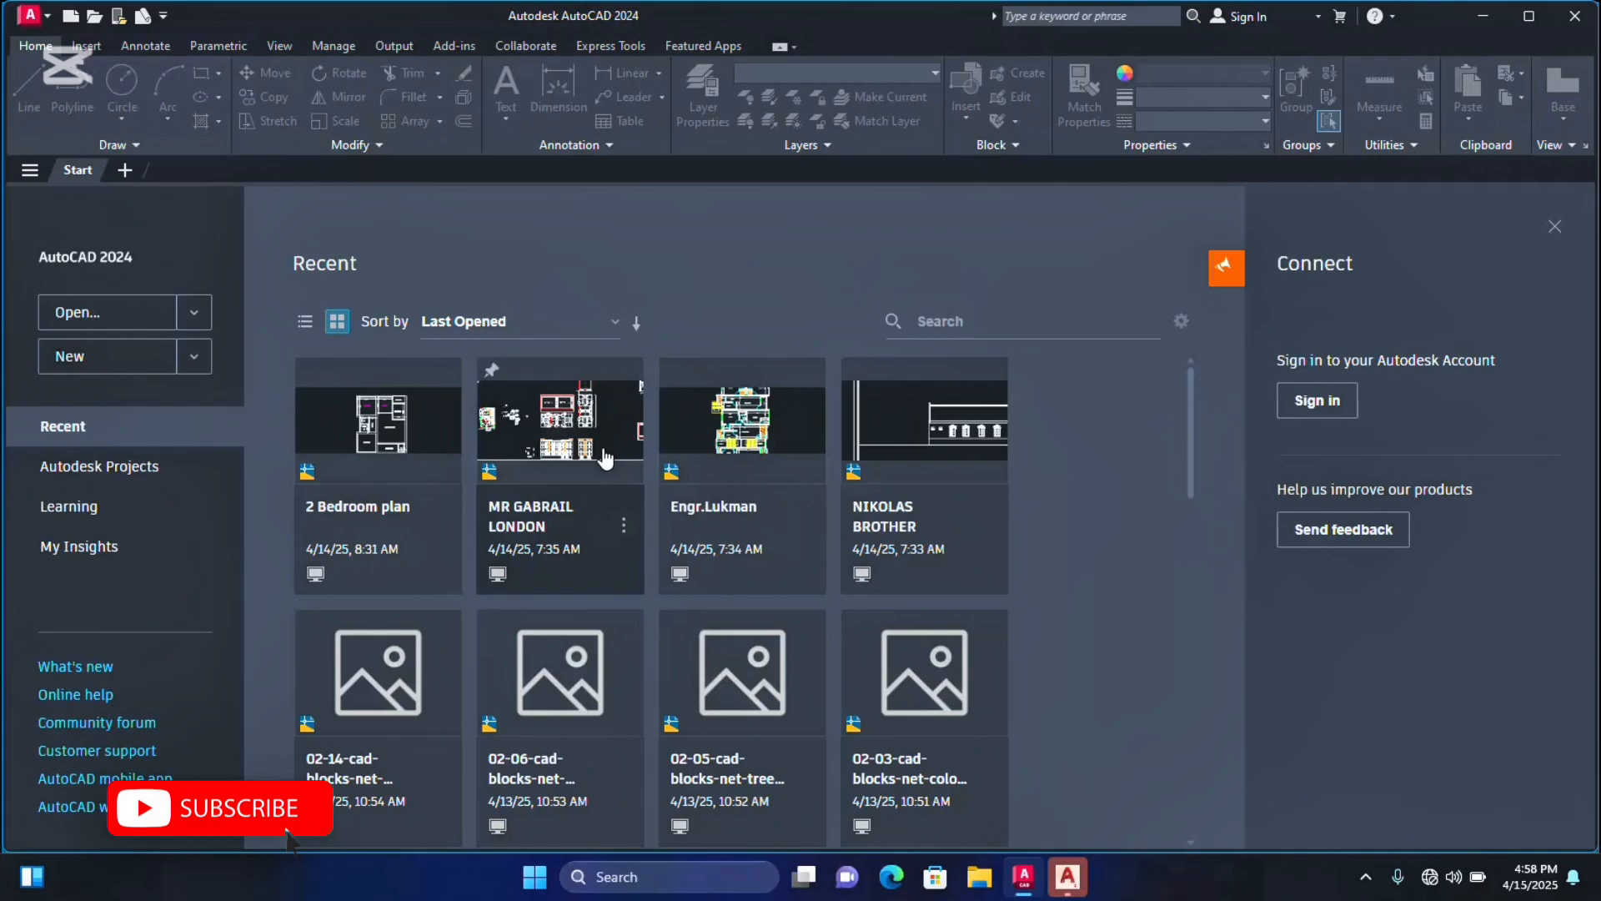
# Close the Connect panel and open the recent drawing 2 Bedroom plan.
pyautogui.click(1556, 231)
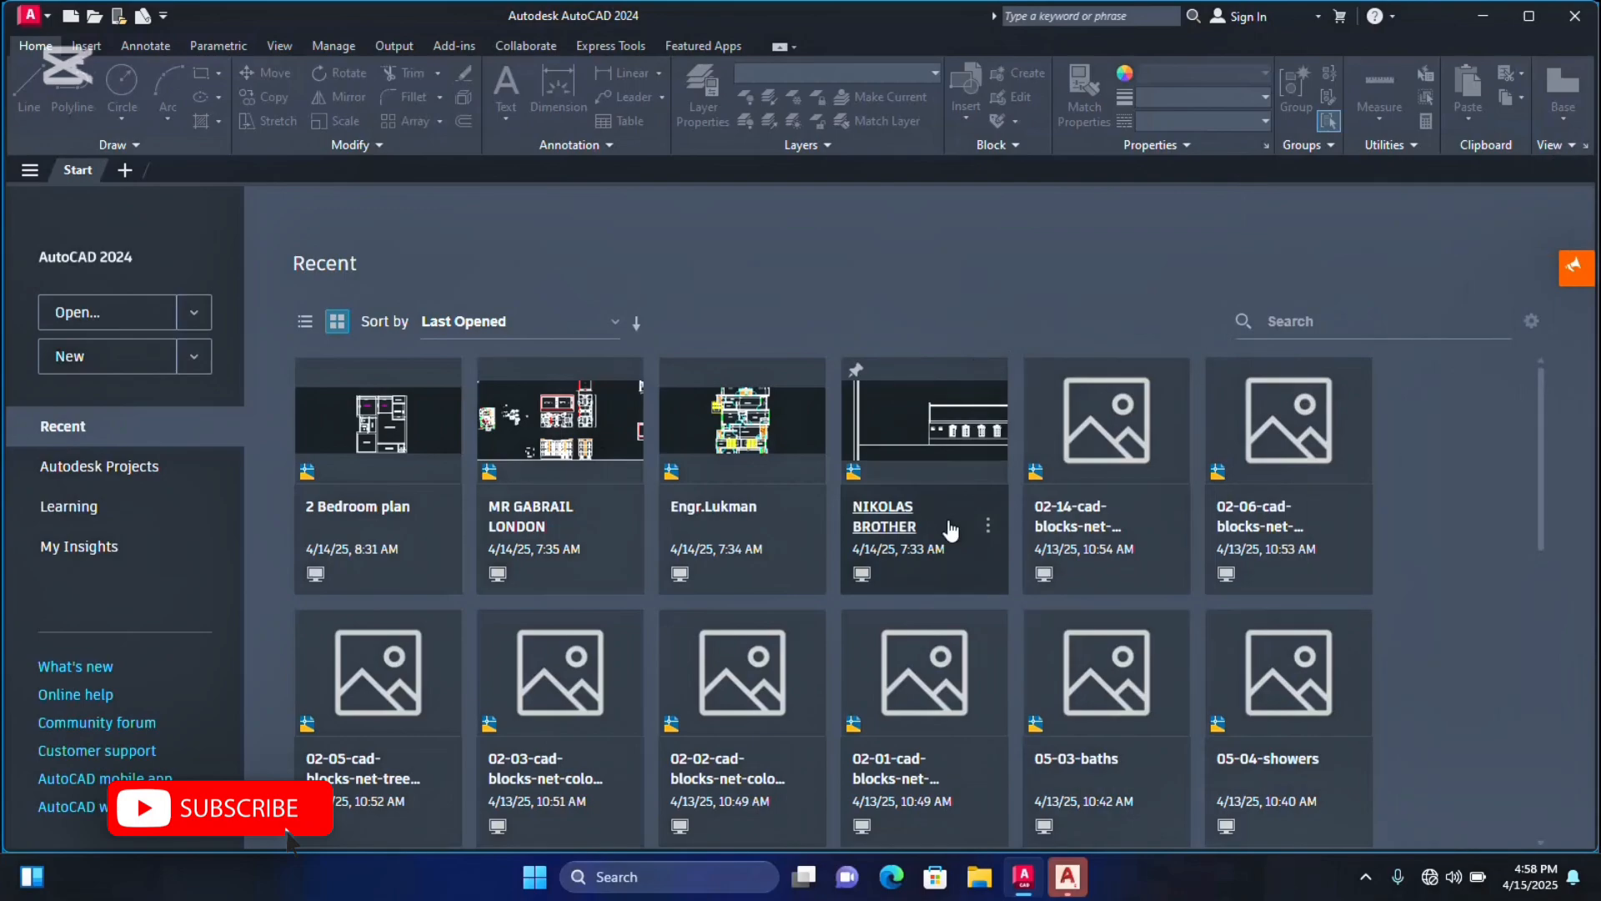
pyautogui.click(382, 465)
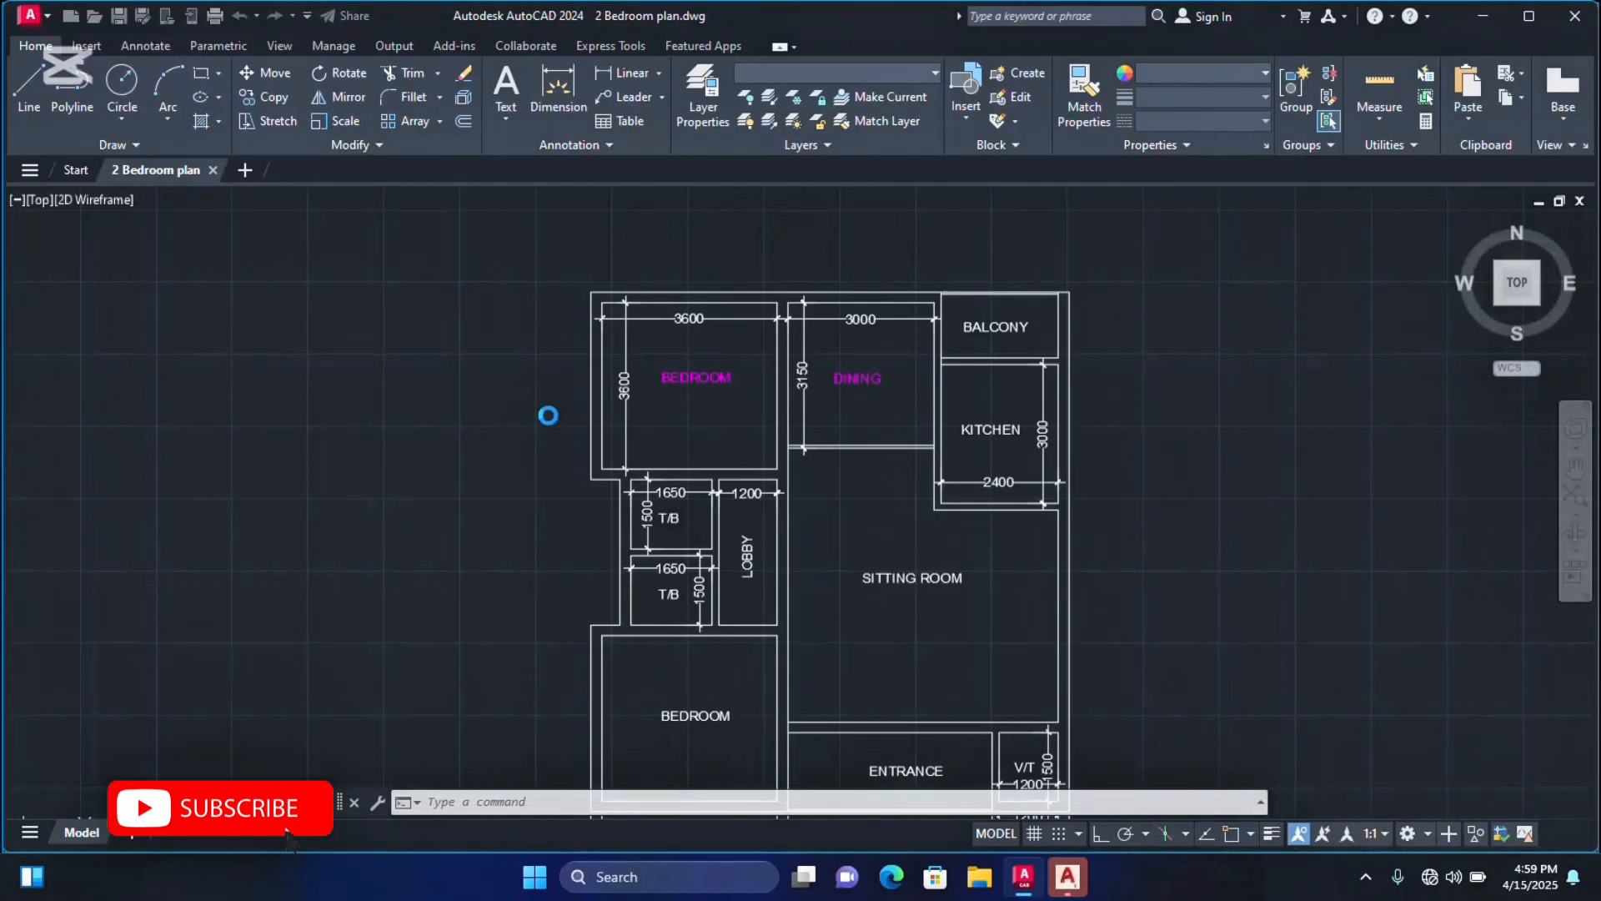
pyautogui.scroll(2, 678, 331)
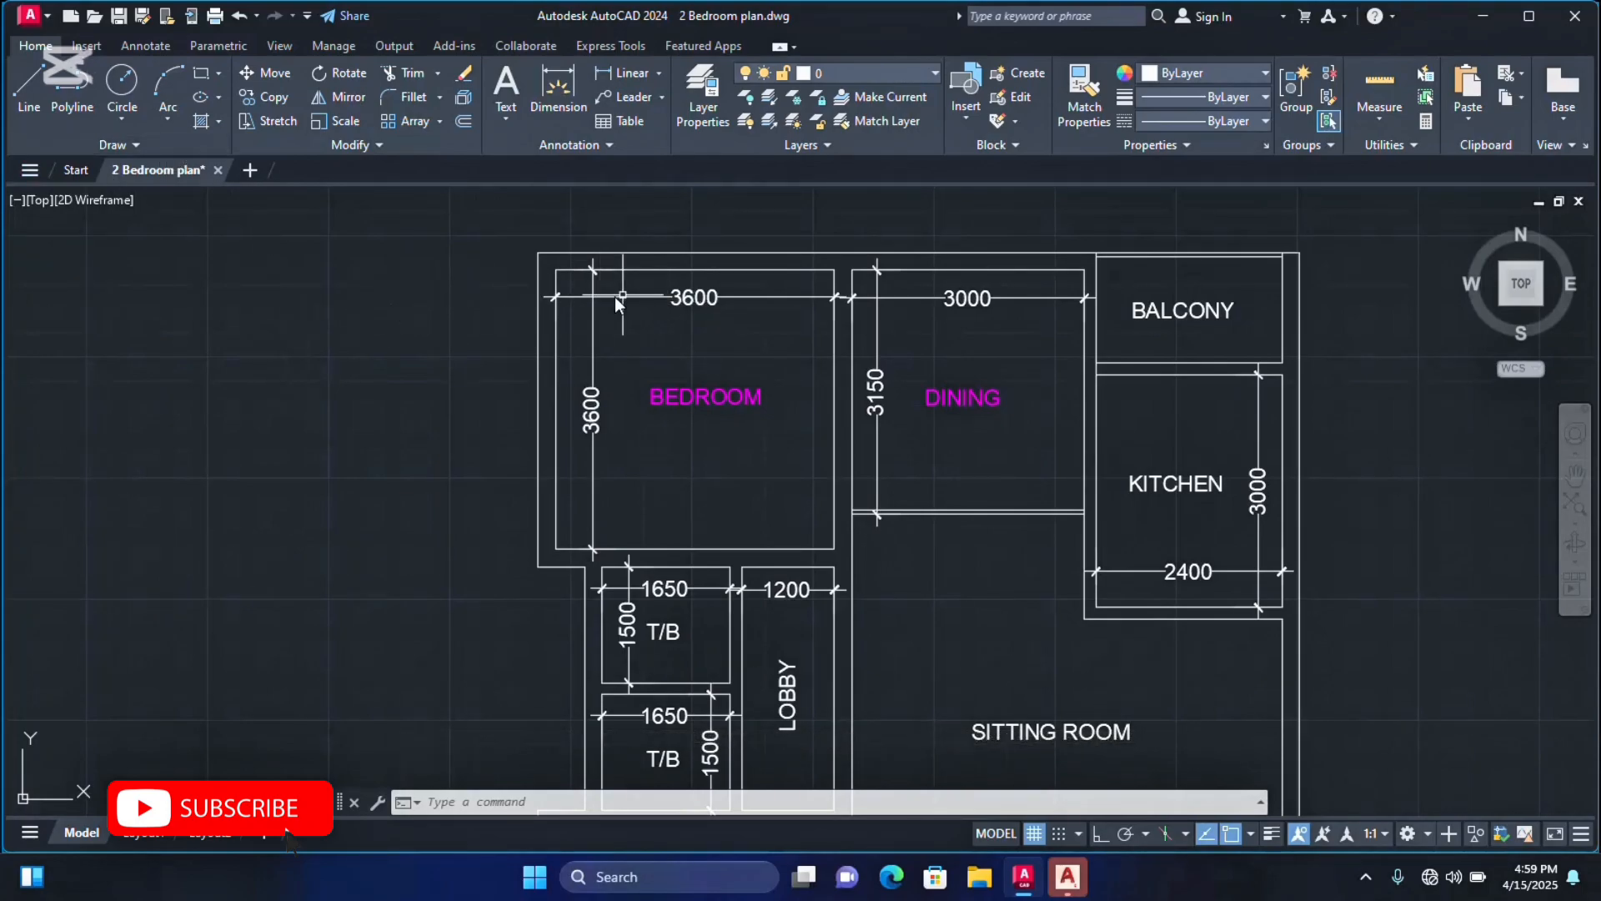
# Delete the two 3600 dimensions inside the upper bedroom.
pyautogui.scroll(6, 618, 300)
pyautogui.scroll(-5, 644, 358)
pyautogui.scroll(4, 613, 337)
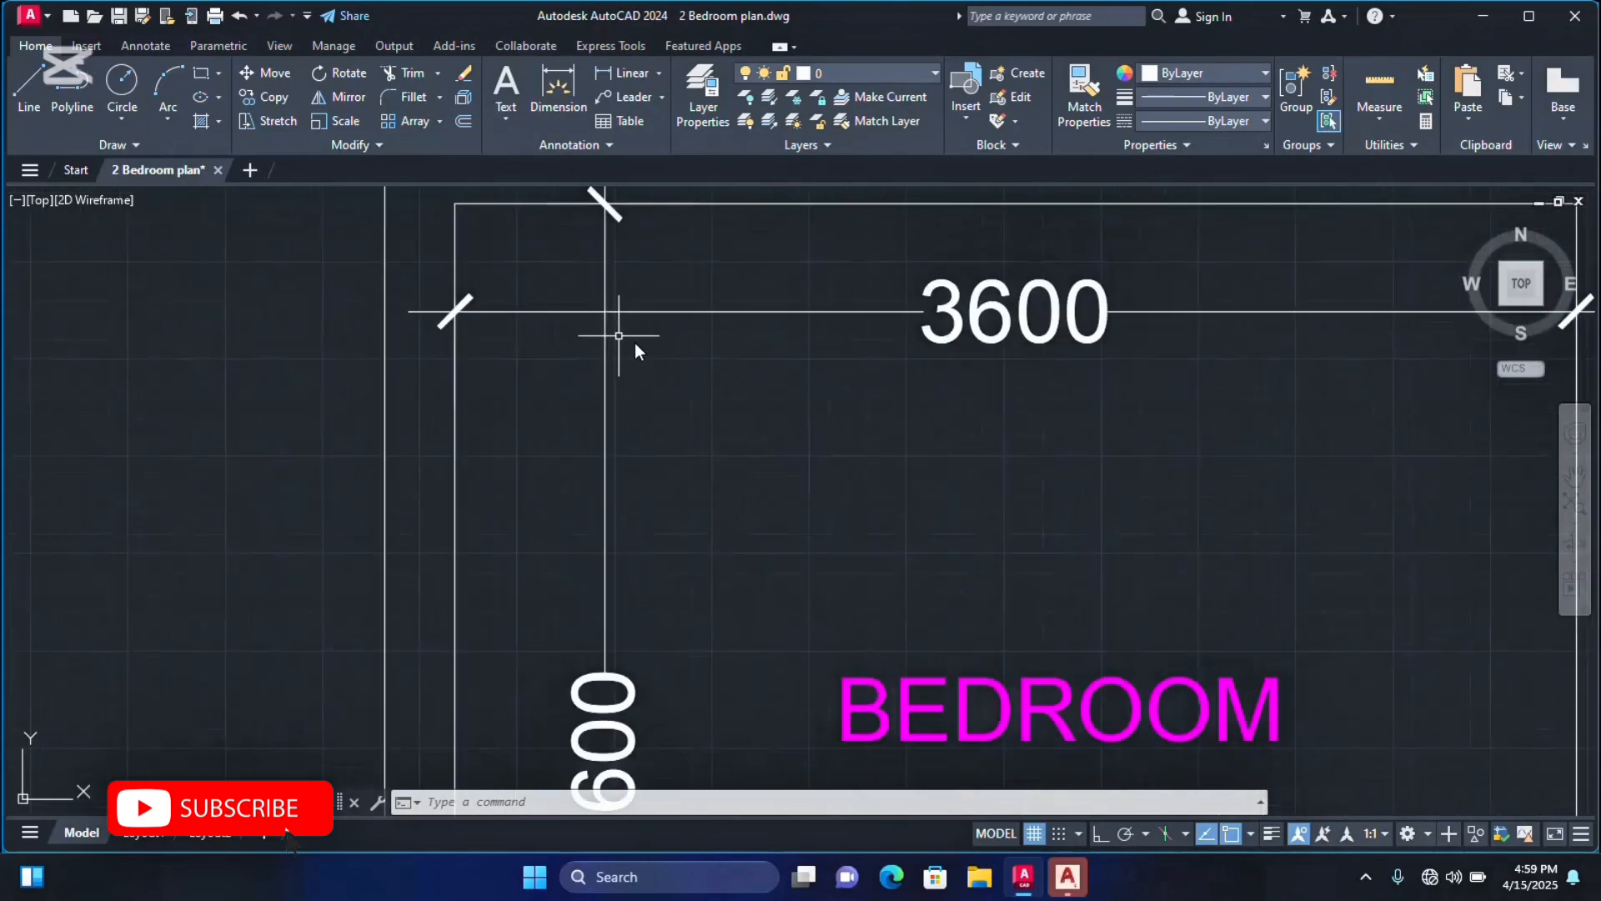
pyautogui.scroll(-4, 642, 343)
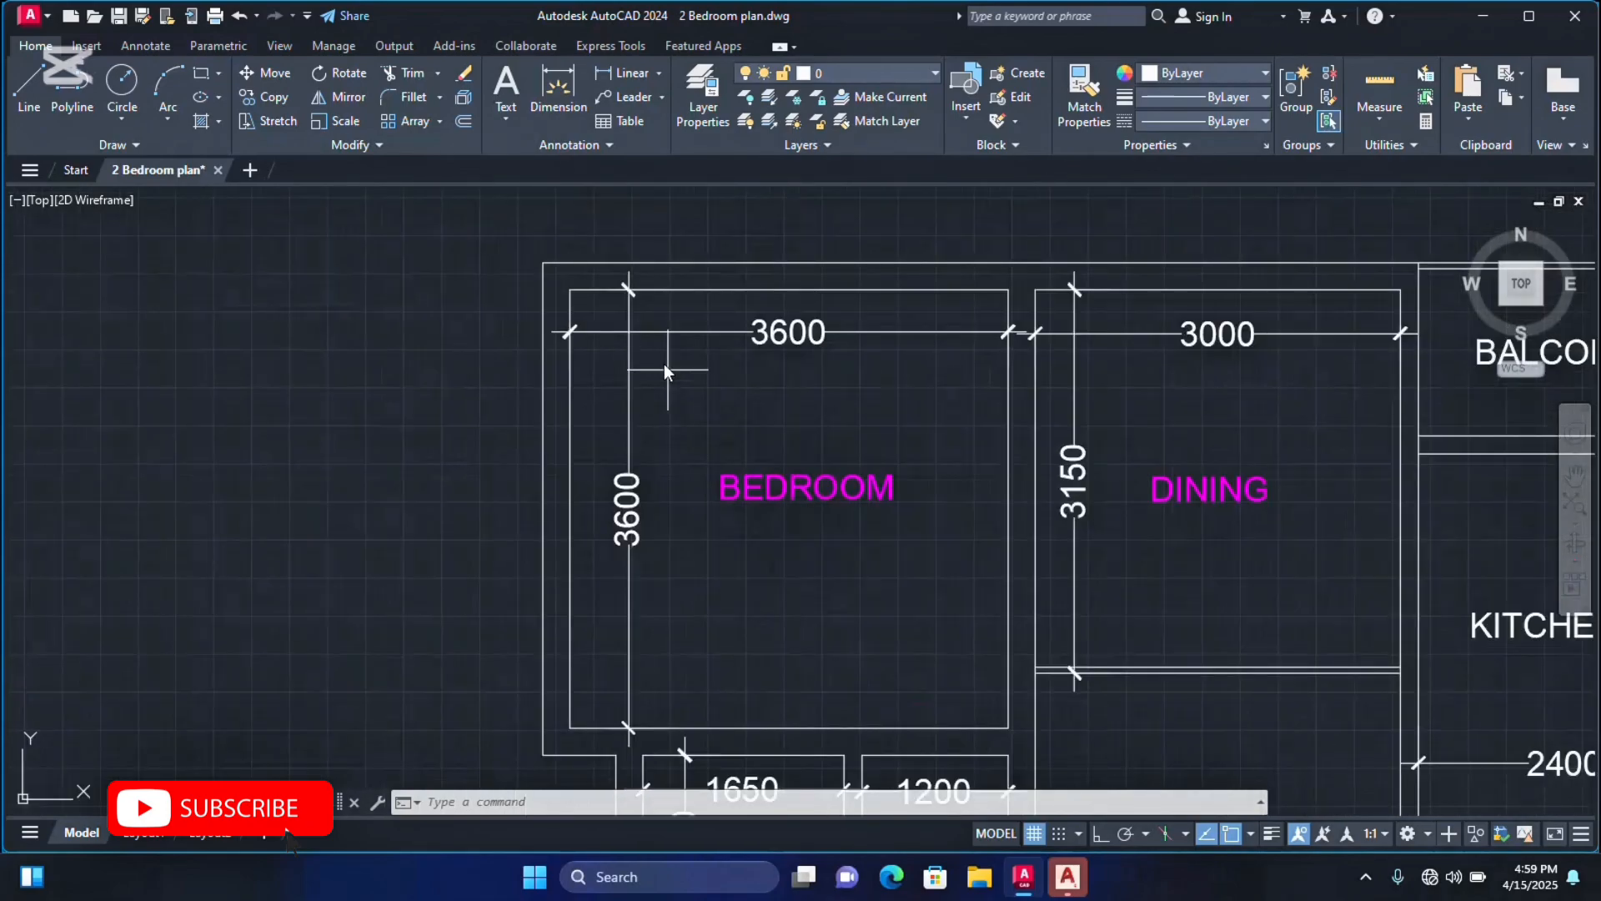
pyautogui.click(664, 364)
pyautogui.click(614, 313)
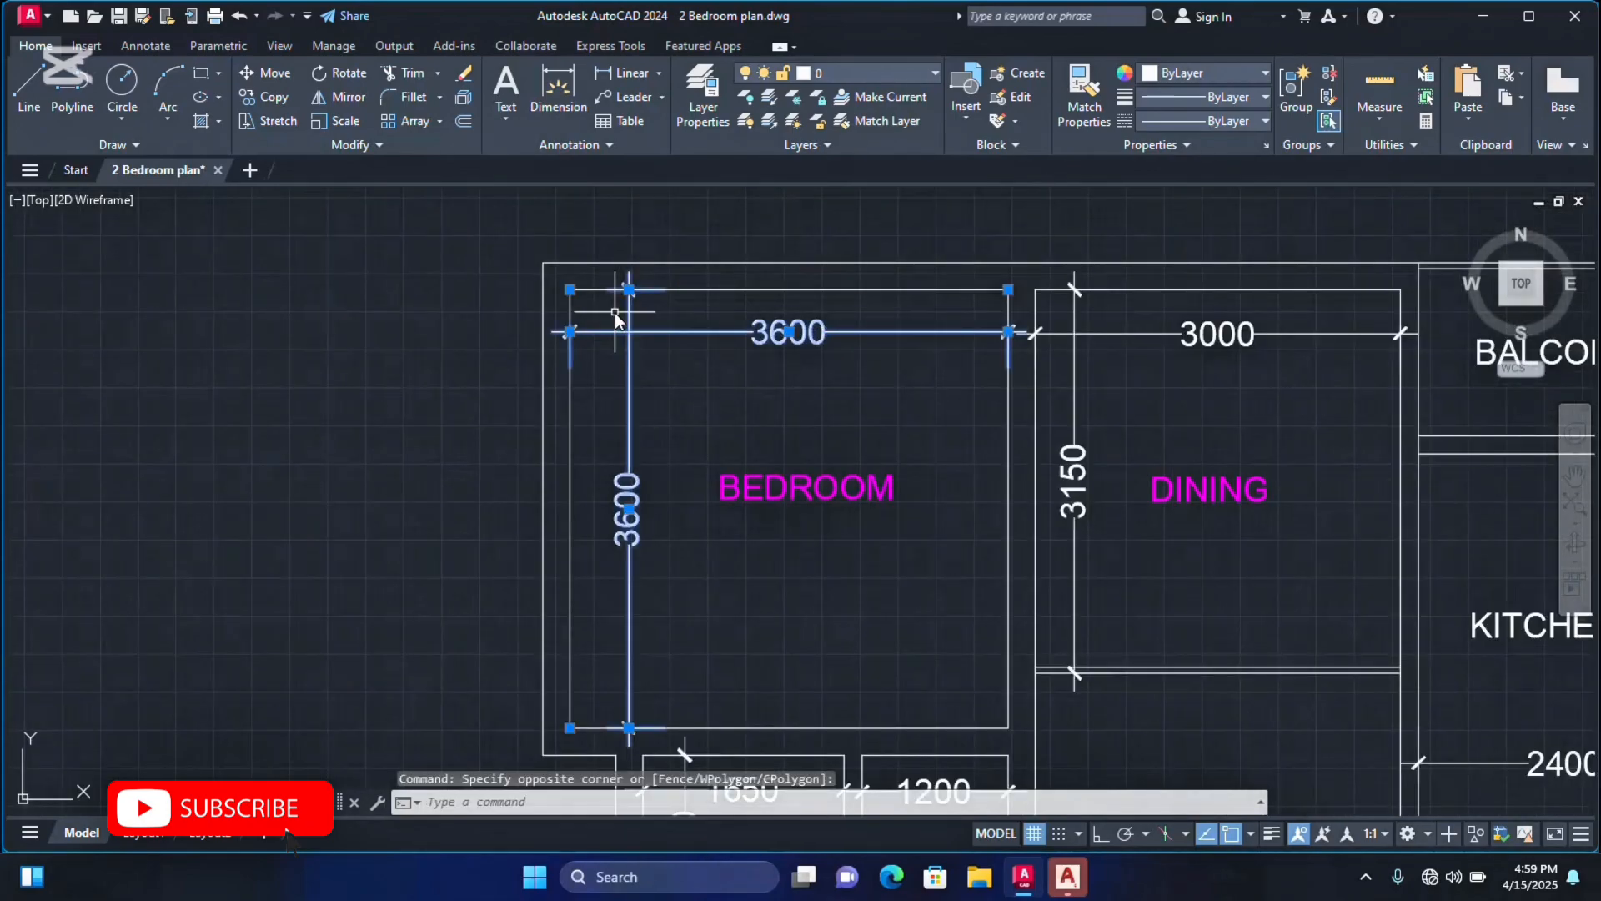
pyautogui.scroll(-2, 592, 352)
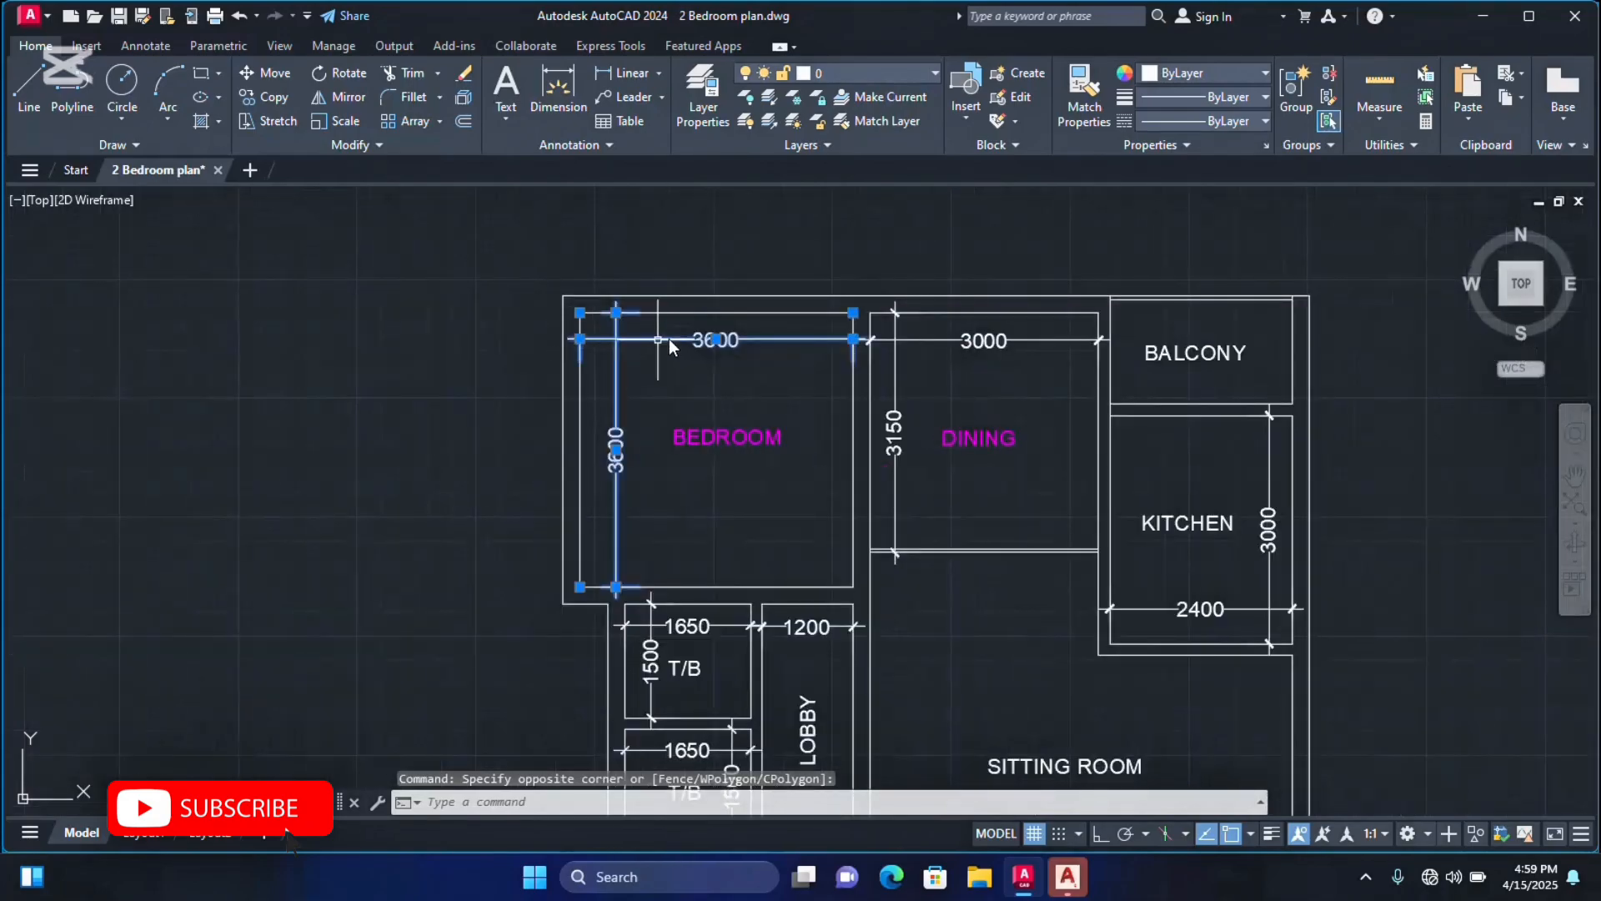
pyautogui.scroll(4, 669, 339)
pyautogui.press('Delete')
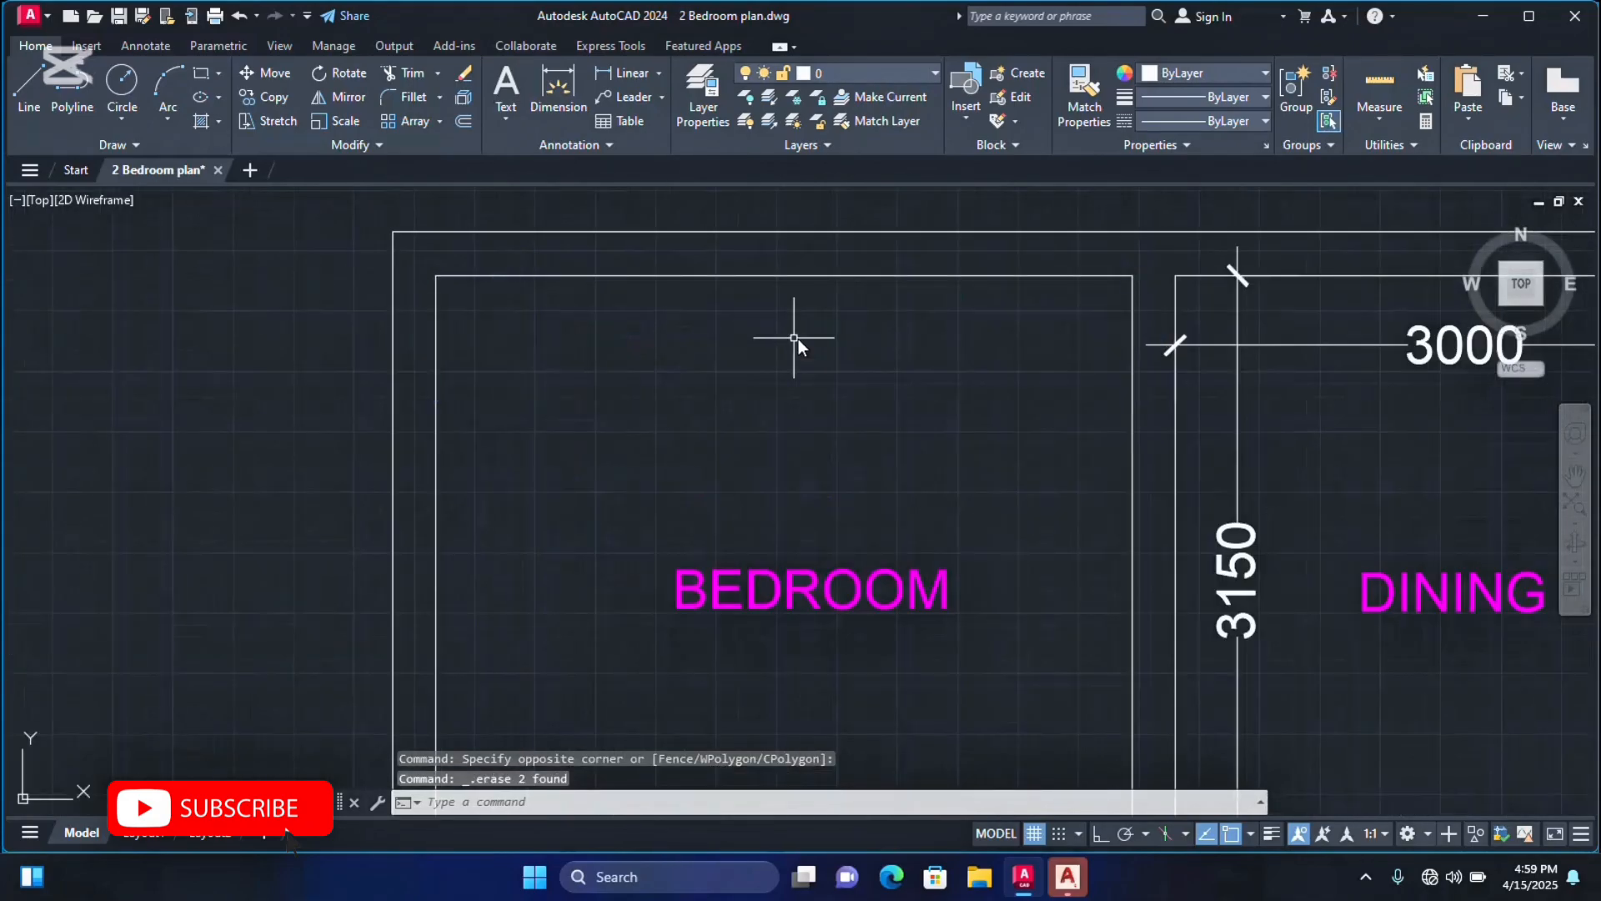
# Delete the 3000 and 3150 dimensions inside the dining room.
pyautogui.scroll(-6, 636, 372)
pyautogui.scroll(6, 875, 357)
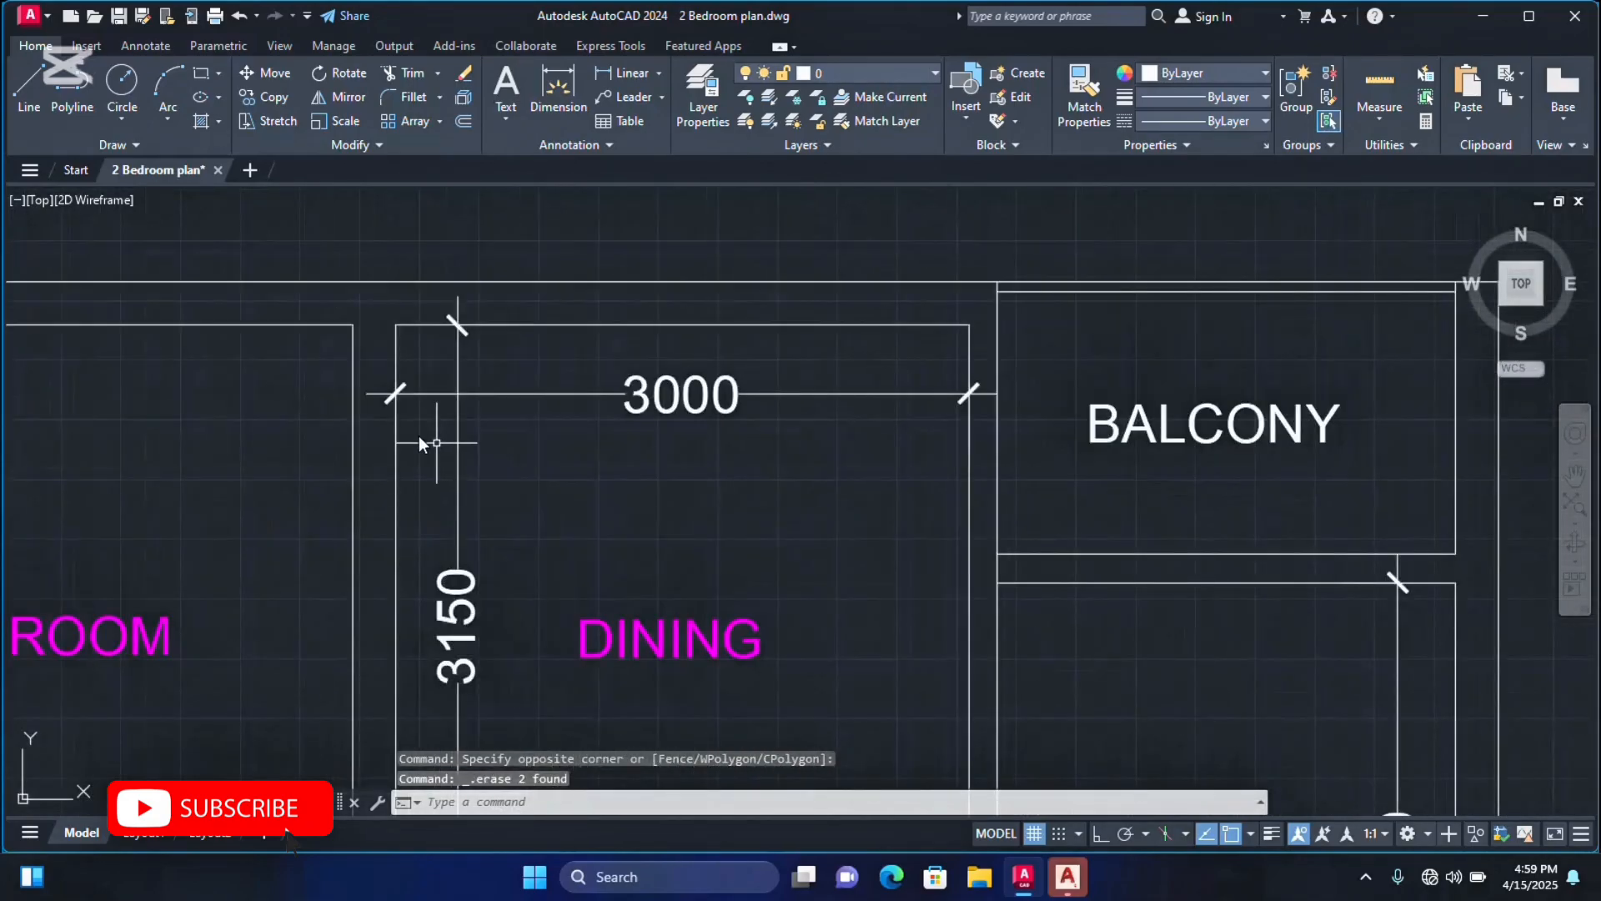
pyautogui.click(473, 416)
pyautogui.click(435, 364)
# Delete the 1650 and 1500 dimensions inside the upper T/B room.
pyautogui.scroll(-8, 668, 343)
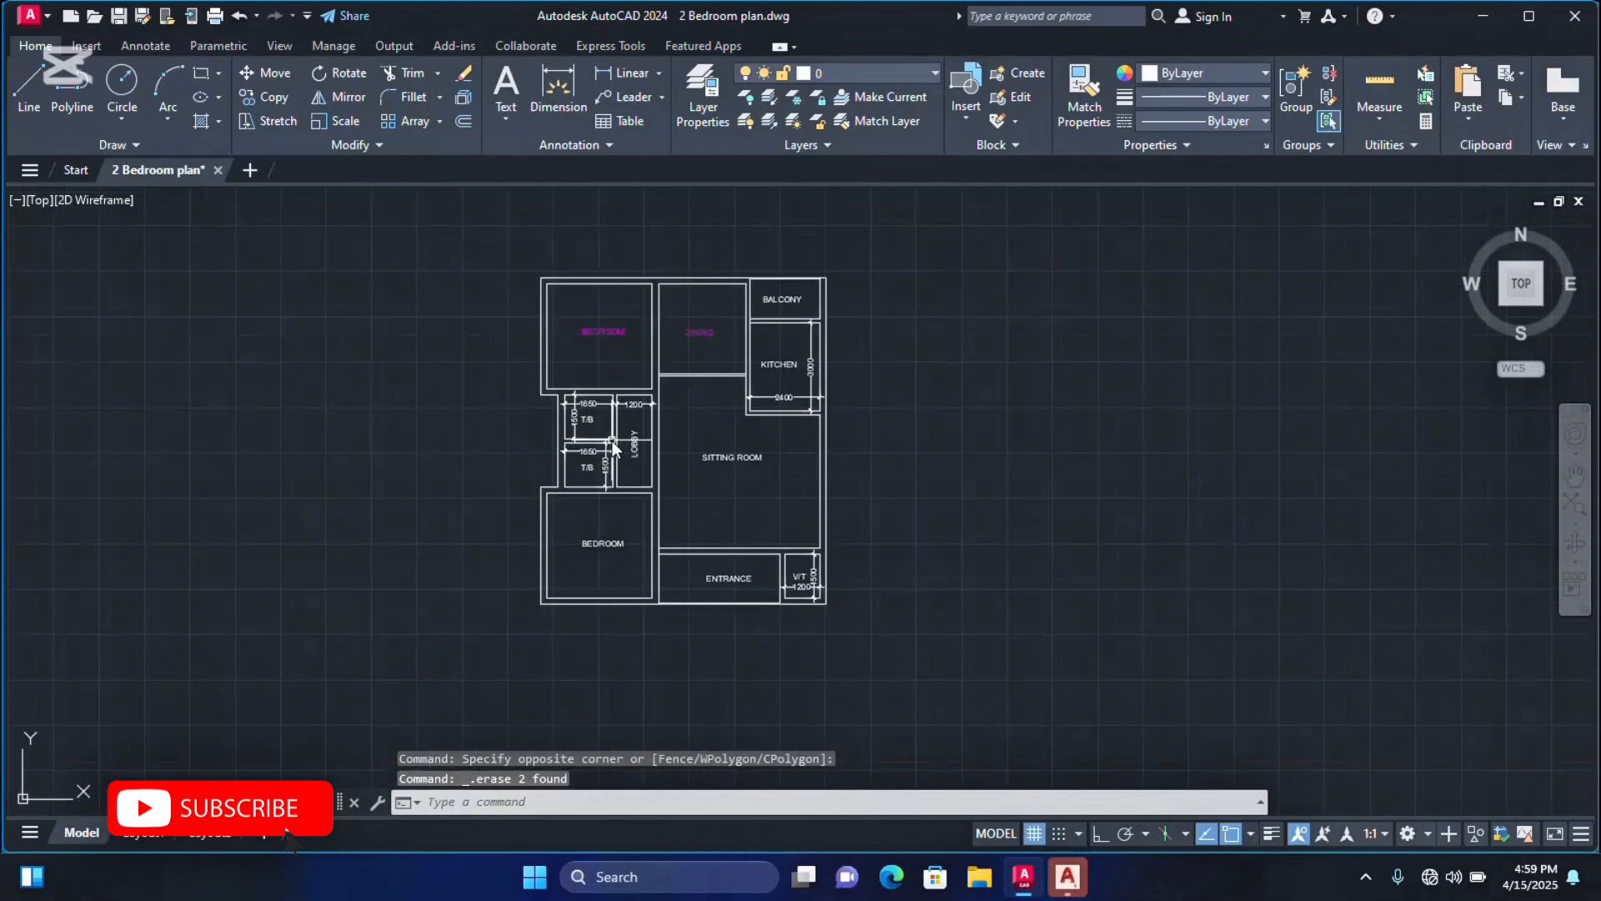
pyautogui.scroll(6, 612, 441)
pyautogui.click(755, 451)
pyautogui.click(498, 397)
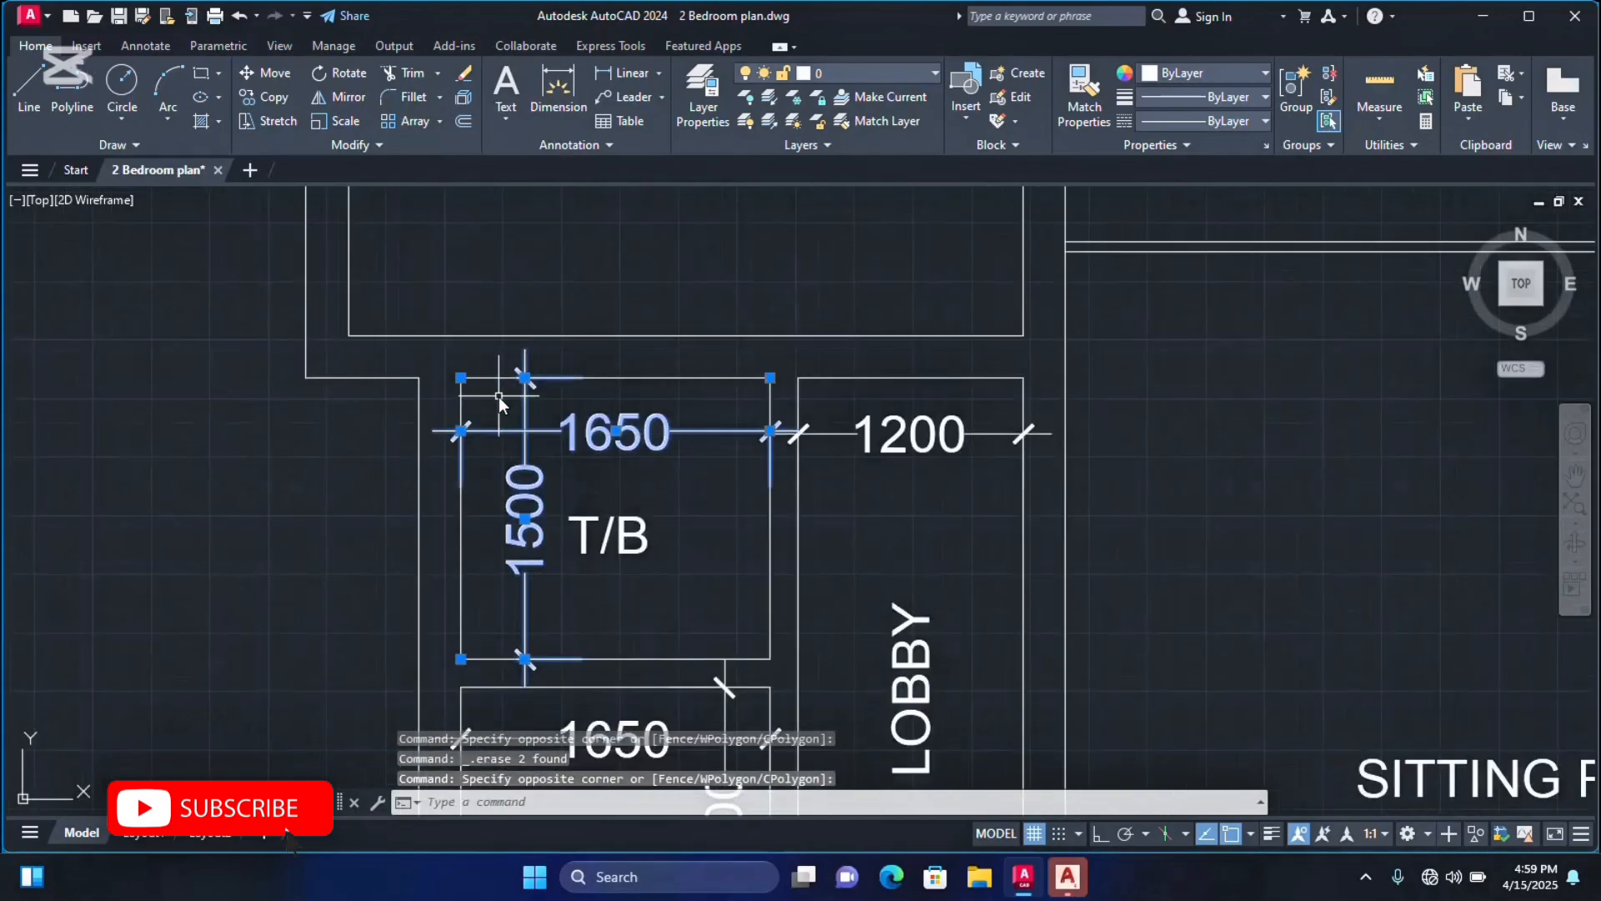
pyautogui.press('Delete')
# Try to delete the width dimension at the upper end of the lobby.
pyautogui.click(1028, 390)
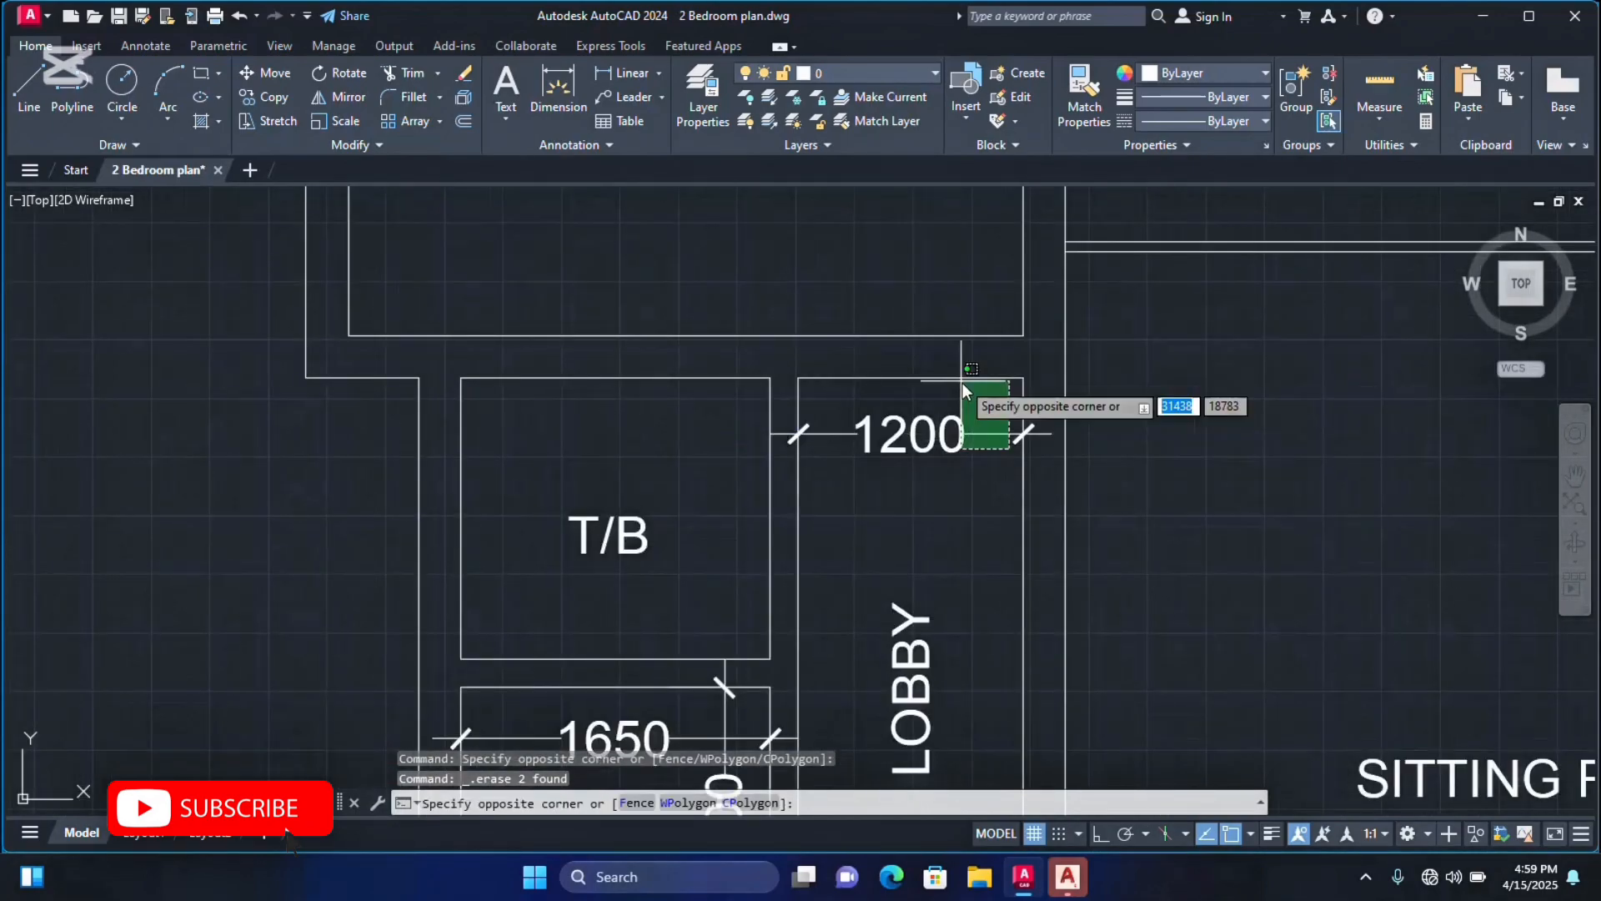
pyautogui.click(956, 374)
pyautogui.press('Delete')
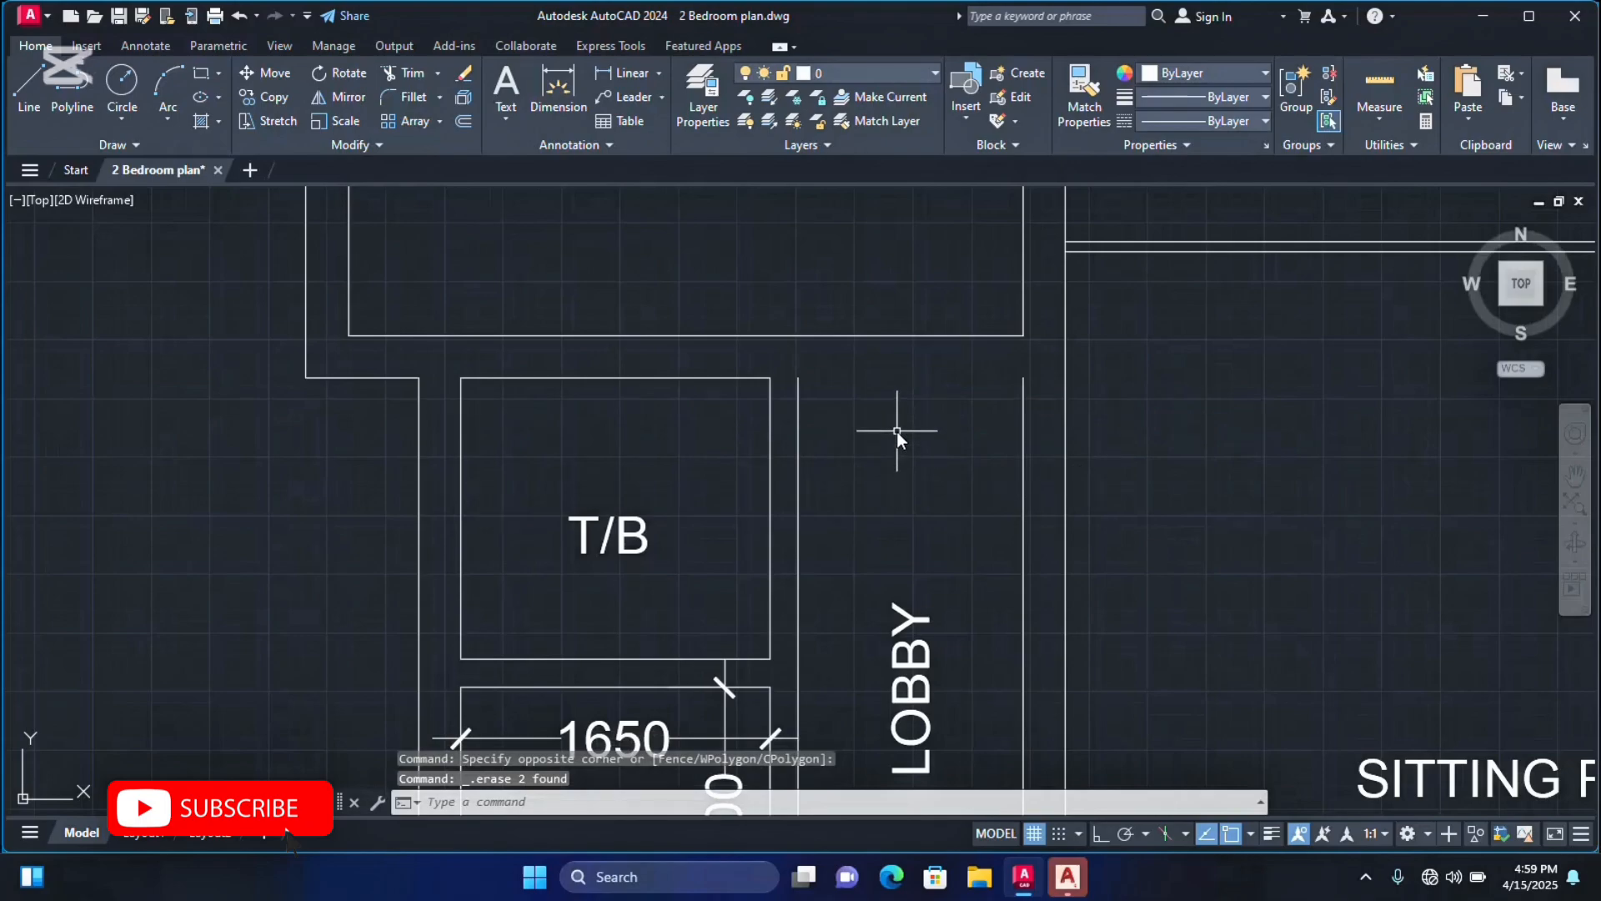
pyautogui.hotkey('ctrl', 'z')
# Delete only the lobby's 1200 width dimension, without the wall line above it.
pyautogui.click(997, 457)
pyautogui.click(978, 406)
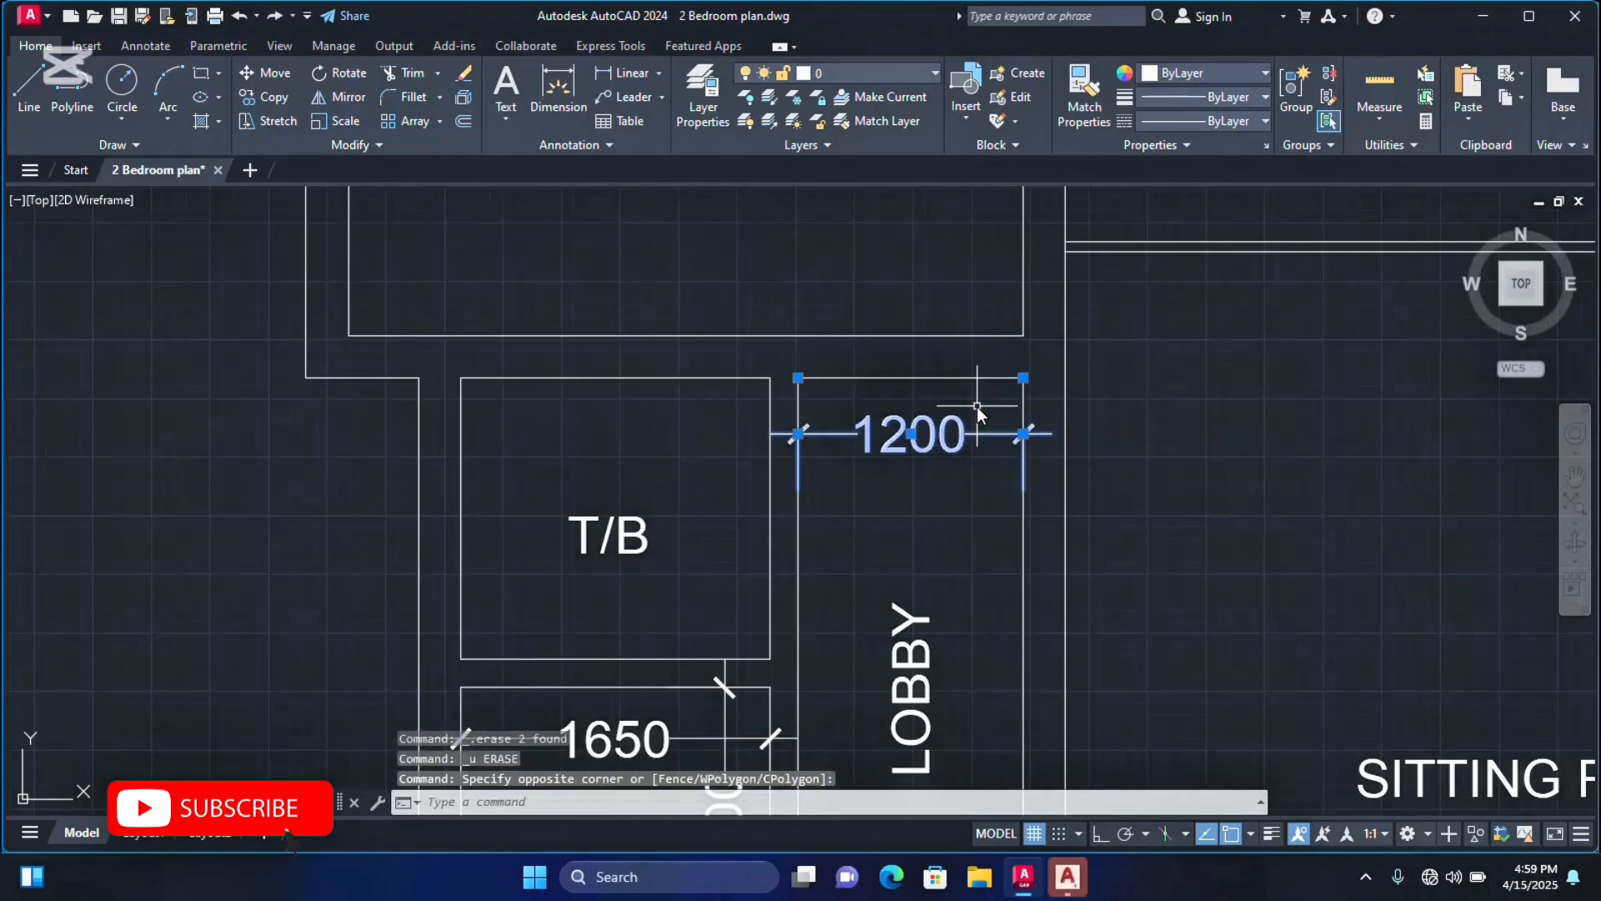
pyautogui.press('Delete')
# Delete the 1650 and 1500 dimensions inside the lower T/B room.
pyautogui.scroll(-4, 978, 405)
pyautogui.scroll(6, 957, 517)
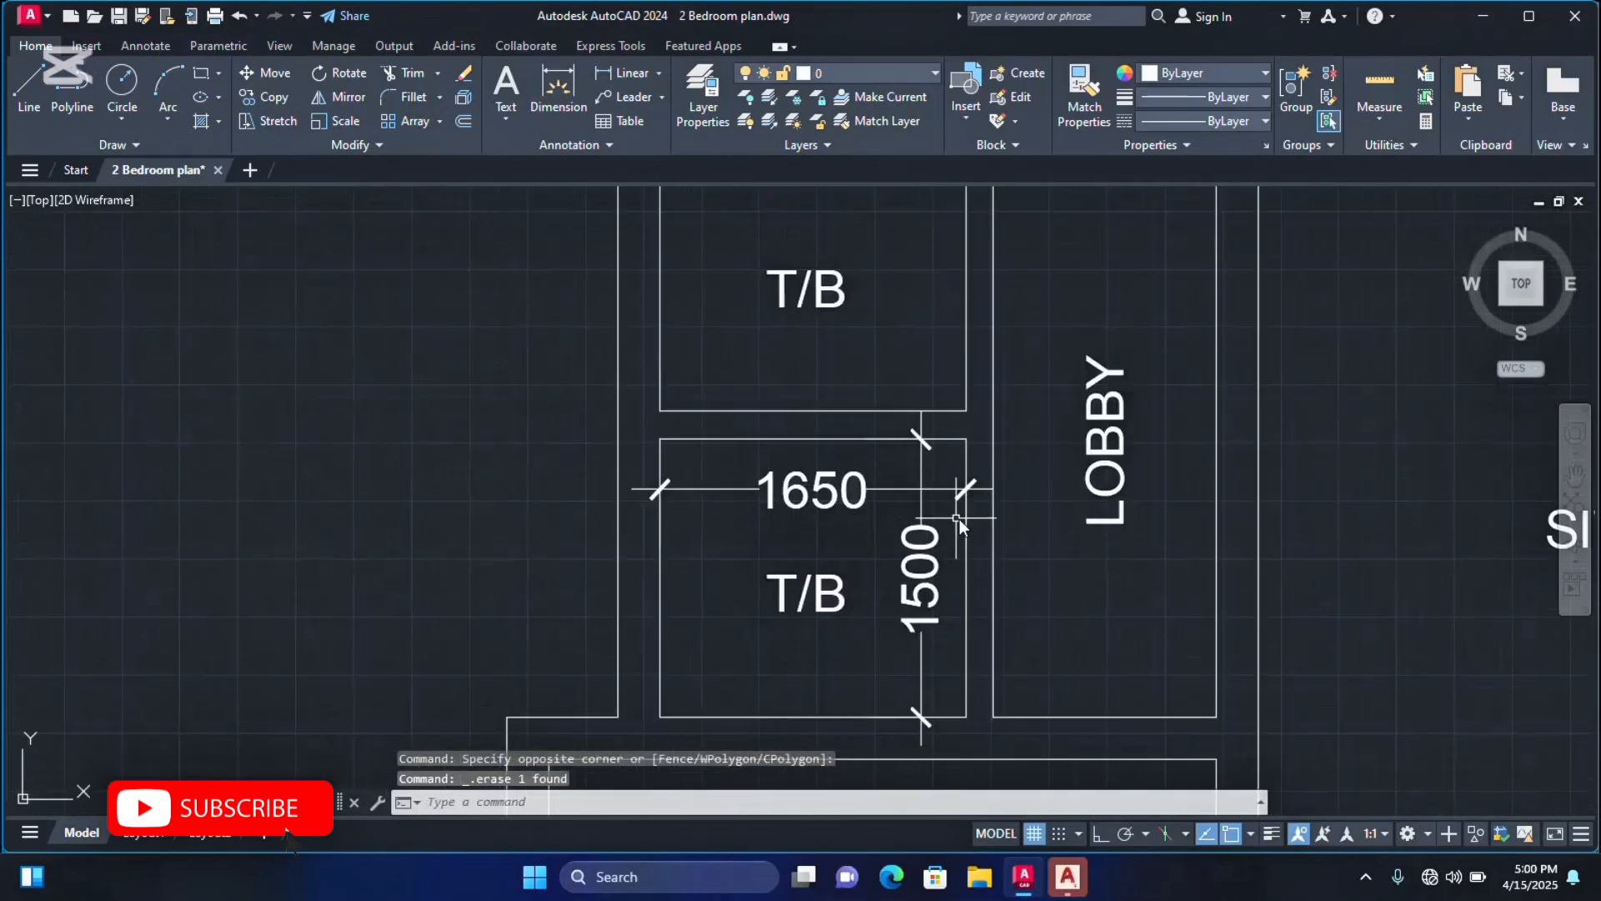
pyautogui.click(951, 504)
pyautogui.click(852, 442)
pyautogui.press('Delete')
# Delete the 2400 and 3000 dimensions inside the kitchen.
pyautogui.scroll(-6, 768, 521)
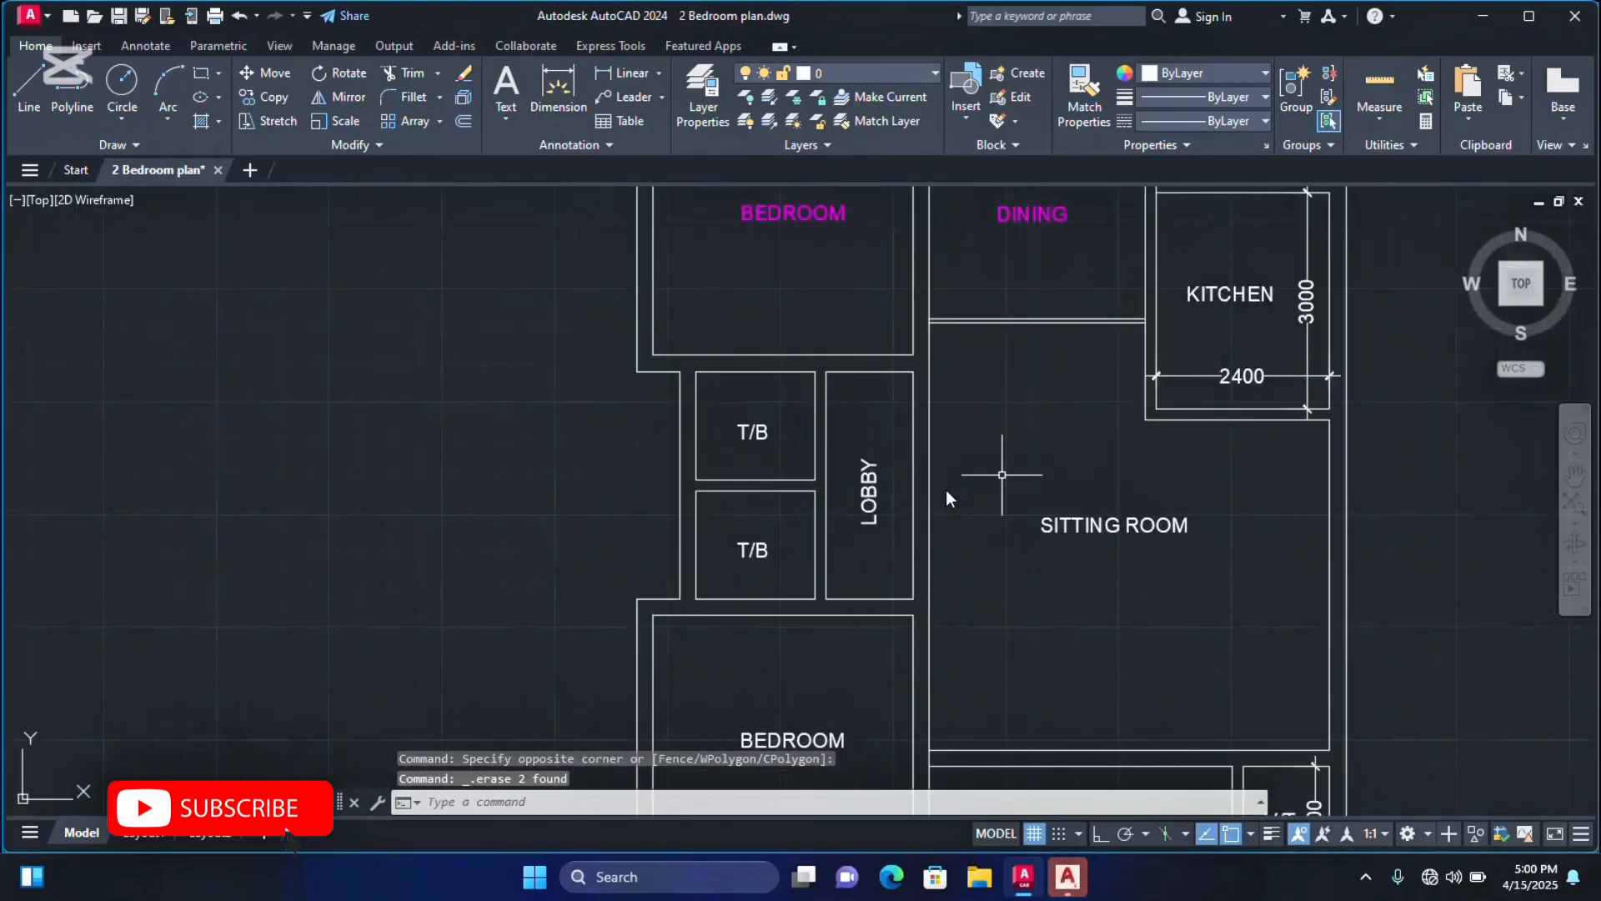
pyautogui.scroll(3, 1388, 365)
pyautogui.scroll(3, 1388, 365)
pyautogui.click(1074, 450)
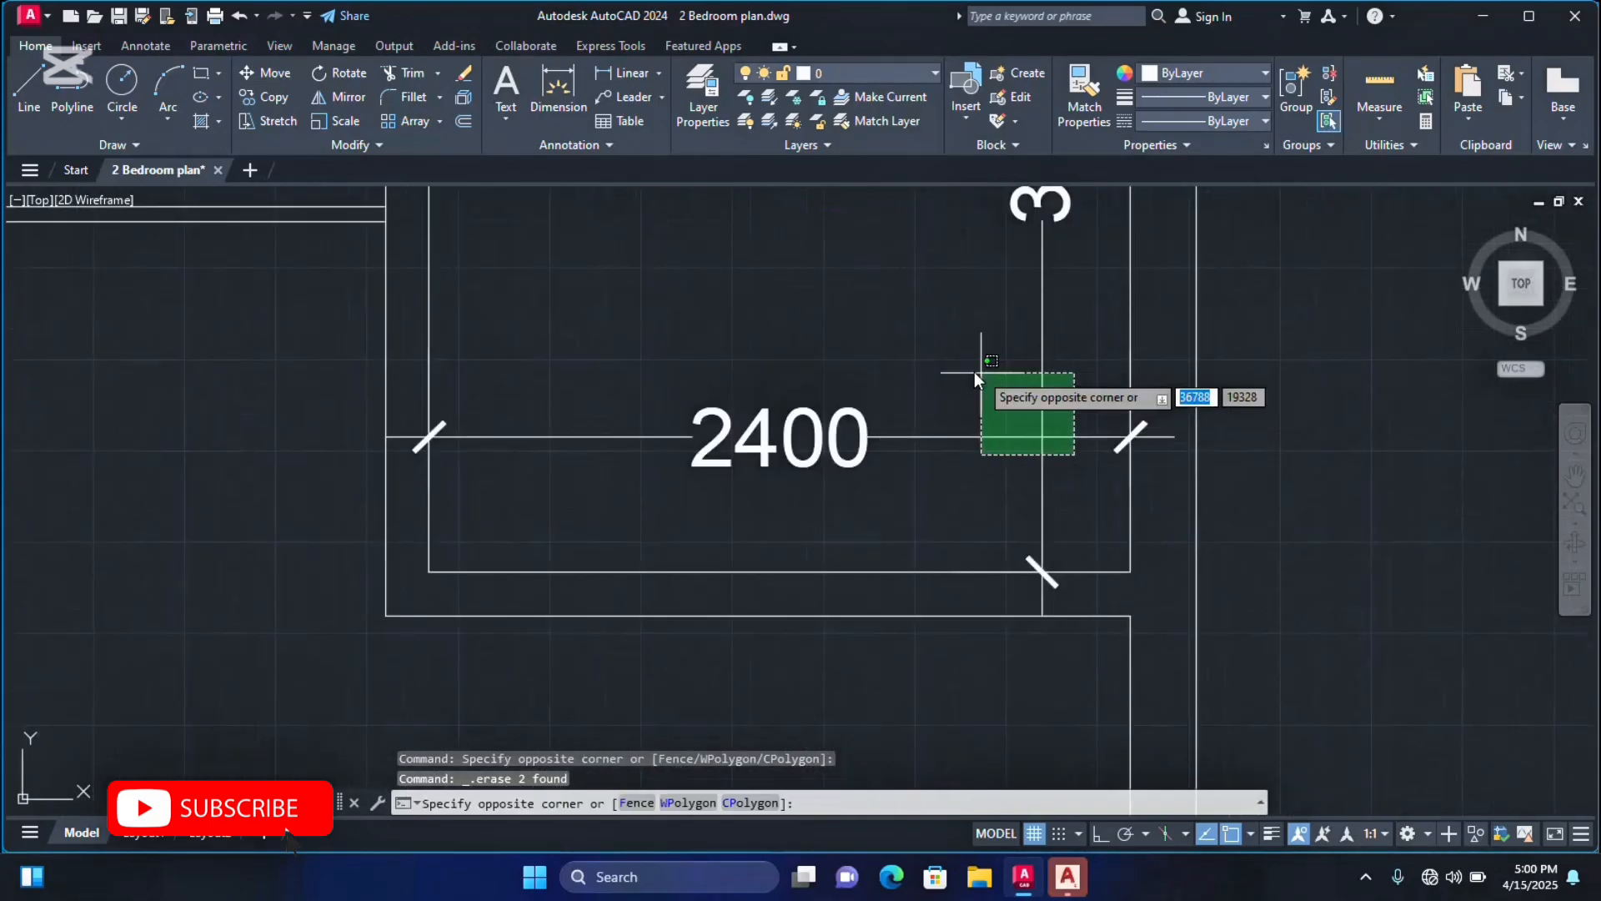
pyautogui.click(974, 372)
pyautogui.press('Delete')
# Delete the 1200 and 1500 dimensions inside the V/T room beside the entrance.
pyautogui.scroll(-5, 974, 439)
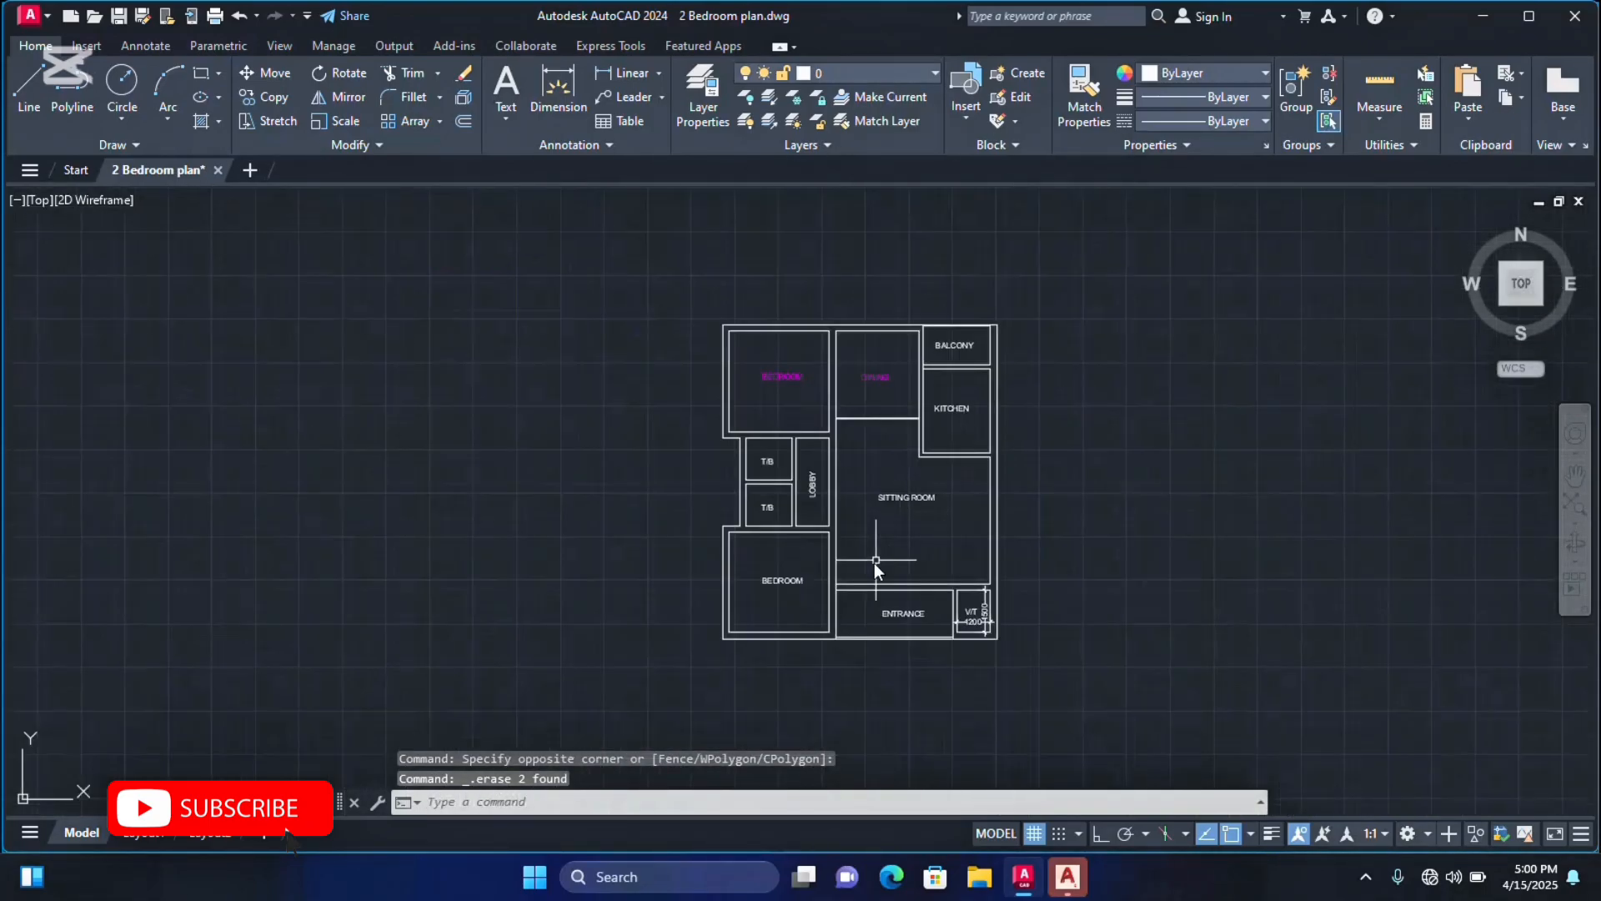
pyautogui.scroll(5, 869, 567)
pyautogui.scroll(-5, 869, 567)
pyautogui.scroll(7, 1076, 593)
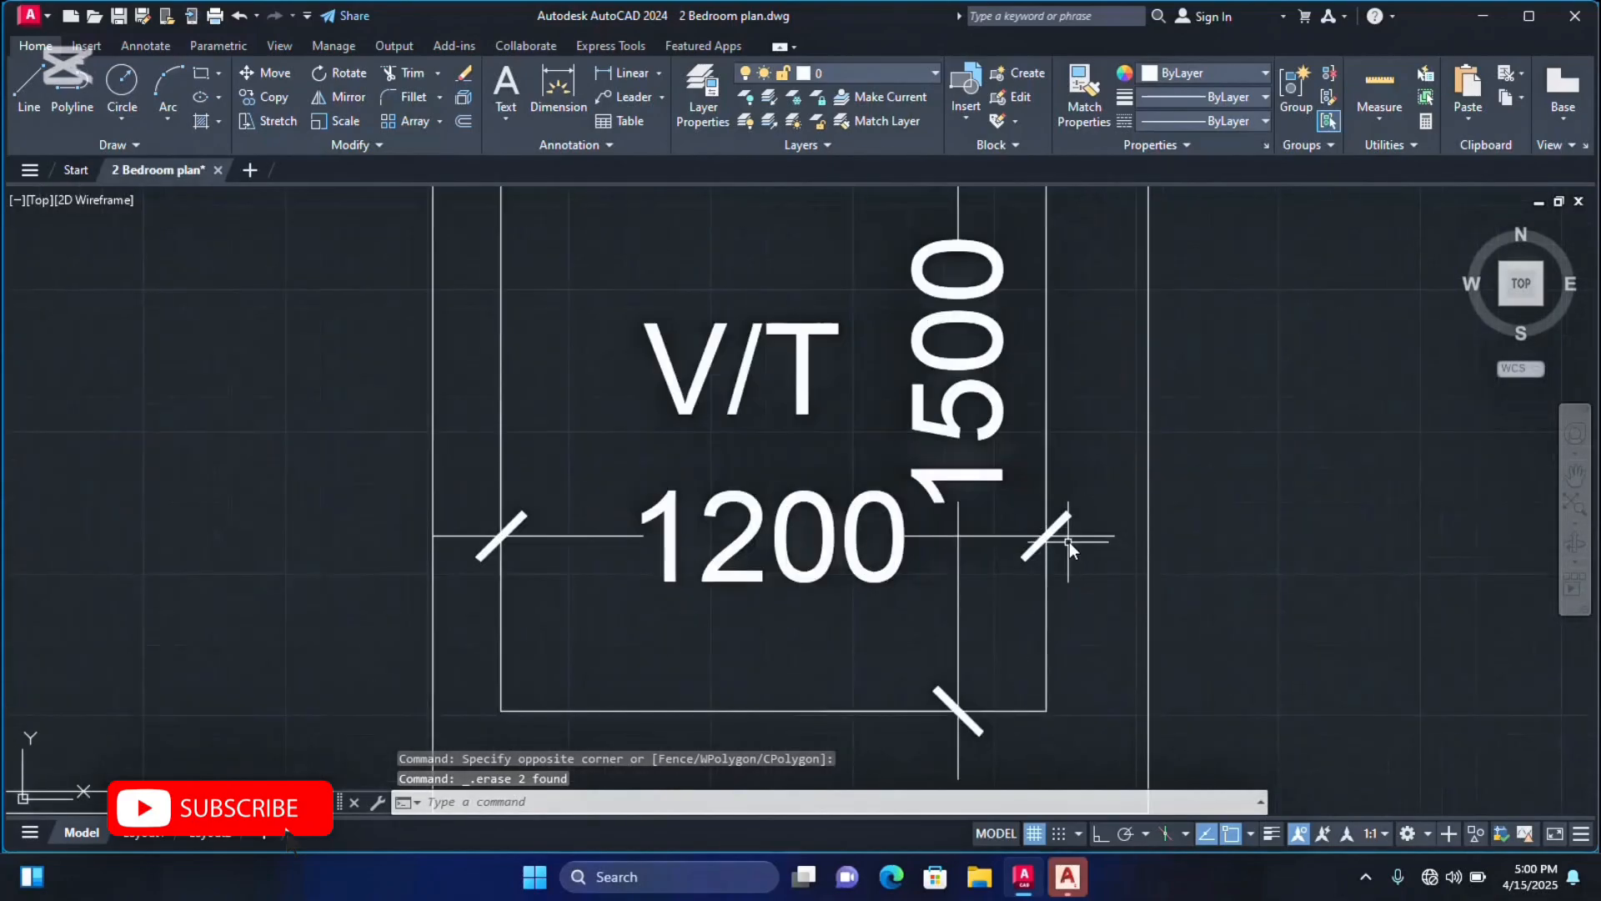
pyautogui.click(1089, 553)
pyautogui.click(913, 491)
pyautogui.press('Delete')
pyautogui.scroll(-6, 934, 564)
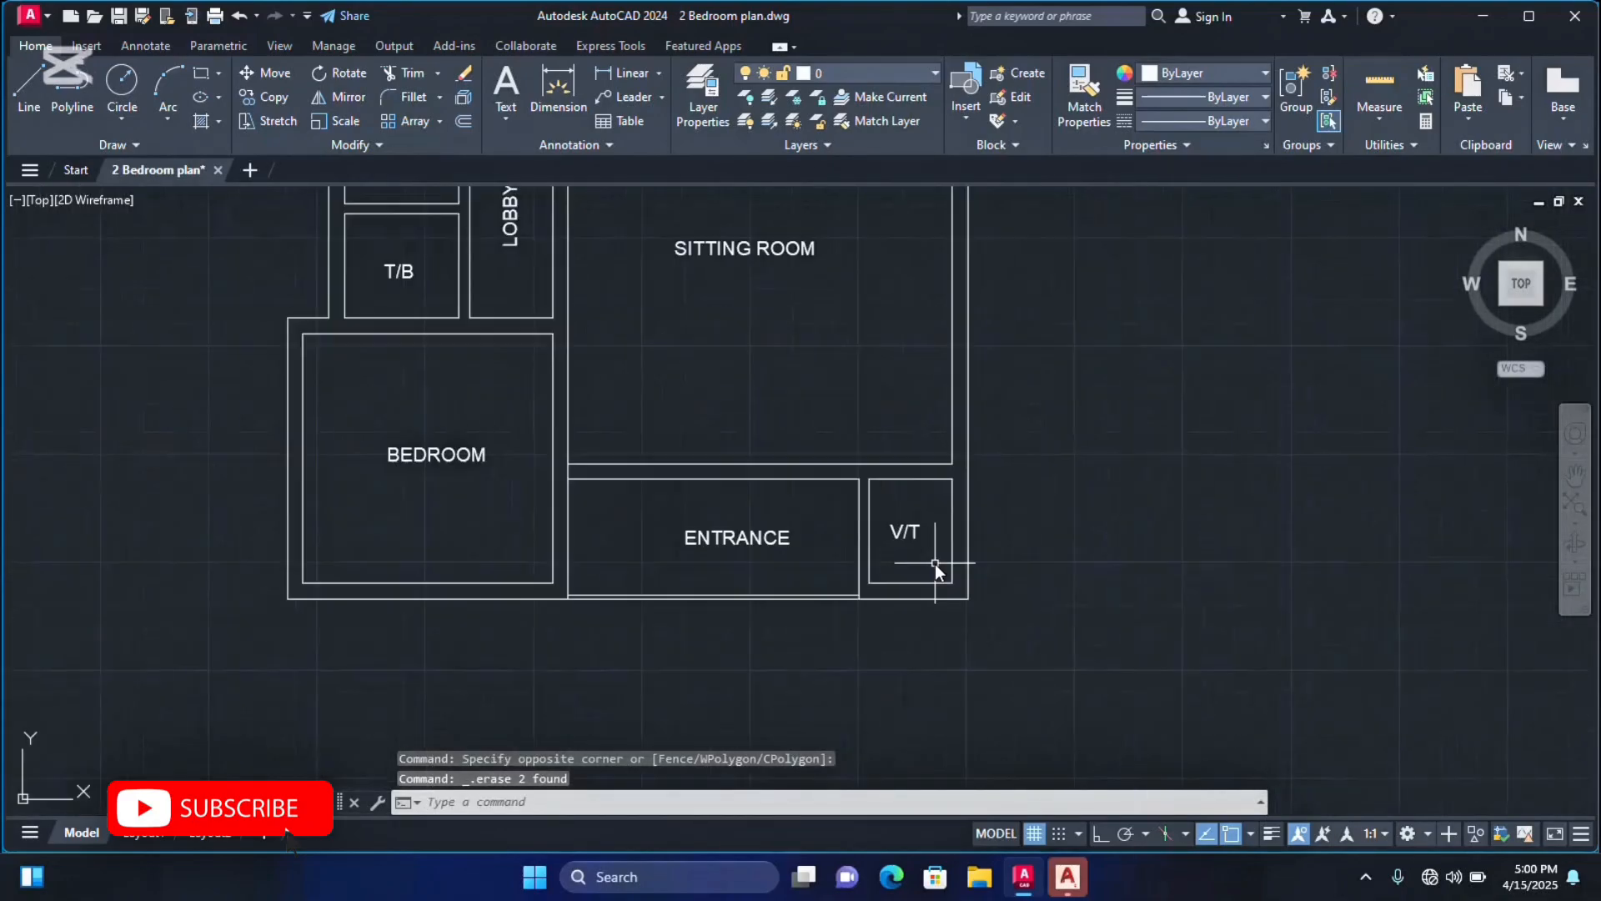
pyautogui.scroll(2, 678, 362)
pyautogui.scroll(-4, 705, 287)
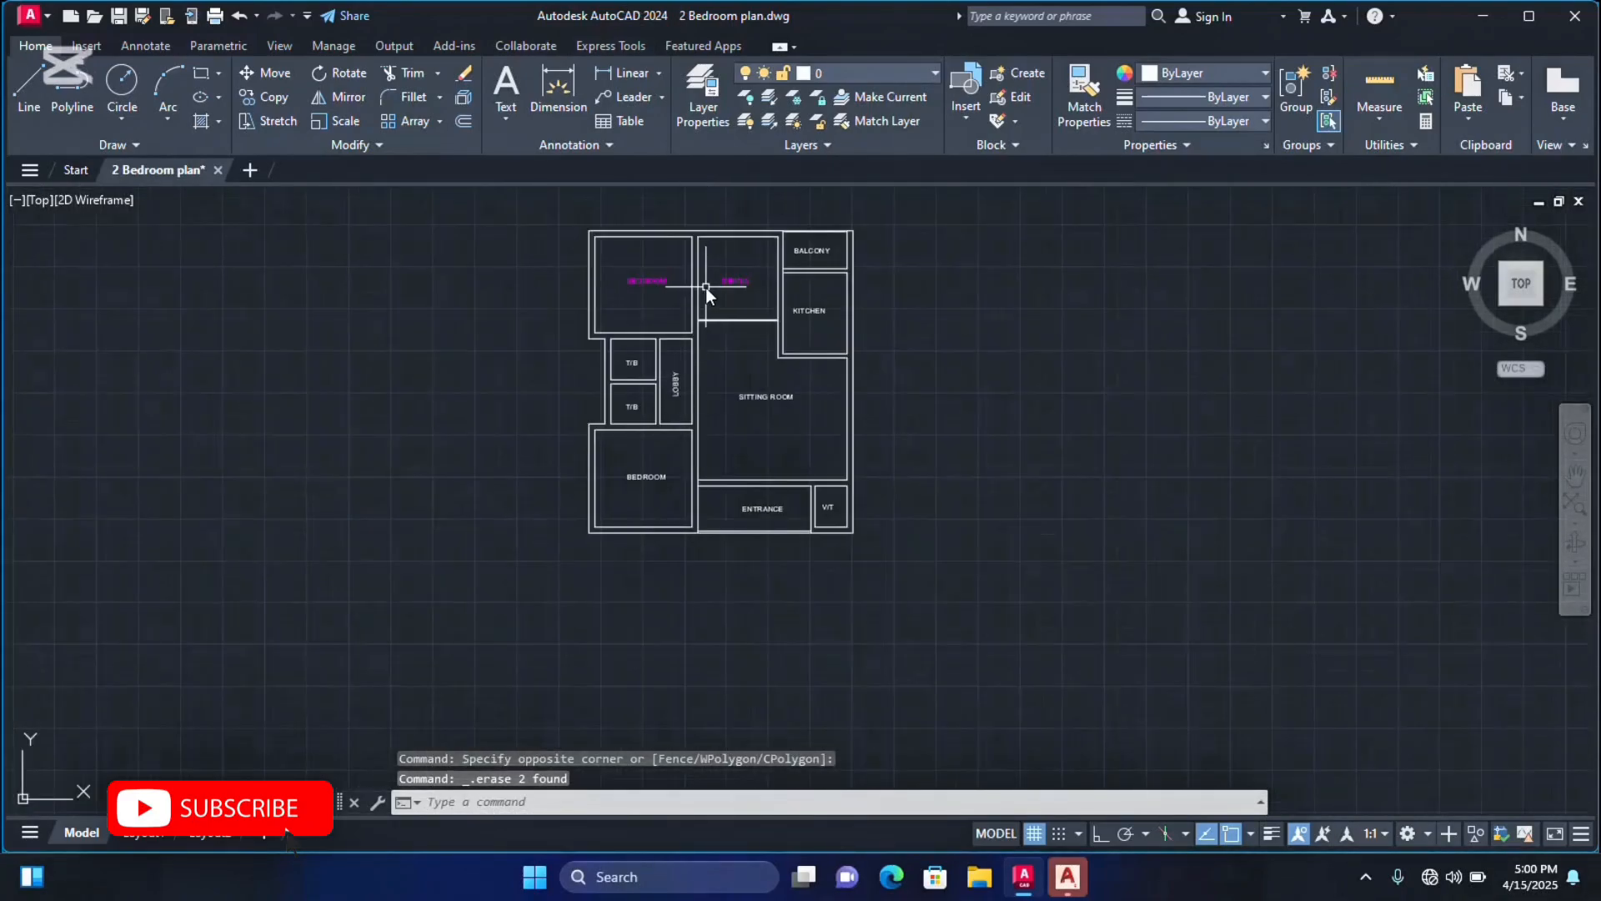
pyautogui.scroll(4, 703, 332)
pyautogui.scroll(-4, 642, 337)
pyautogui.scroll(4, 694, 285)
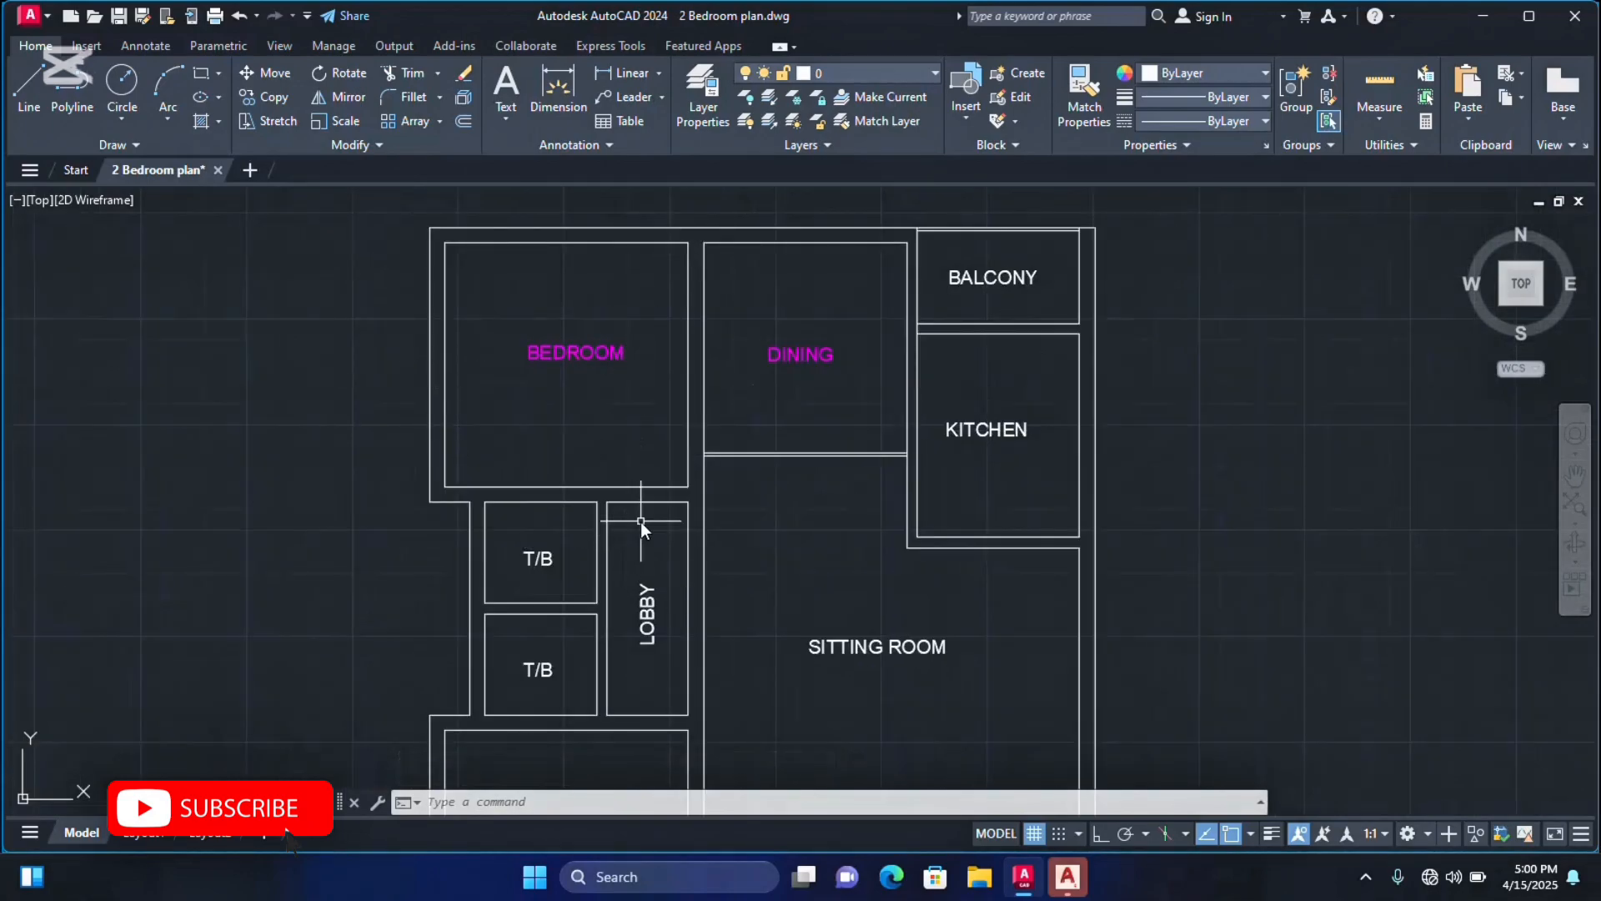
# Create a new blank drawing and copy the entire floor plan with its room labels from 2 Bedroom plan.
pyautogui.click(251, 170)
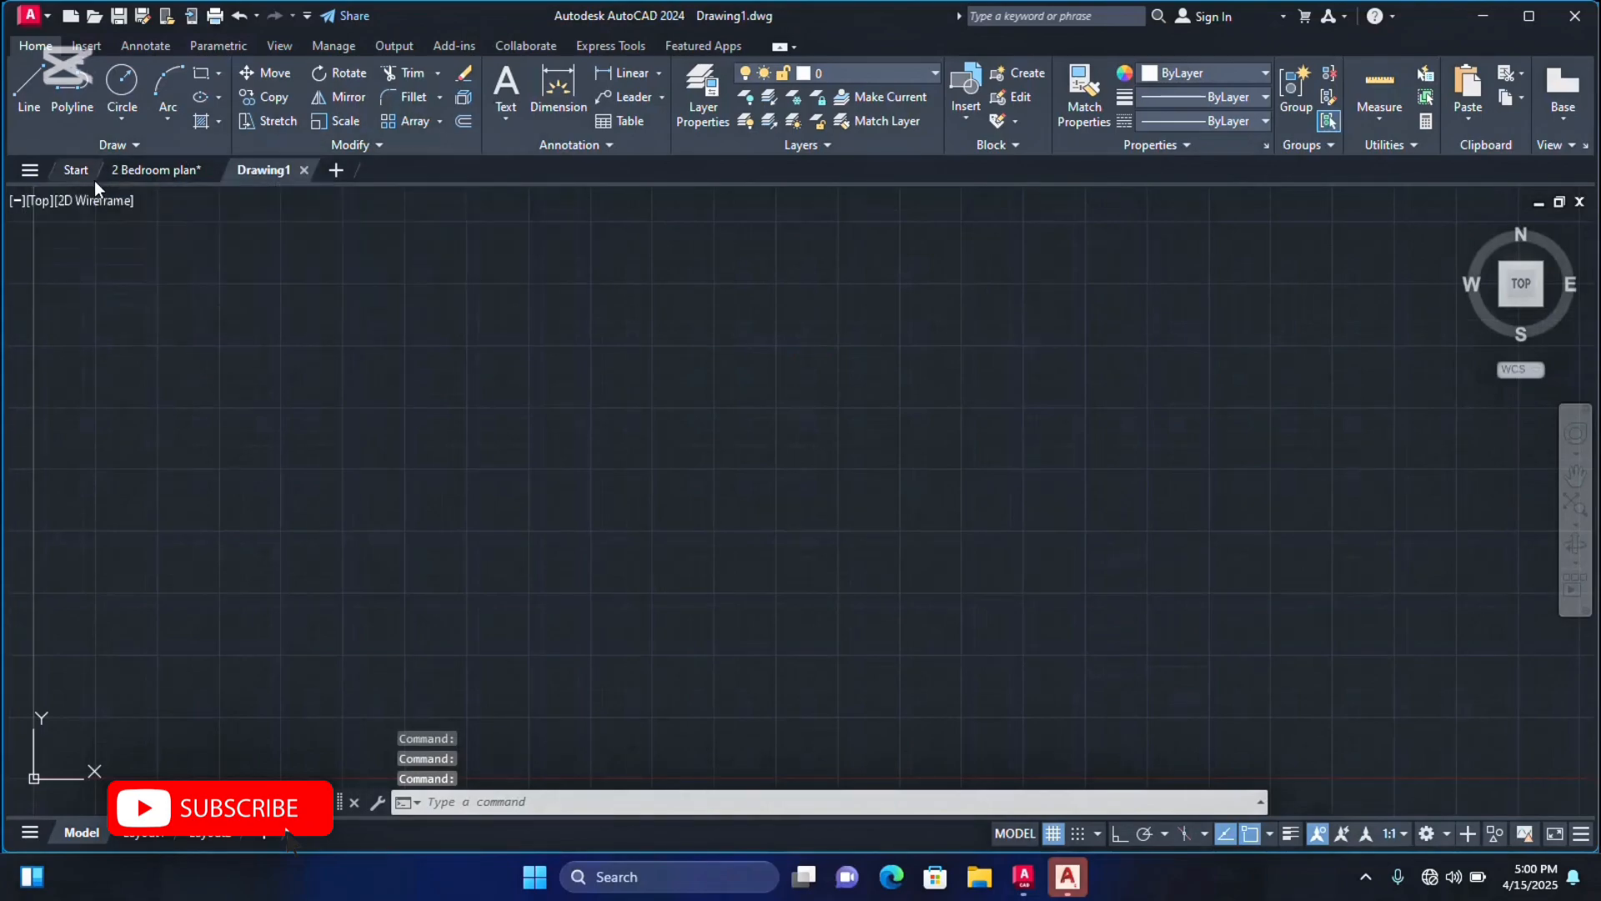
pyautogui.click(159, 171)
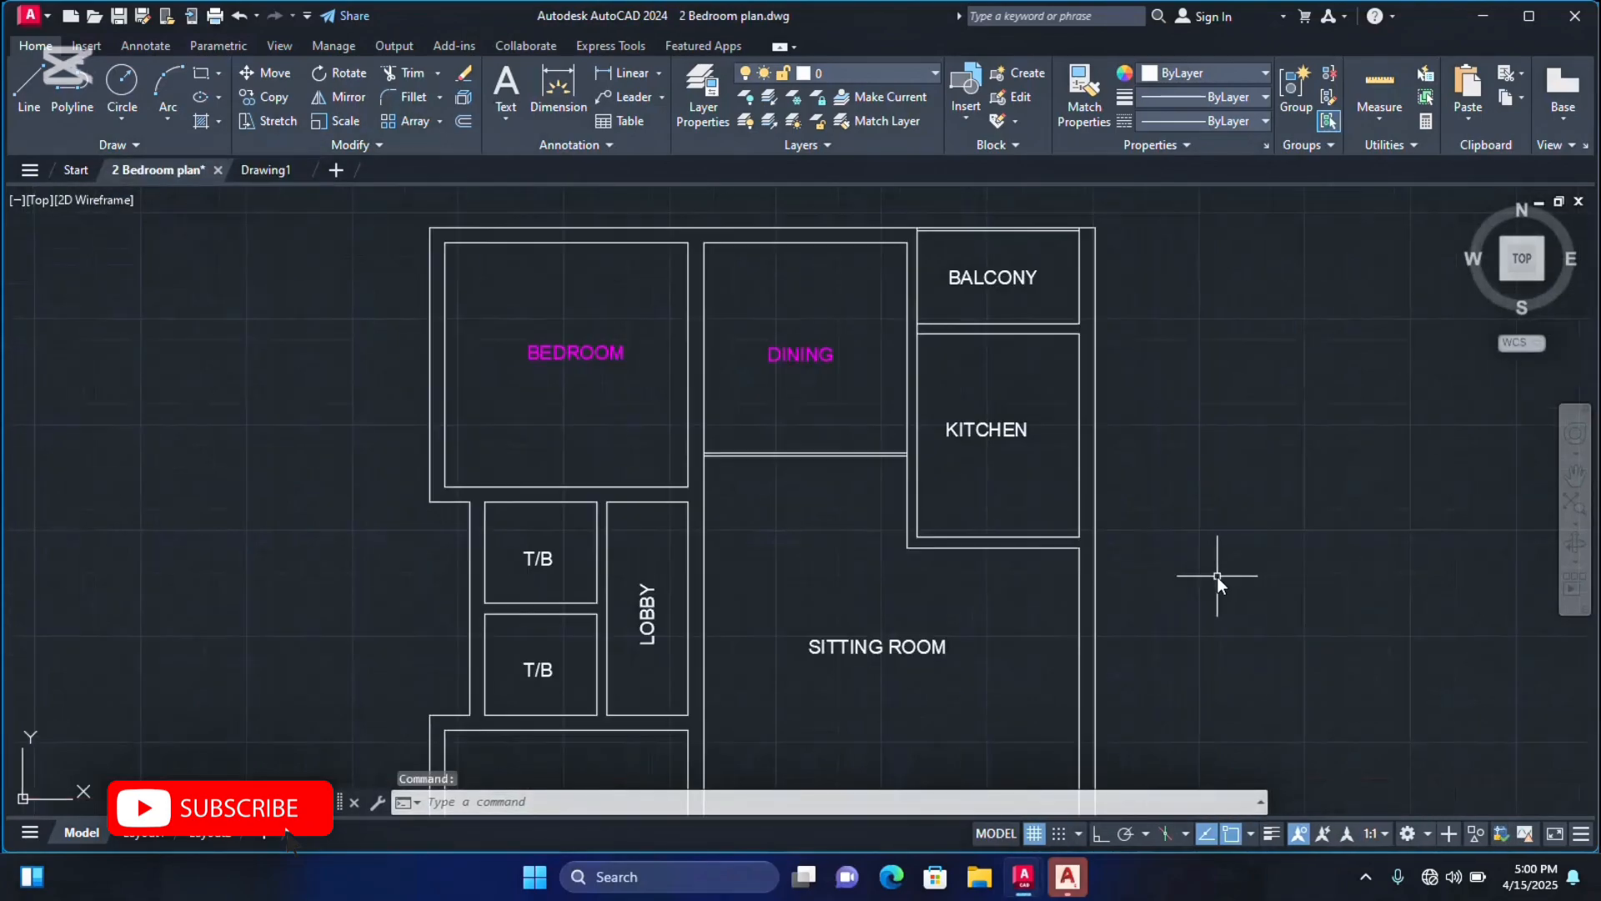
pyautogui.scroll(-4, 940, 451)
pyautogui.click(1099, 740)
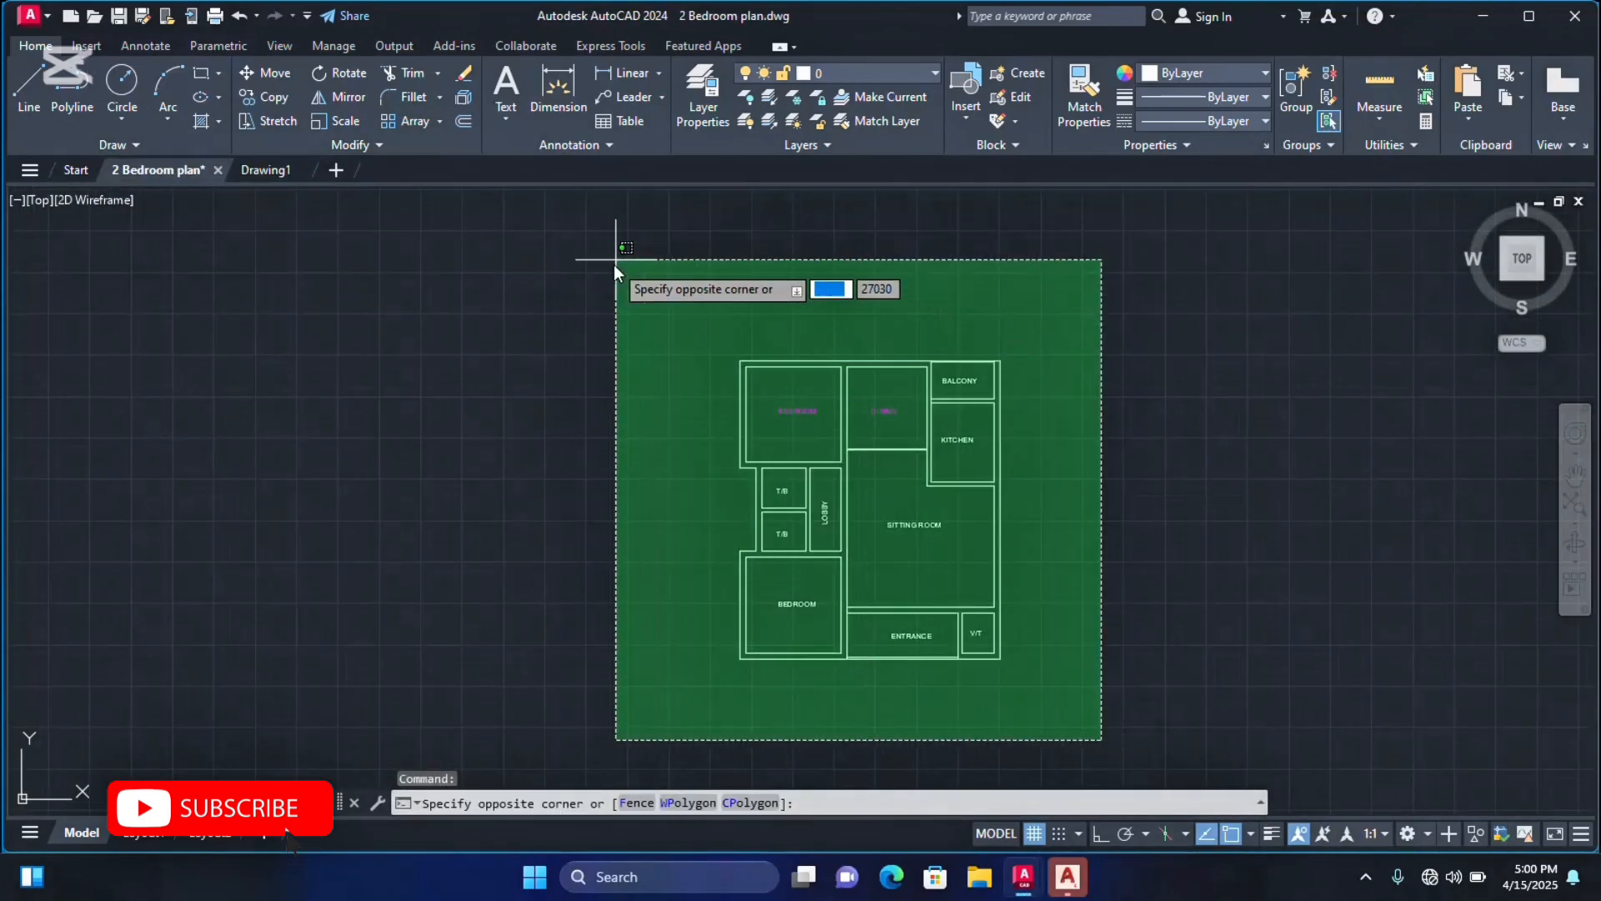
pyautogui.click(614, 263)
pyautogui.scroll(4, 881, 392)
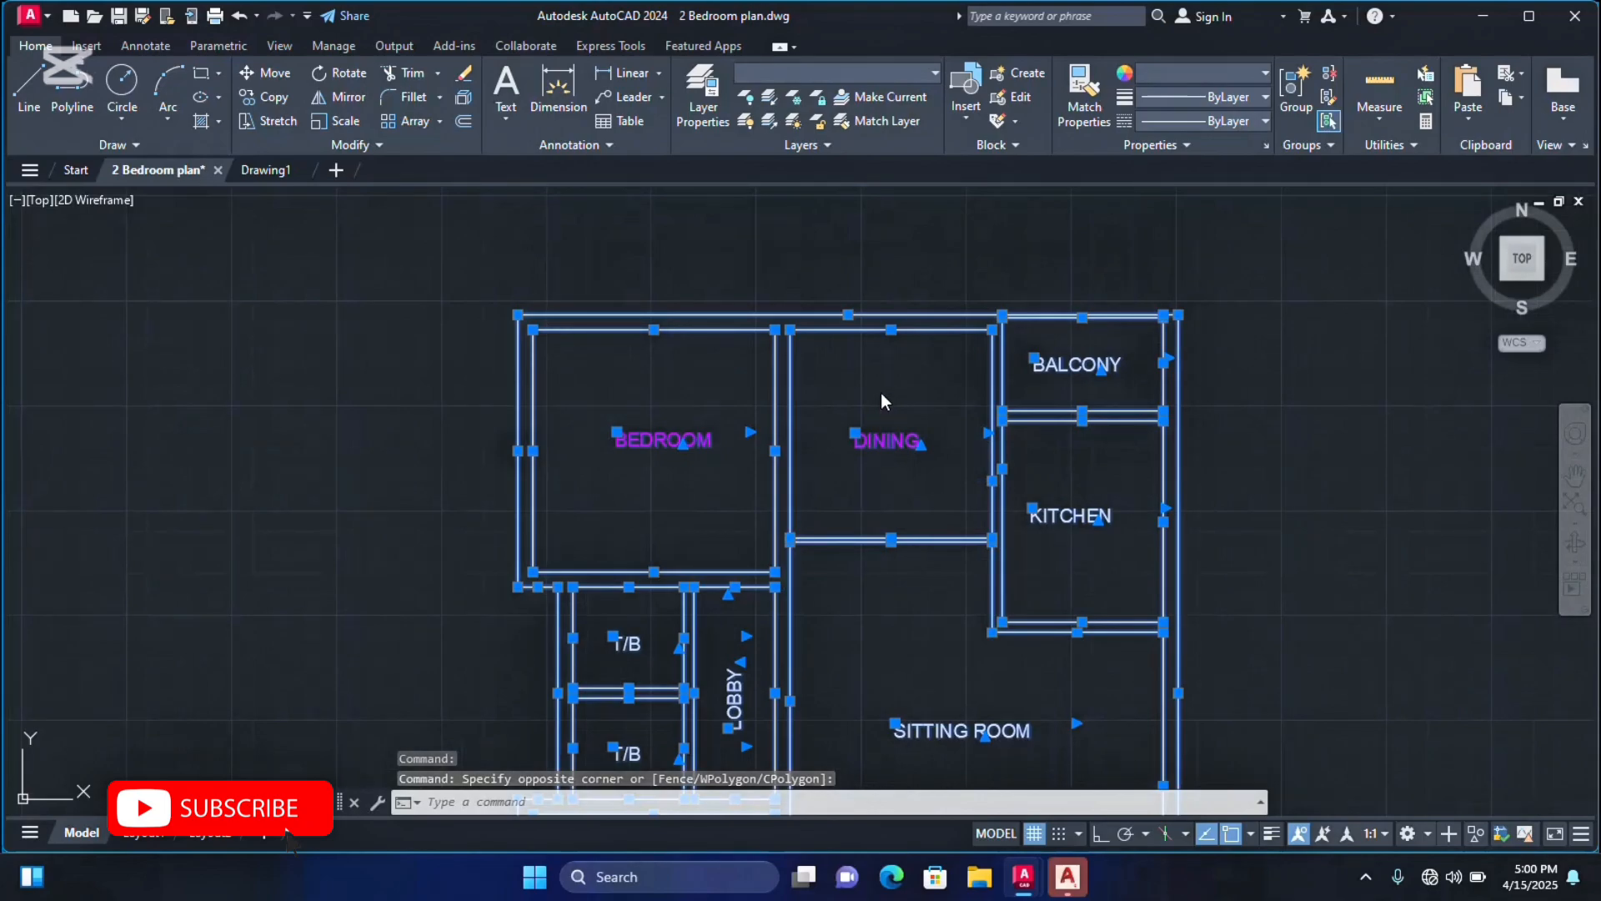
pyautogui.hotkey('ctrl', 'c')
# Paste the copied floor plan into the new drawing Drawing1, near the origin.
pyautogui.click(275, 177)
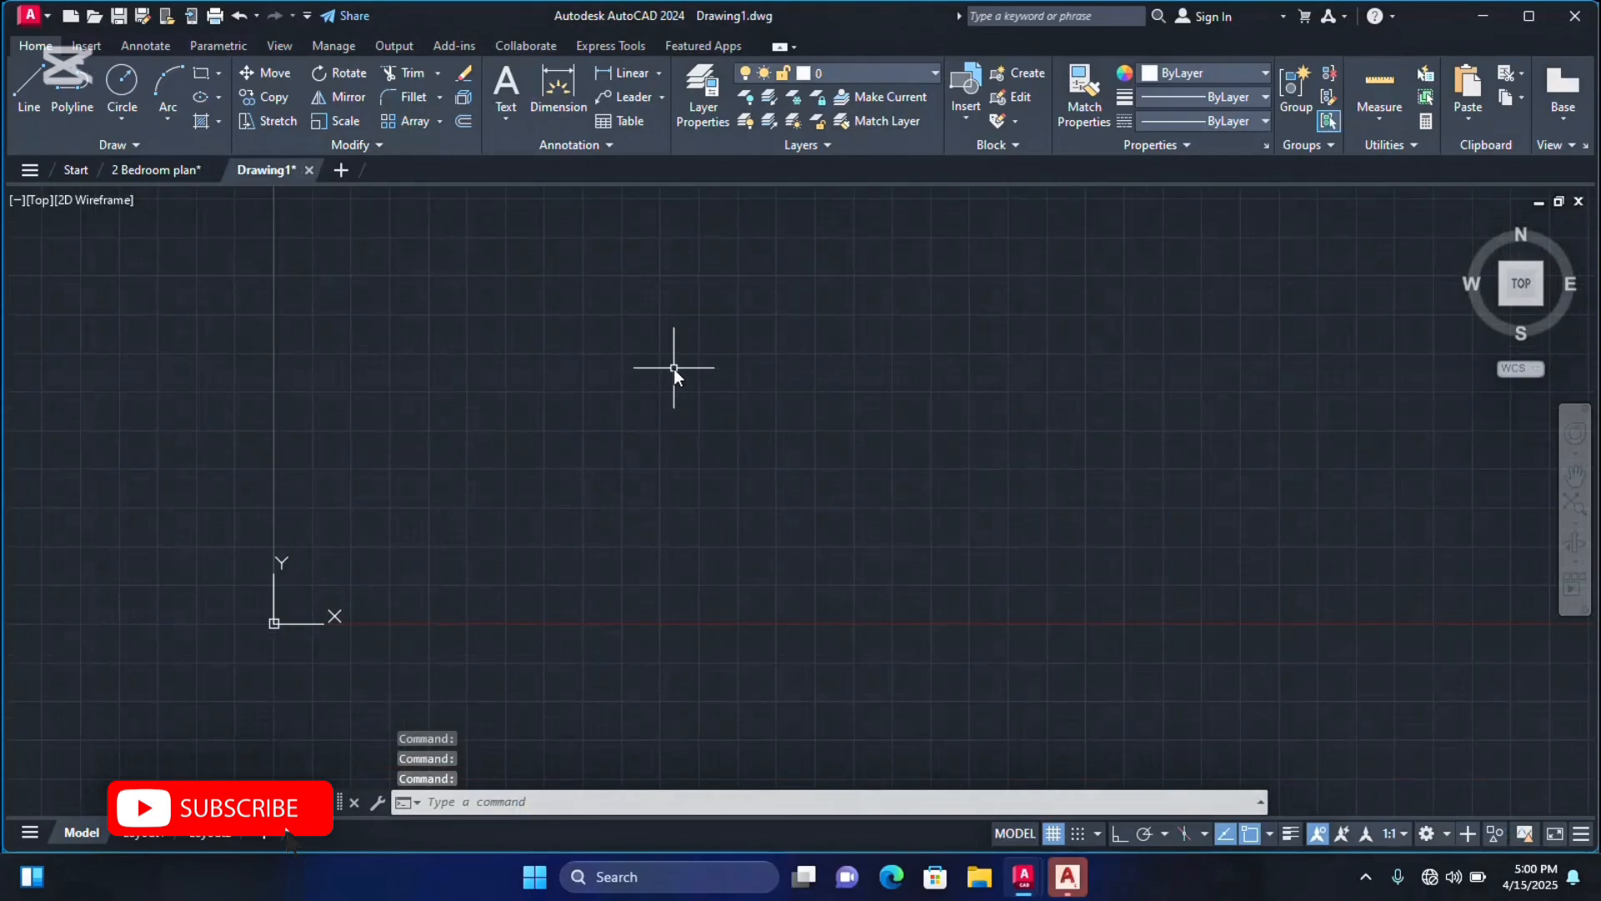
pyautogui.hotkey('ctrl', 'v')
pyautogui.click(715, 543)
pyautogui.scroll(-4, 678, 559)
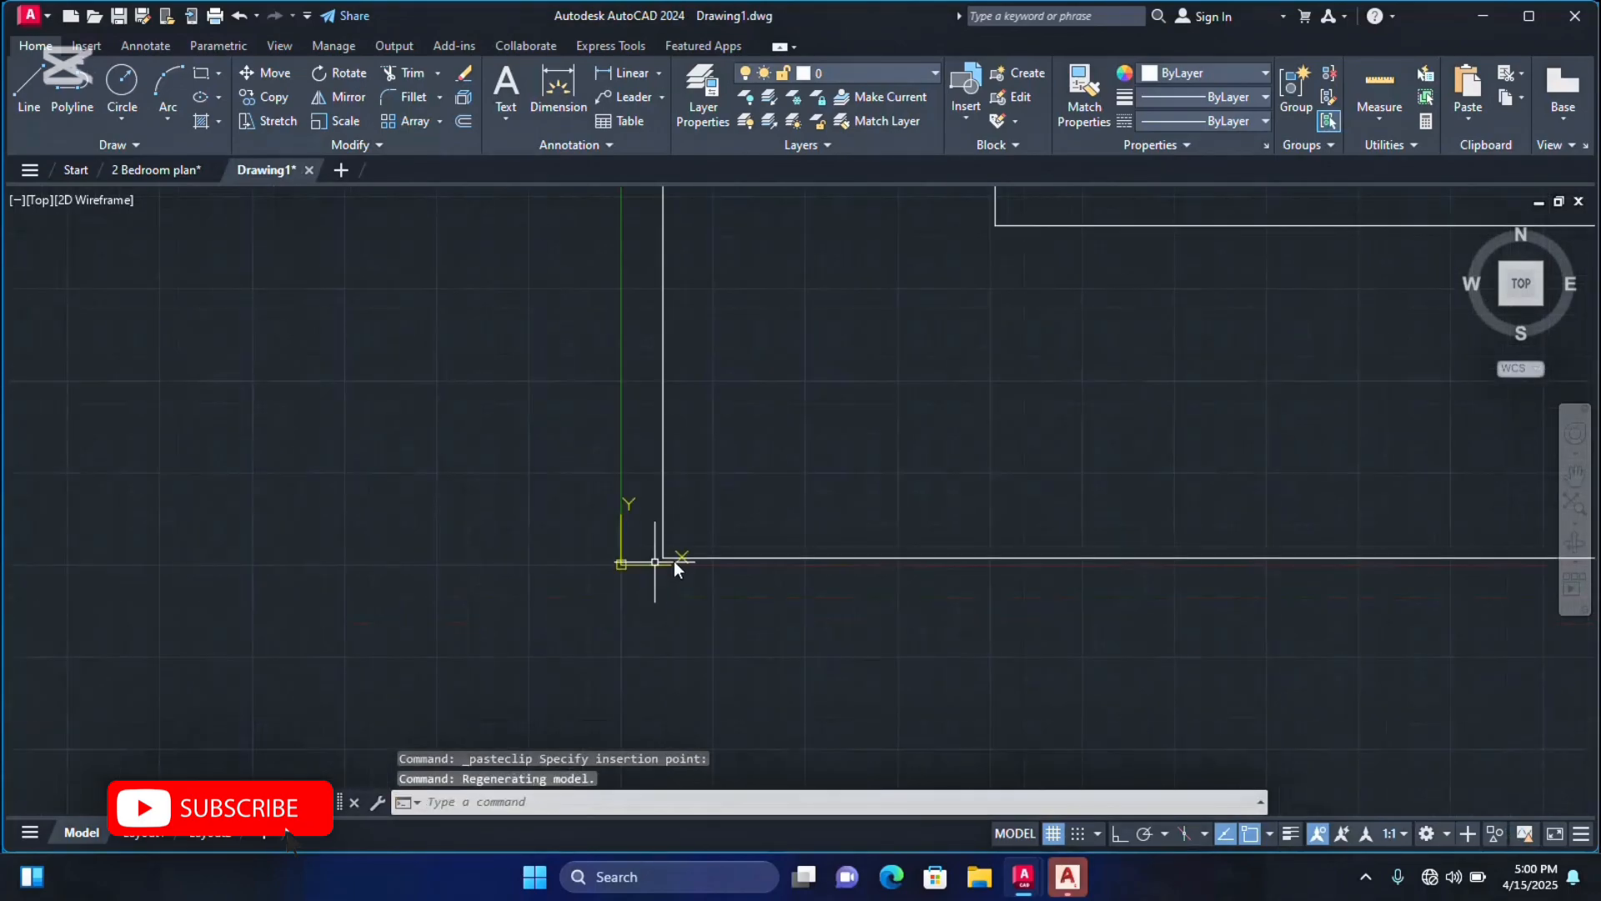
pyautogui.scroll(-2, 686, 557)
pyautogui.scroll(6, 777, 454)
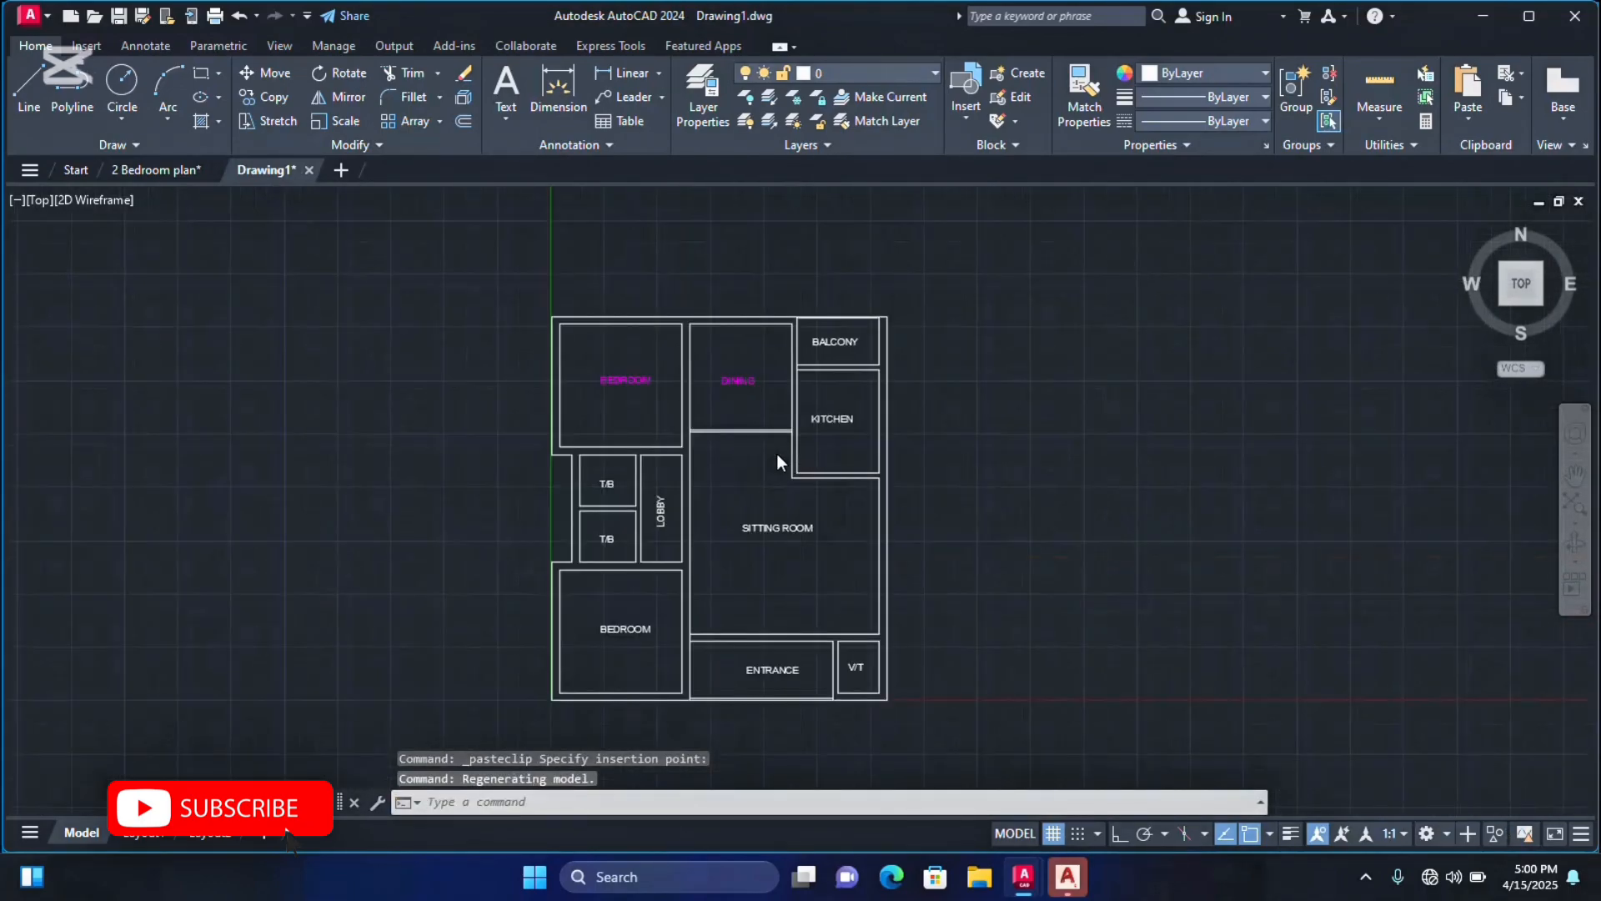
pyautogui.scroll(-3, 879, 419)
pyautogui.scroll(3, 609, 407)
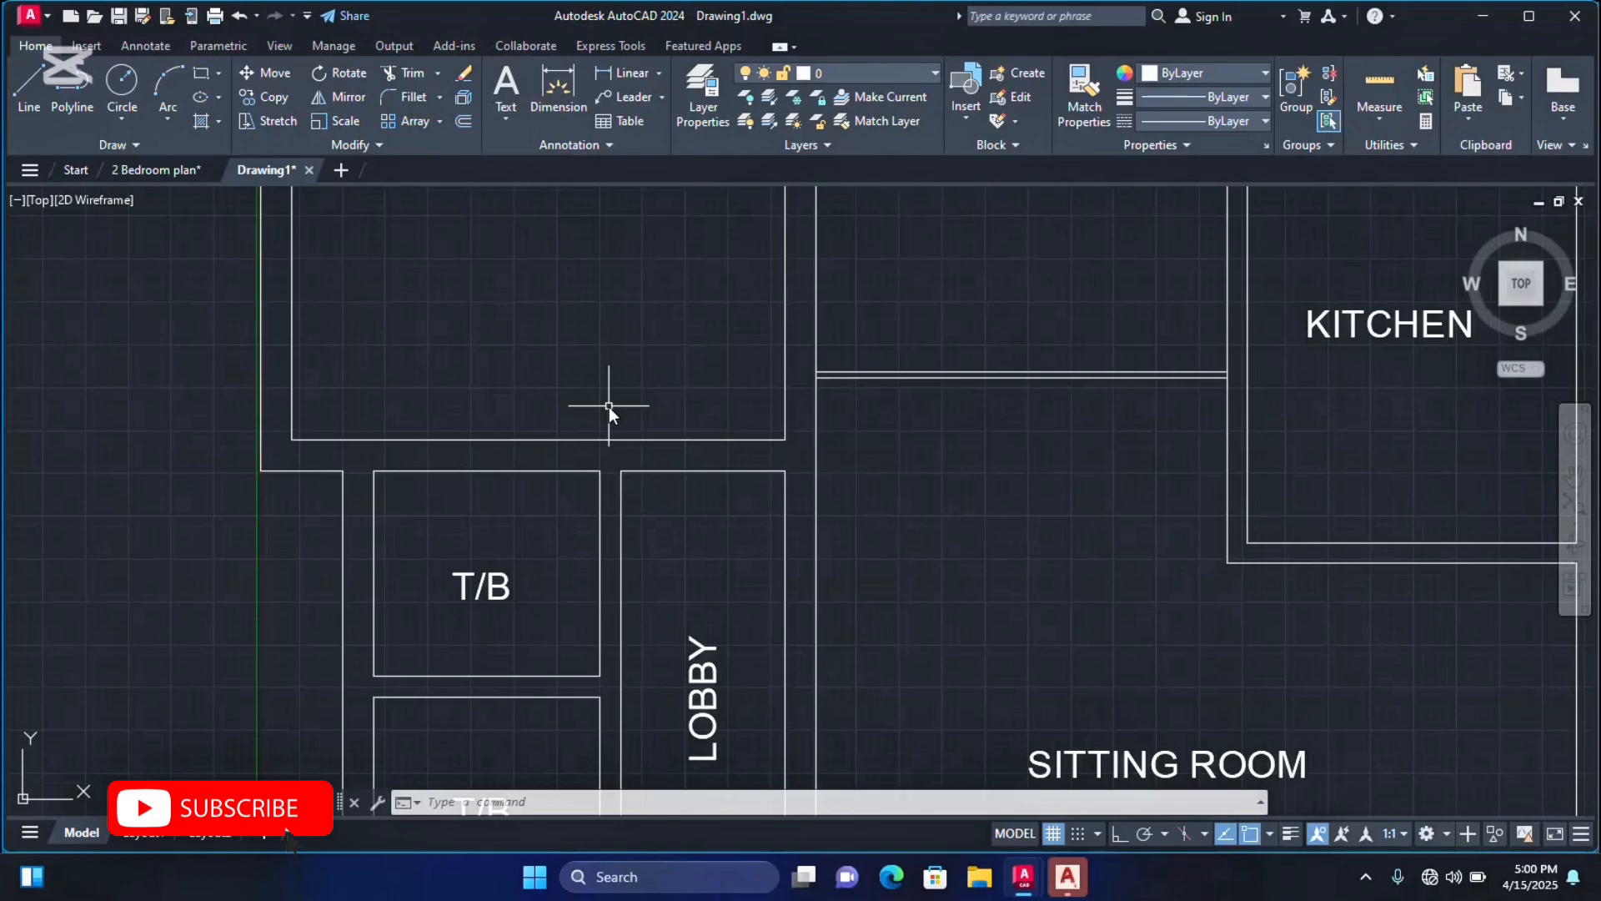
# Modify the Standard dimension style to use Architectural tick for the first, second and leader arrowheads.
pyautogui.scroll(-2, 789, 580)
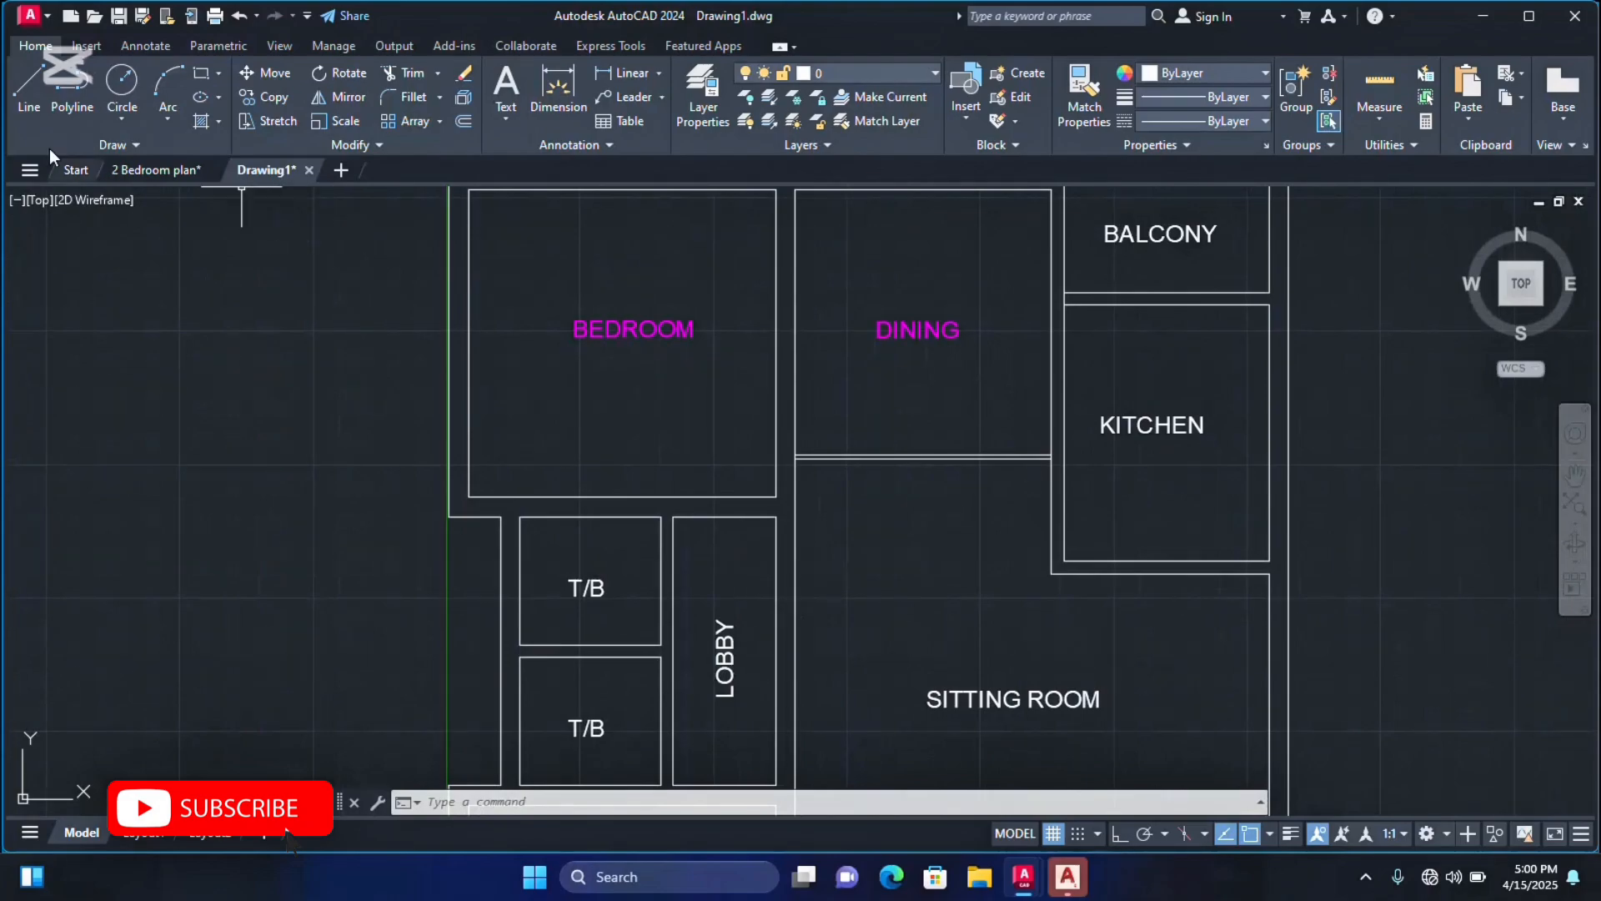
pyautogui.click(158, 47)
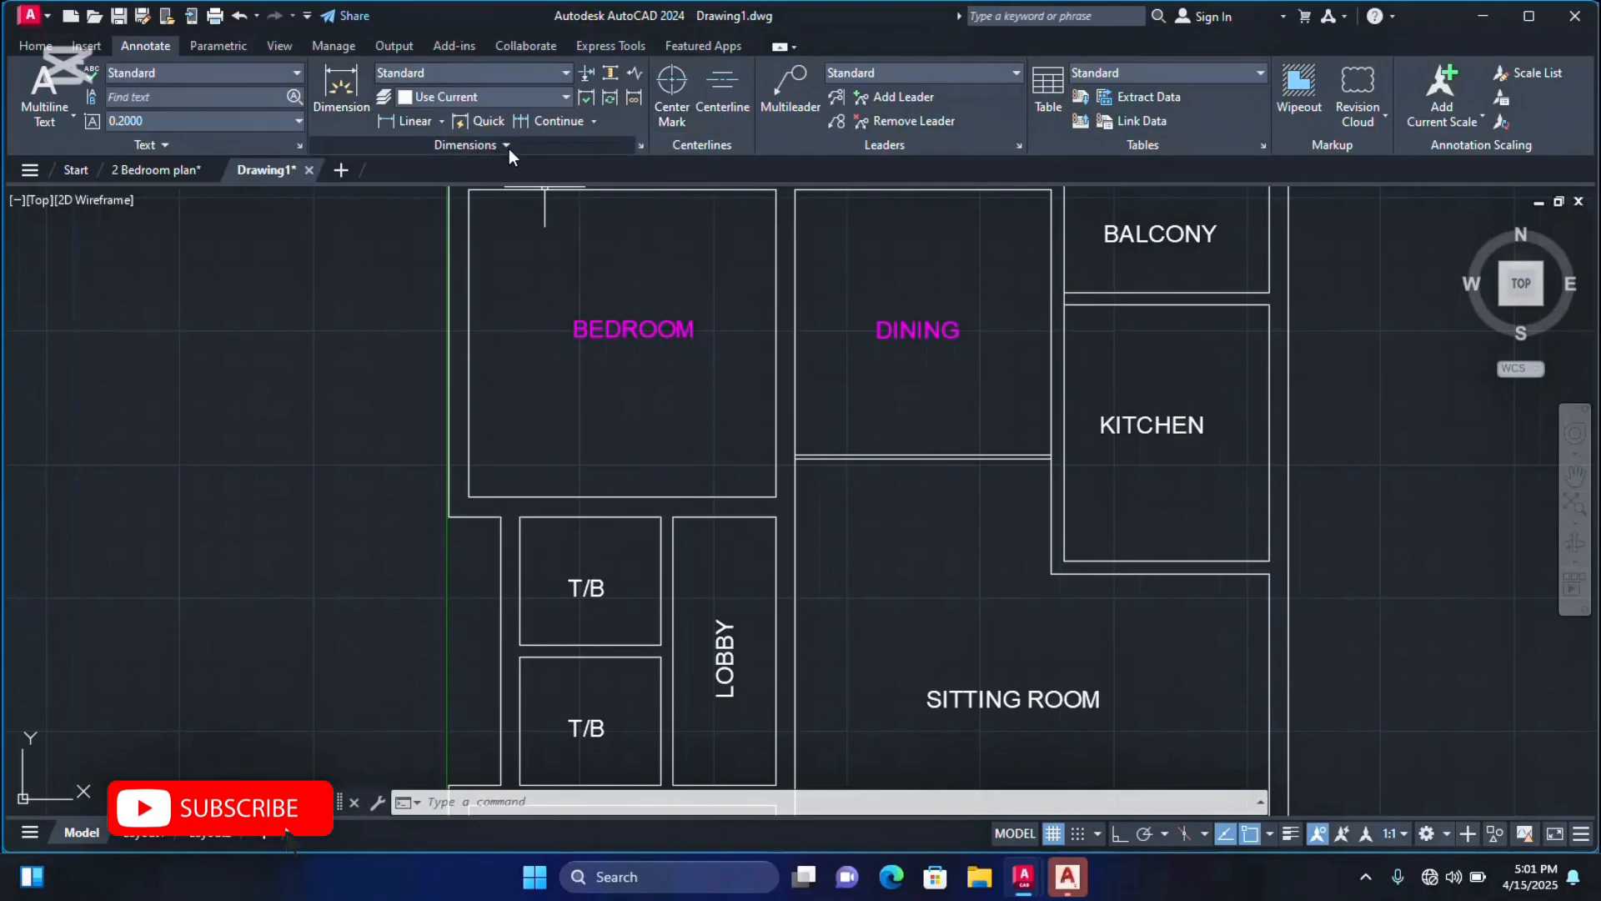
pyautogui.click(641, 142)
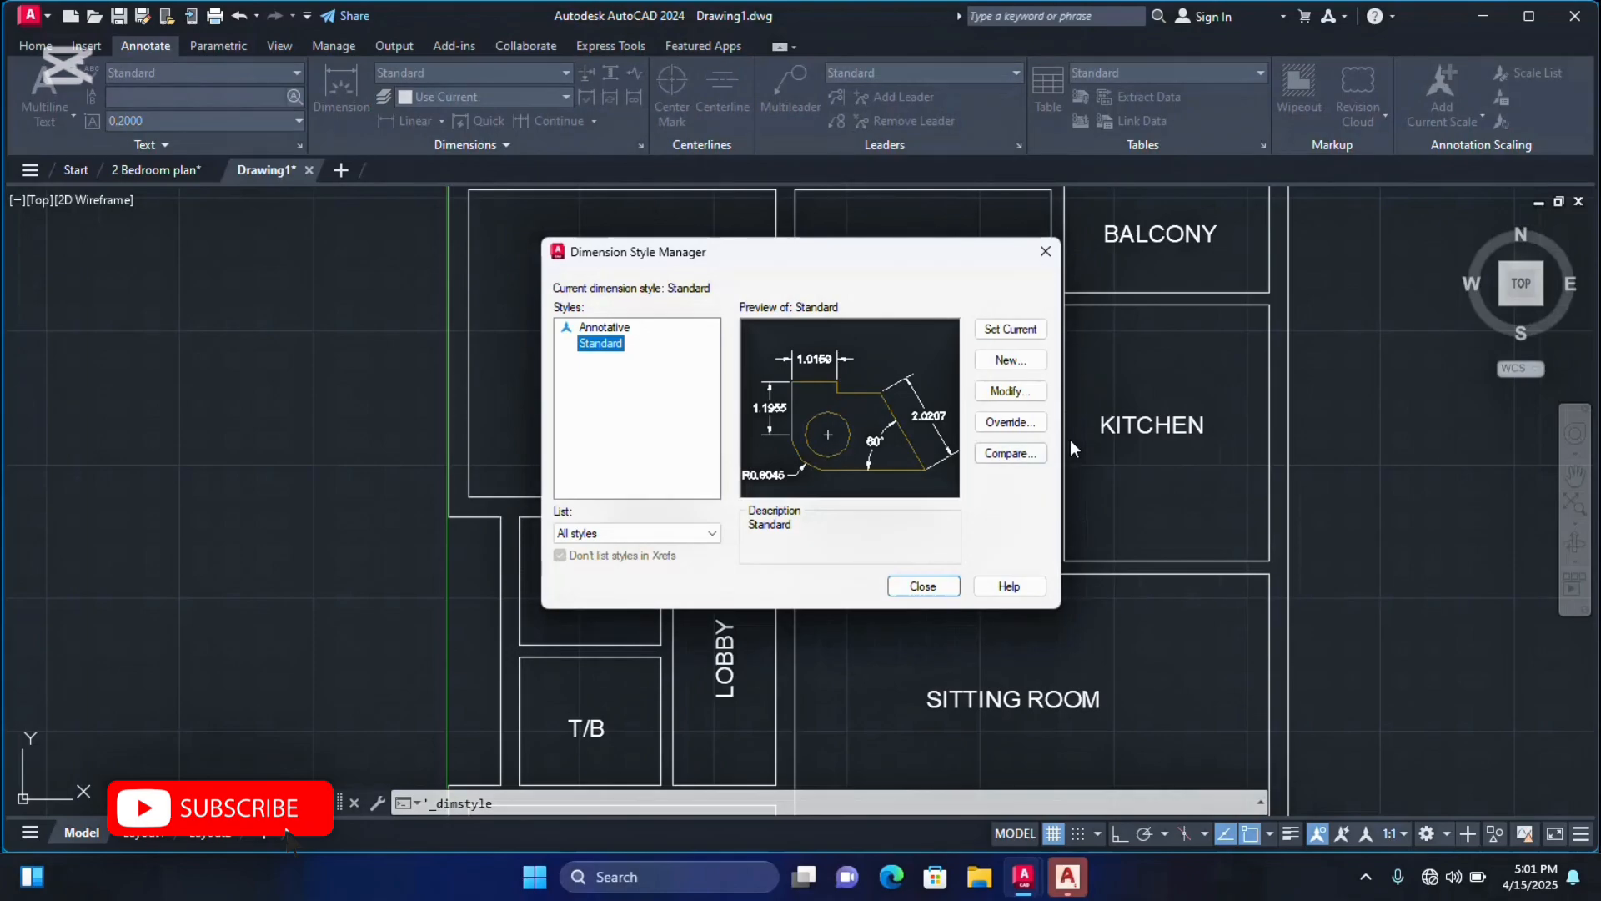
pyautogui.click(1019, 392)
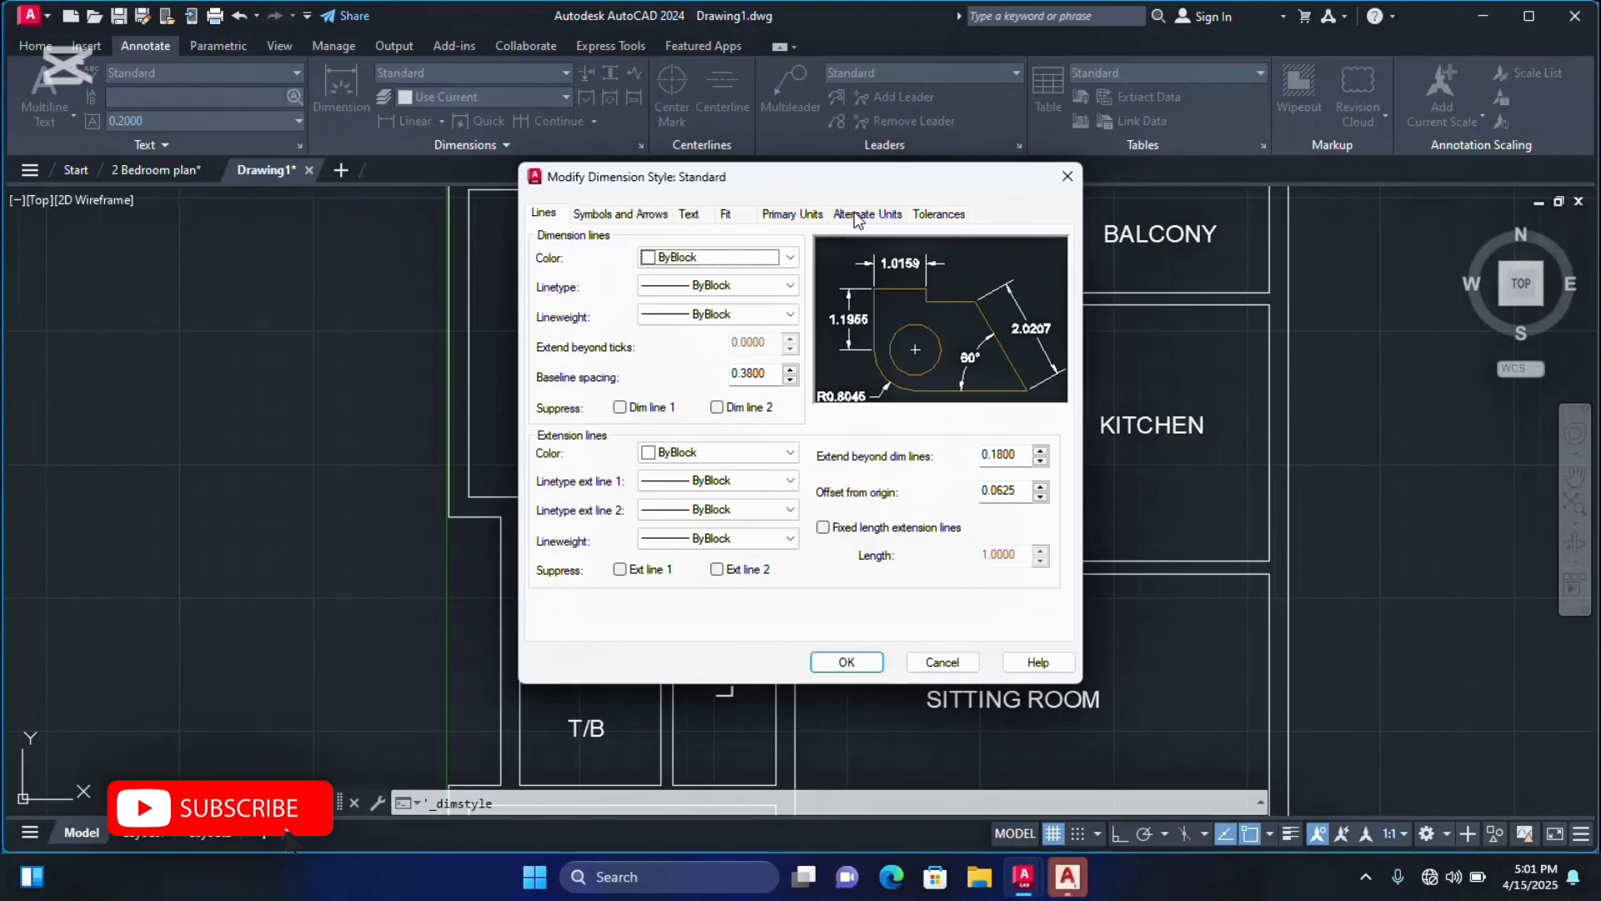
pyautogui.click(632, 215)
pyautogui.click(647, 274)
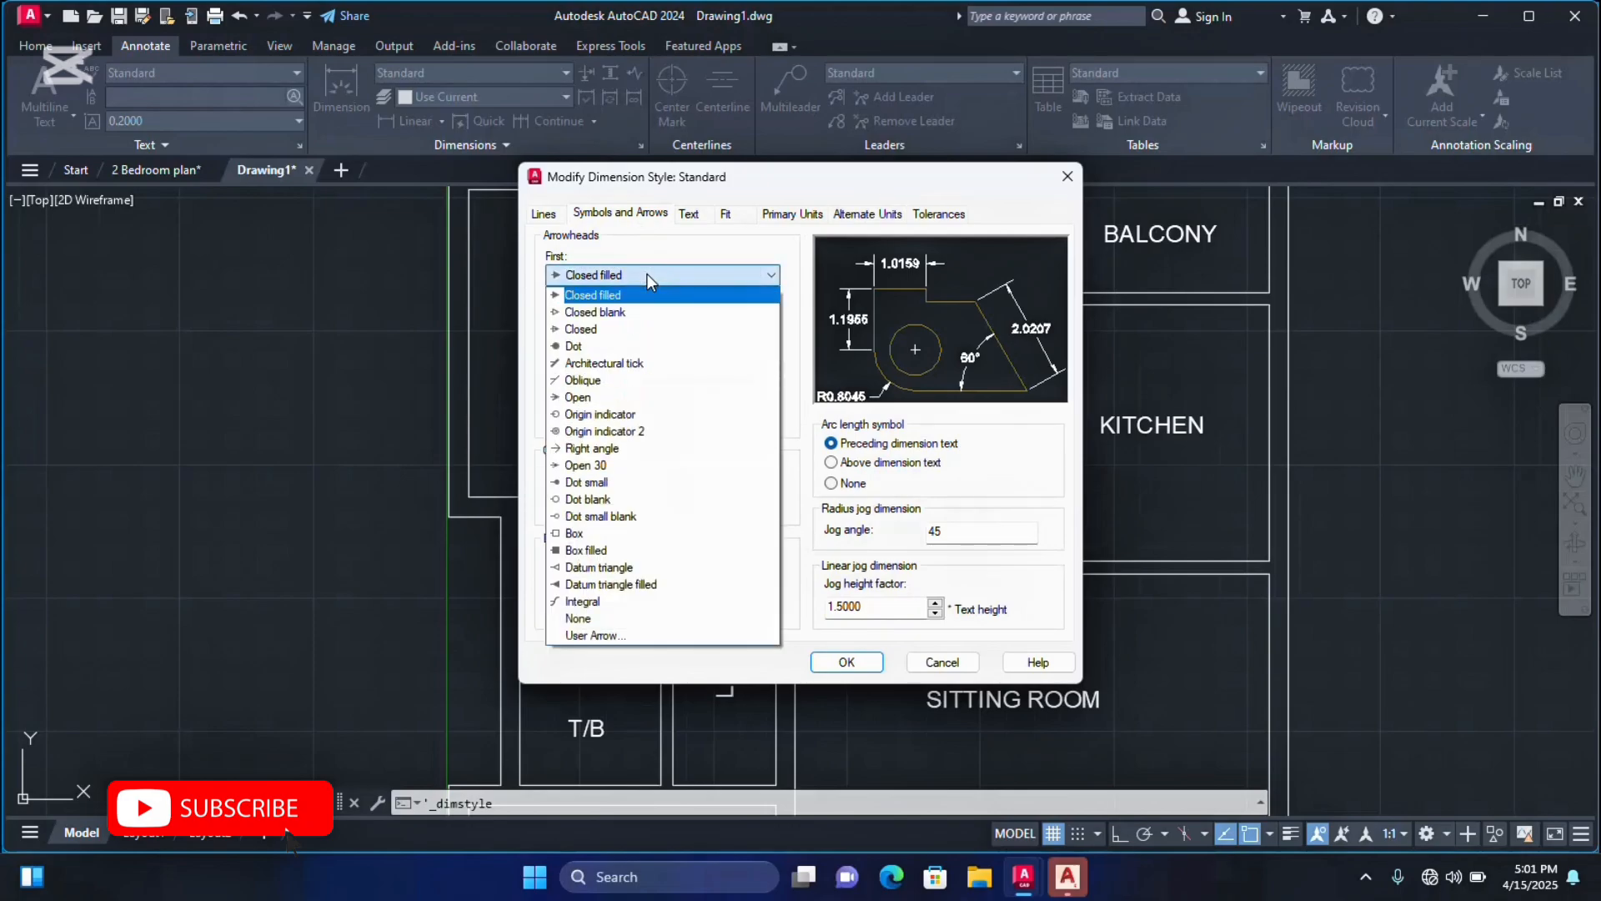
pyautogui.click(621, 364)
pyautogui.click(649, 372)
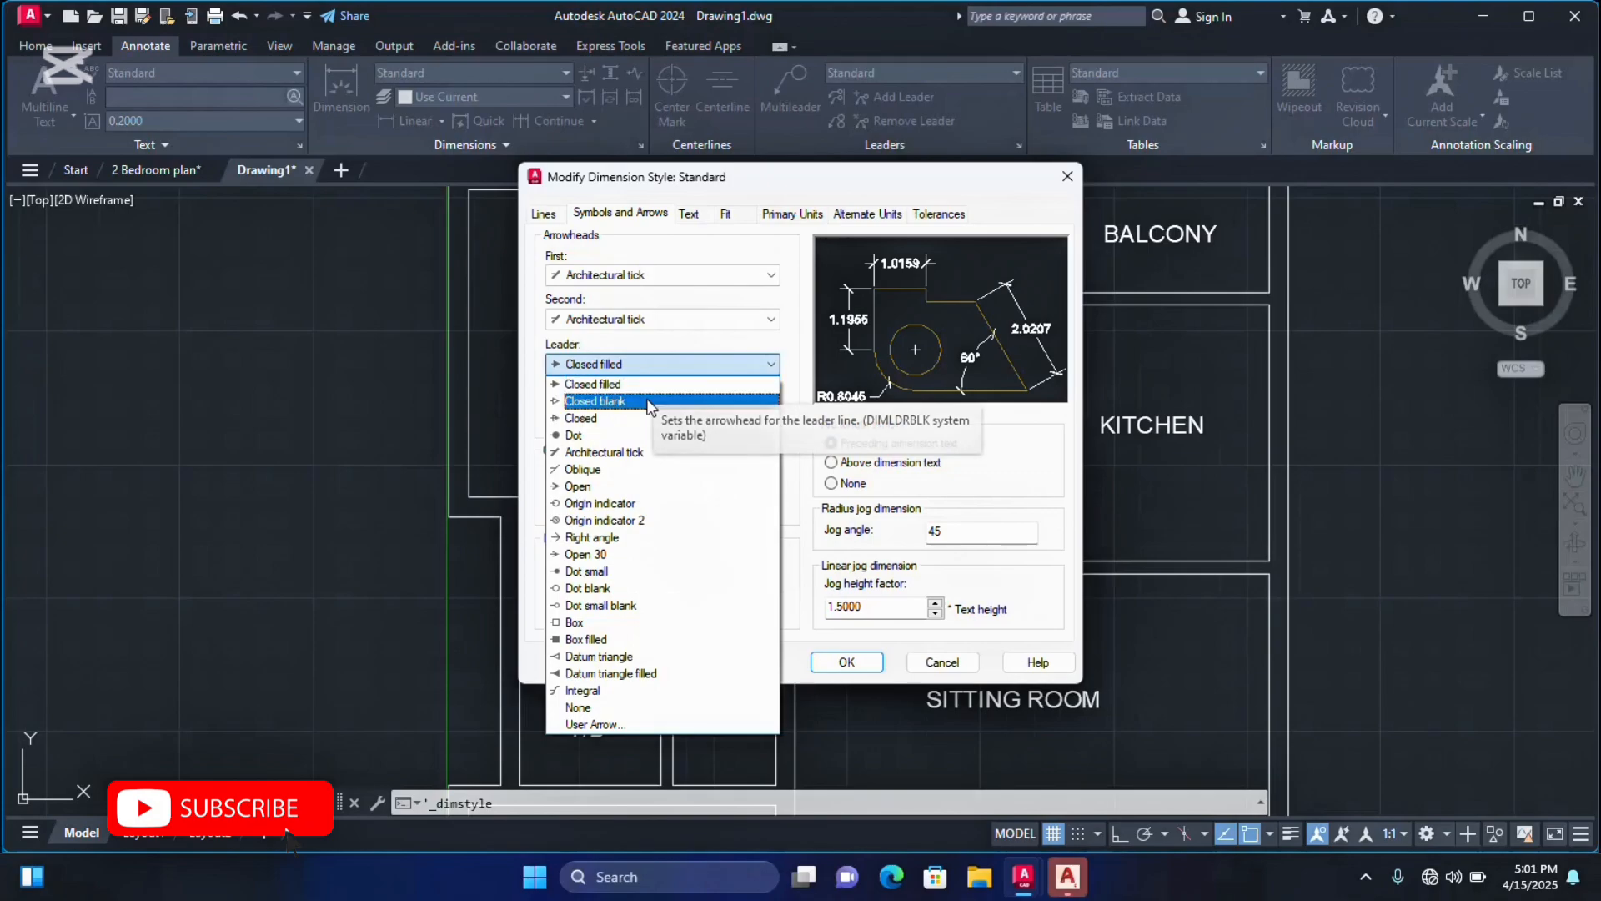
pyautogui.click(636, 453)
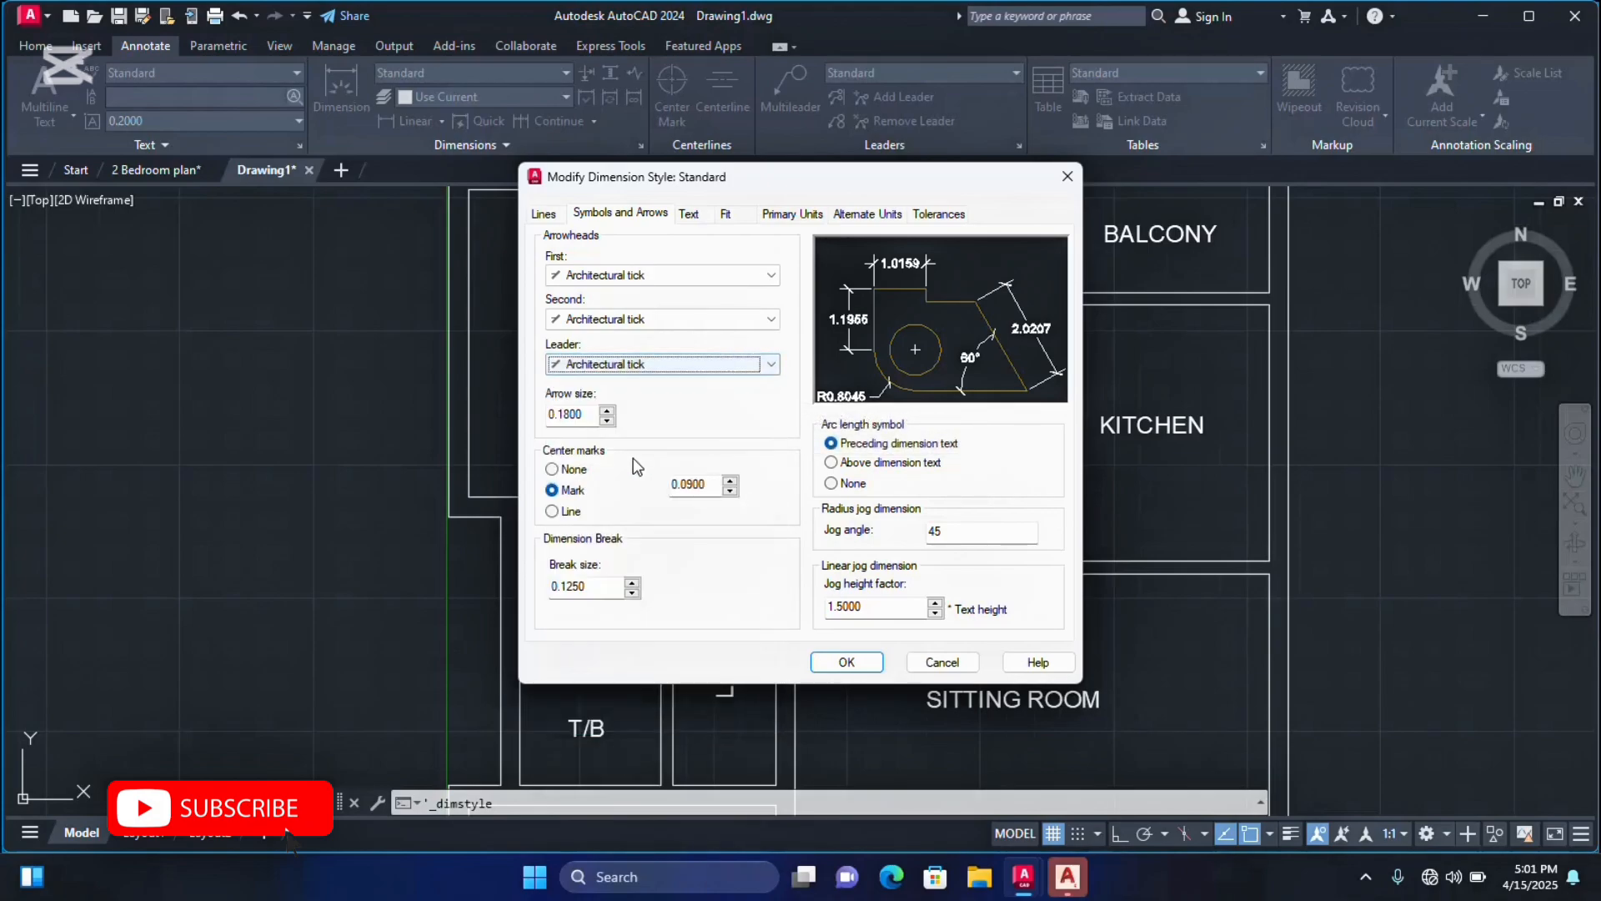
# Set the arrow size of the Standard dimension style to 100.
pyautogui.click(587, 415)
pyautogui.moveTo(587, 415); pyautogui.dragTo(481, 415)
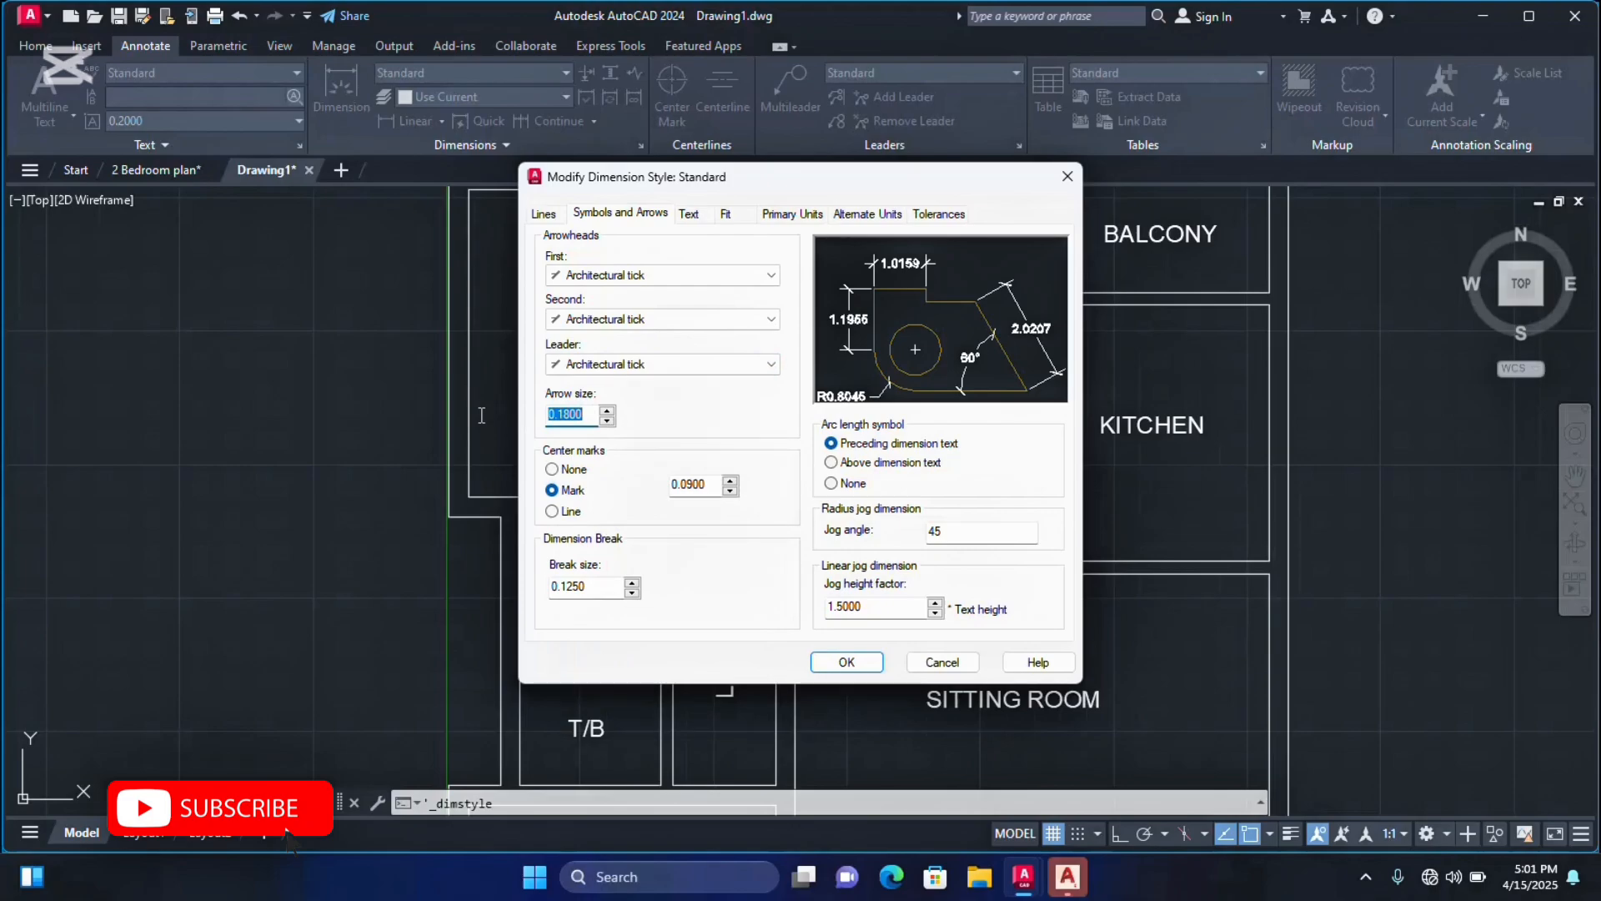
pyautogui.write('2')
pyautogui.write('100')
# Set the dimension text height to 200 and align the text with the dimension line.
pyautogui.click(690, 214)
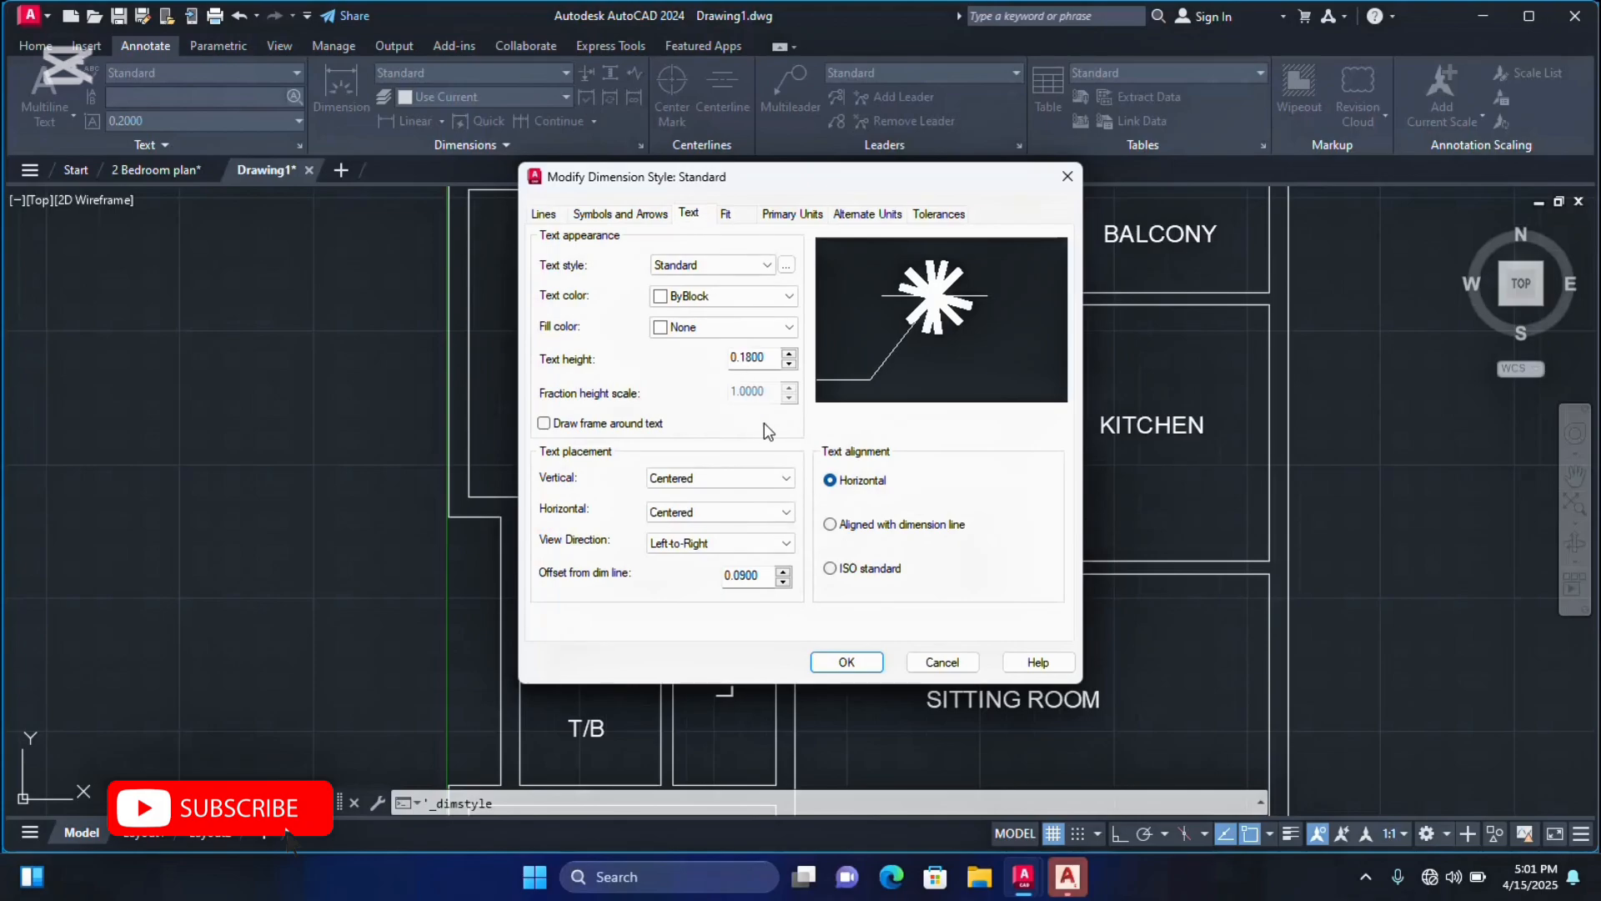
pyautogui.doubleClick(767, 358)
pyautogui.write('200')
pyautogui.click(830, 527)
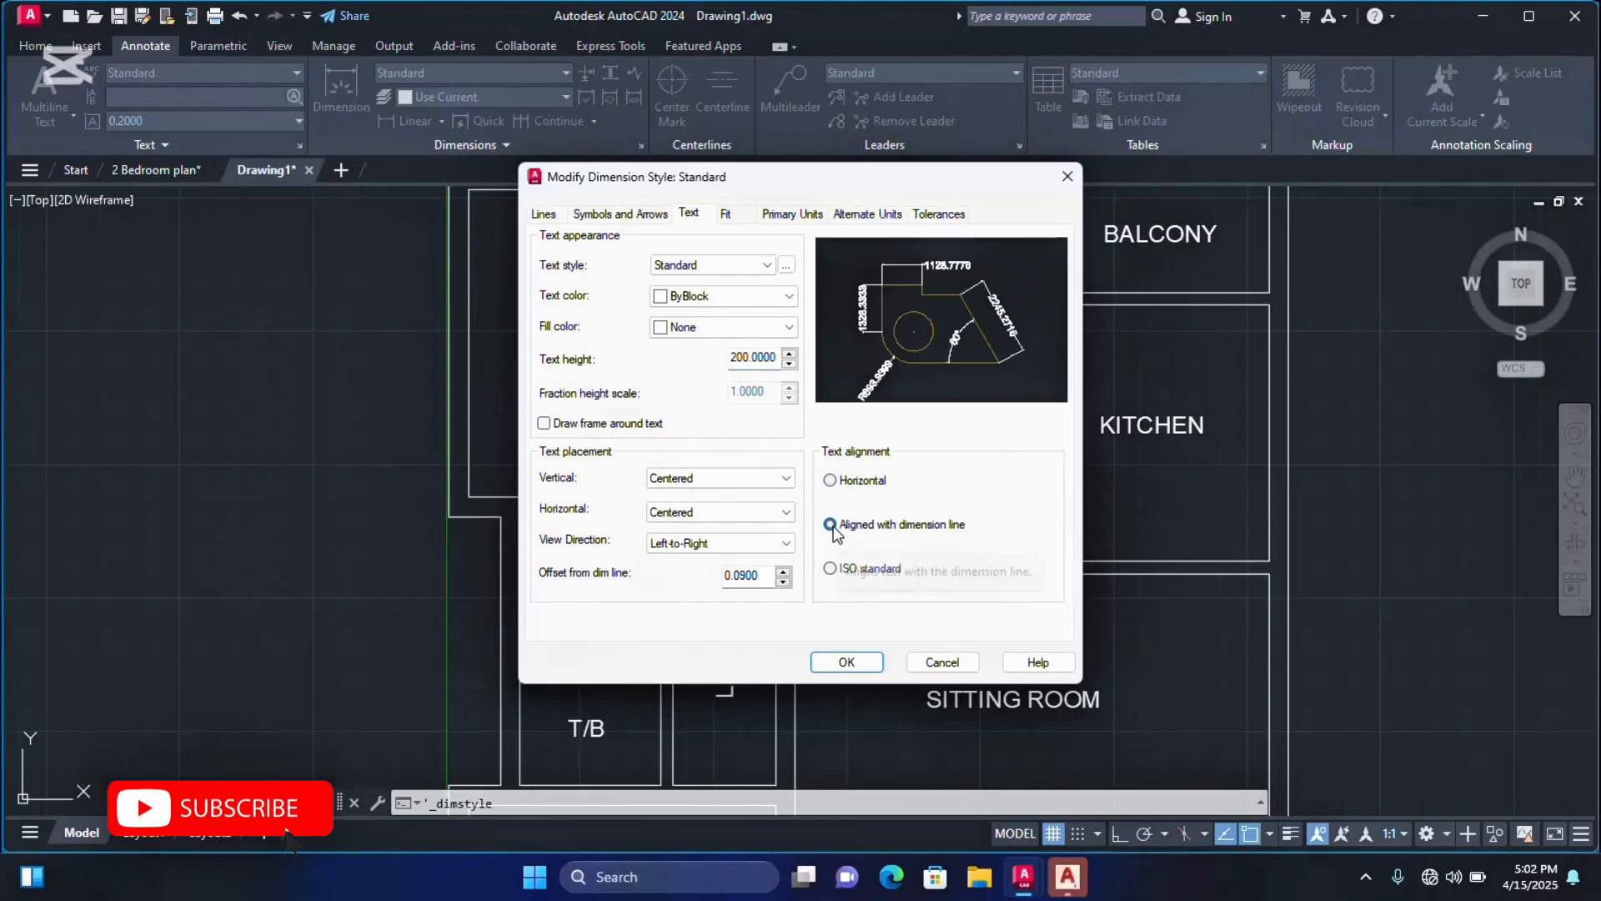
# Set the precision of the style's primary linear units to 0, without decimal places.
pyautogui.click(741, 217)
pyautogui.click(790, 217)
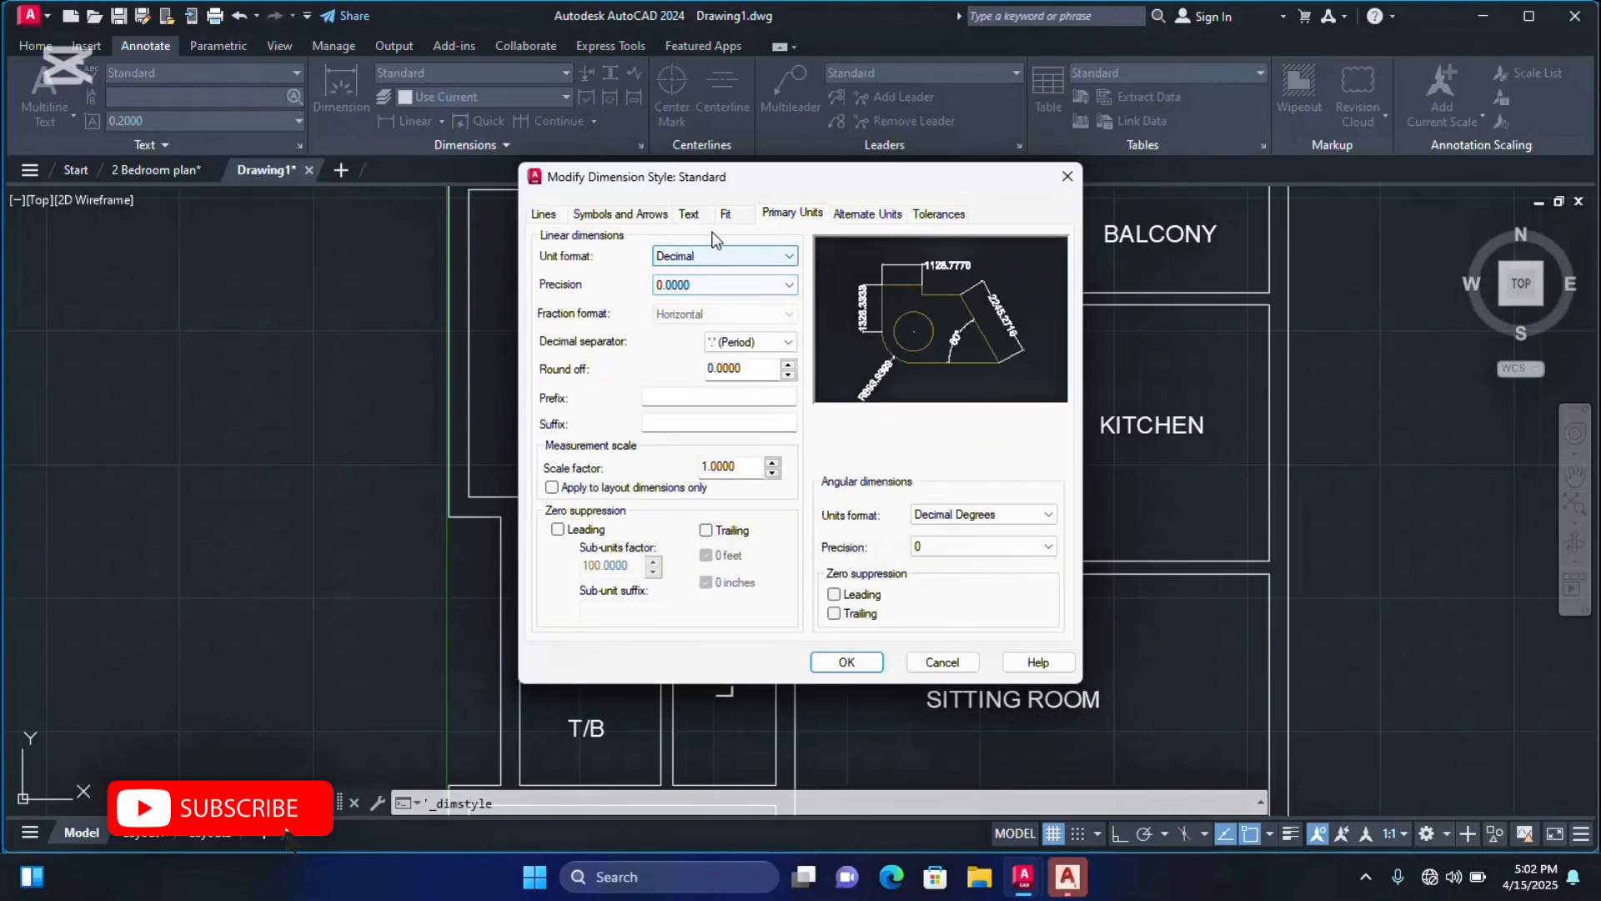
pyautogui.click(706, 283)
pyautogui.click(685, 314)
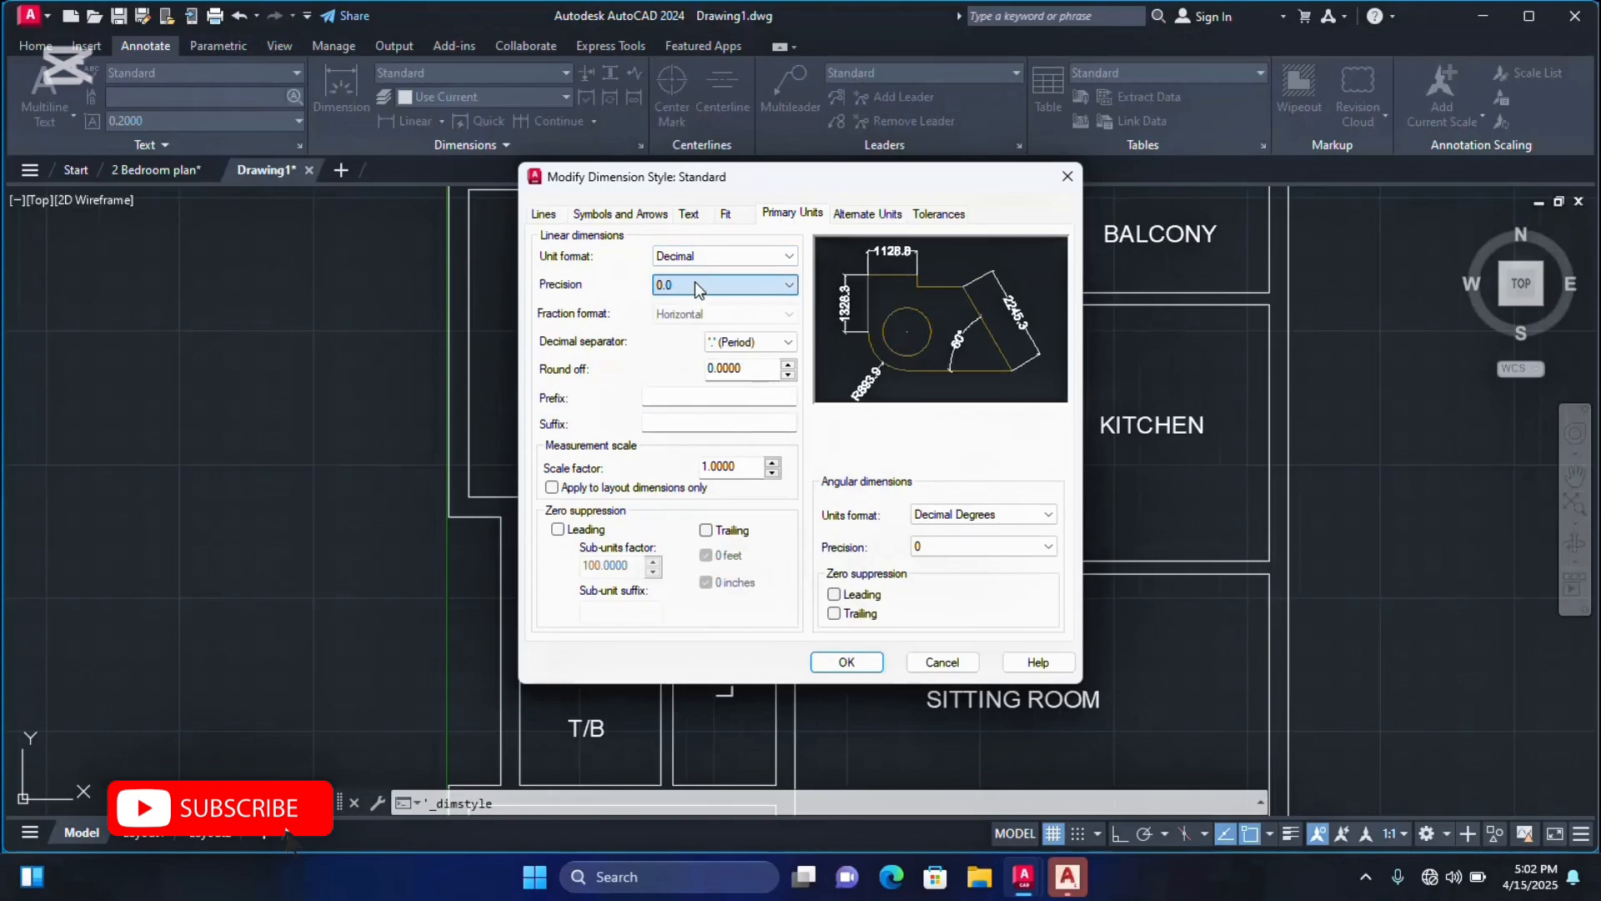
pyautogui.click(690, 285)
pyautogui.click(672, 303)
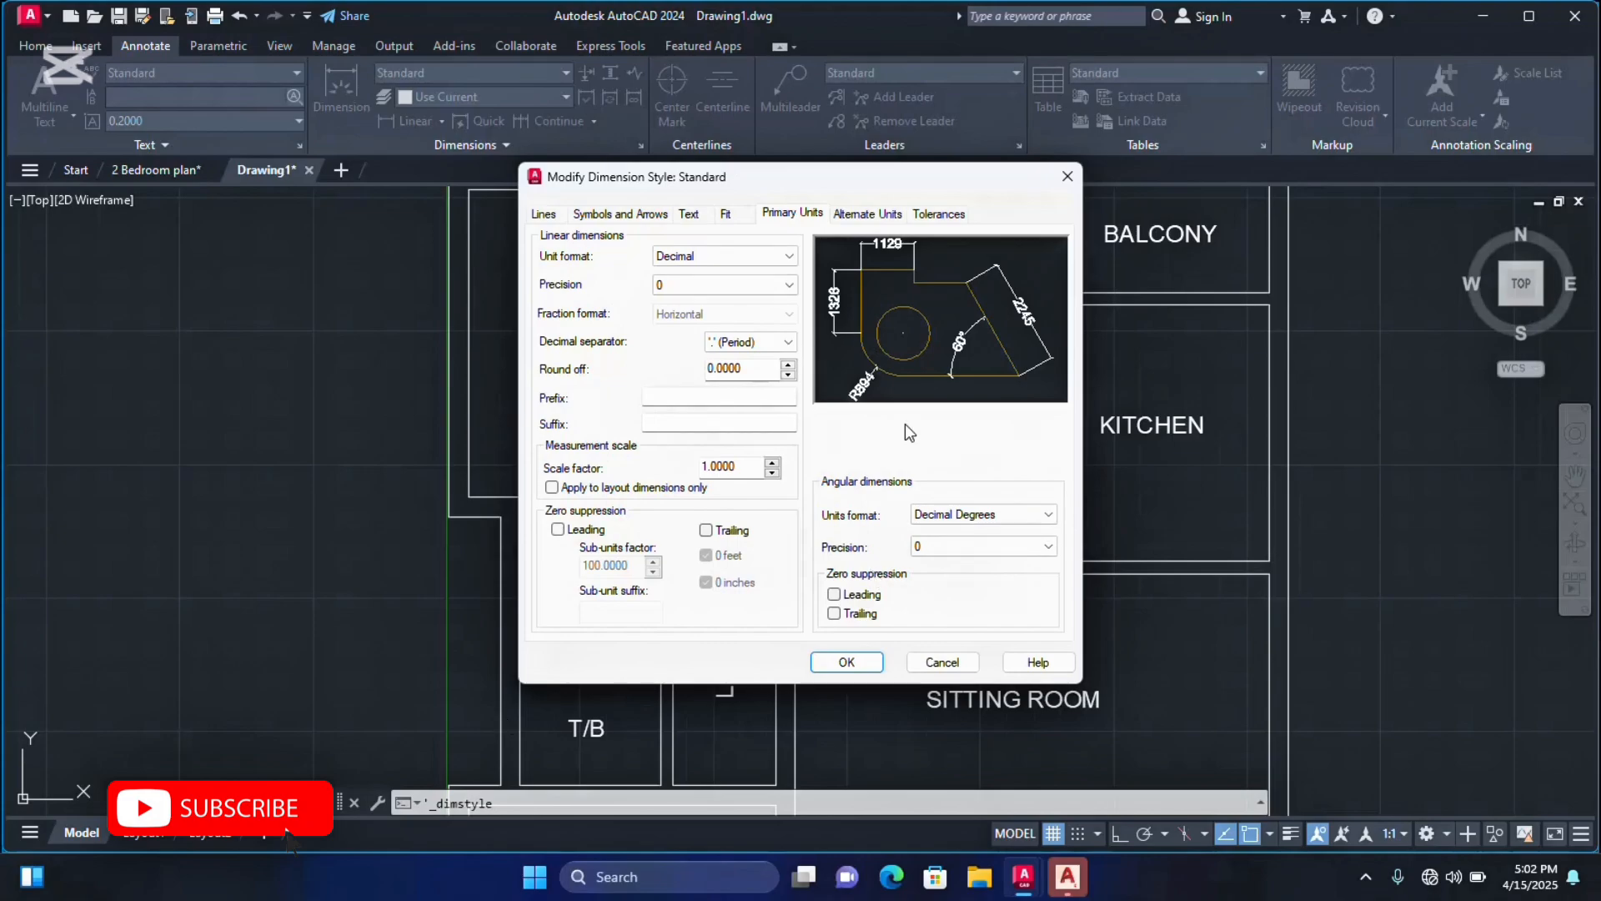
pyautogui.click(725, 216)
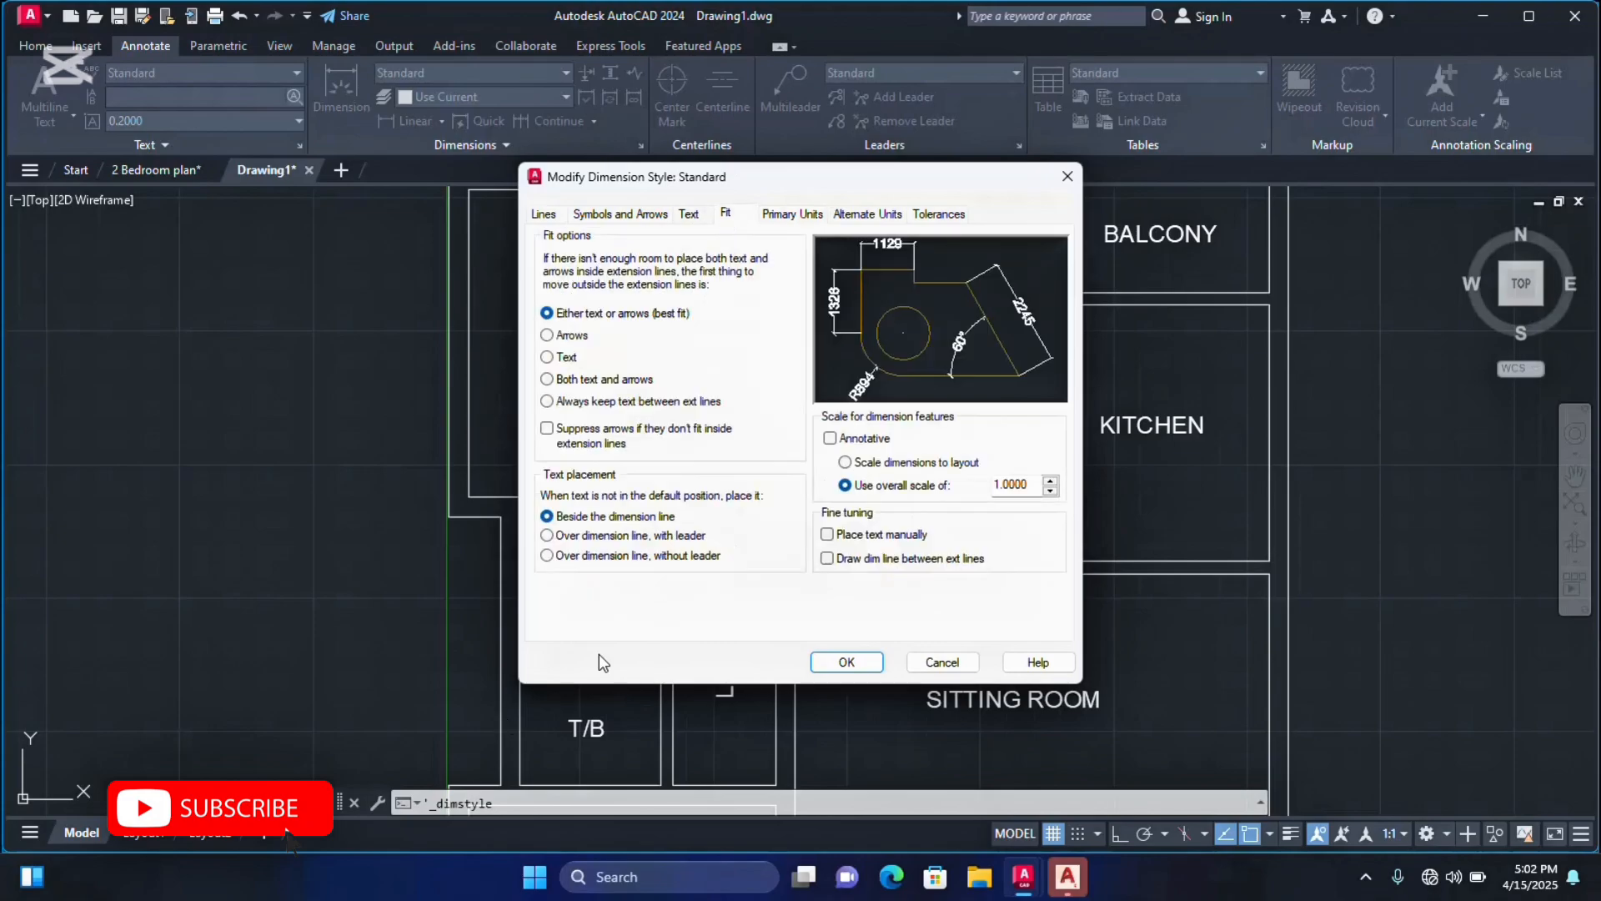
pyautogui.click(865, 214)
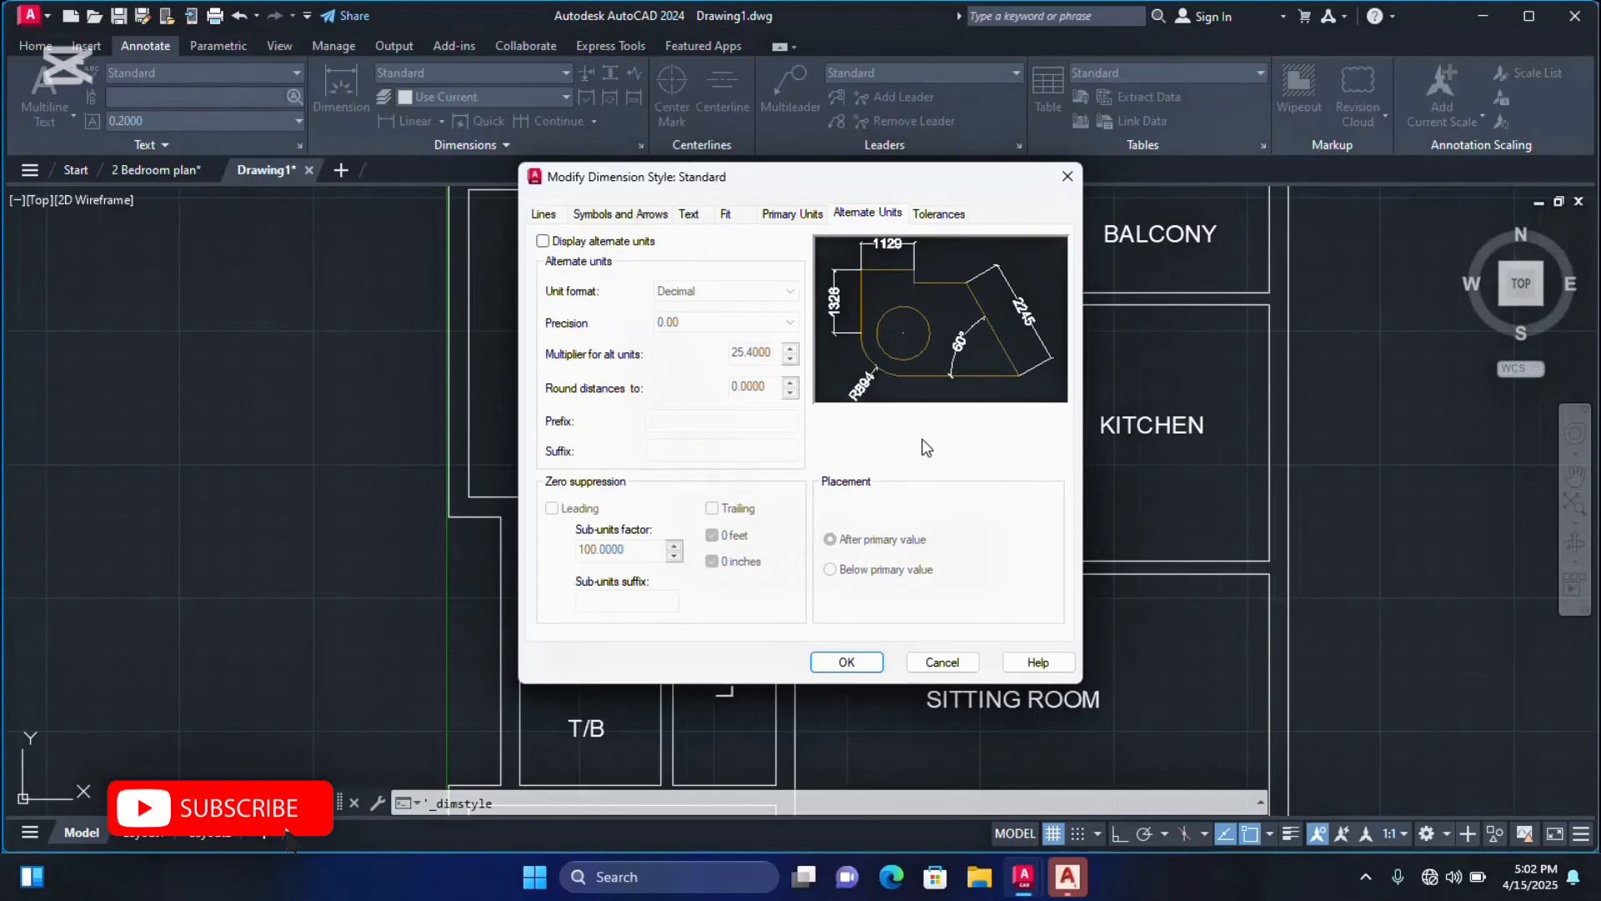
pyautogui.click(957, 219)
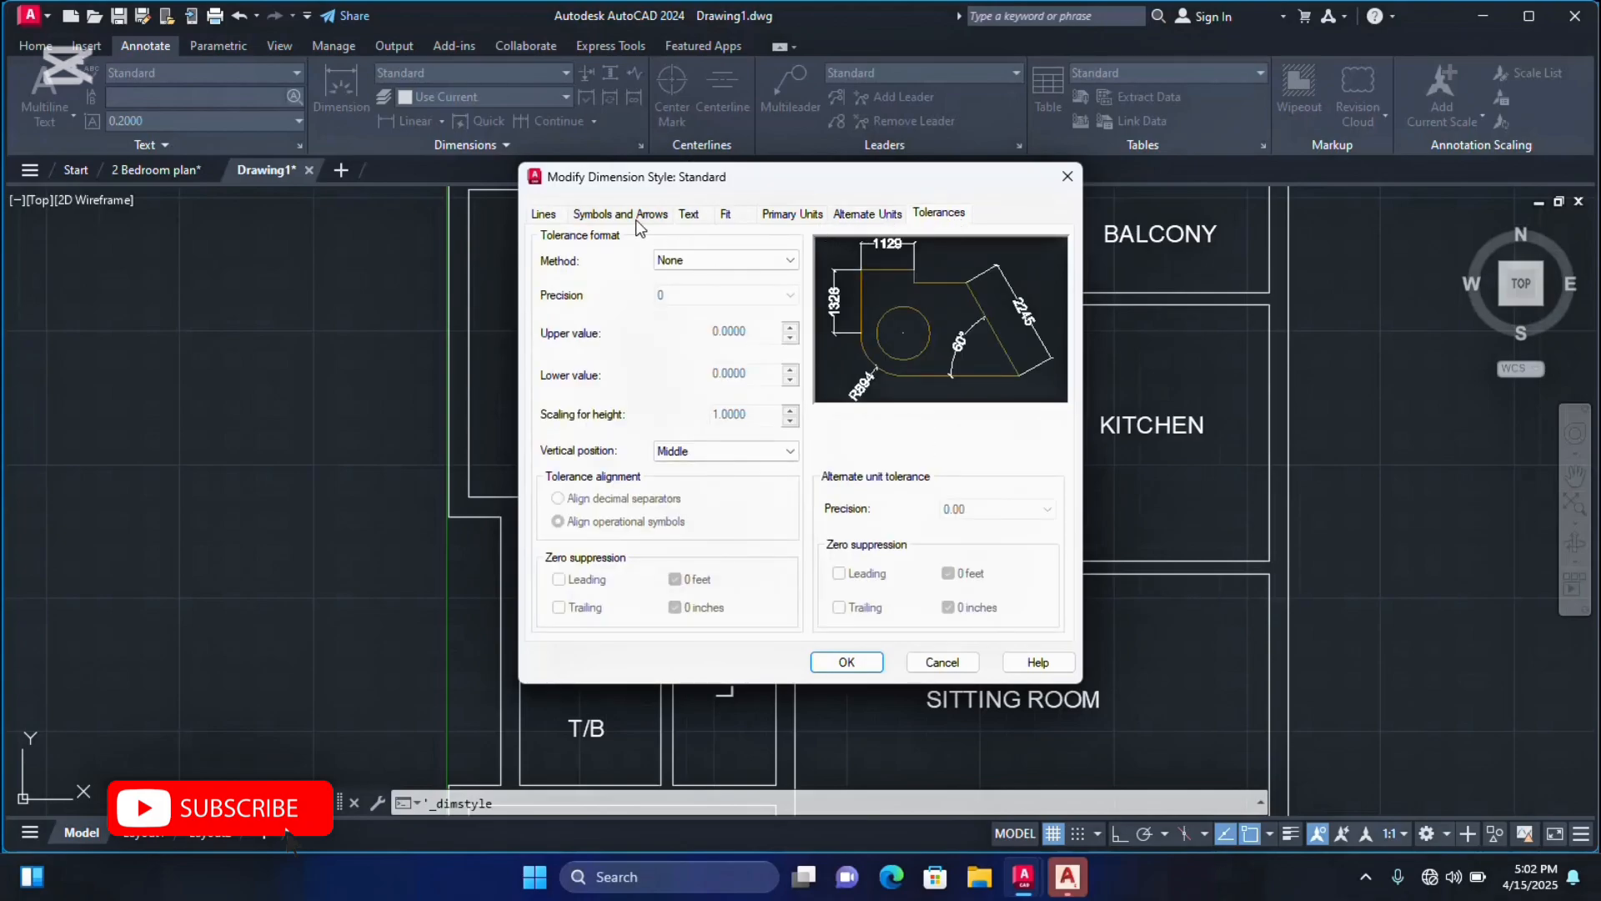
# Set the dimension lines to extend 150 beyond ticks and the baseline spacing to 150.
pyautogui.click(551, 223)
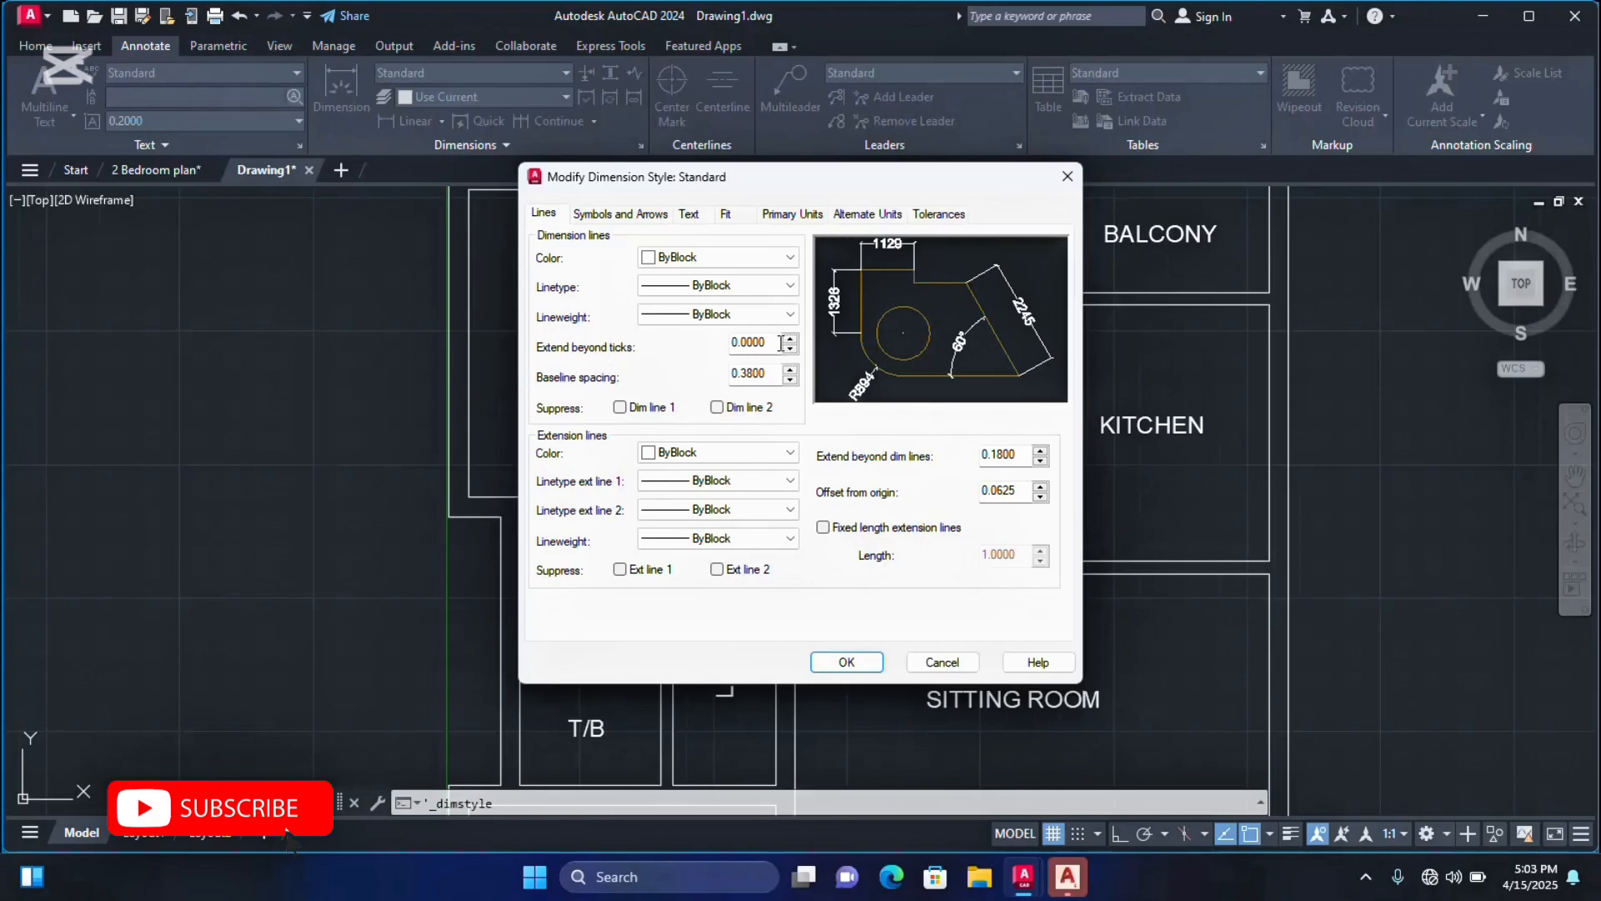
pyautogui.moveTo(782, 343); pyautogui.dragTo(643, 343)
pyautogui.write('150')
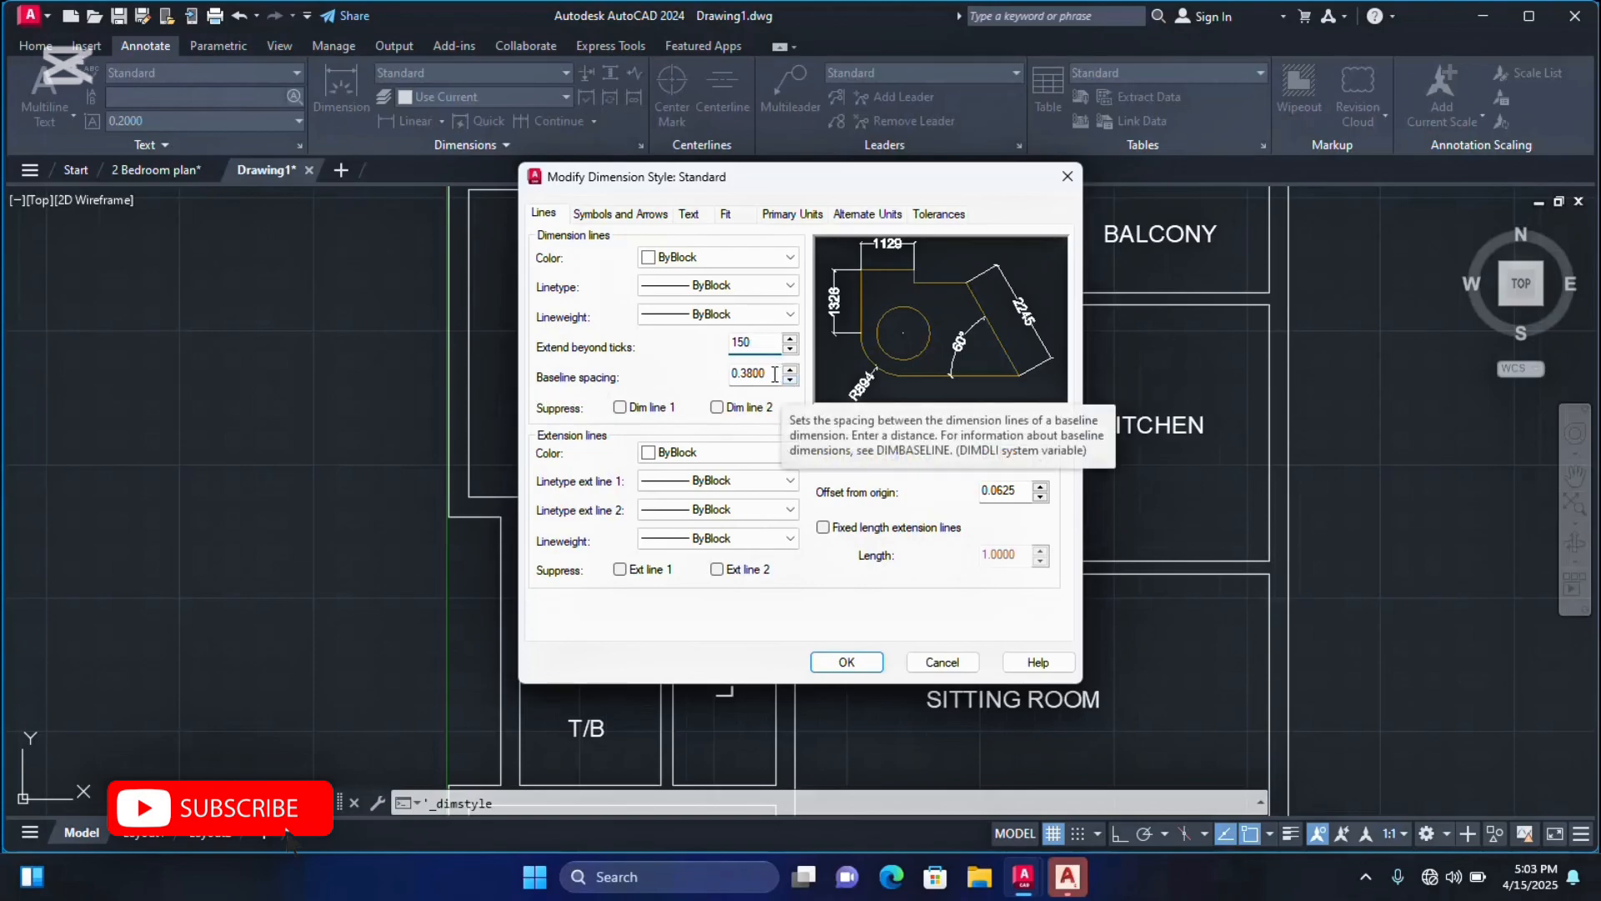
pyautogui.press('Tab')
pyautogui.write('15')
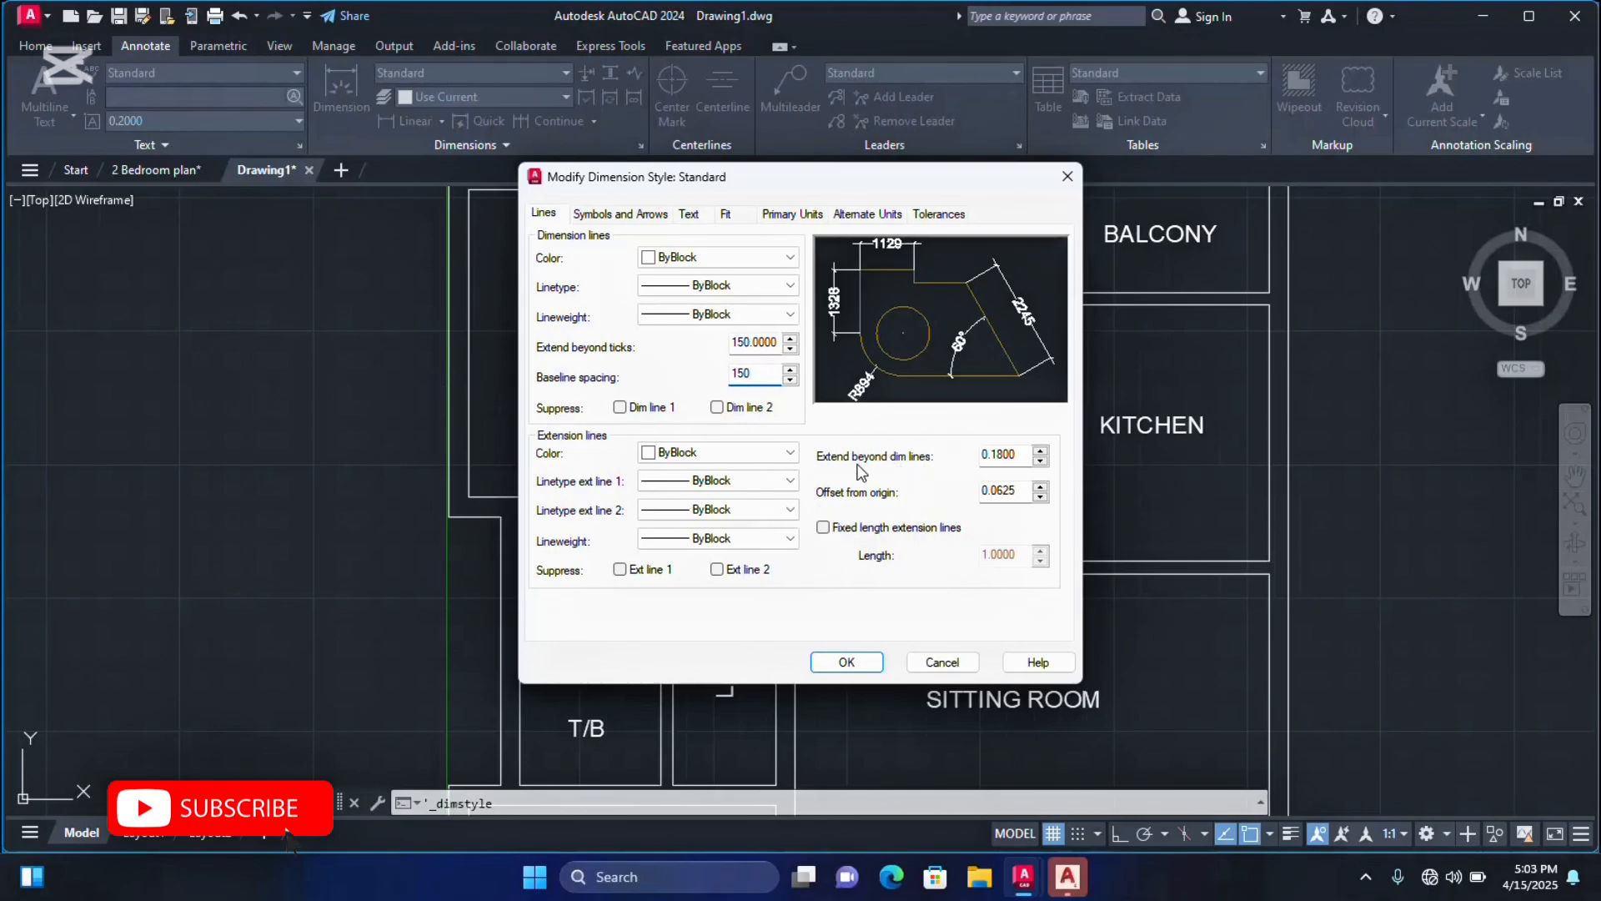
# Set the extension lines to extend 300 beyond the dimension lines with a 300 offset from origin.
pyautogui.doubleClick(989, 456)
pyautogui.write('3')
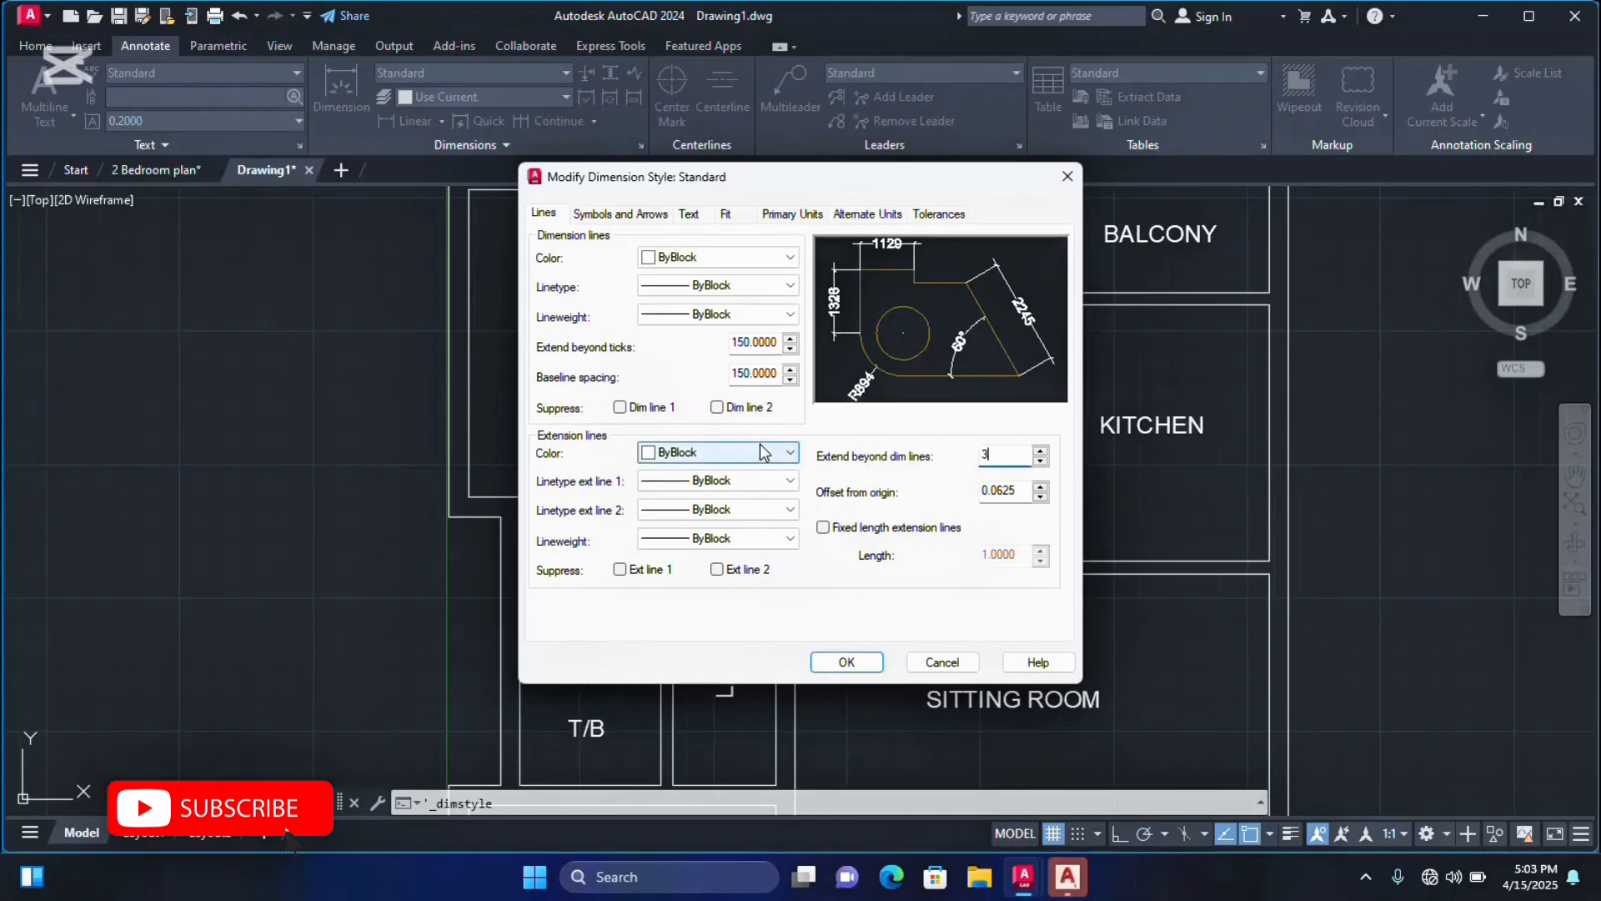
pyautogui.write('00')
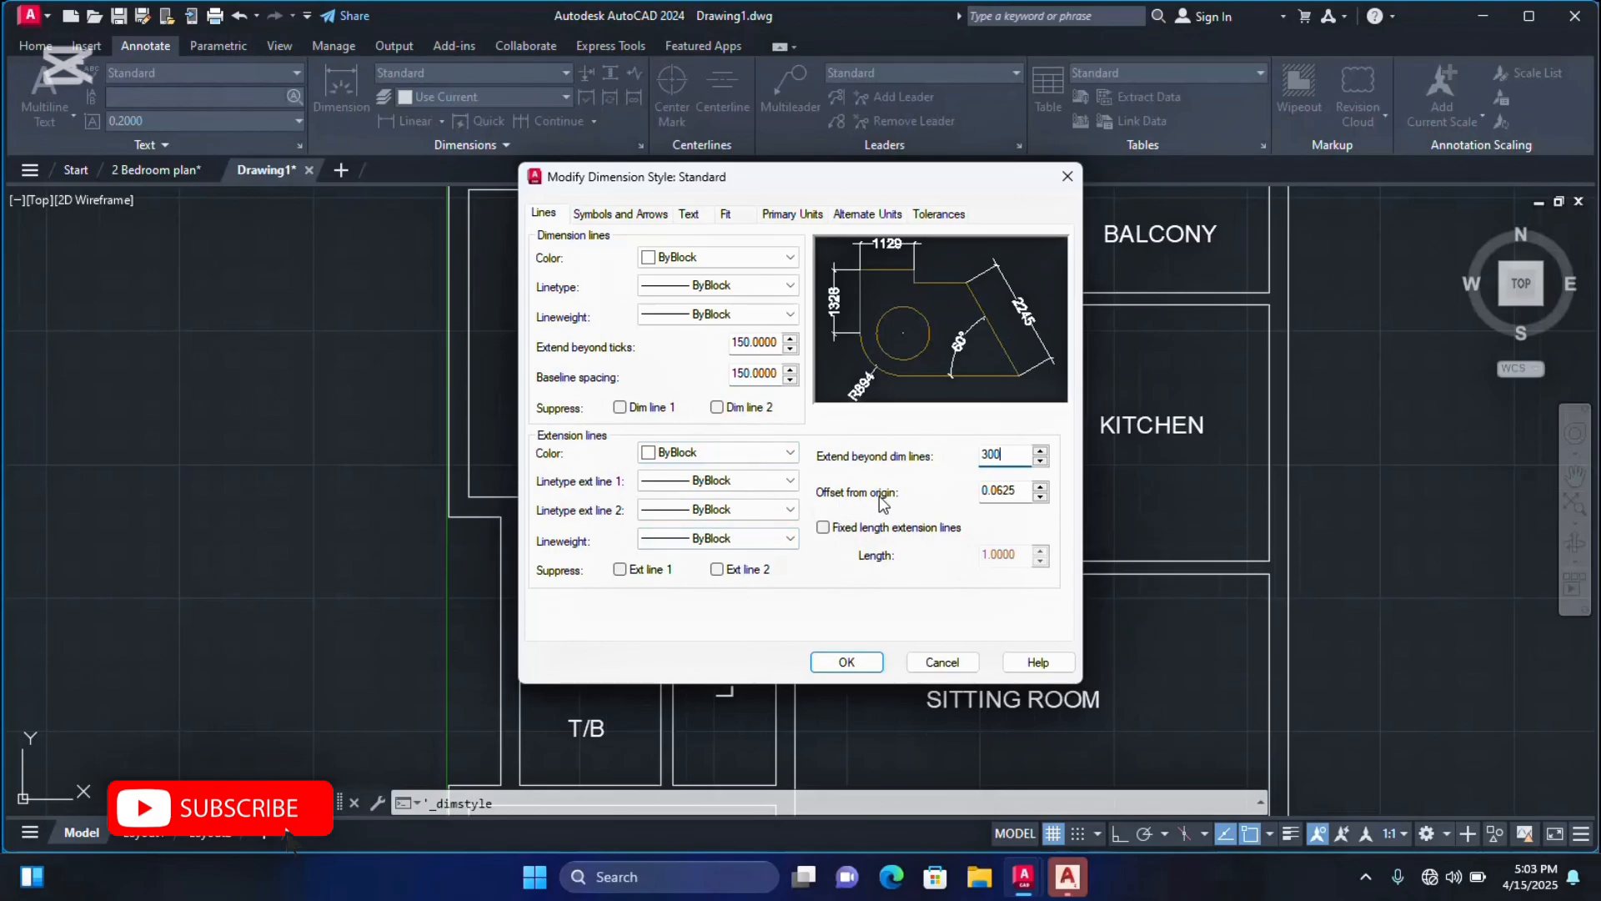
pyautogui.doubleClick(1014, 492)
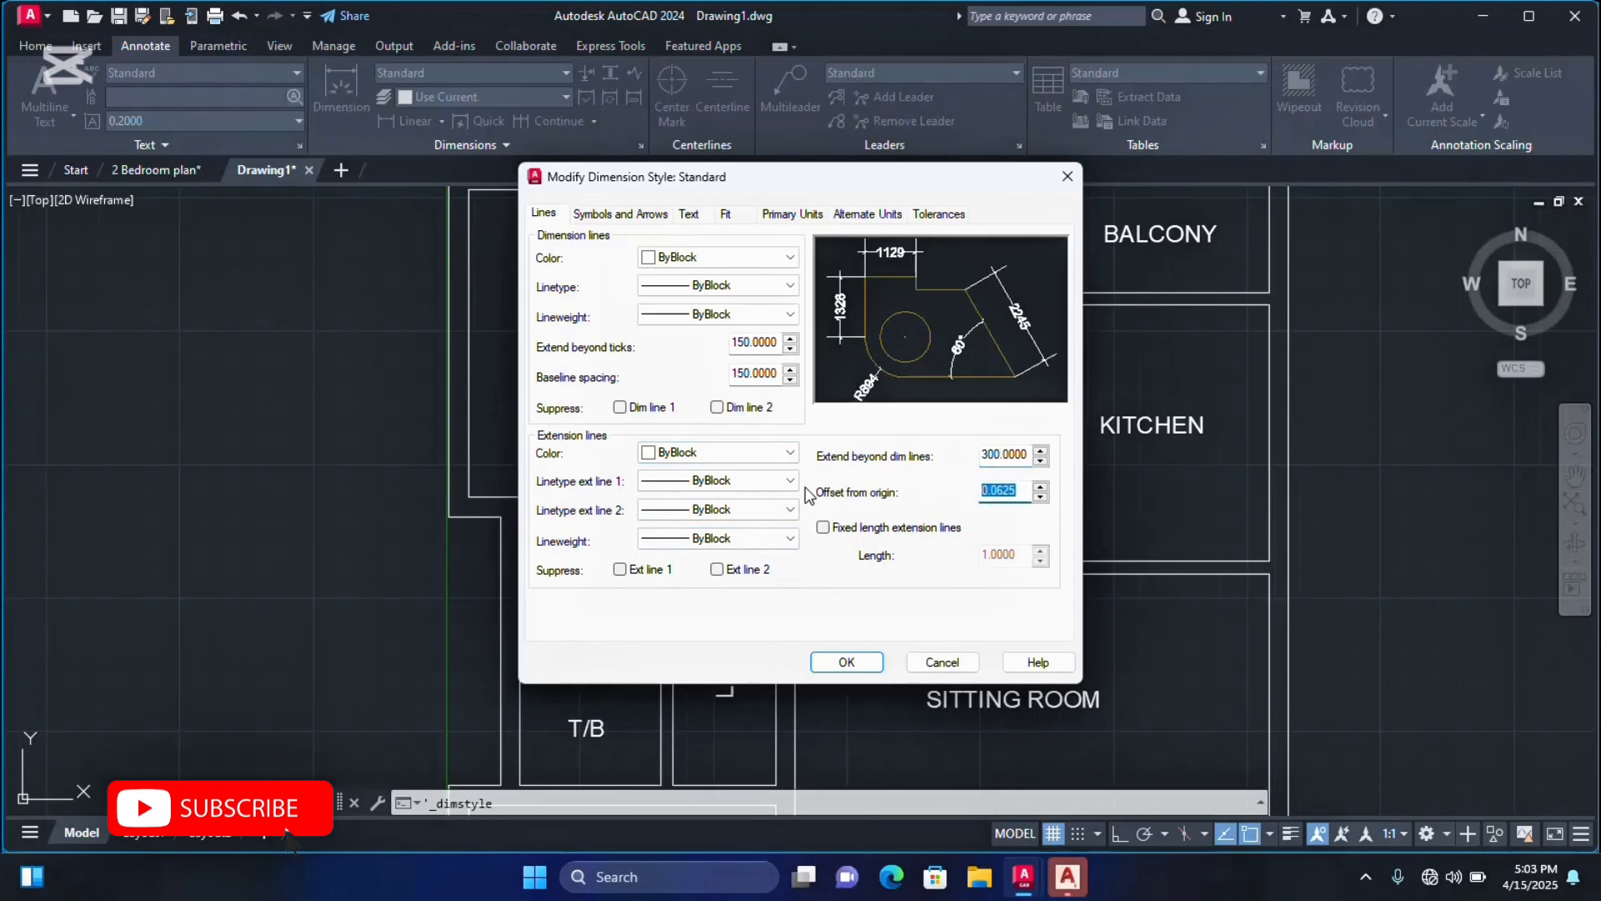
pyautogui.write('300')
# Turn on fixed length extension lines with a length of 300, then save the style changes and close the Dimension Style Manager.
pyautogui.click(824, 528)
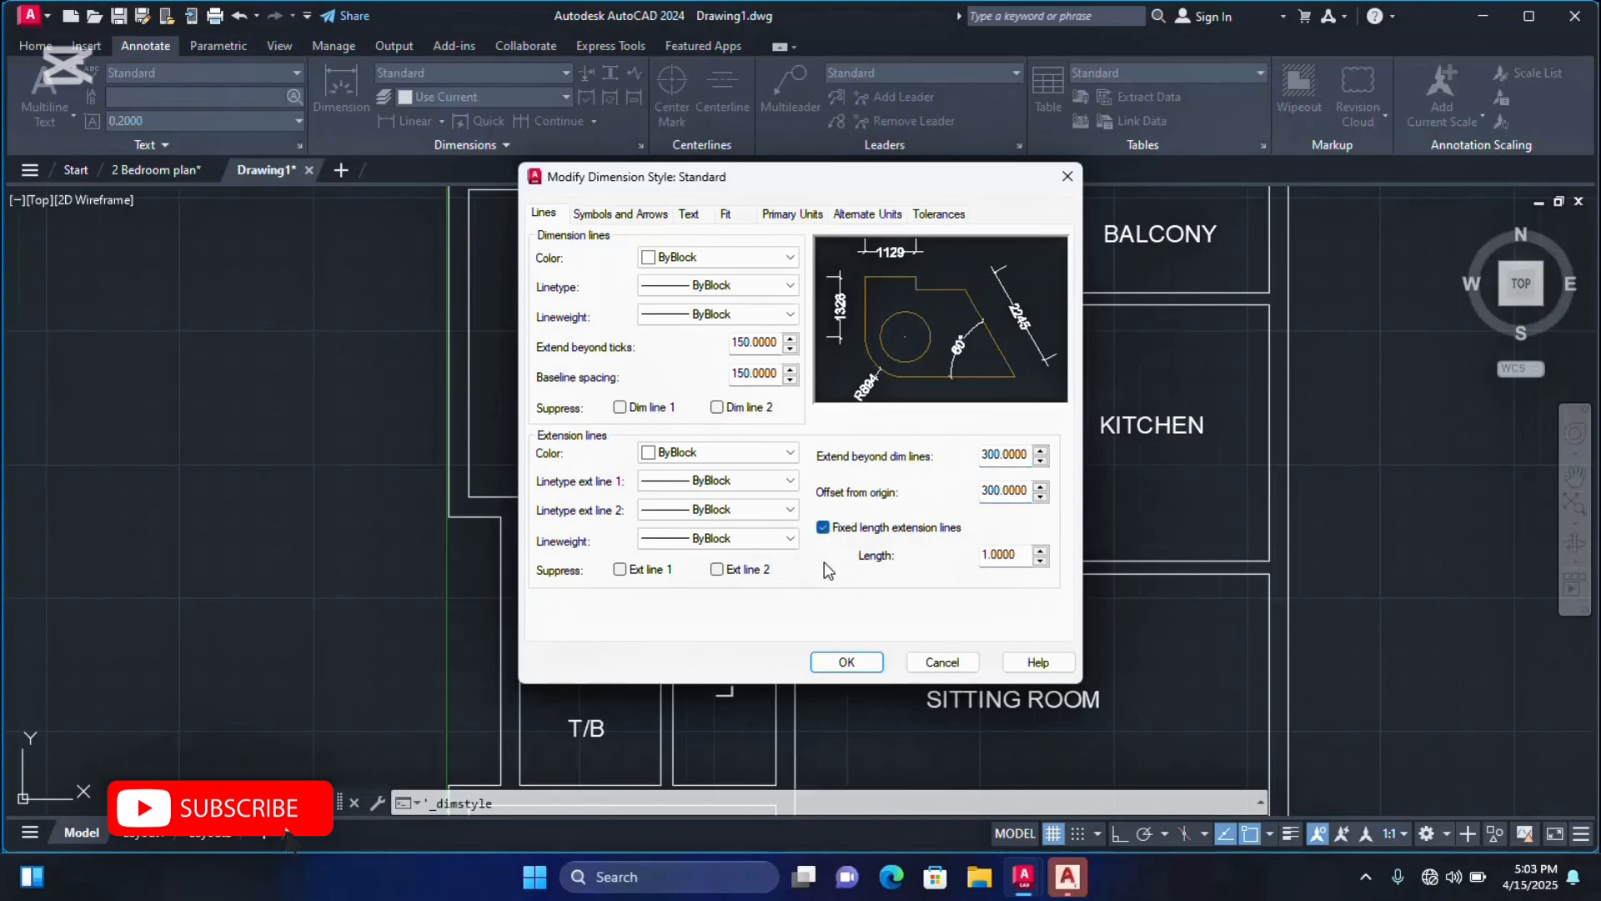
pyautogui.doubleClick(1019, 556)
pyautogui.write('300')
pyautogui.click(846, 662)
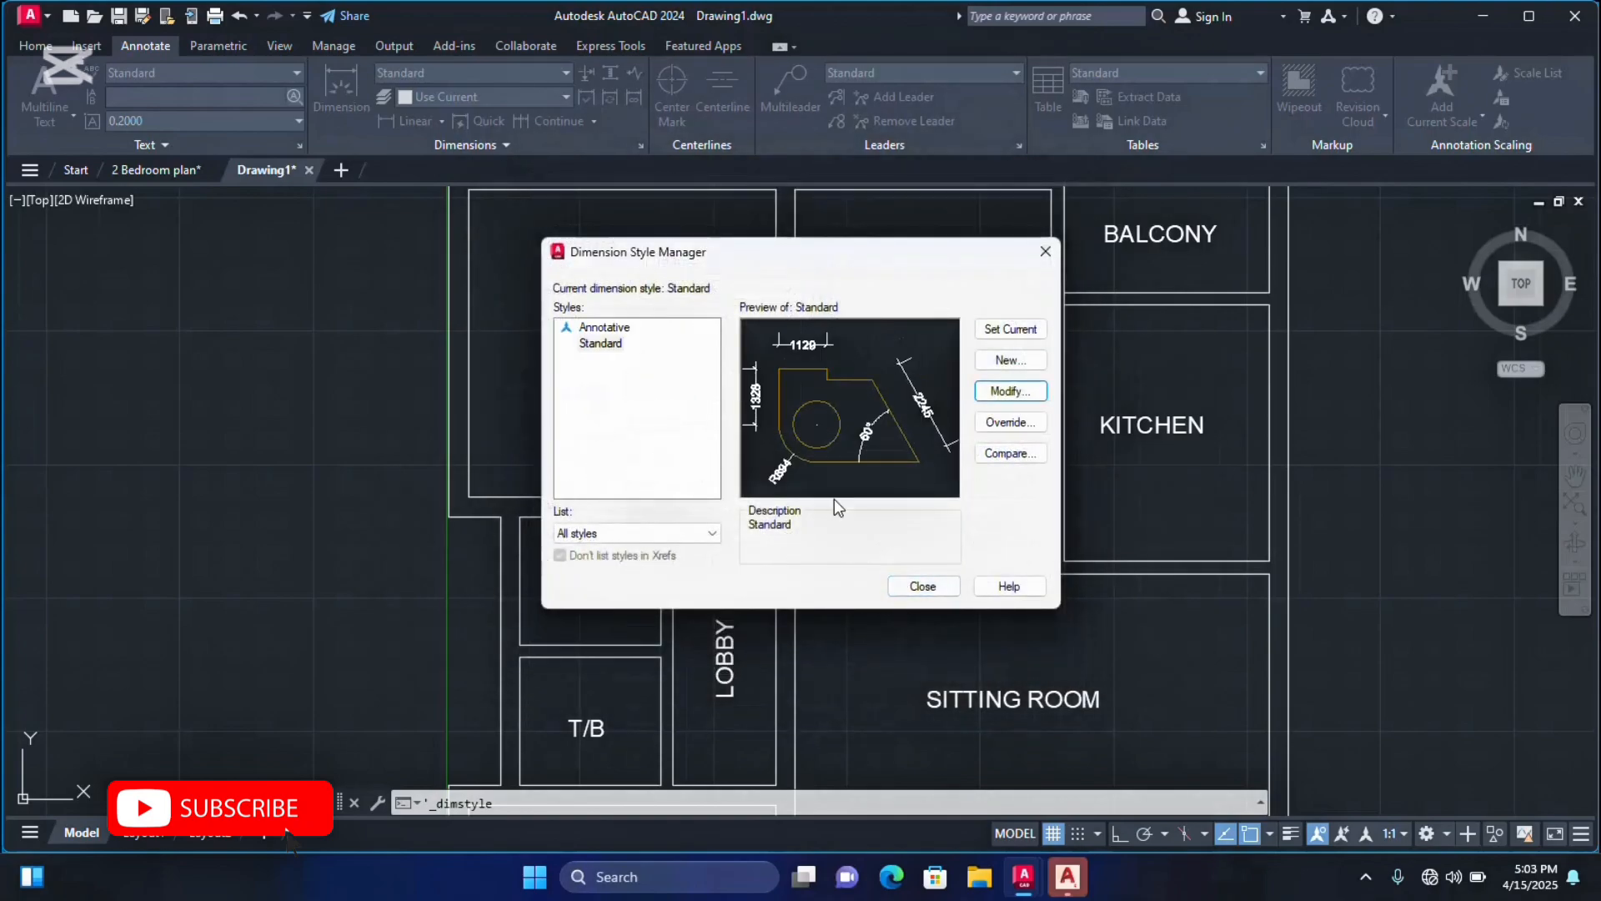
pyautogui.click(922, 586)
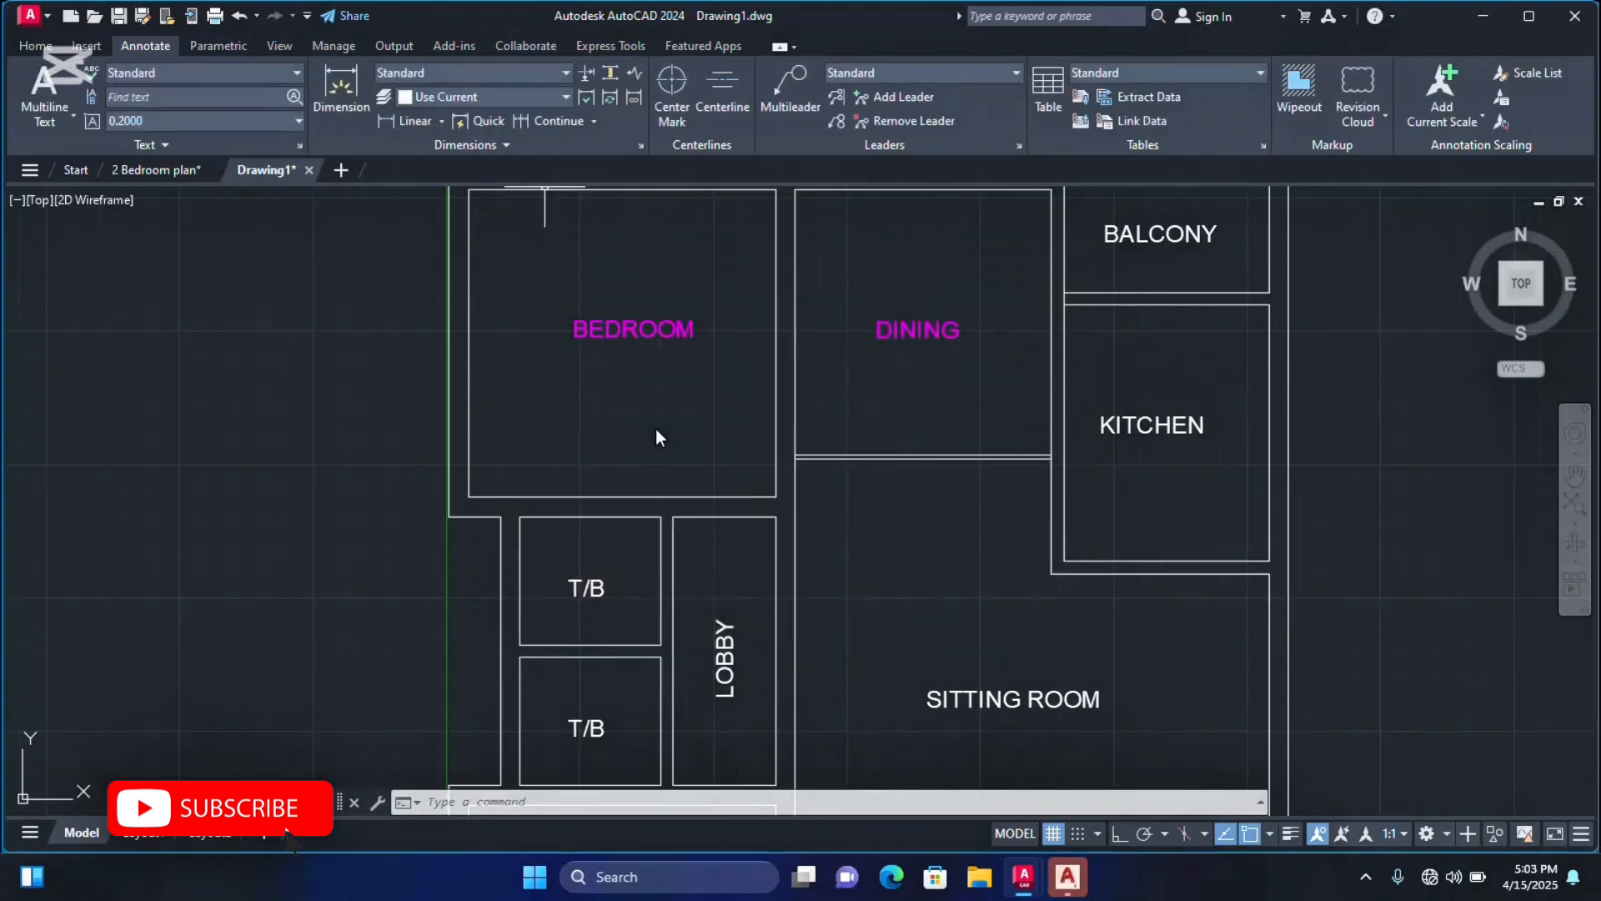
pyautogui.scroll(-5, 704, 626)
pyautogui.scroll(6, 704, 625)
pyautogui.scroll(-2, 1318, 514)
pyautogui.scroll(2, 1054, 568)
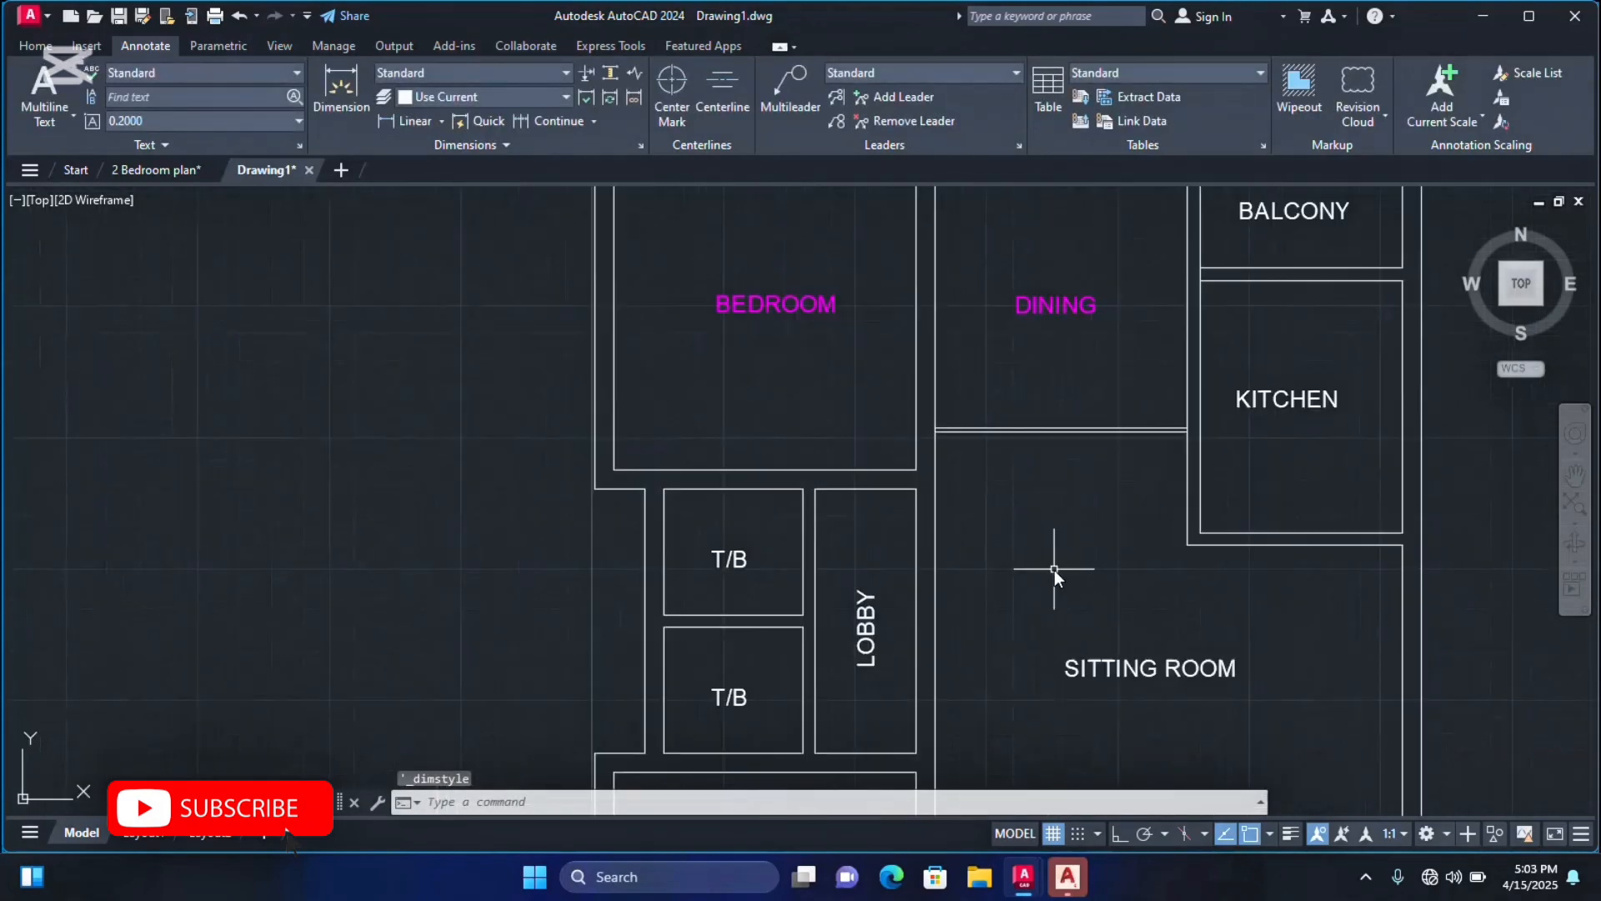
# Add a linear dimension between the upper inner corners of the bedroom beside the dining room, placing it inside the room above the BEDROOM label.
pyautogui.click(38, 52)
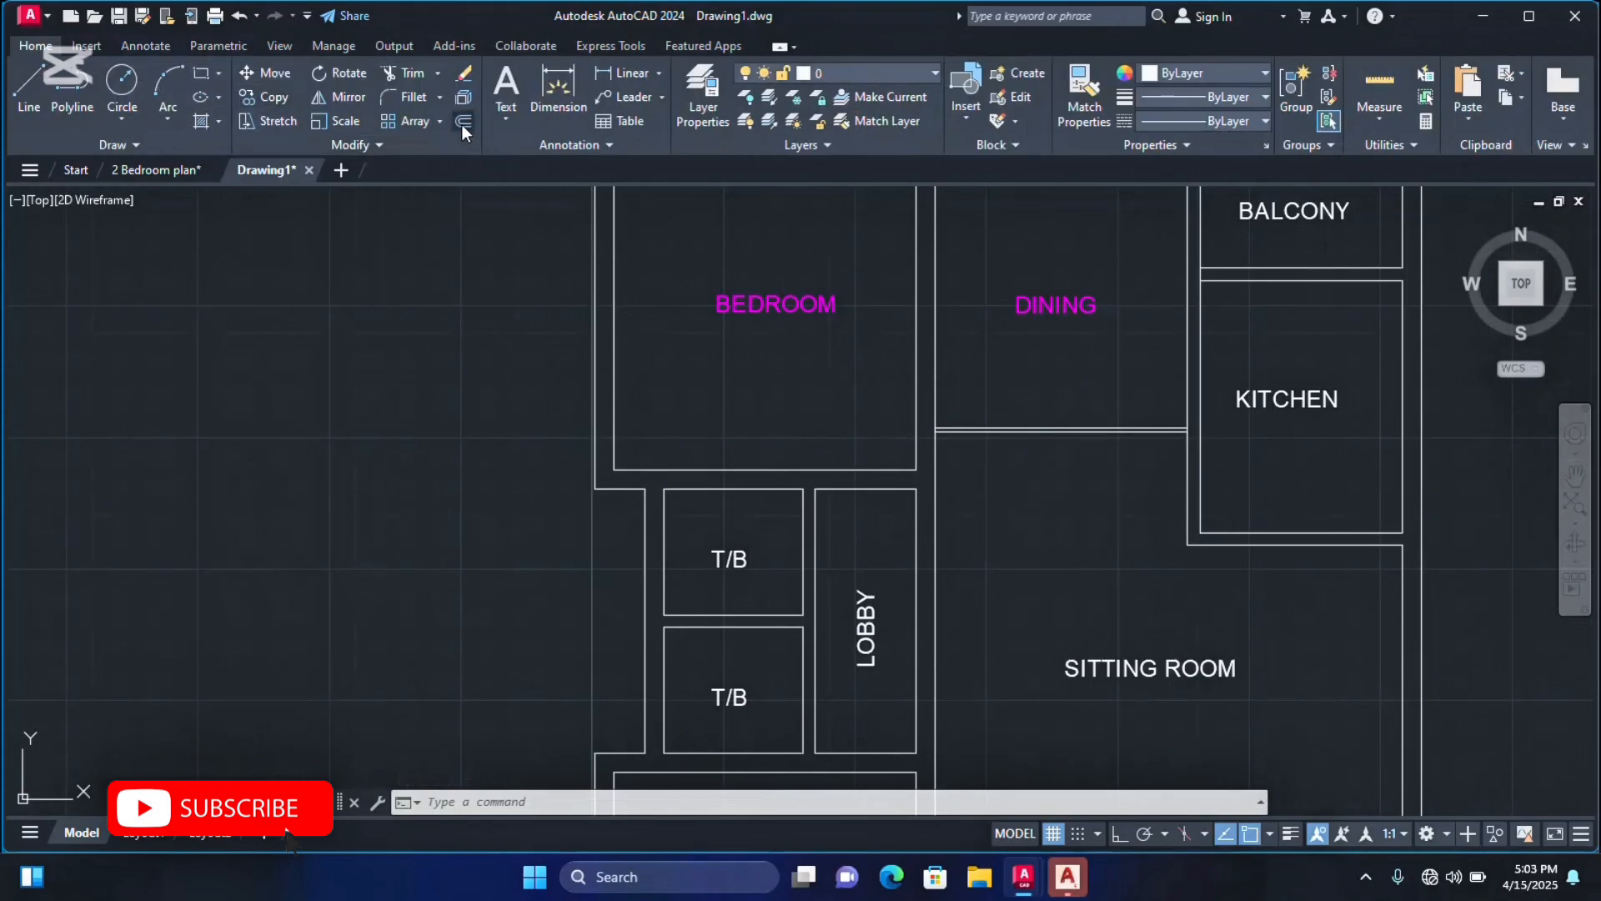
pyautogui.click(659, 78)
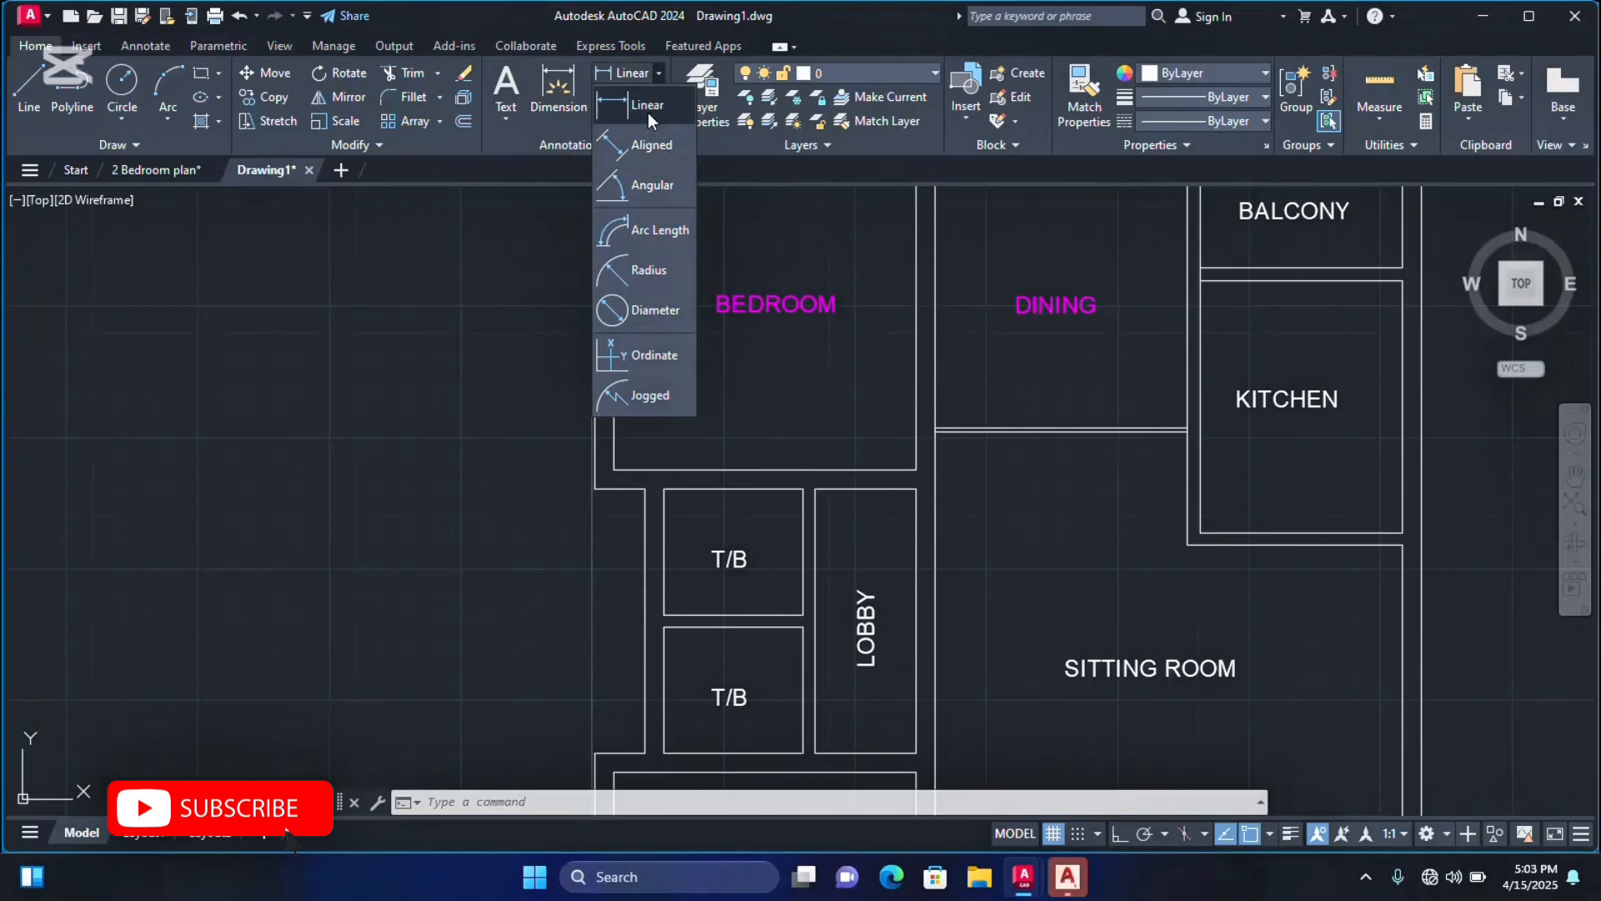
pyautogui.click(648, 112)
pyautogui.scroll(-2, 678, 503)
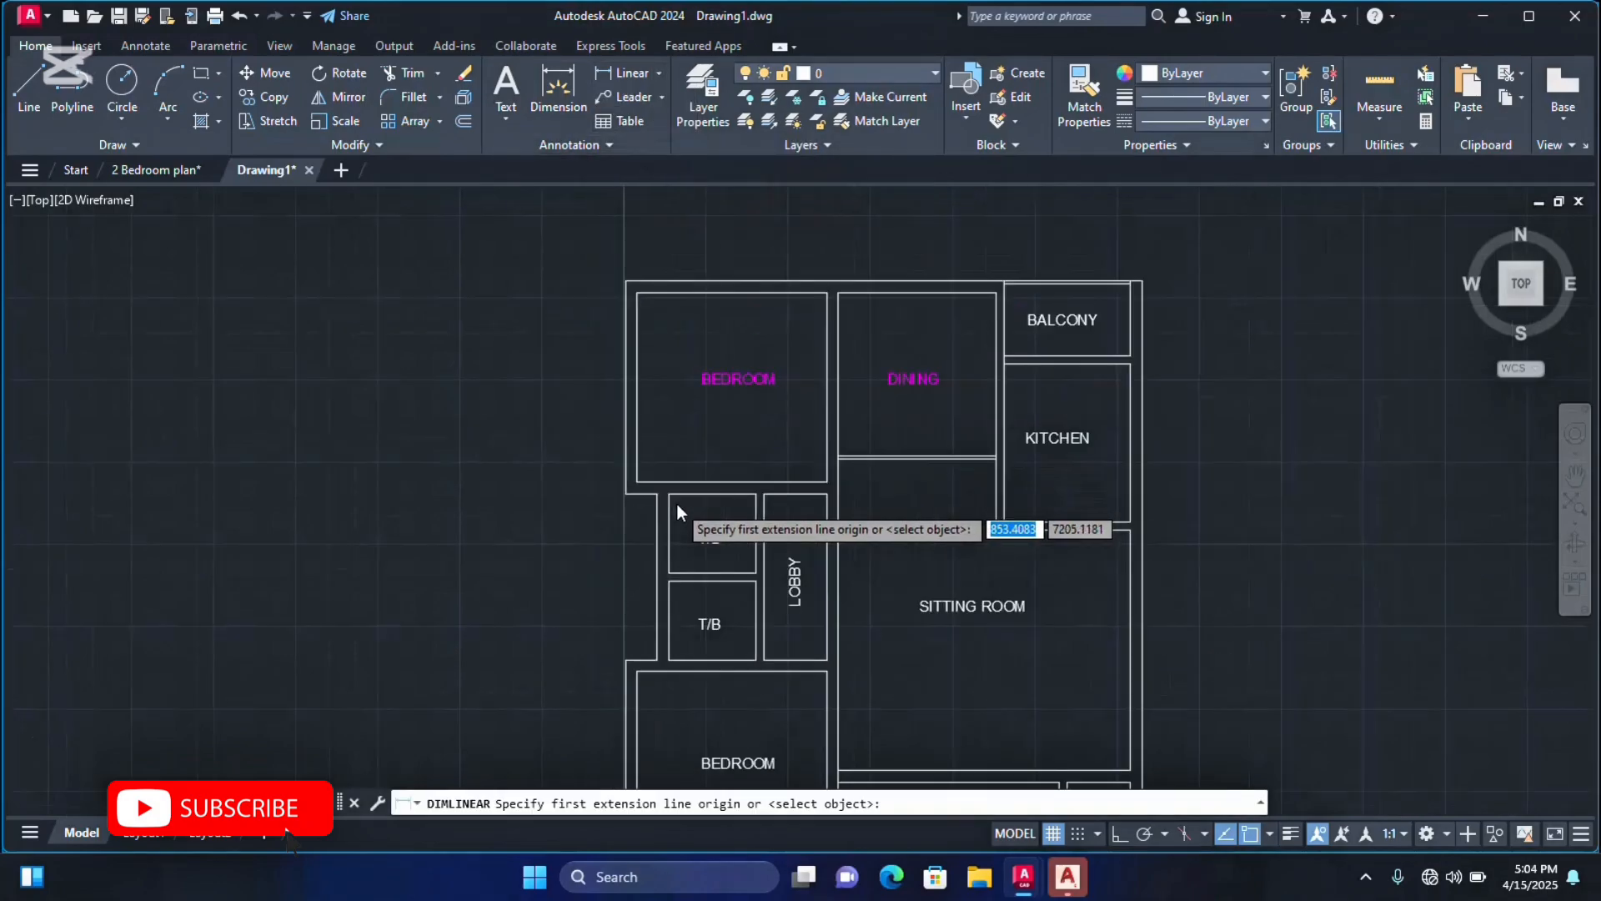
pyautogui.scroll(6, 659, 354)
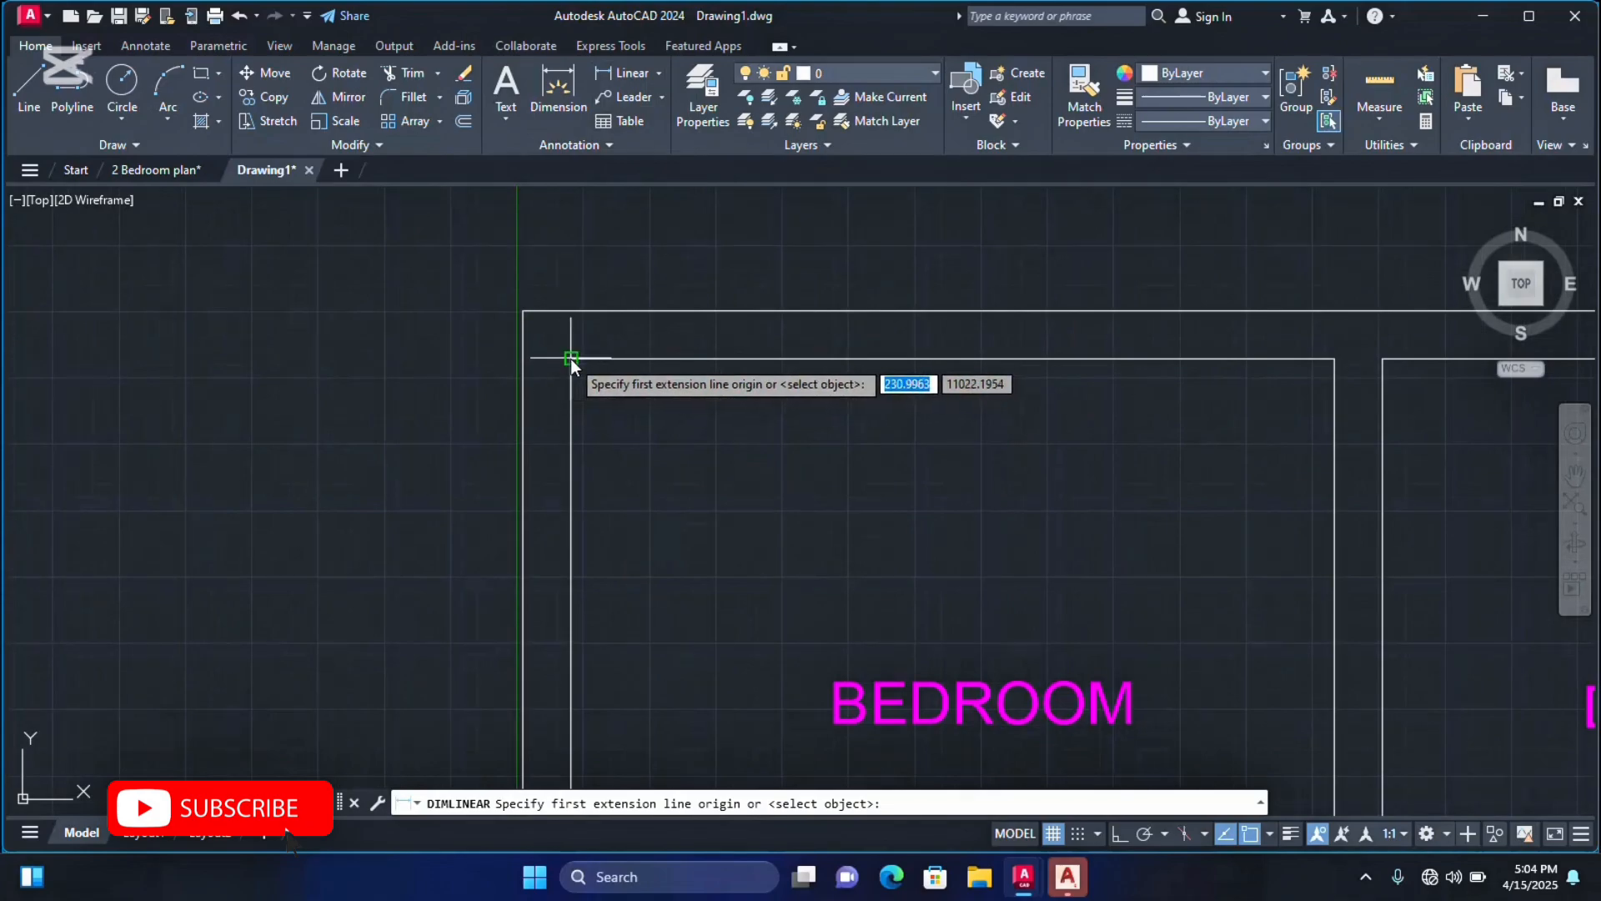
pyautogui.click(572, 359)
pyautogui.scroll(-4, 638, 360)
pyautogui.scroll(2, 967, 367)
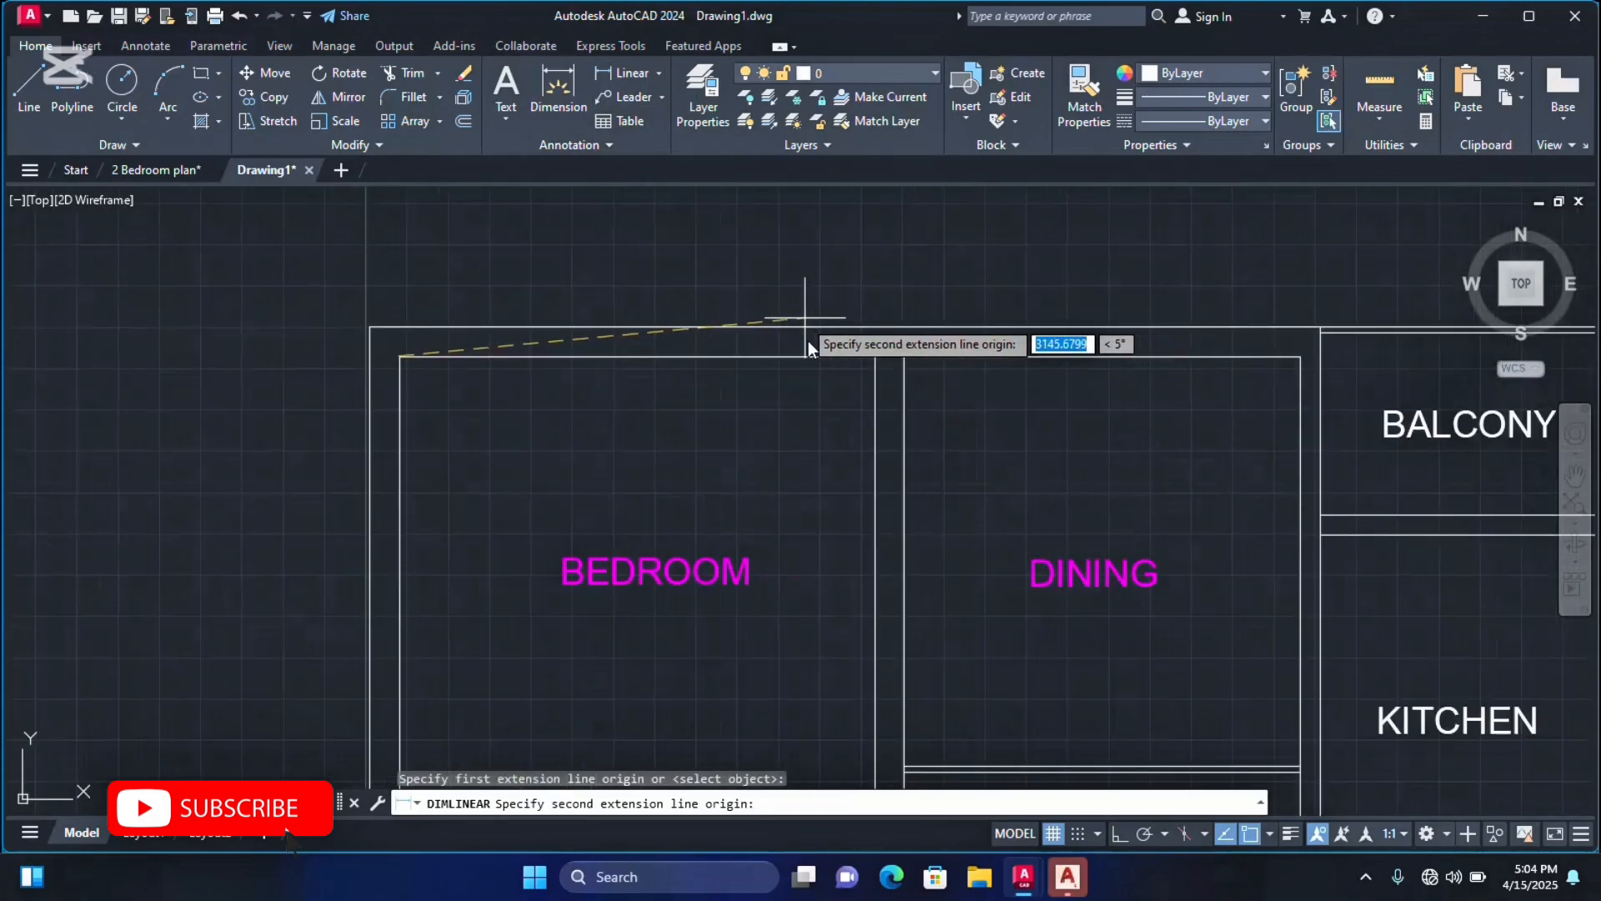
pyautogui.click(875, 357)
pyautogui.scroll(3, 567, 450)
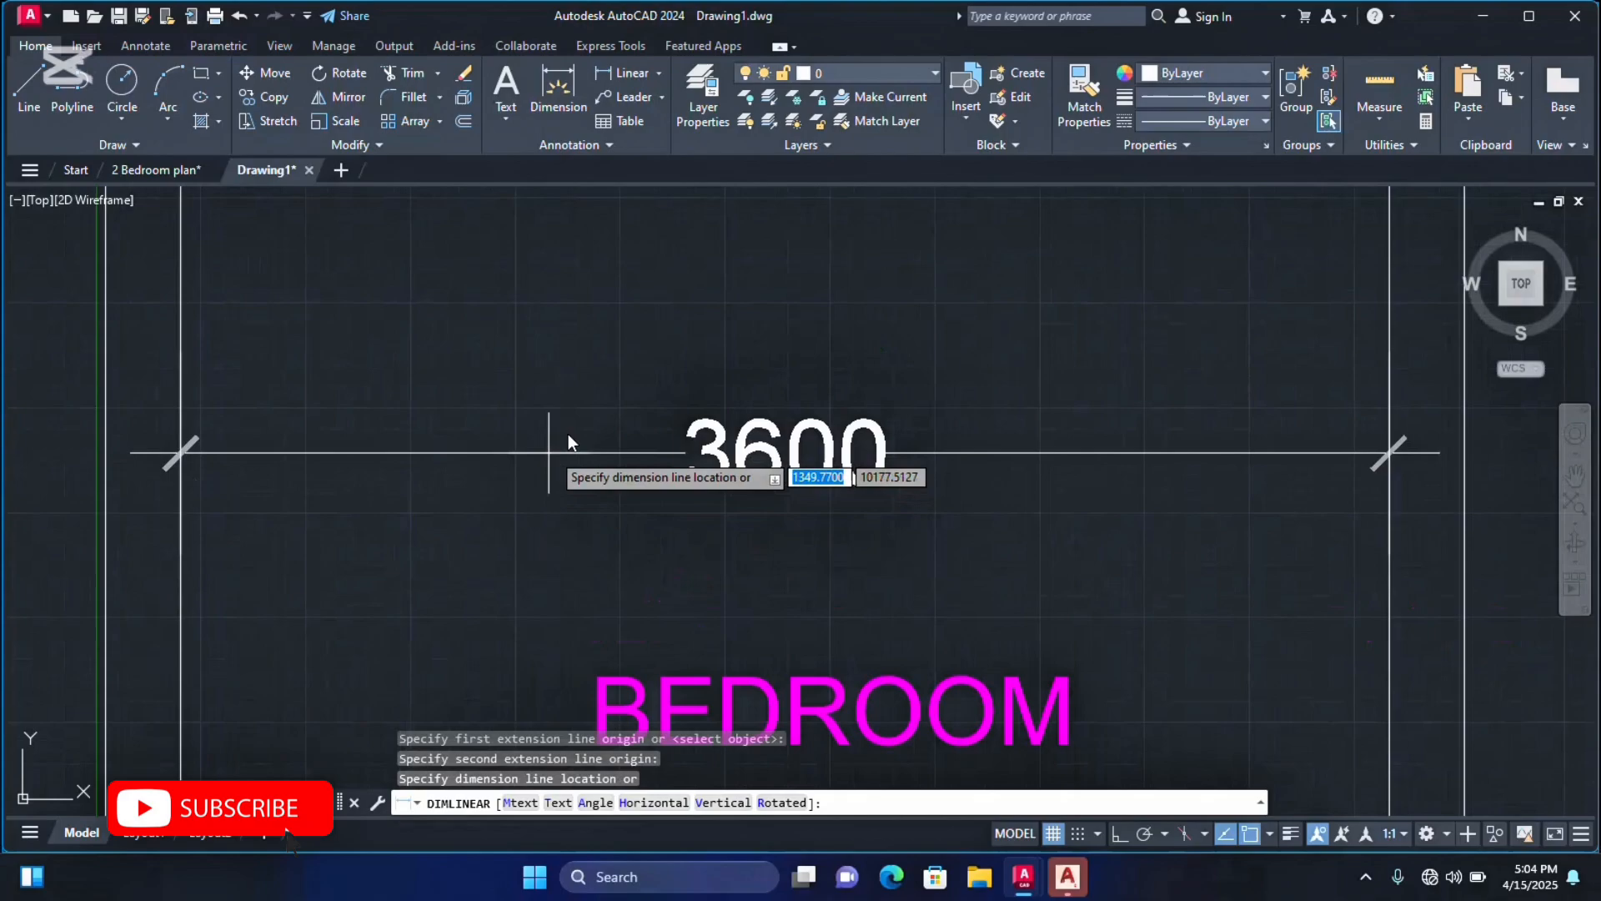
pyautogui.click(675, 379)
pyautogui.scroll(-4, 697, 367)
pyautogui.scroll(2, 698, 376)
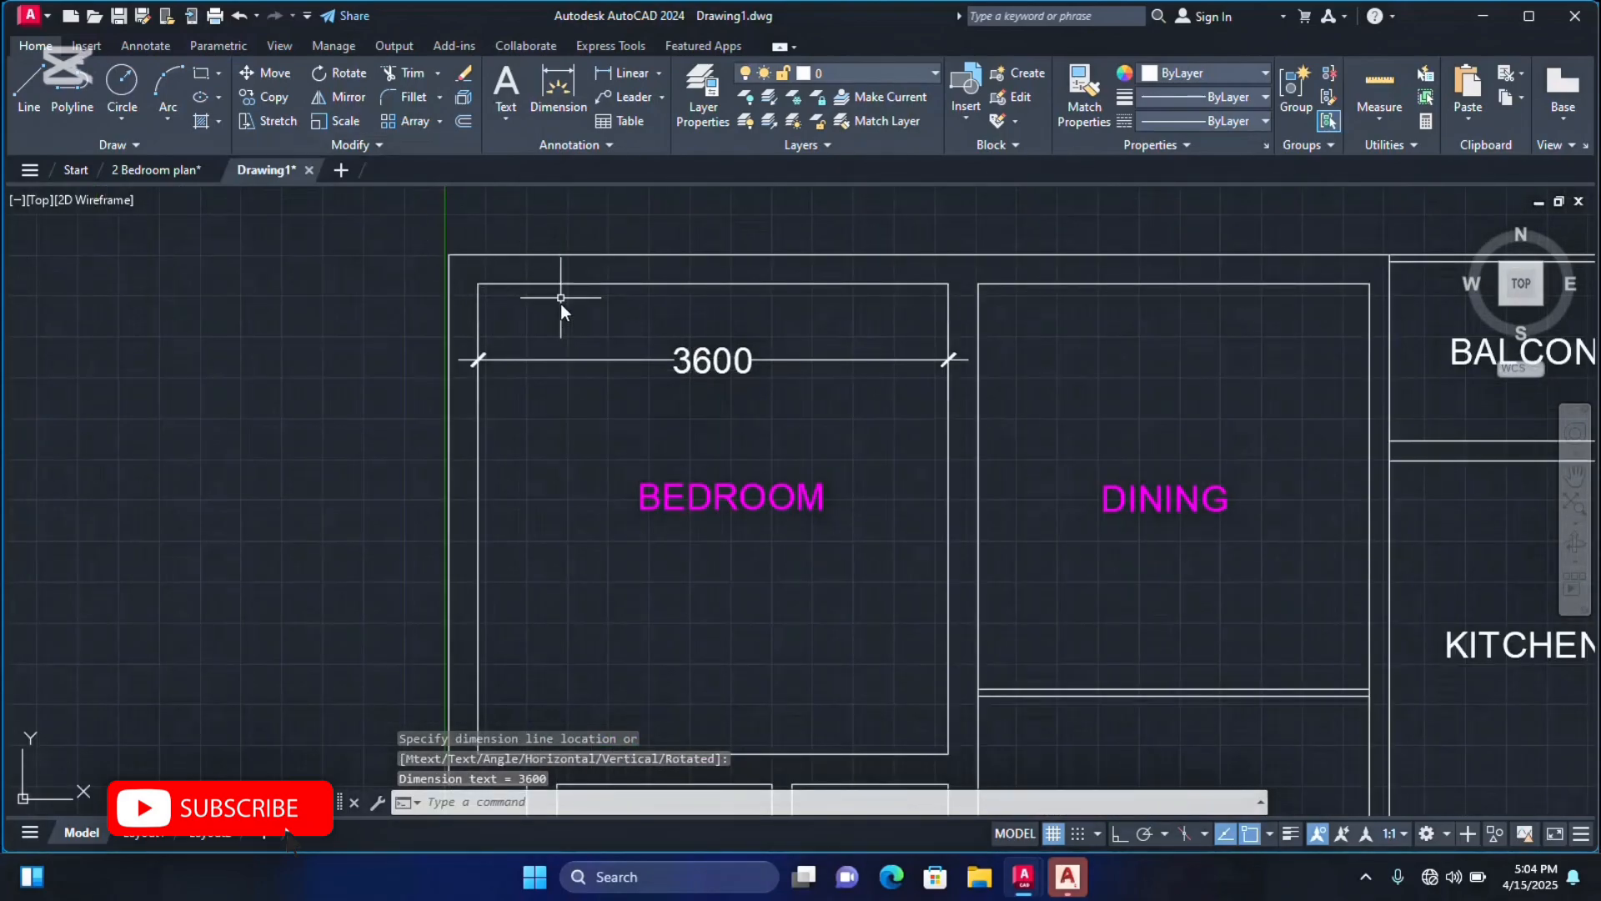
pyautogui.scroll(-2, 809, 341)
pyautogui.scroll(2, 807, 355)
pyautogui.scroll(2, 807, 355)
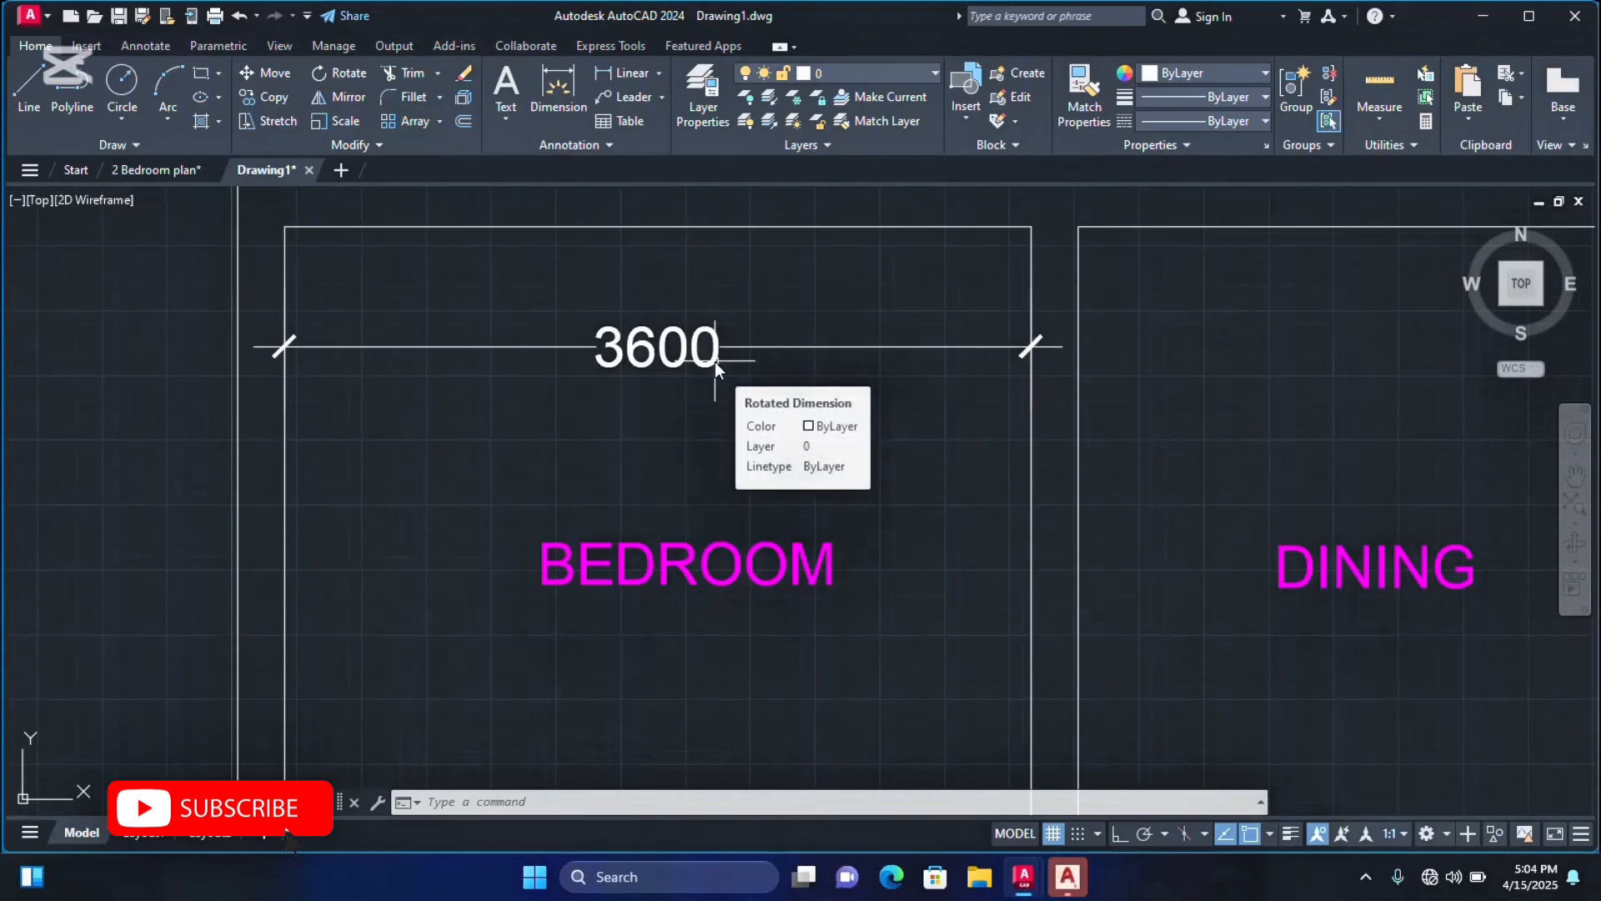
pyautogui.click(658, 74)
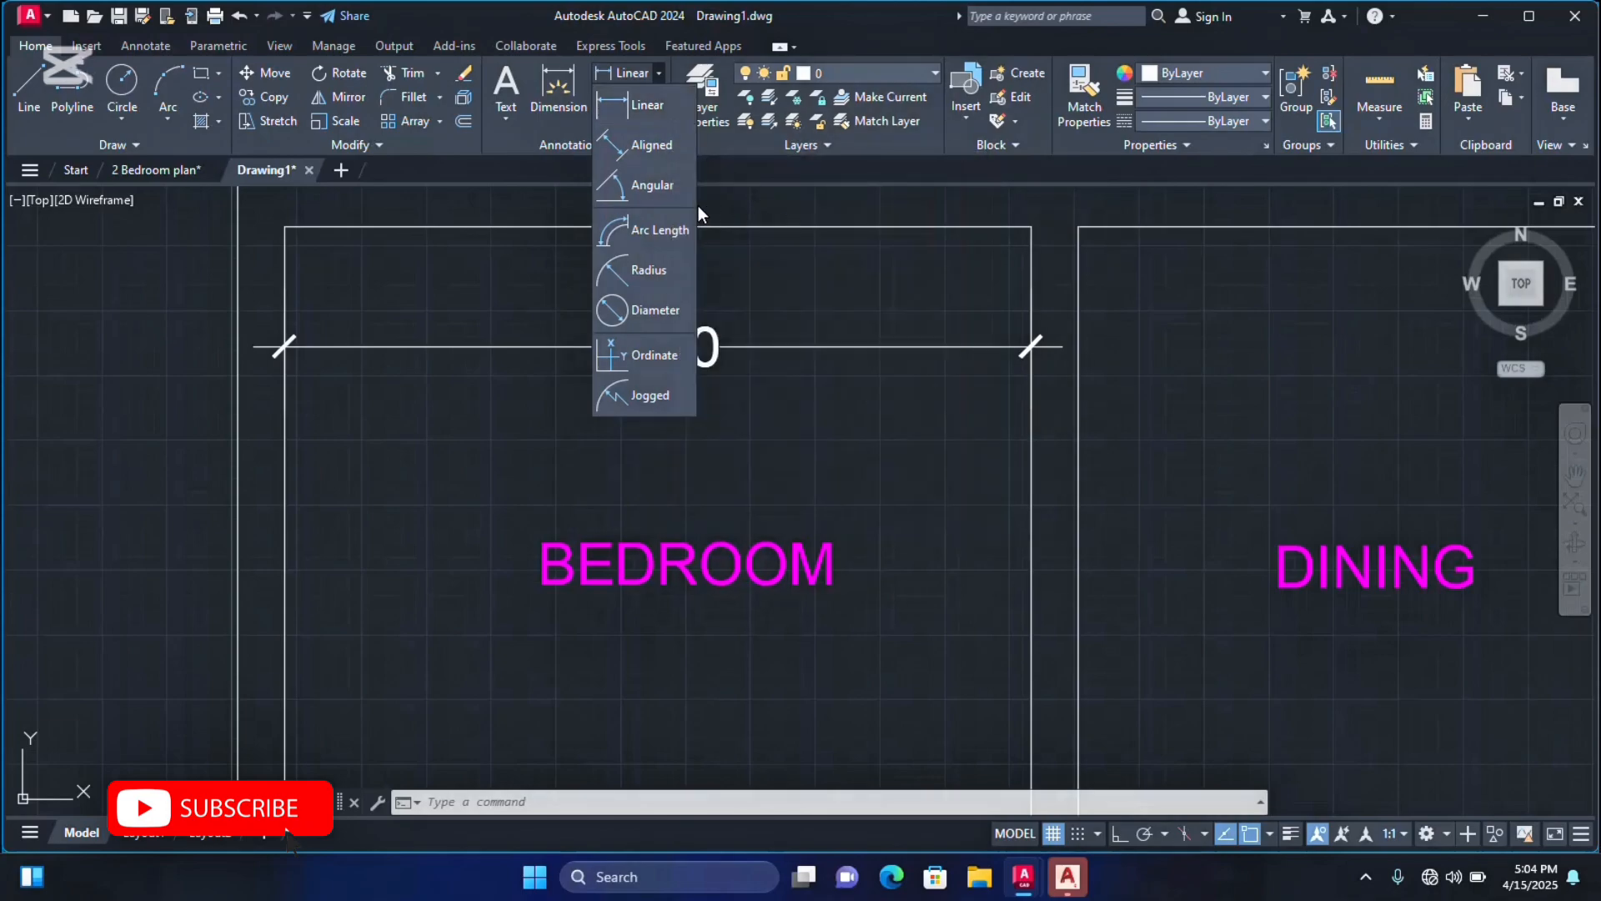
pyautogui.click(640, 120)
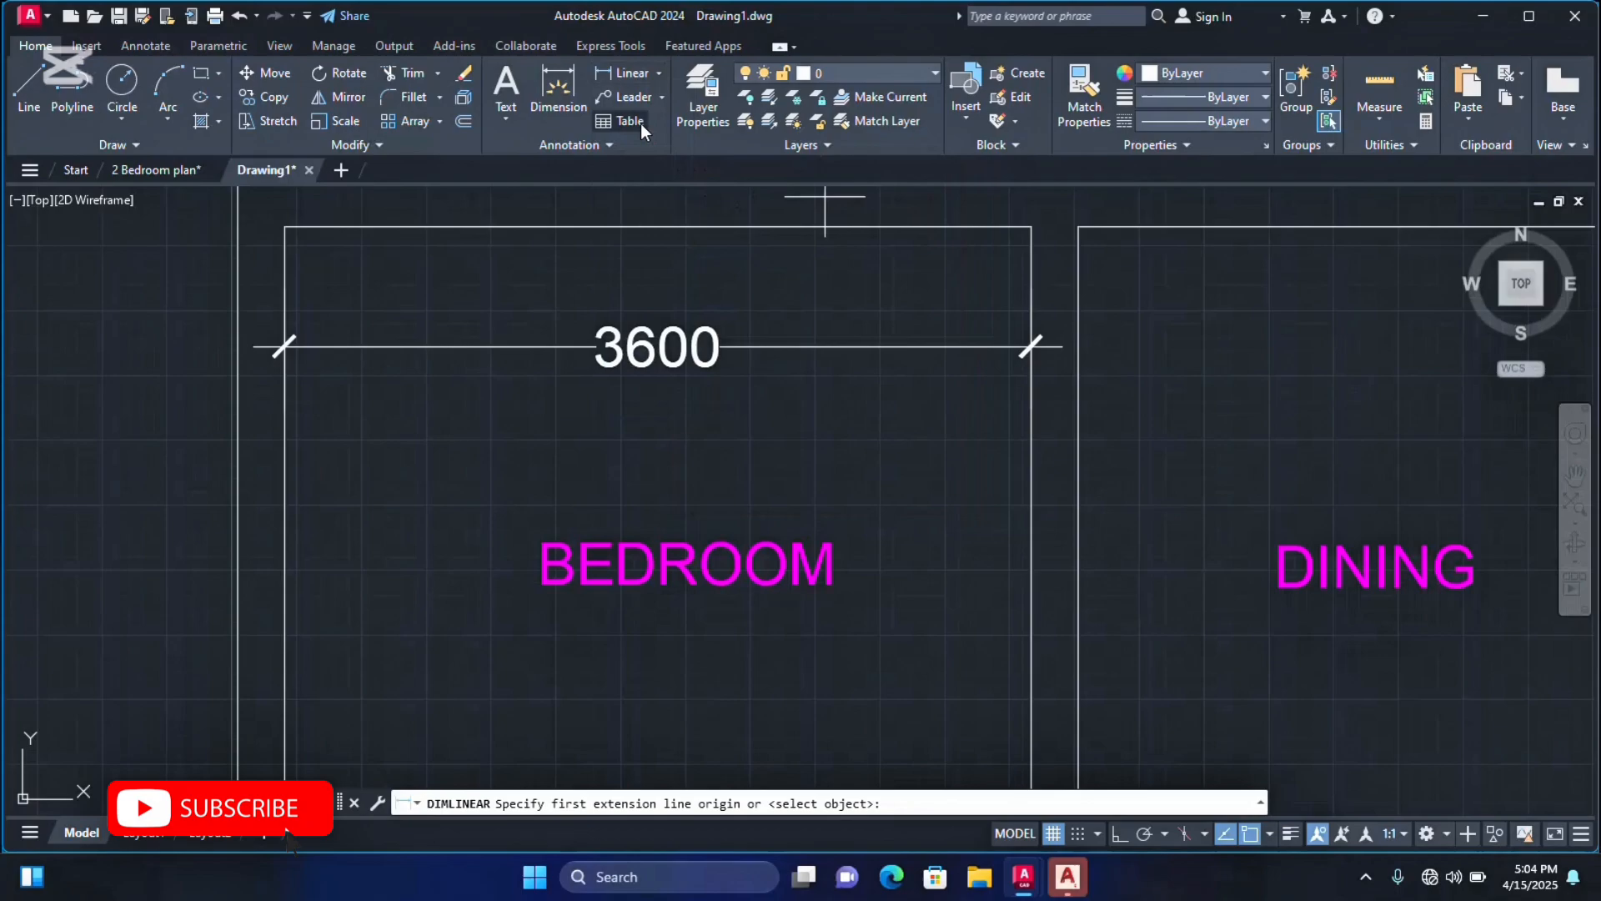
# Add an angular dimension between the bedroom's upper and left inner wall lines, placing the arc inside the corner above the BEDROOM label.
pyautogui.click(658, 73)
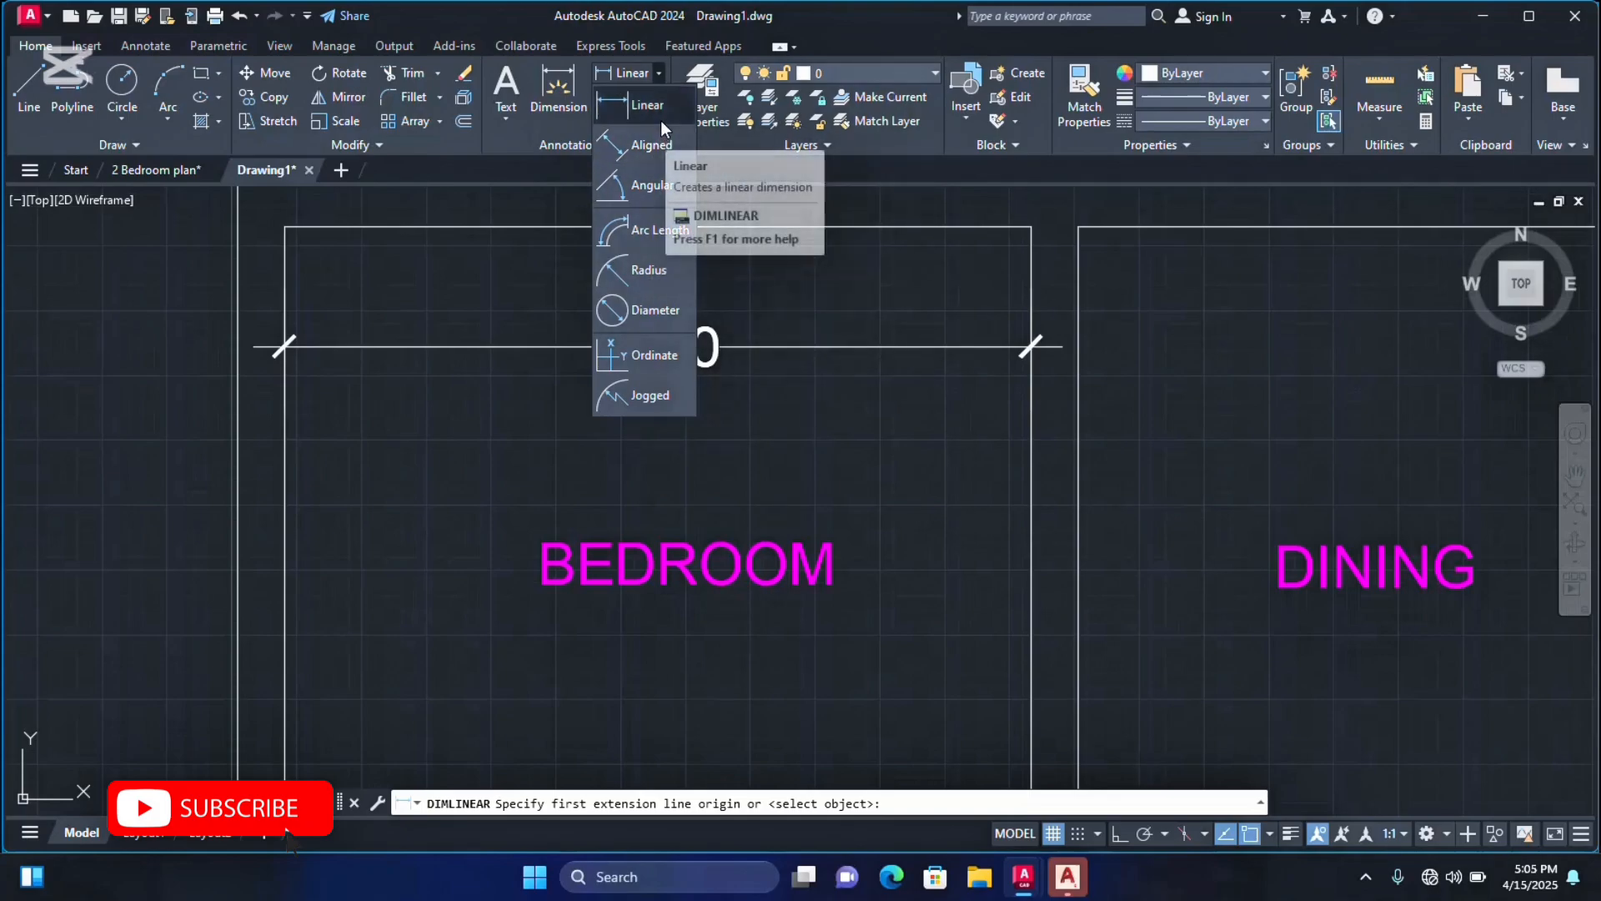
pyautogui.click(656, 185)
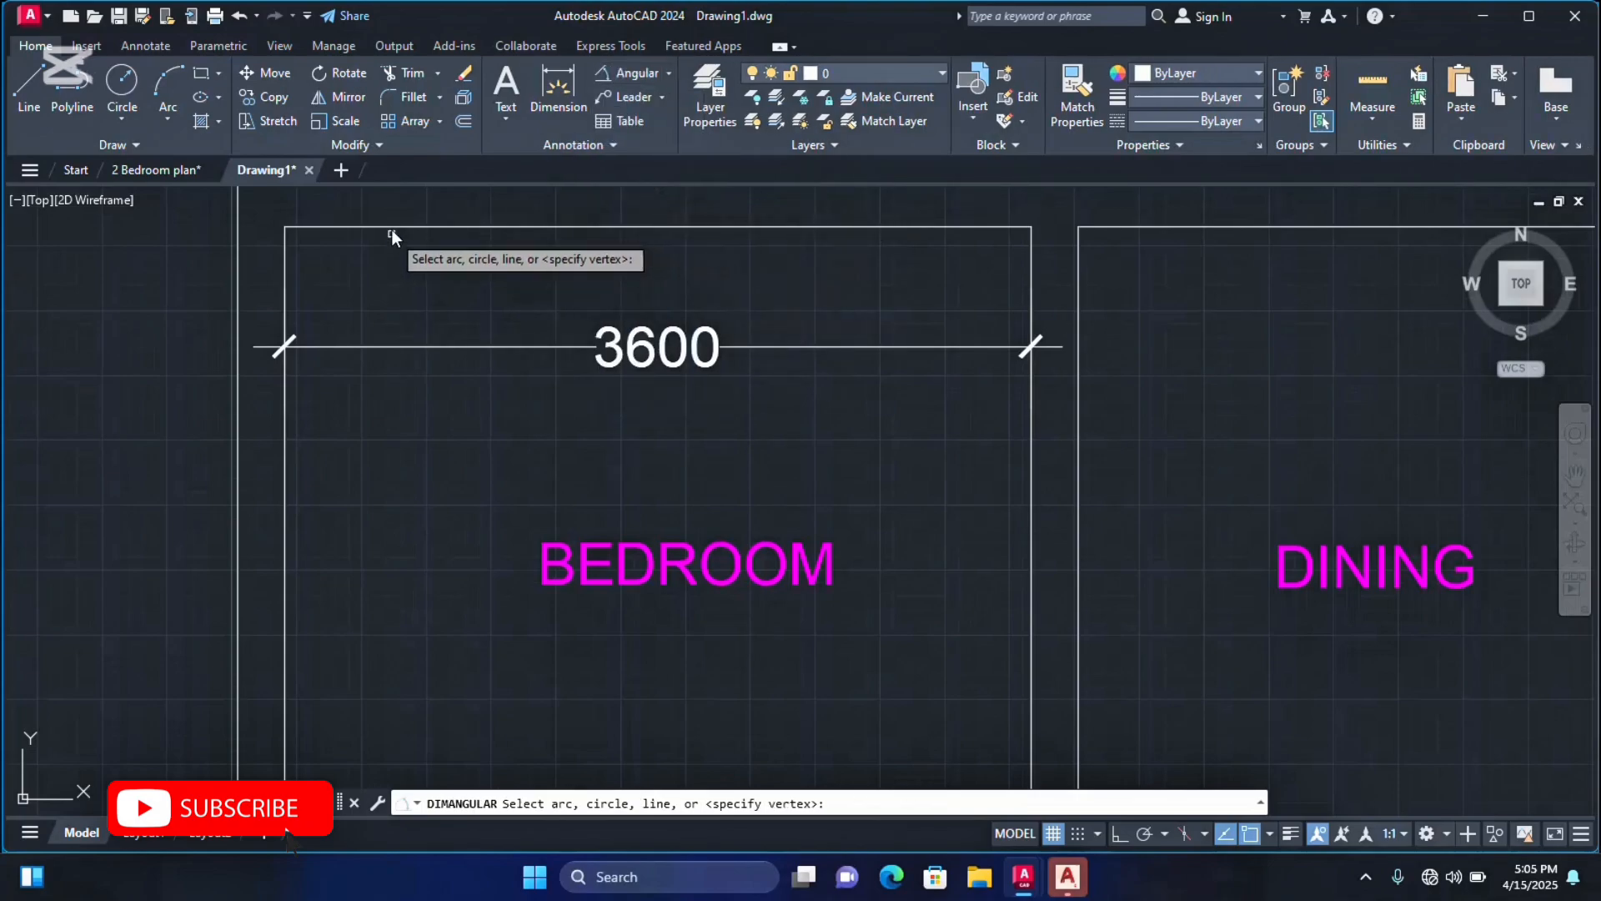
pyautogui.click(442, 227)
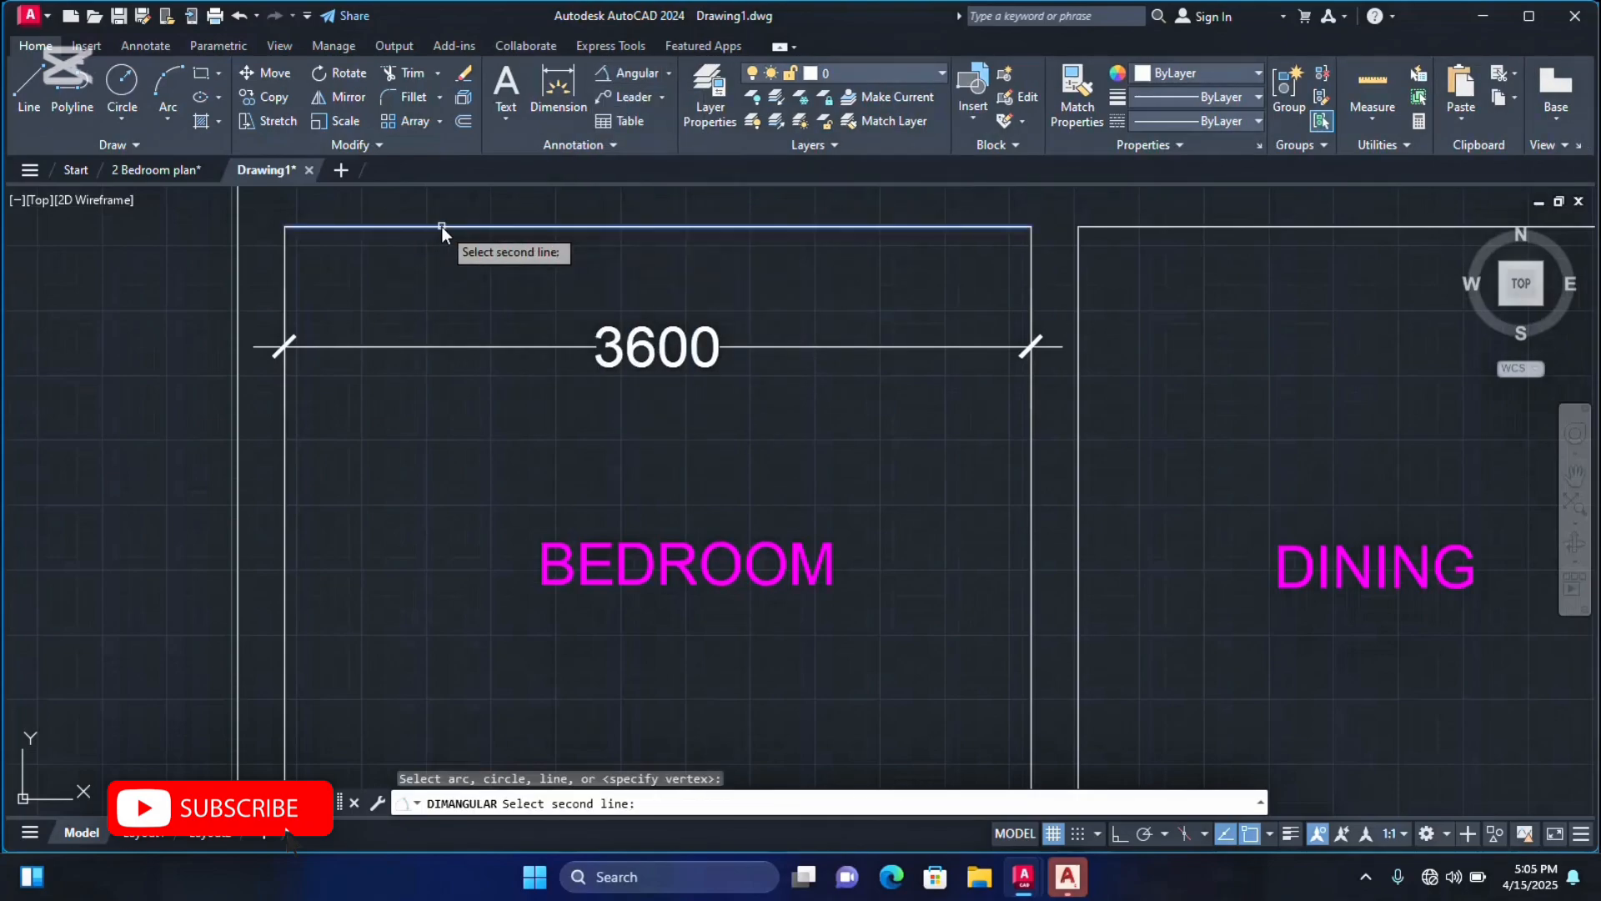
pyautogui.click(285, 444)
pyautogui.scroll(-4, 527, 491)
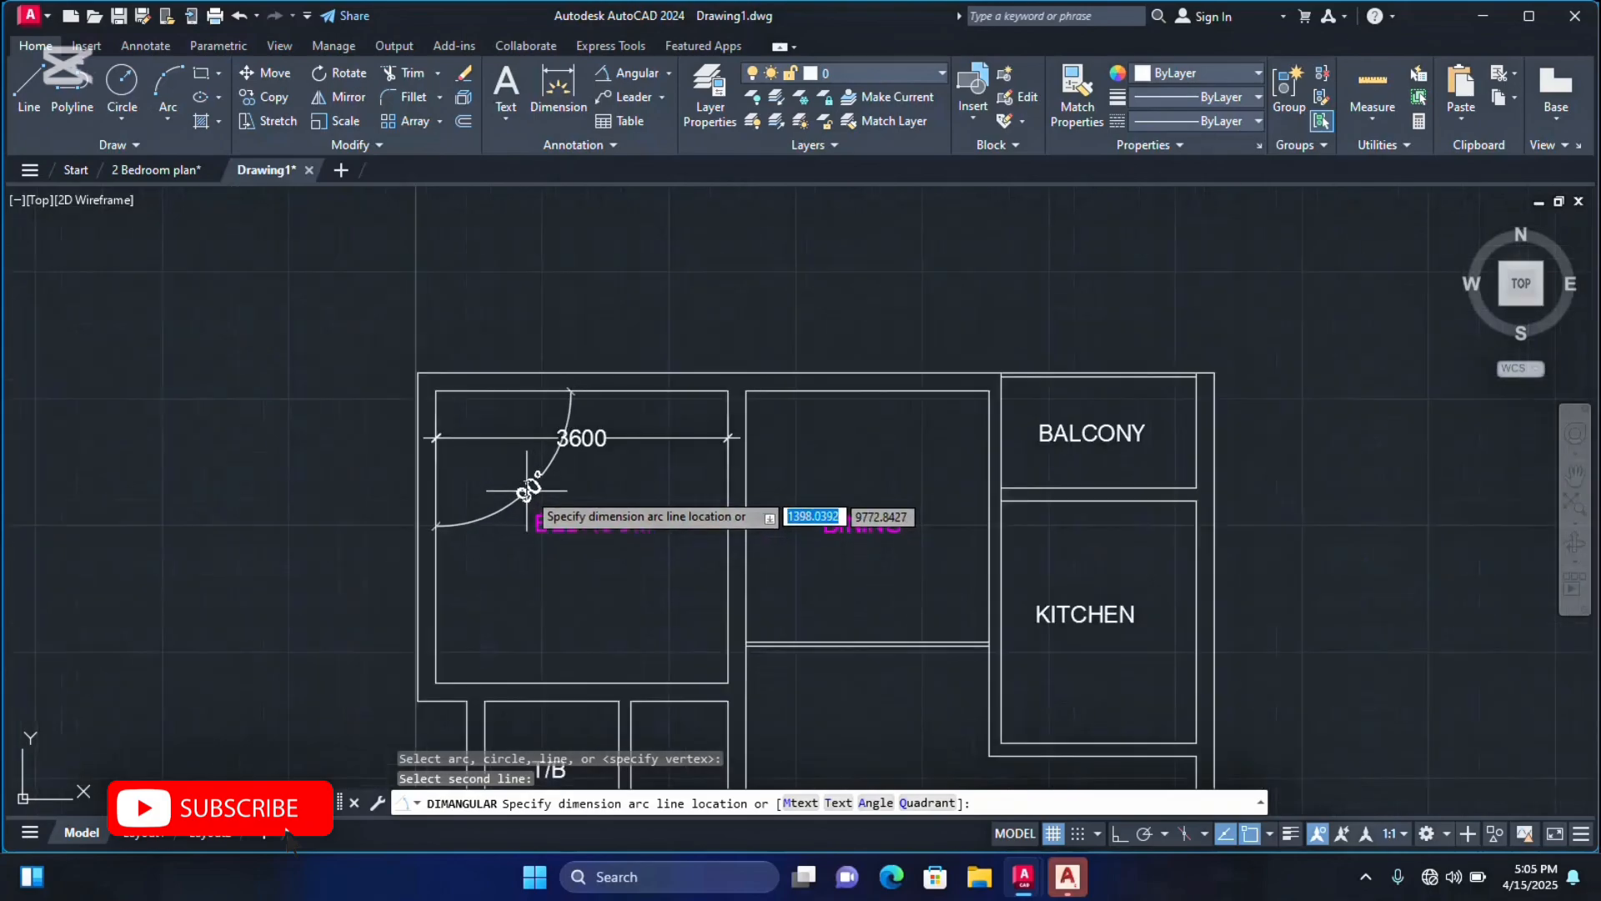
pyautogui.scroll(4, 527, 490)
pyautogui.click(446, 423)
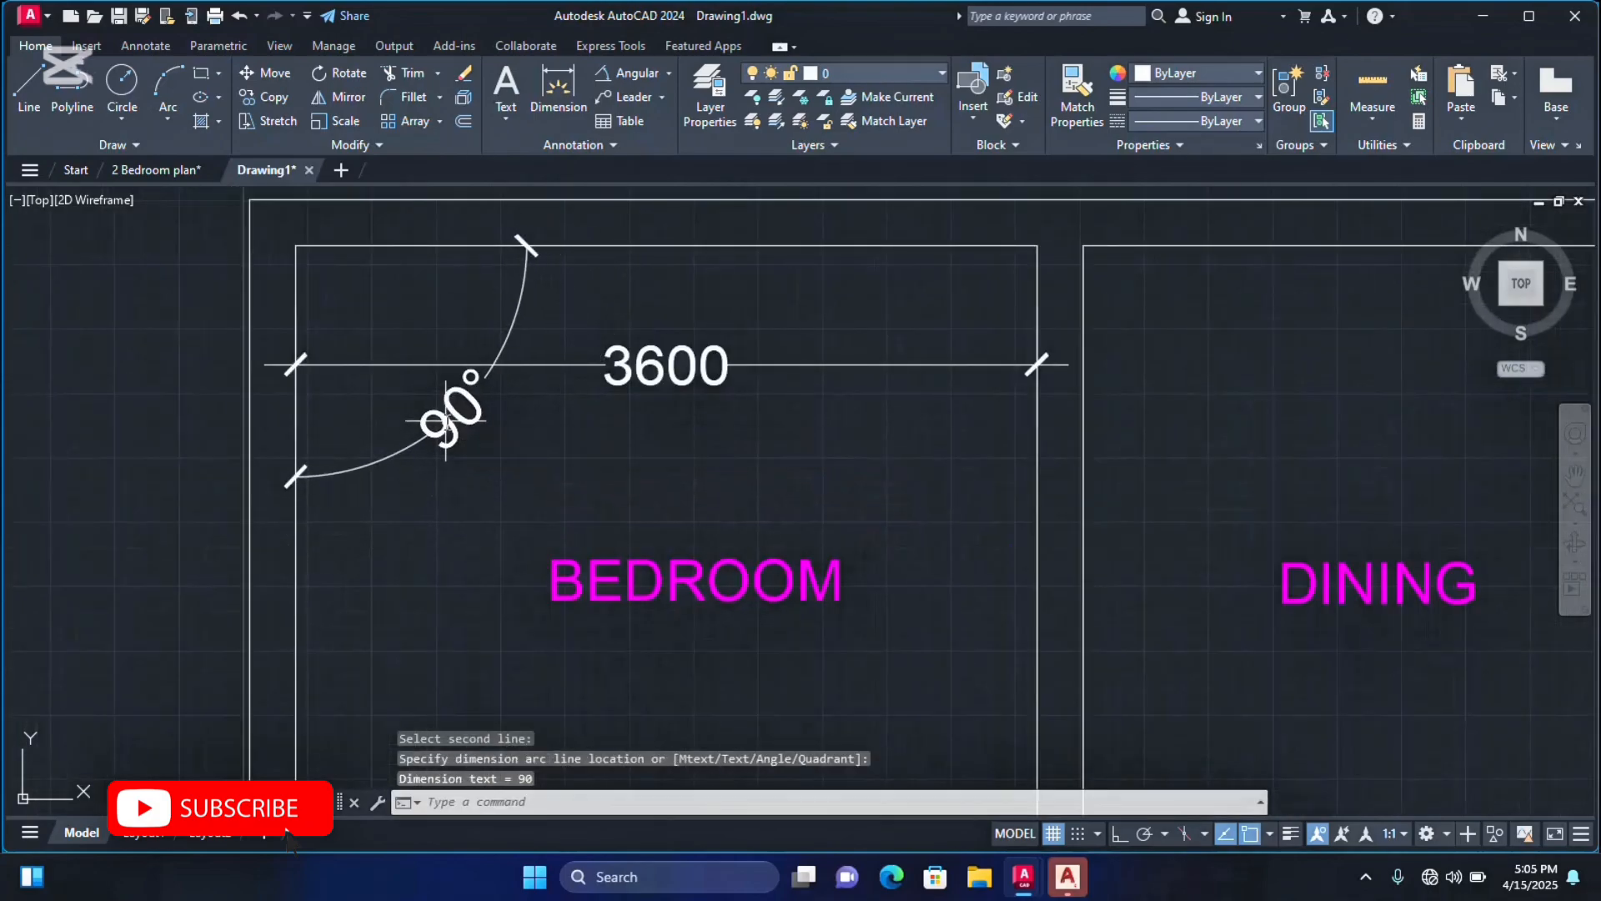
pyautogui.scroll(3, 446, 423)
pyautogui.scroll(-3, 500, 427)
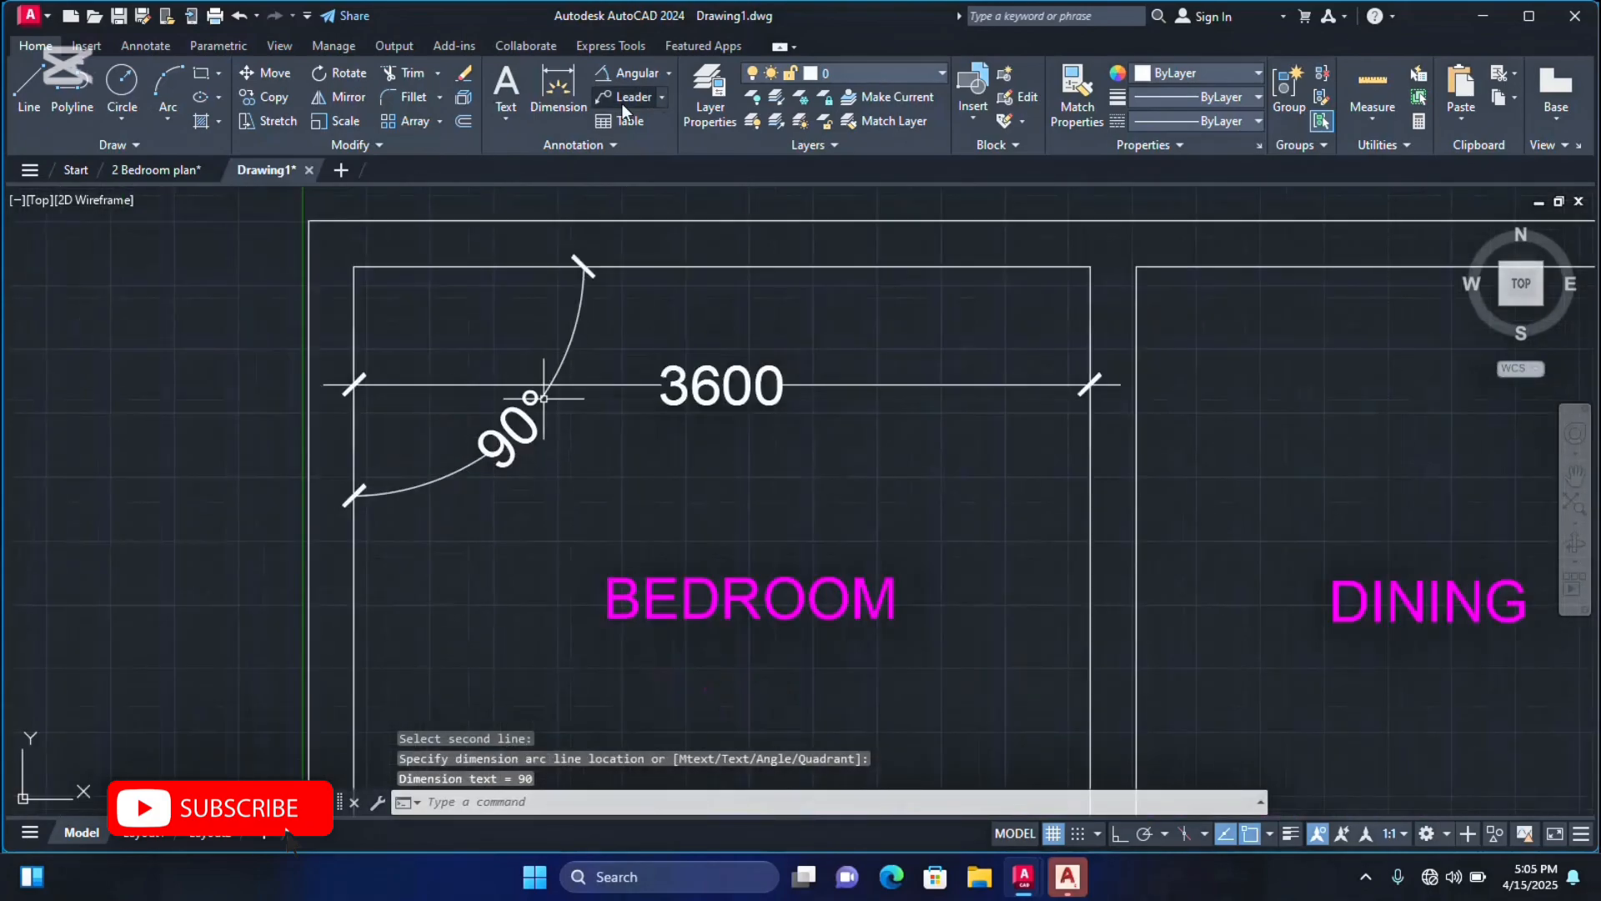
pyautogui.click(669, 73)
pyautogui.click(654, 114)
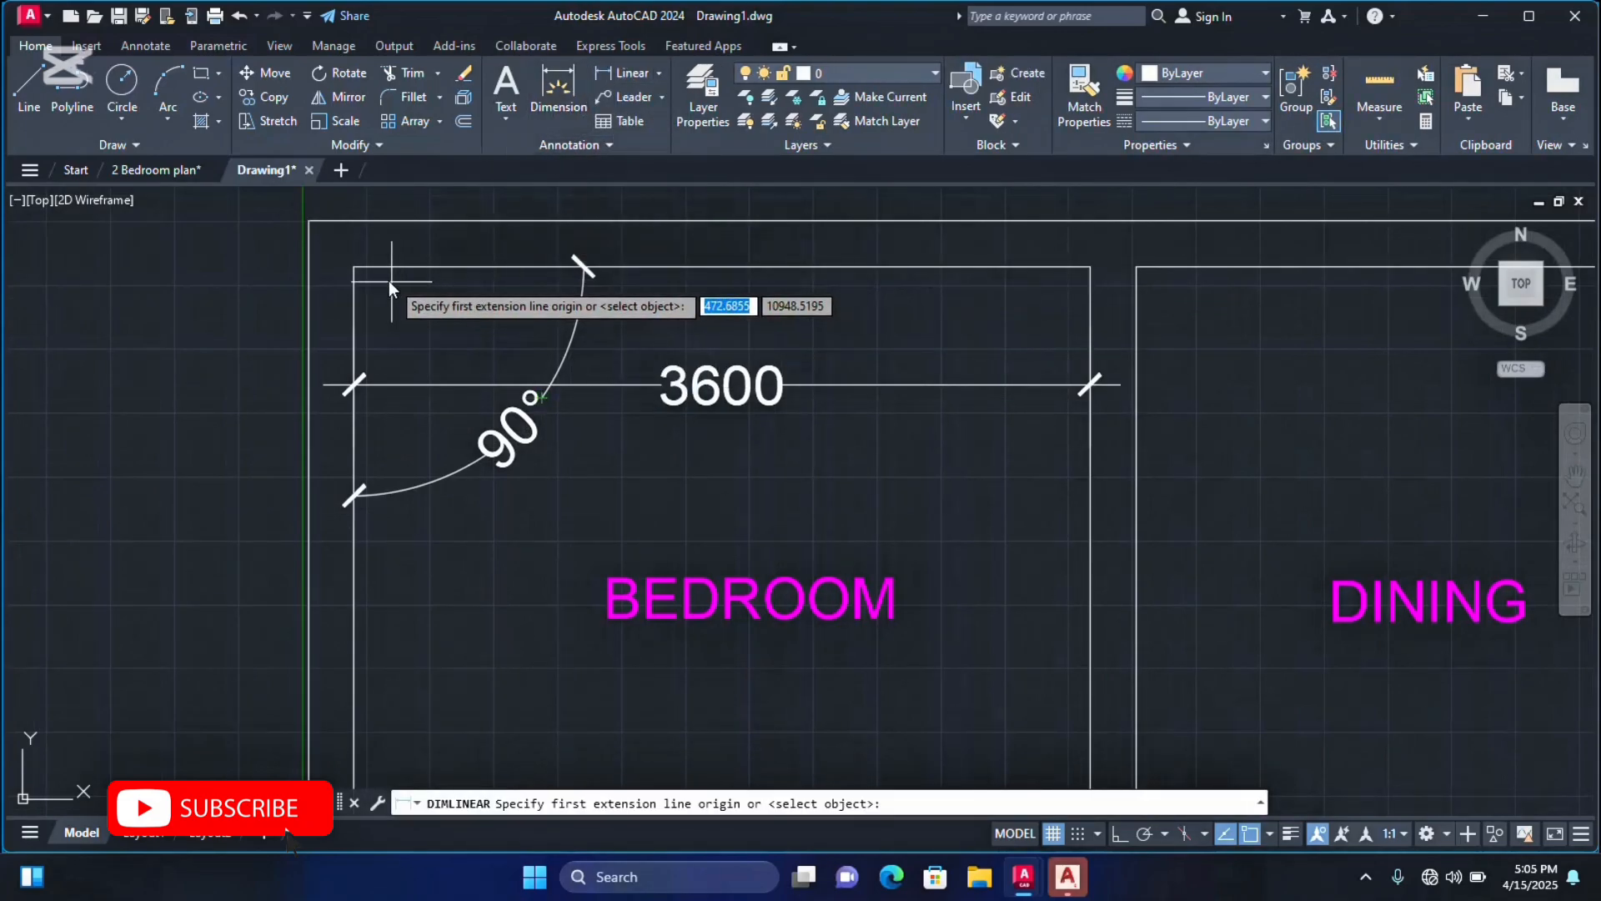
pyautogui.click(568, 98)
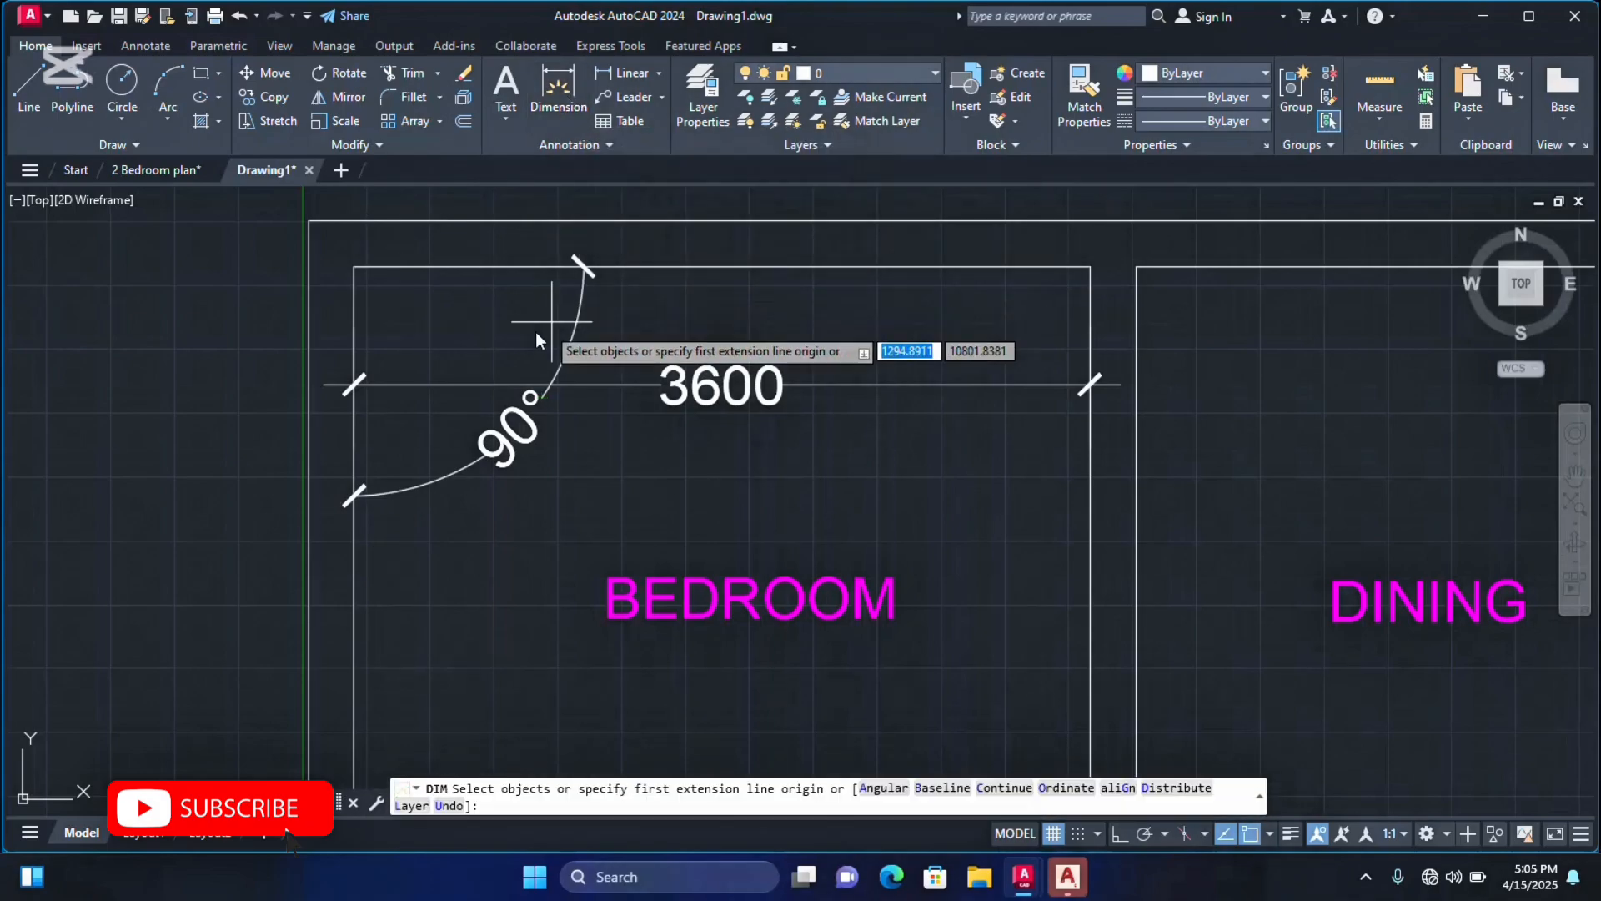
# With Ortho on, add a linear dimension between the dining room's upper inner corners, placing it inside the room above the DINING label.
pyautogui.click(643, 74)
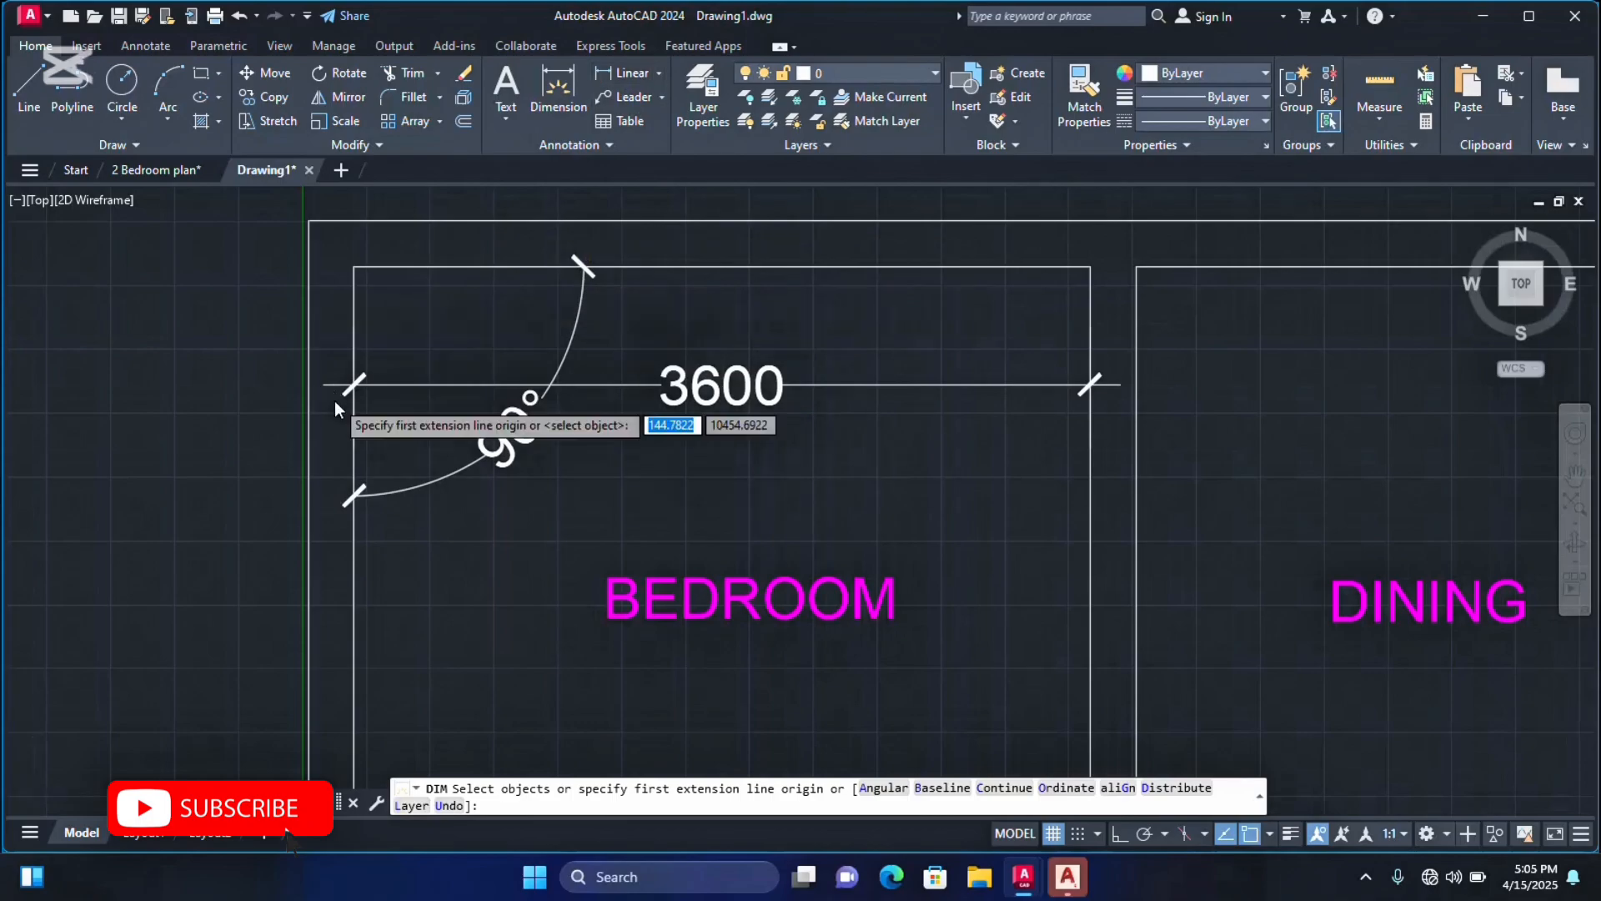
pyautogui.scroll(-6, 336, 402)
pyautogui.scroll(4, 523, 362)
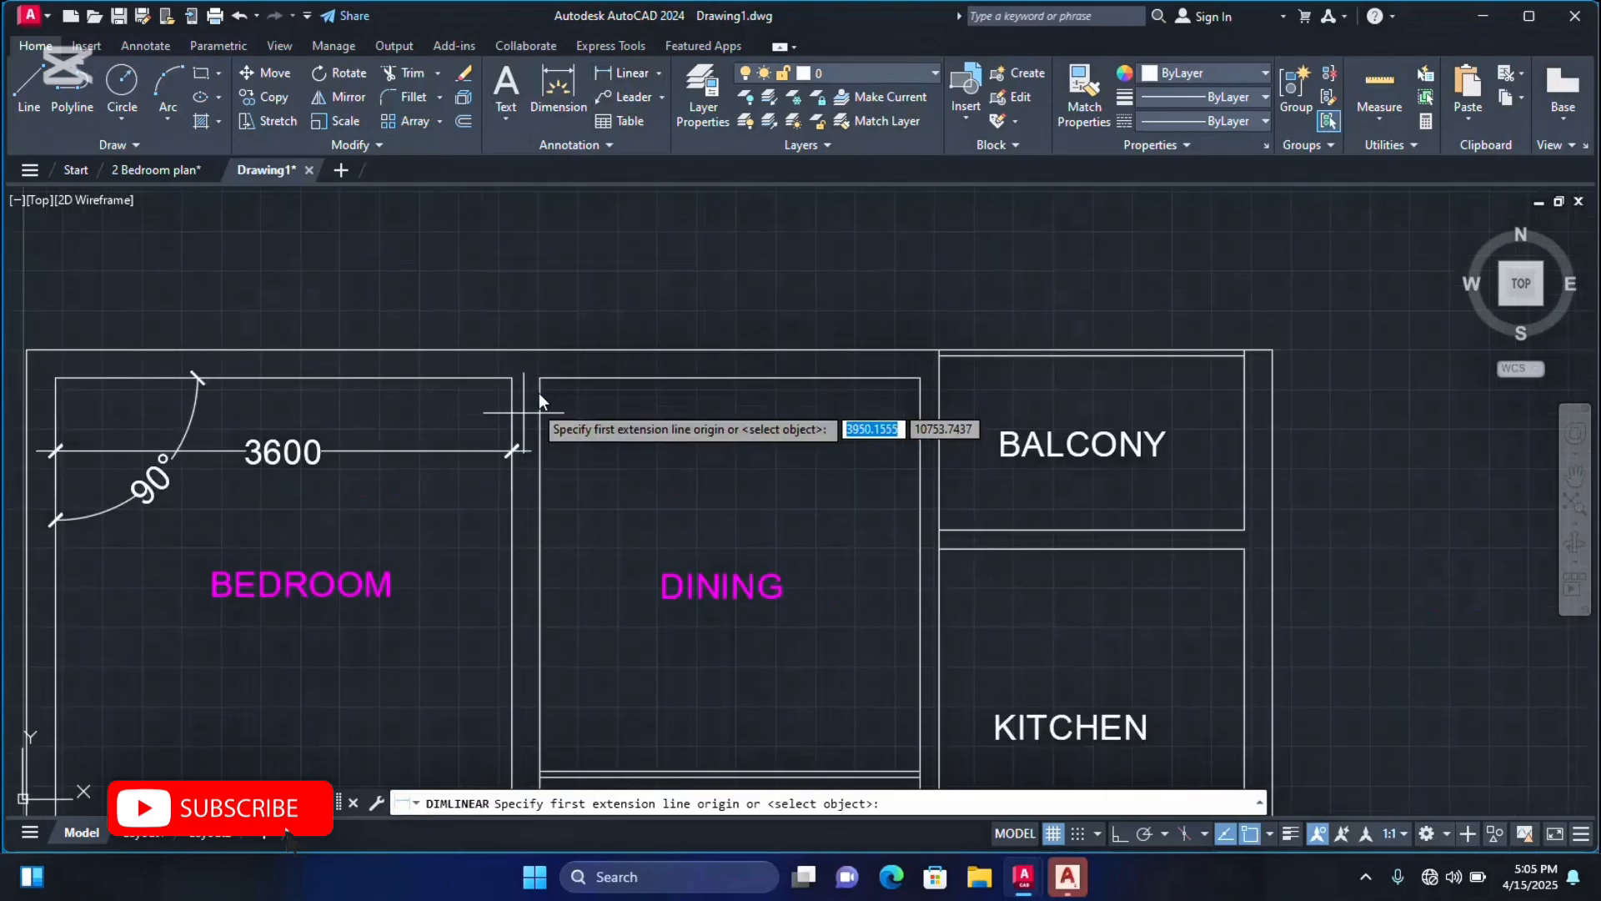
pyautogui.scroll(4, 539, 390)
pyautogui.click(536, 355)
pyautogui.scroll(-4, 555, 357)
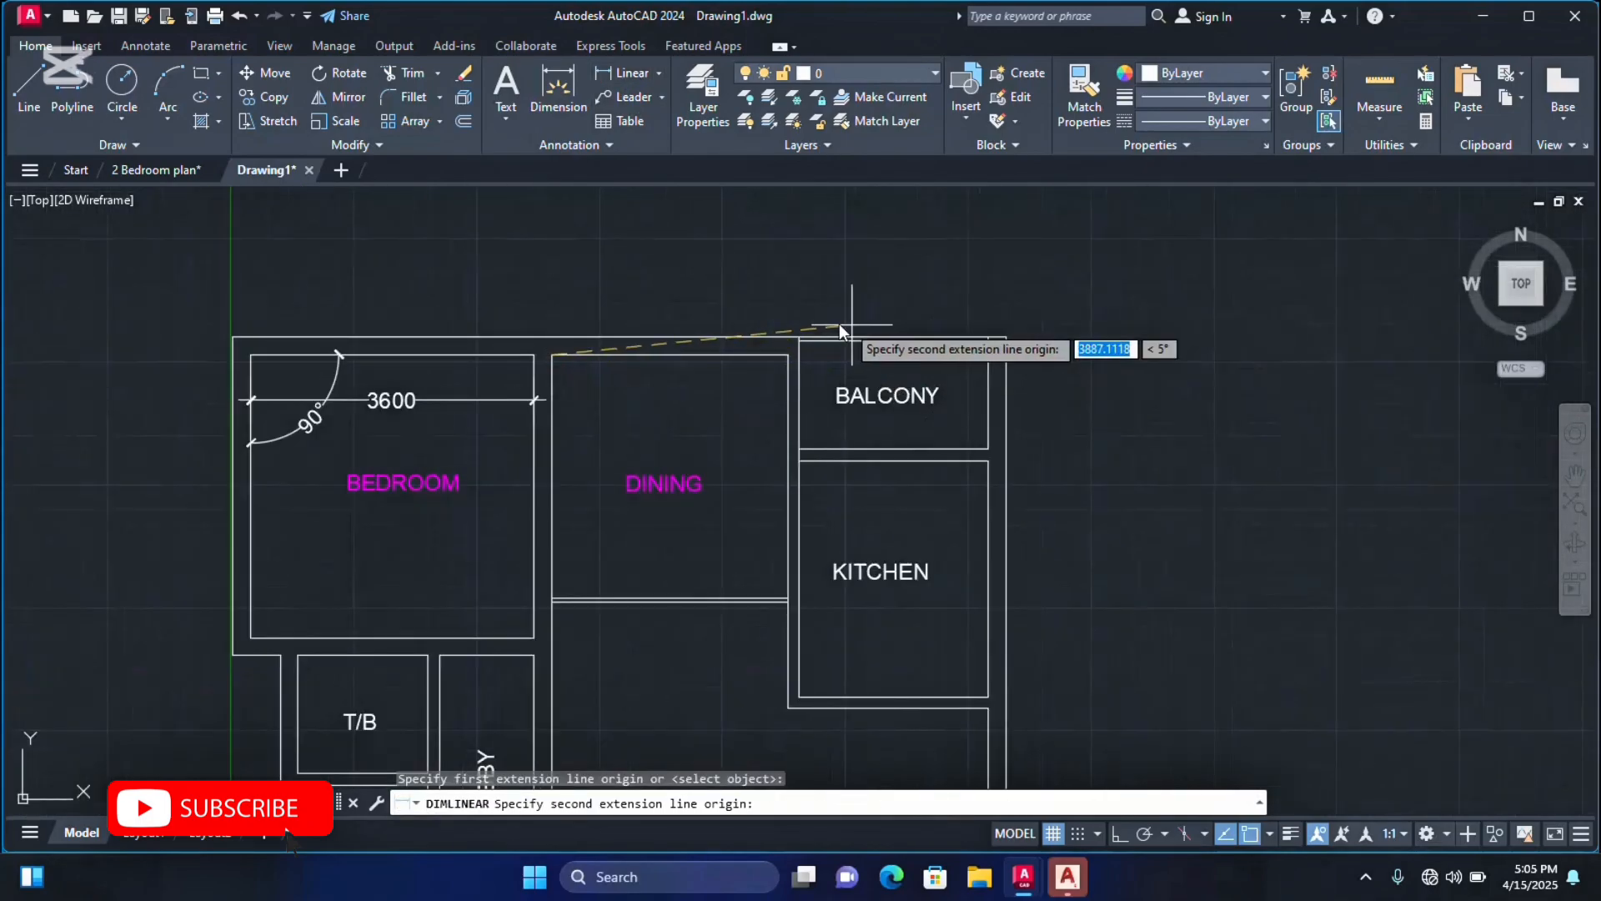
pyautogui.scroll(2, 839, 324)
pyautogui.click(1120, 834)
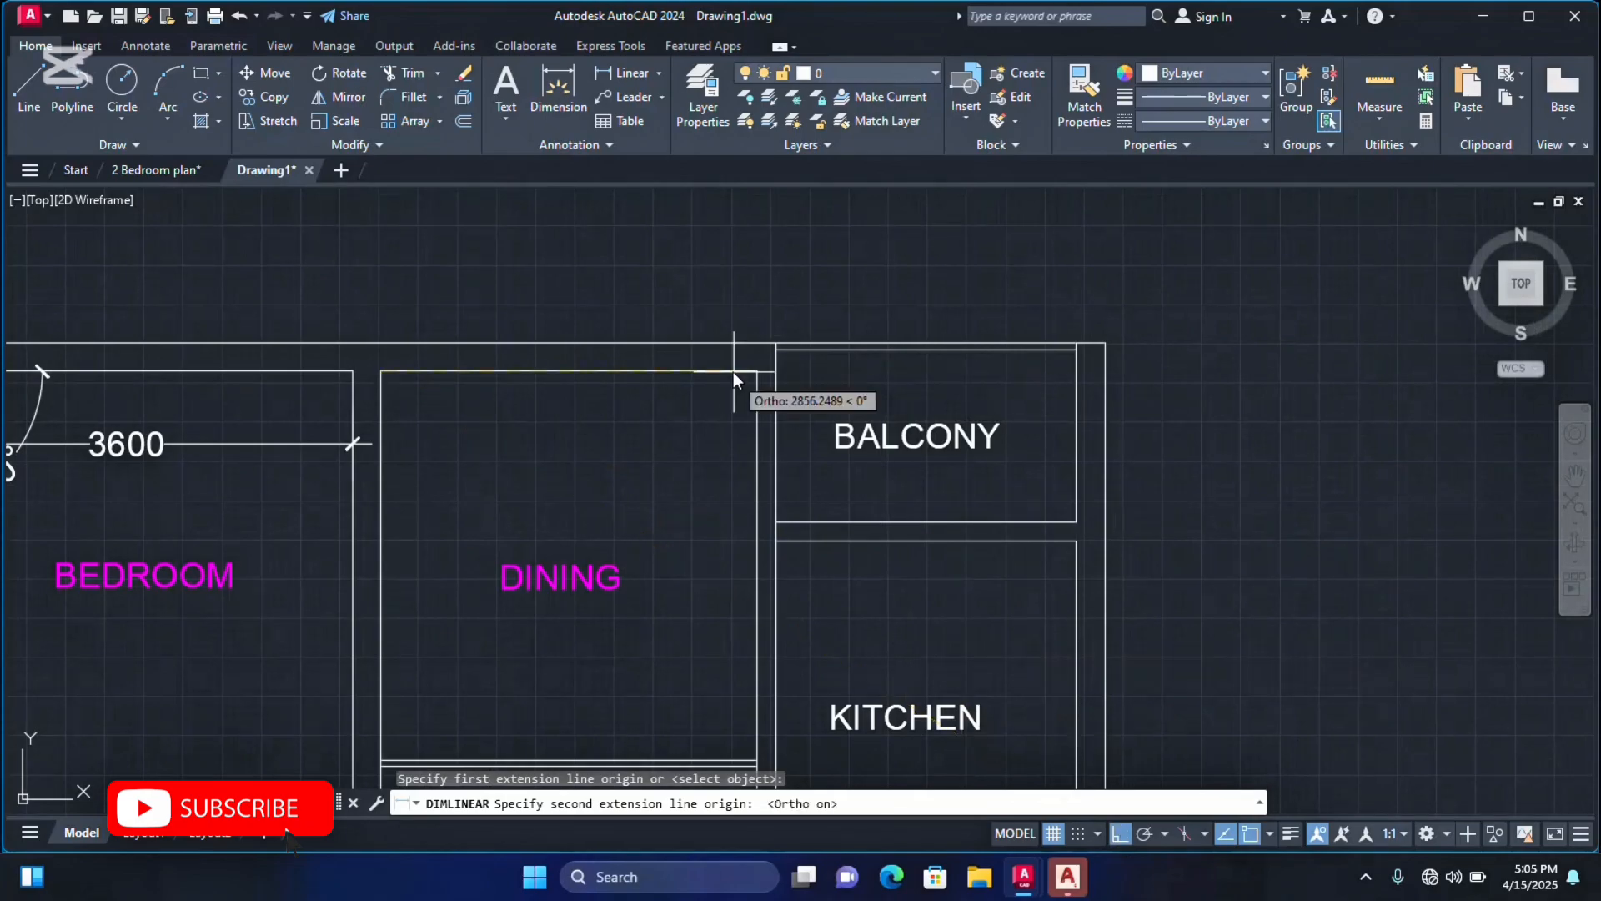
pyautogui.click(755, 369)
pyautogui.scroll(3, 601, 459)
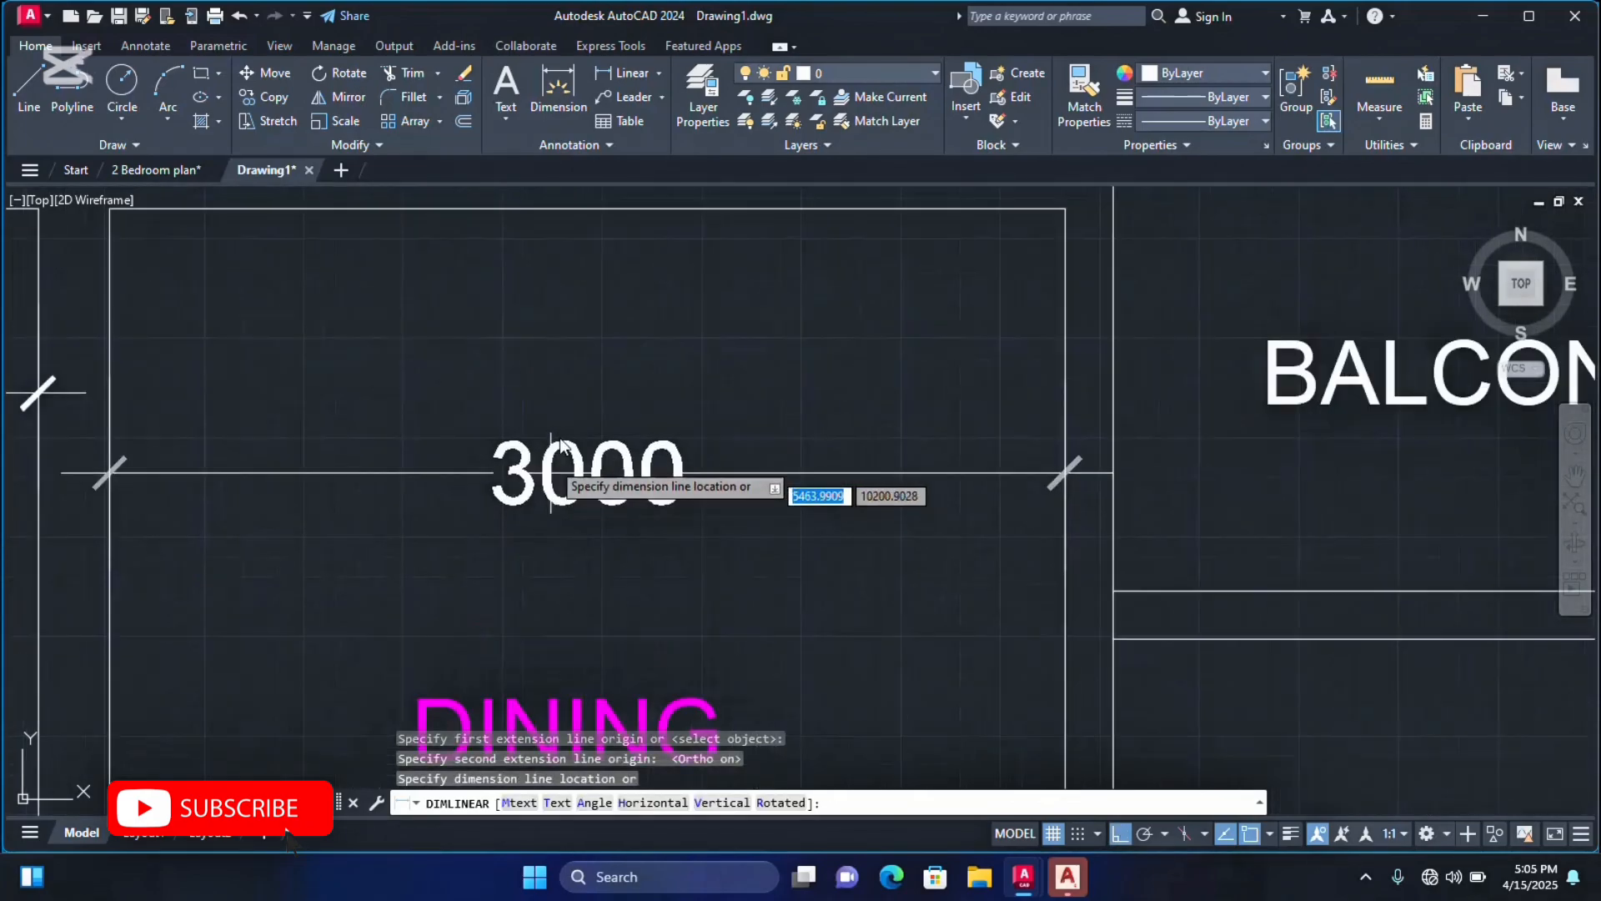
pyautogui.moveTo(552, 450); pyautogui.dragTo(571, 397, button='middle')
pyautogui.click(572, 404)
pyautogui.scroll(-6, 911, 344)
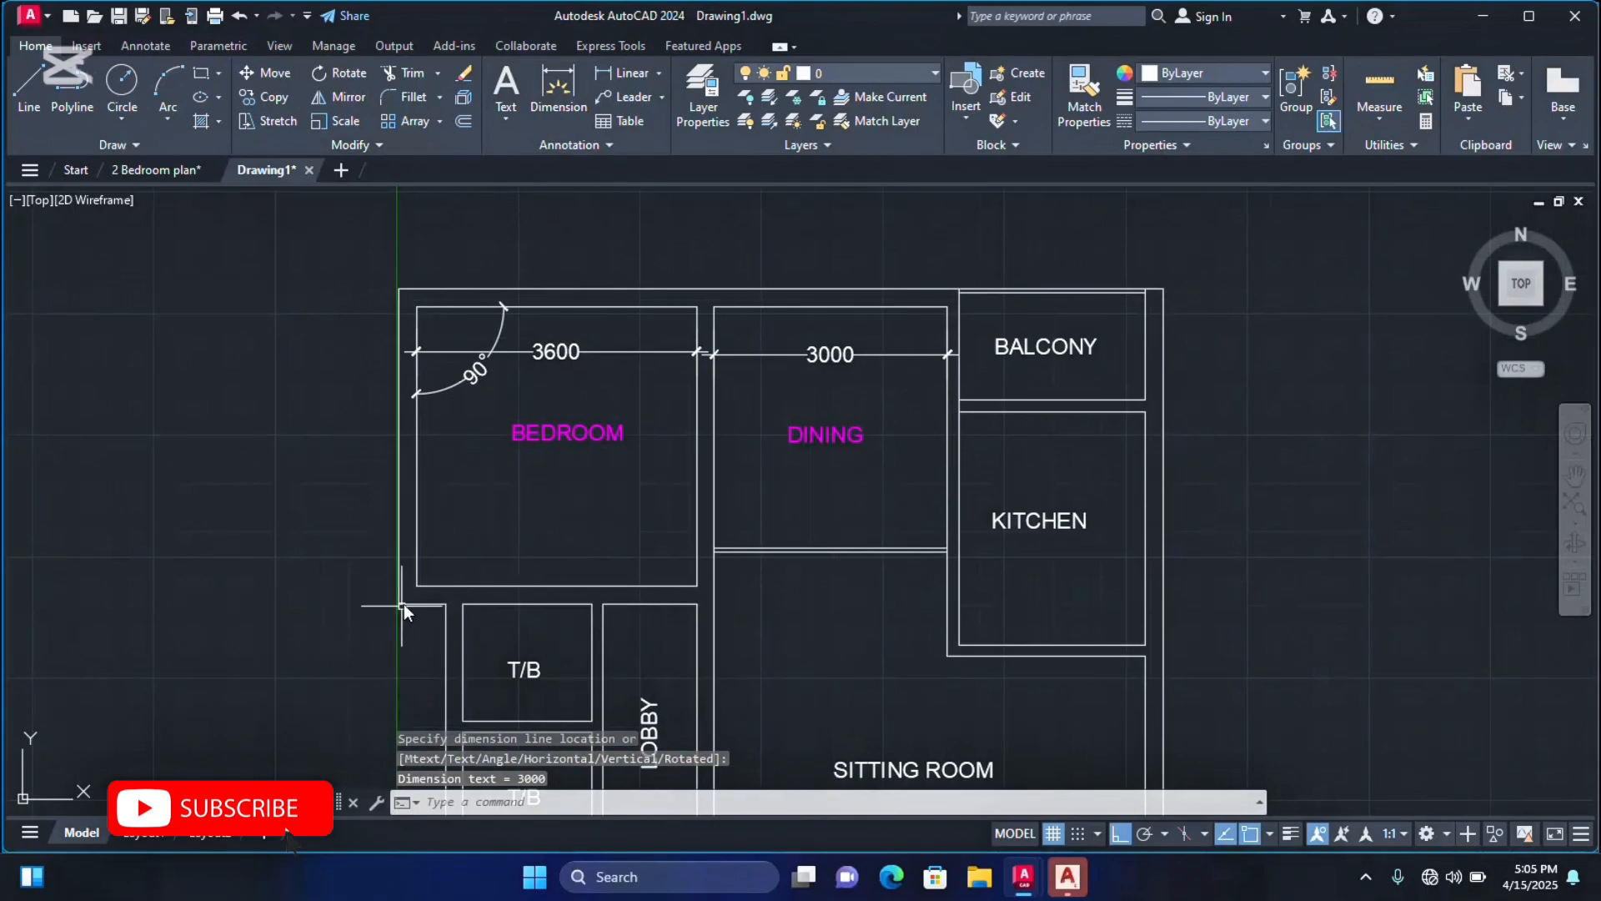
pyautogui.click(418, 588)
pyautogui.moveTo(419, 589)
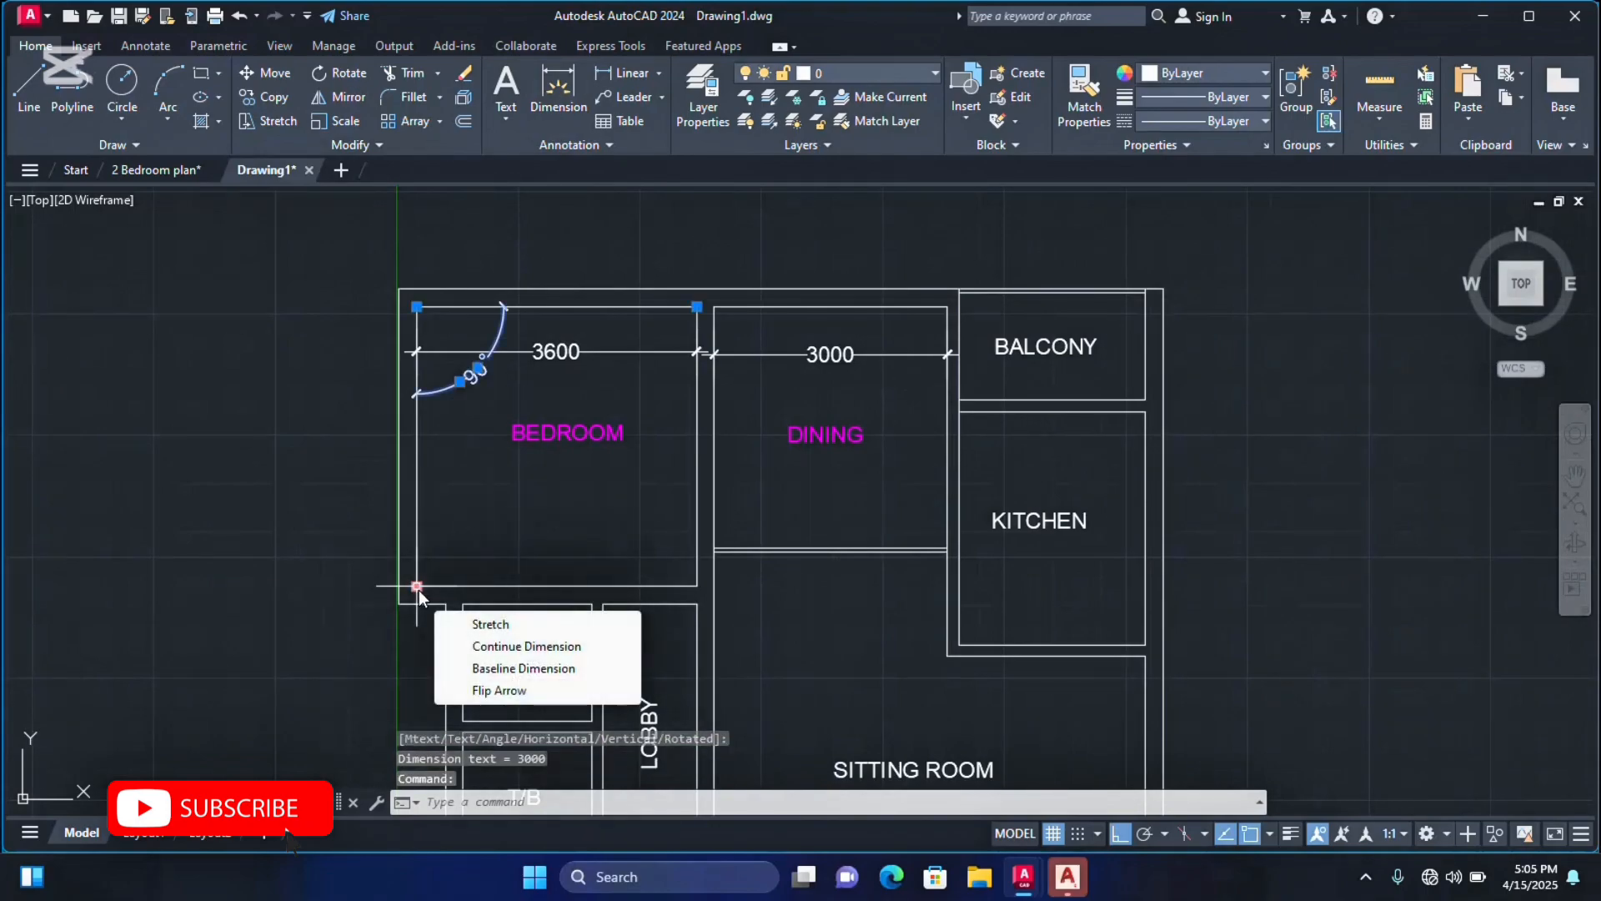
pyautogui.press('Escape')
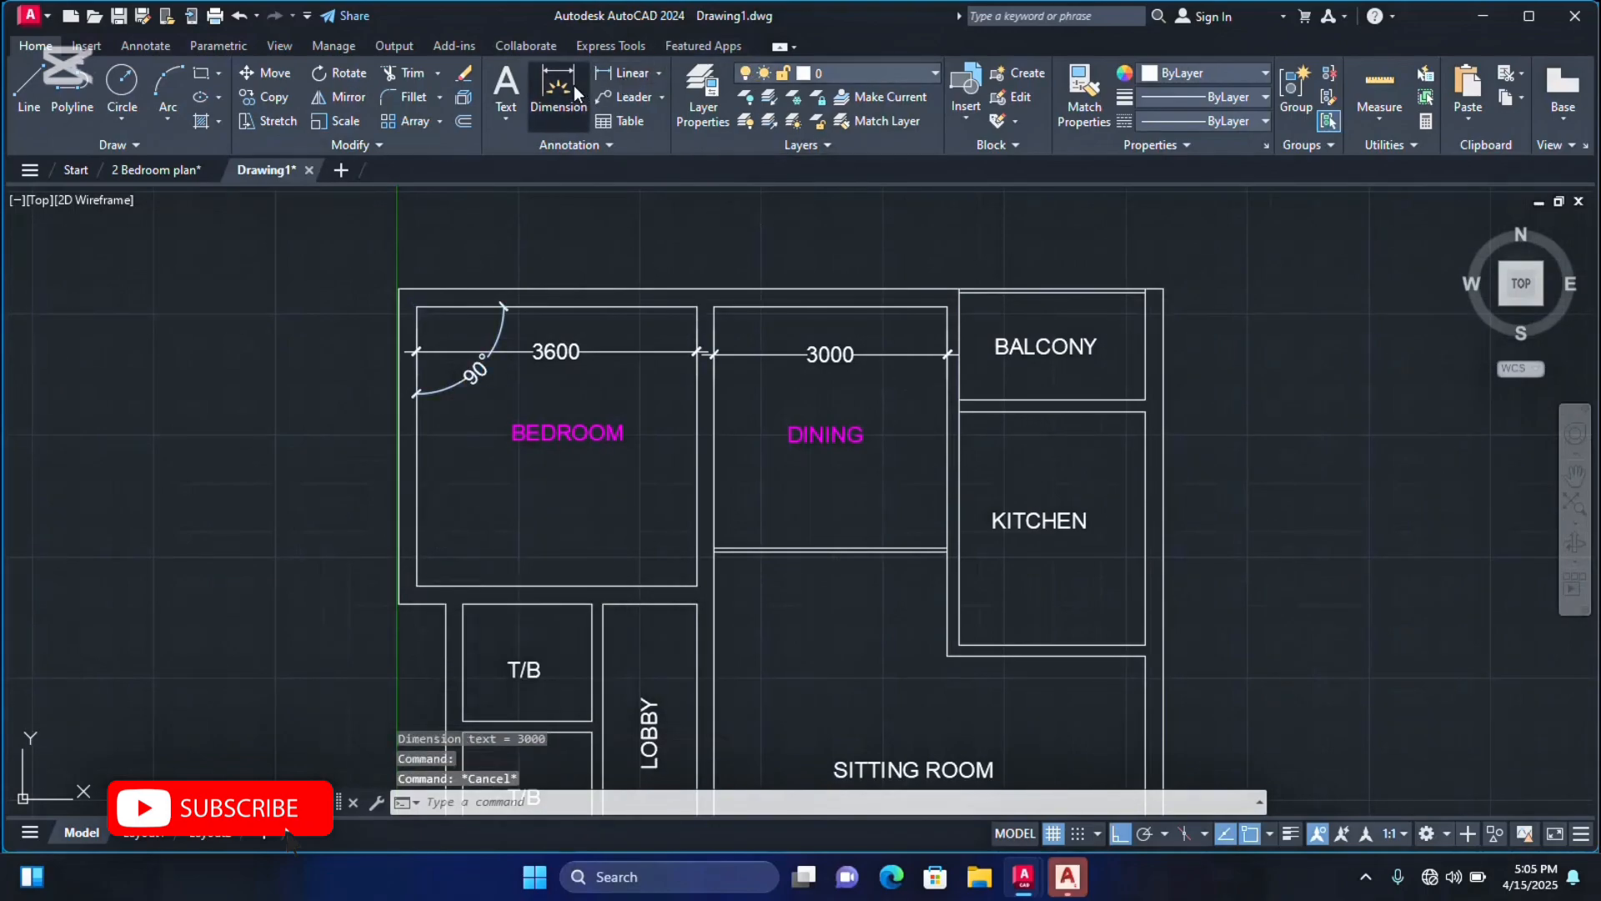
# Add a vertical dimension between the bedroom's lower-left and upper-left inner corners, placing it inside the room beside the BEDROOM label.
pyautogui.click(573, 85)
pyautogui.scroll(3, 413, 587)
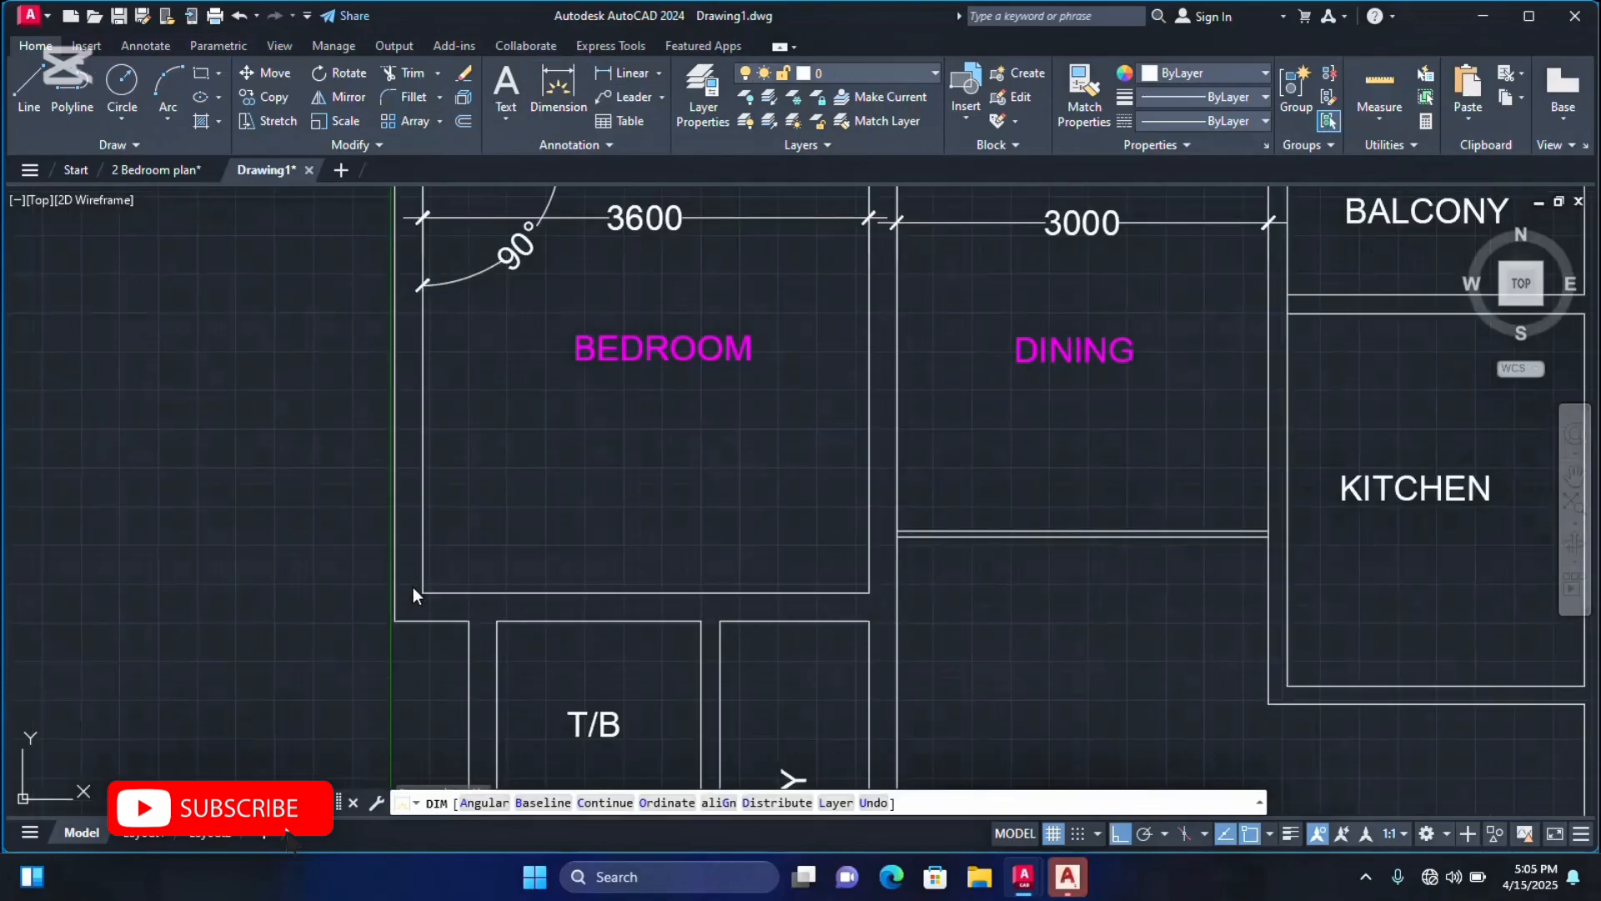
pyautogui.scroll(2, 413, 587)
pyautogui.click(430, 603)
pyautogui.scroll(-4, 430, 603)
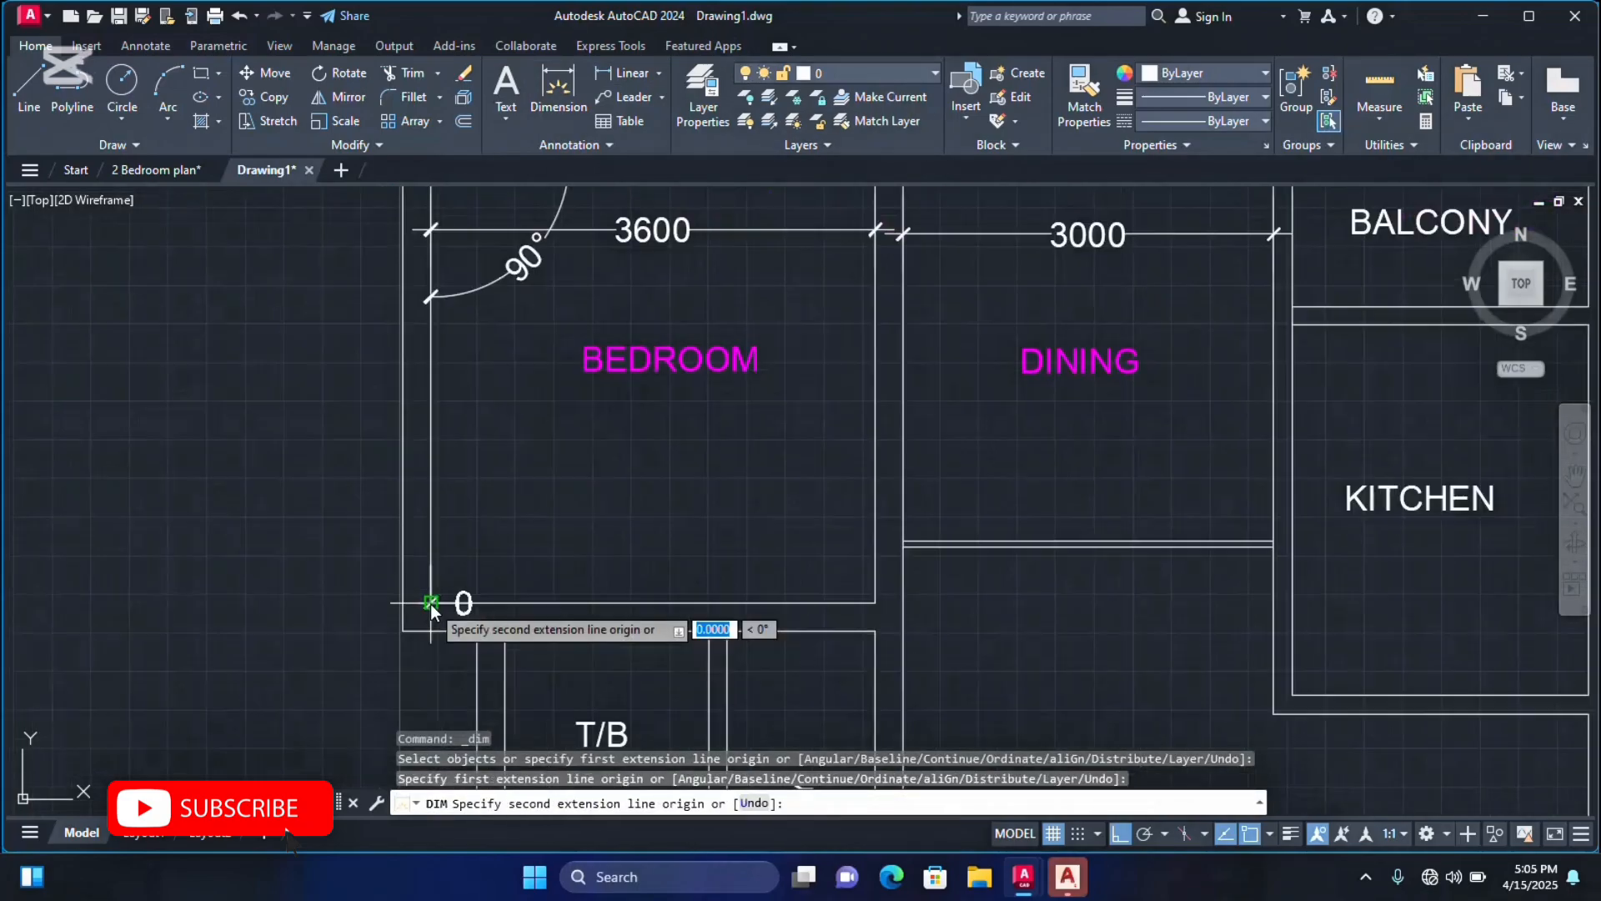
pyautogui.scroll(4, 434, 315)
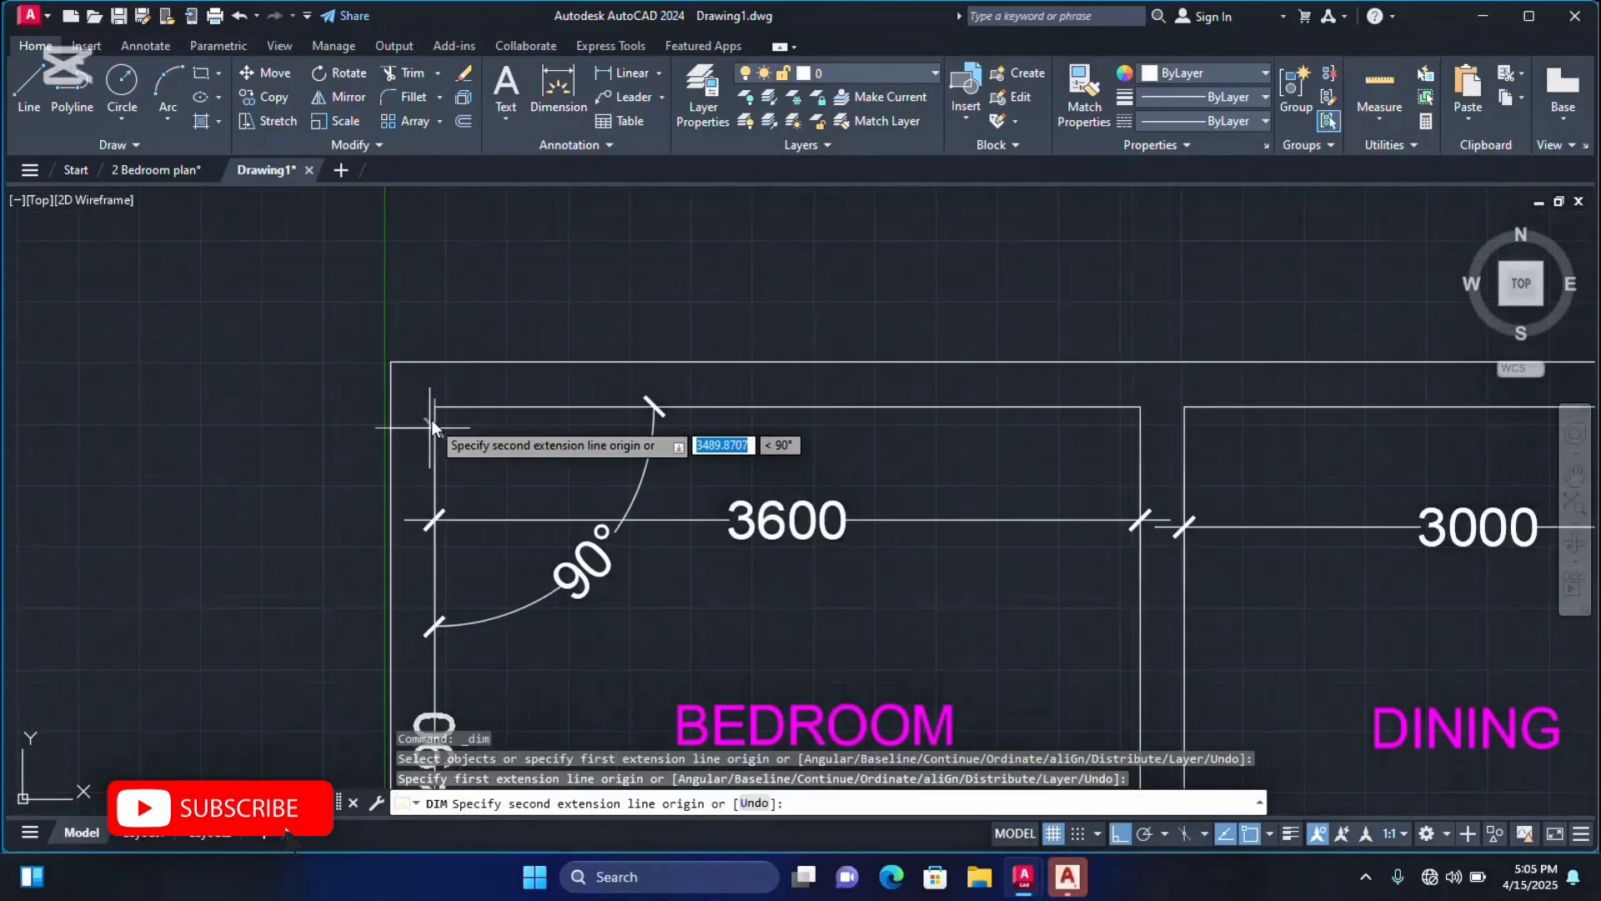
pyautogui.click(435, 410)
pyautogui.scroll(-6, 518, 448)
pyautogui.scroll(4, 518, 462)
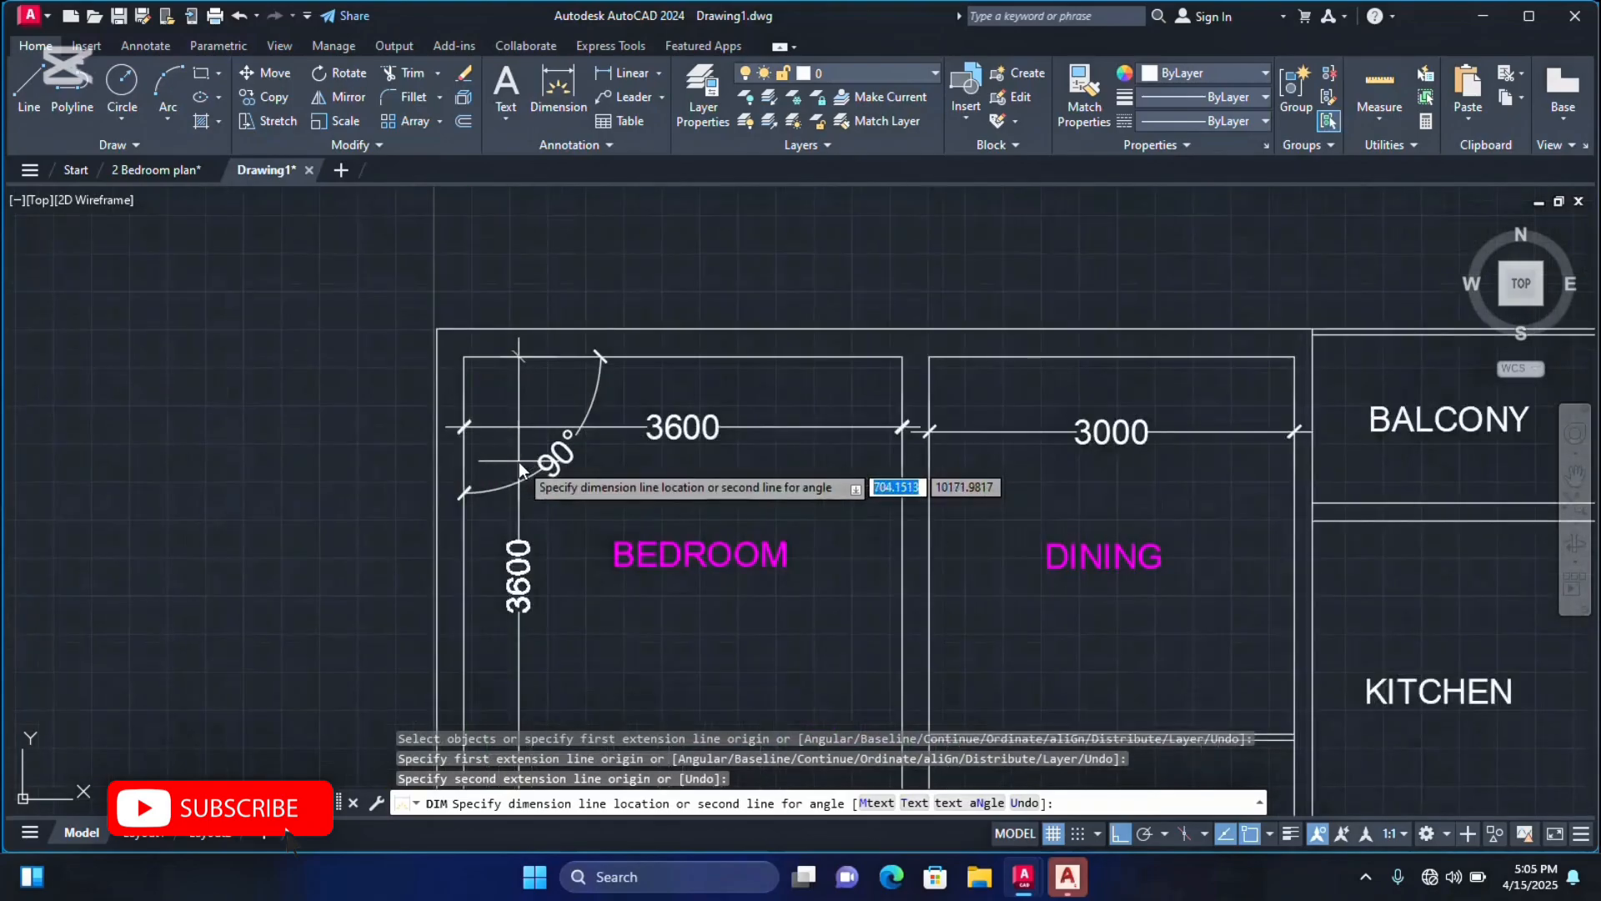
pyautogui.click(519, 462)
# Add a vertical dimension along the dining room's kitchen-side wall, placing it inside the room between the DINING label and that wall.
pyautogui.scroll(-4, 583, 407)
pyautogui.scroll(2, 786, 527)
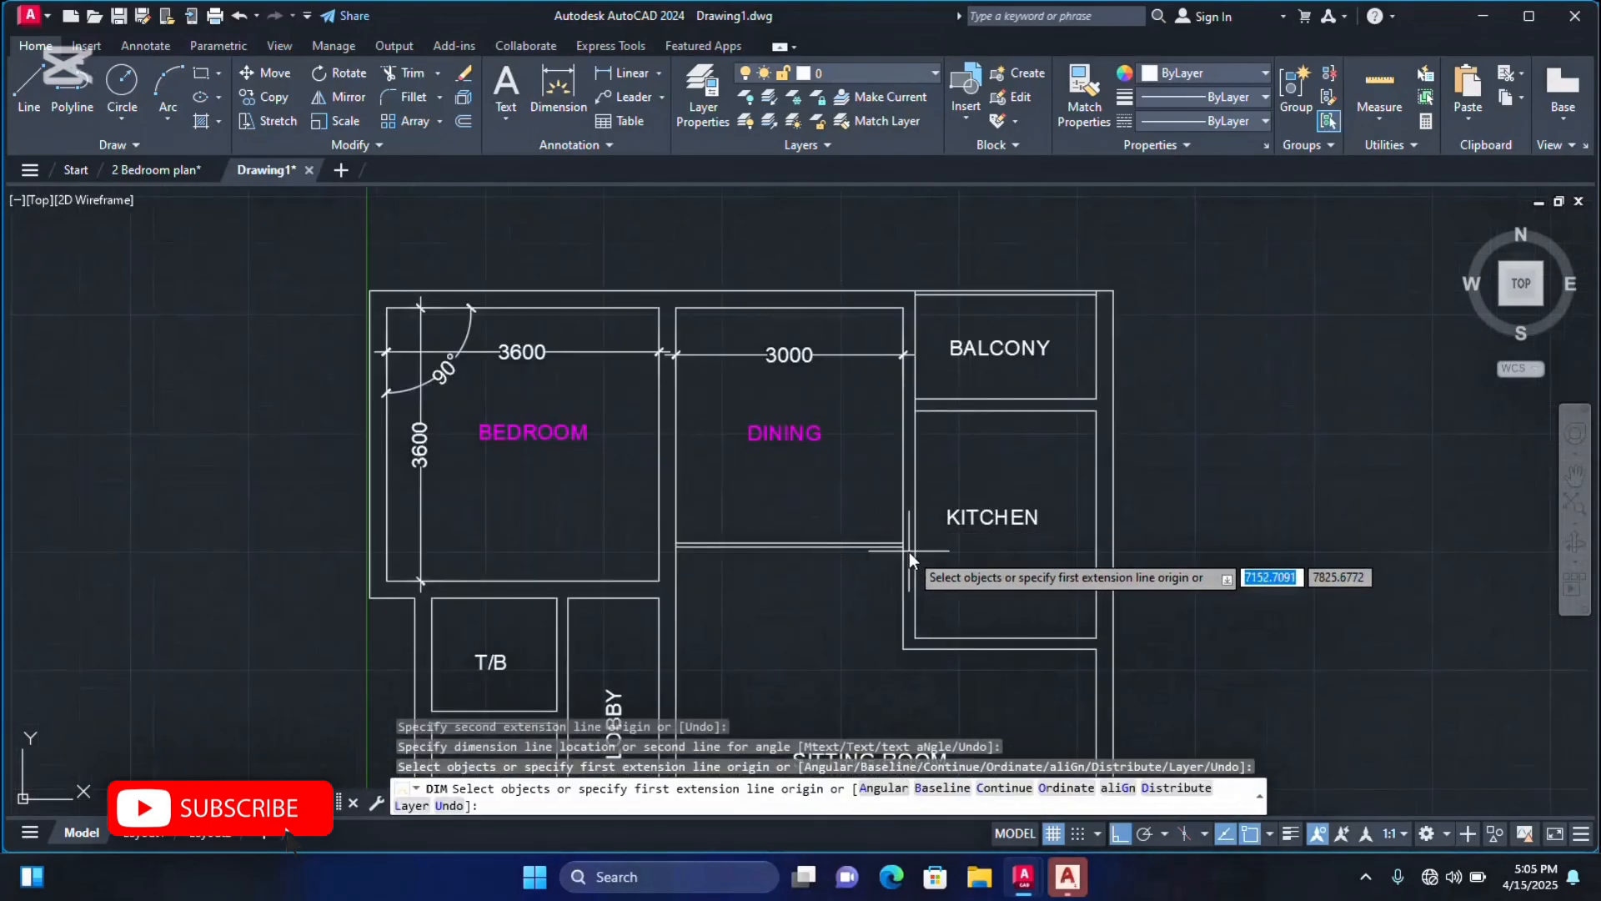
pyautogui.click(574, 74)
pyautogui.scroll(5, 921, 519)
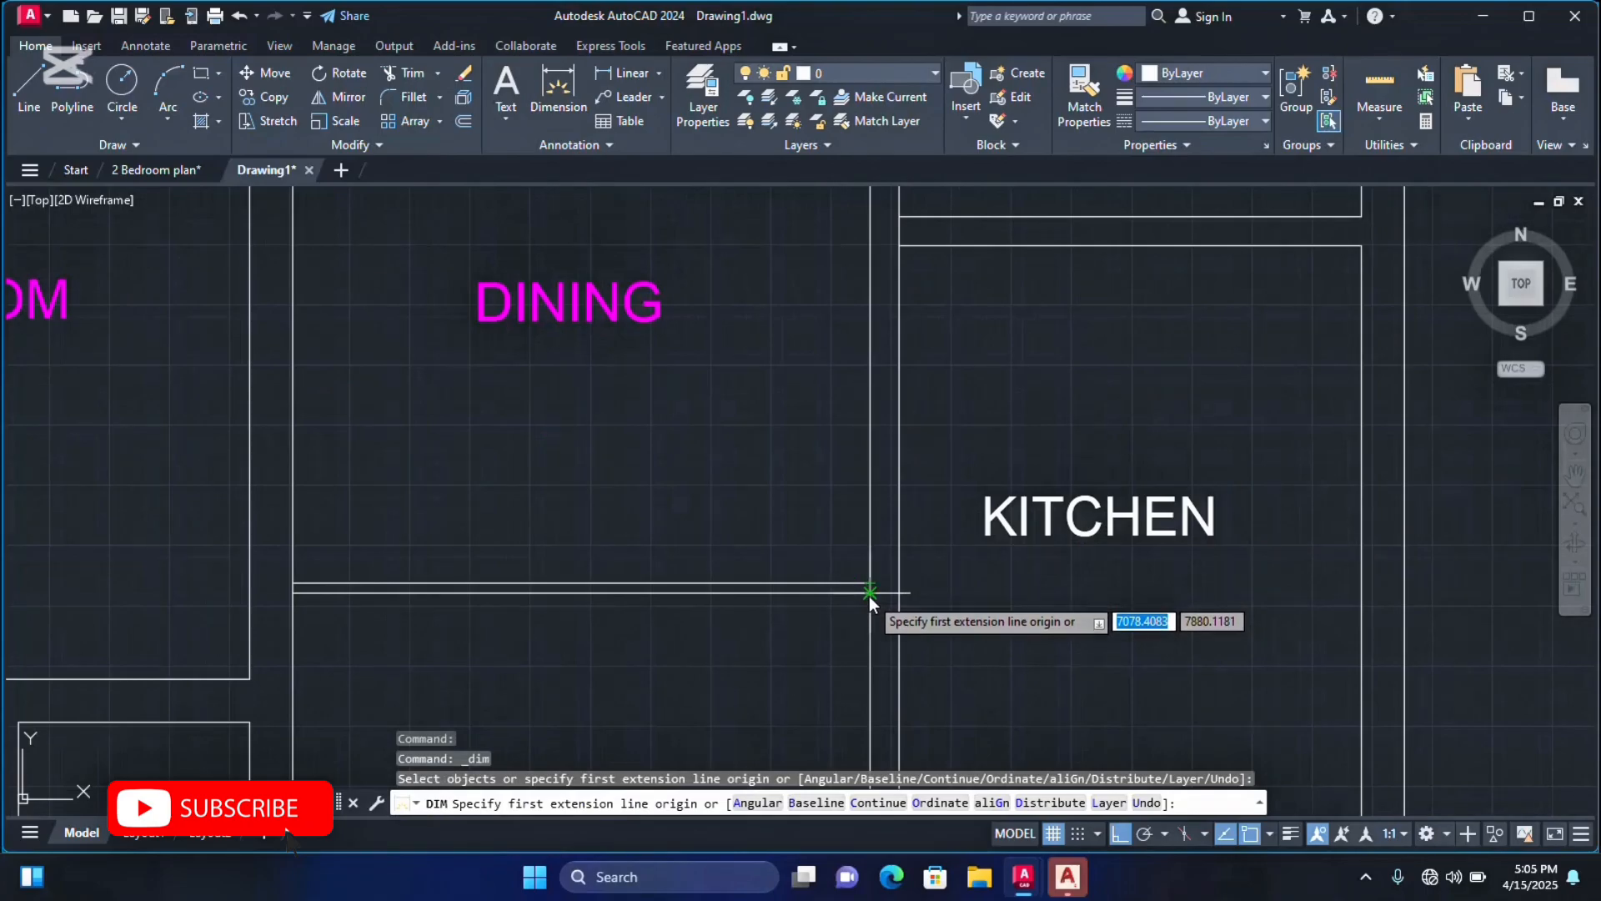
pyautogui.click(868, 586)
pyautogui.scroll(-4, 868, 585)
pyautogui.scroll(6, 870, 464)
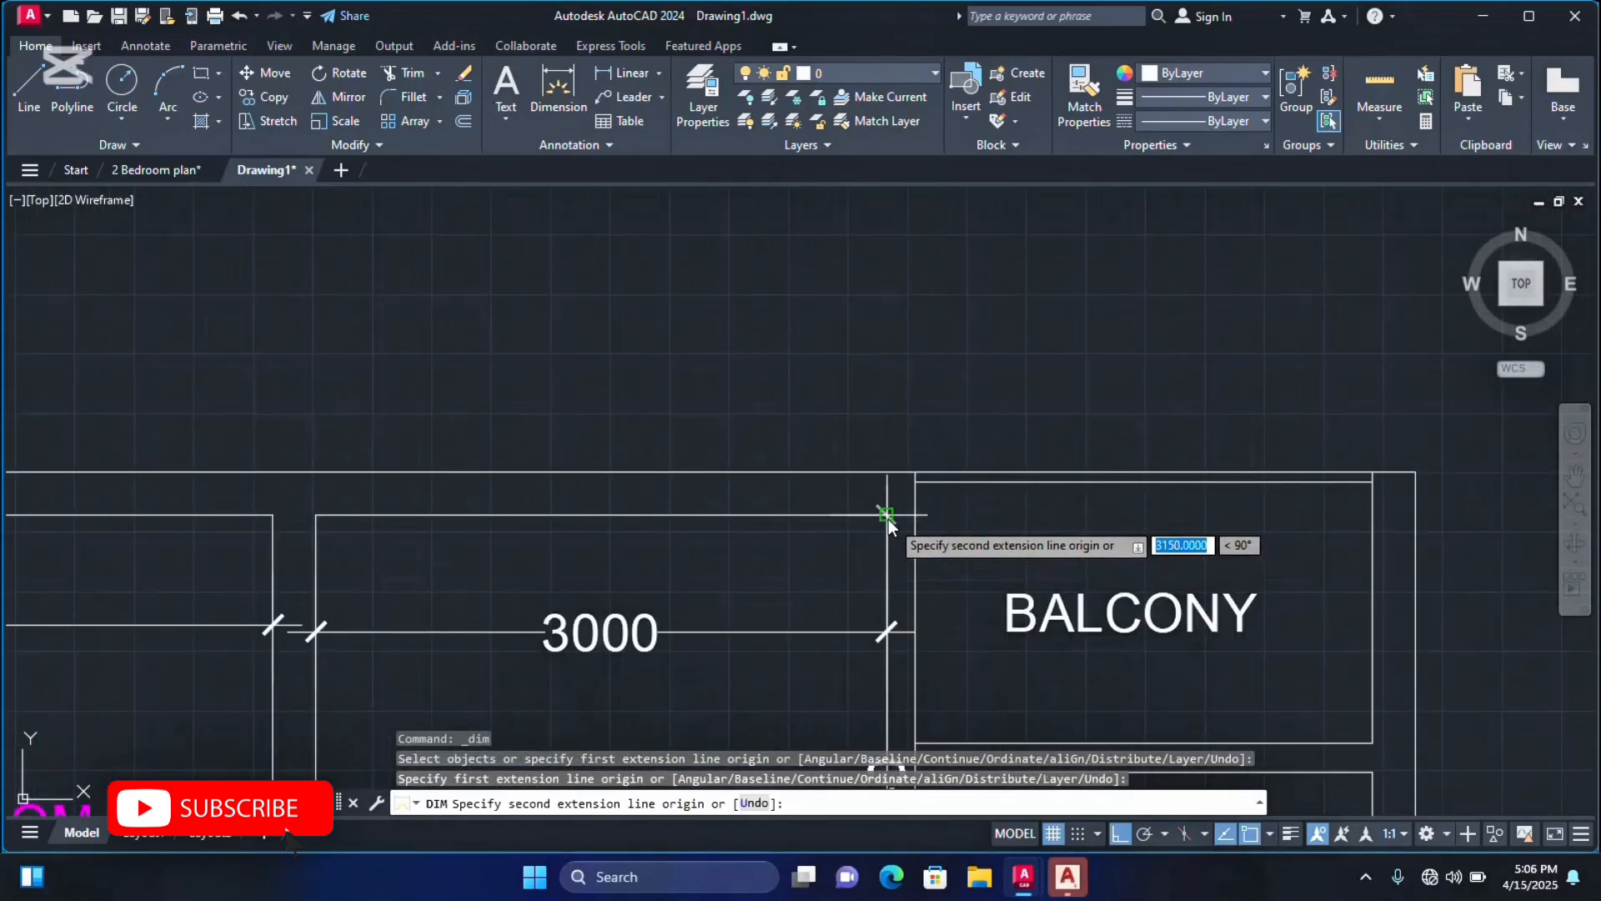
pyautogui.click(887, 515)
pyautogui.scroll(-5, 886, 512)
pyautogui.scroll(4, 841, 551)
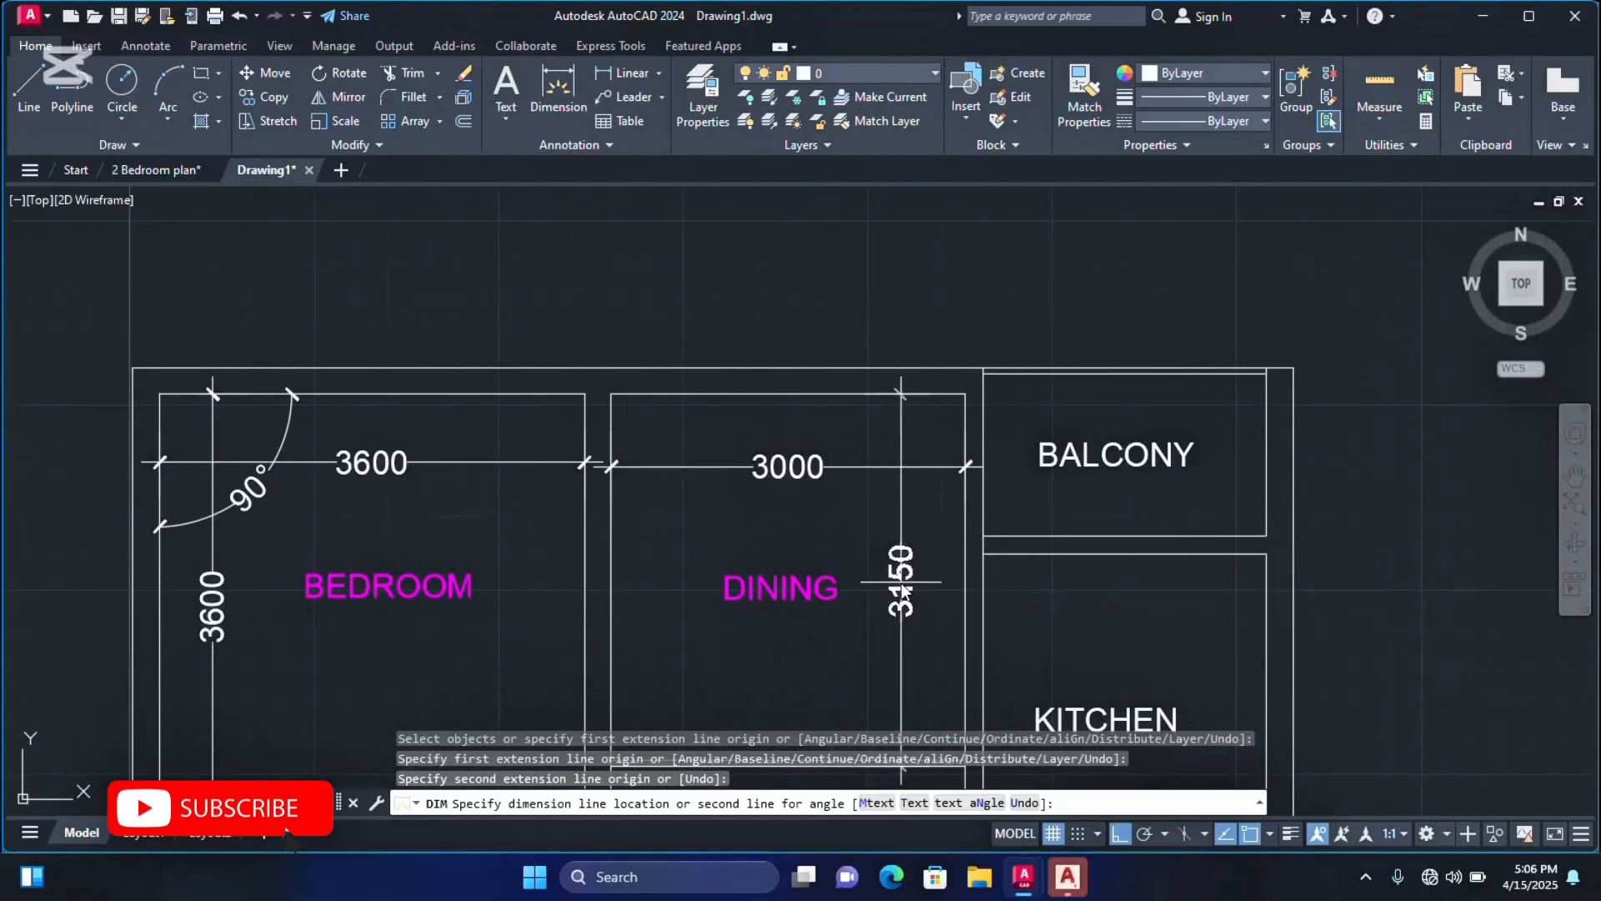
pyautogui.click(903, 588)
# Add a horizontal dimension between the kitchen's upper inner corners, placing it inside the room above the KITCHEN label.
pyautogui.scroll(-3, 873, 443)
pyautogui.scroll(3, 986, 450)
pyautogui.scroll(-3, 919, 408)
pyautogui.scroll(4, 904, 463)
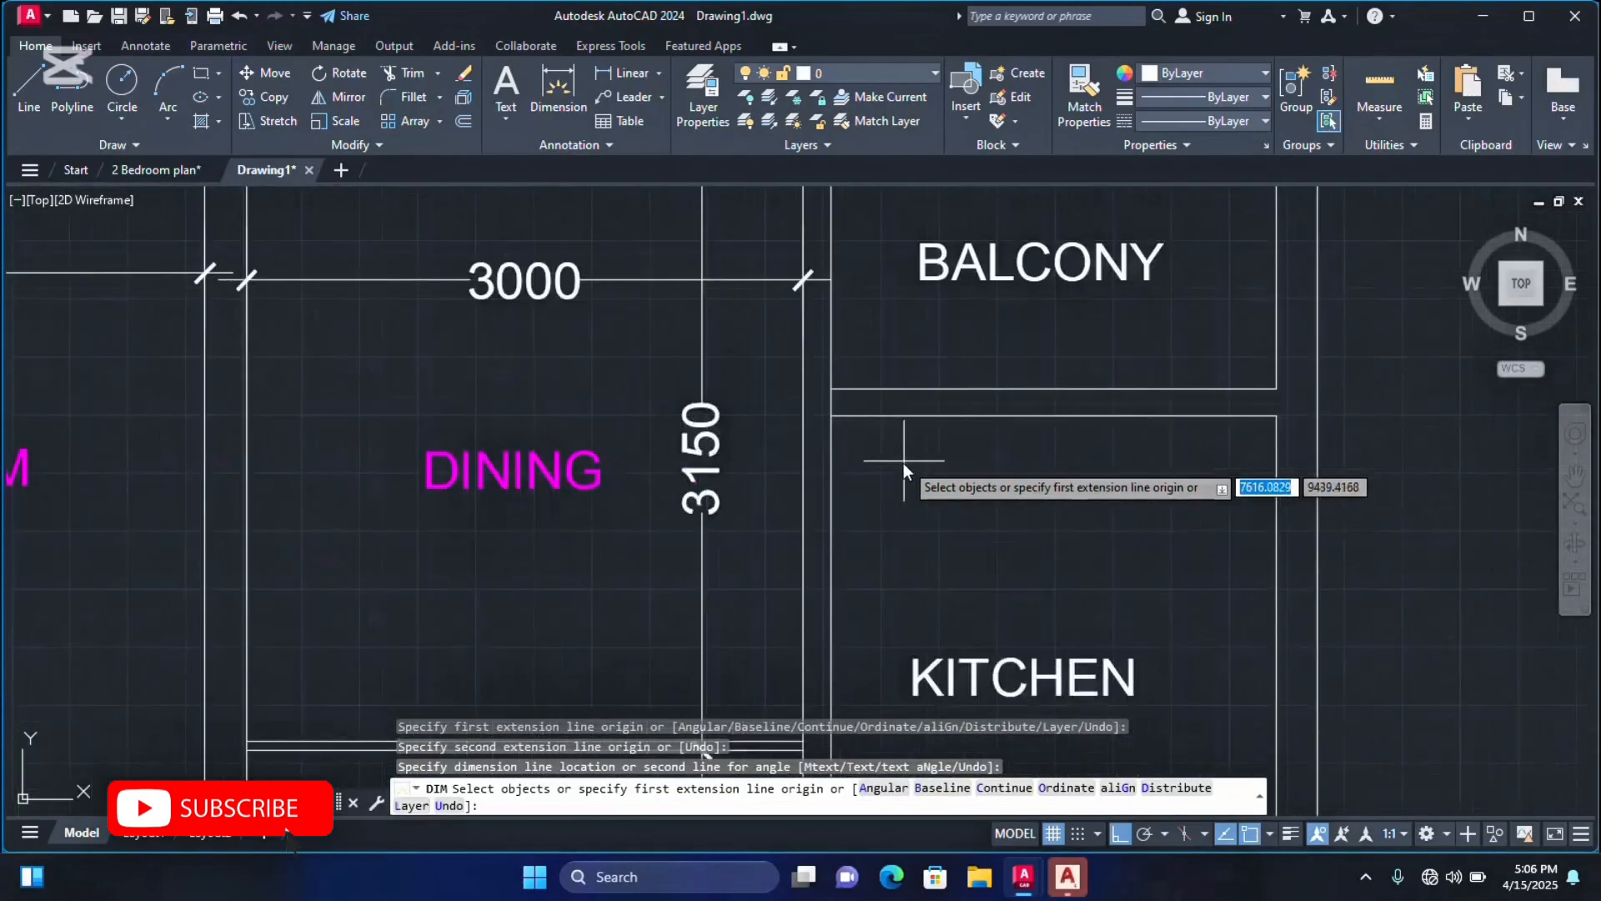
pyautogui.click(833, 418)
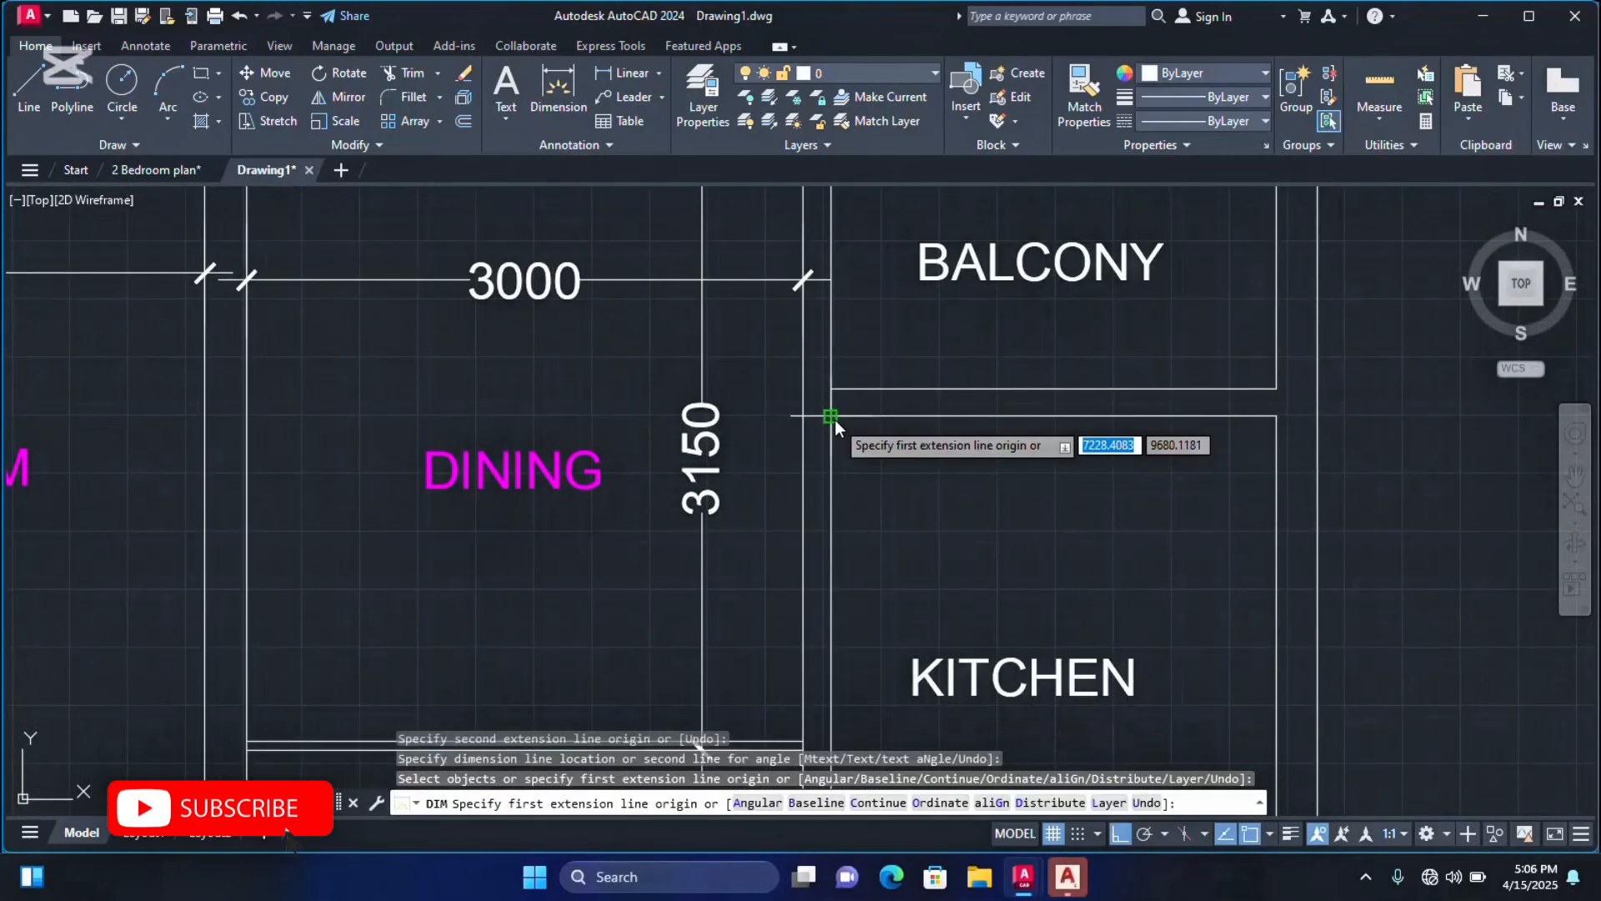
pyautogui.click(1277, 417)
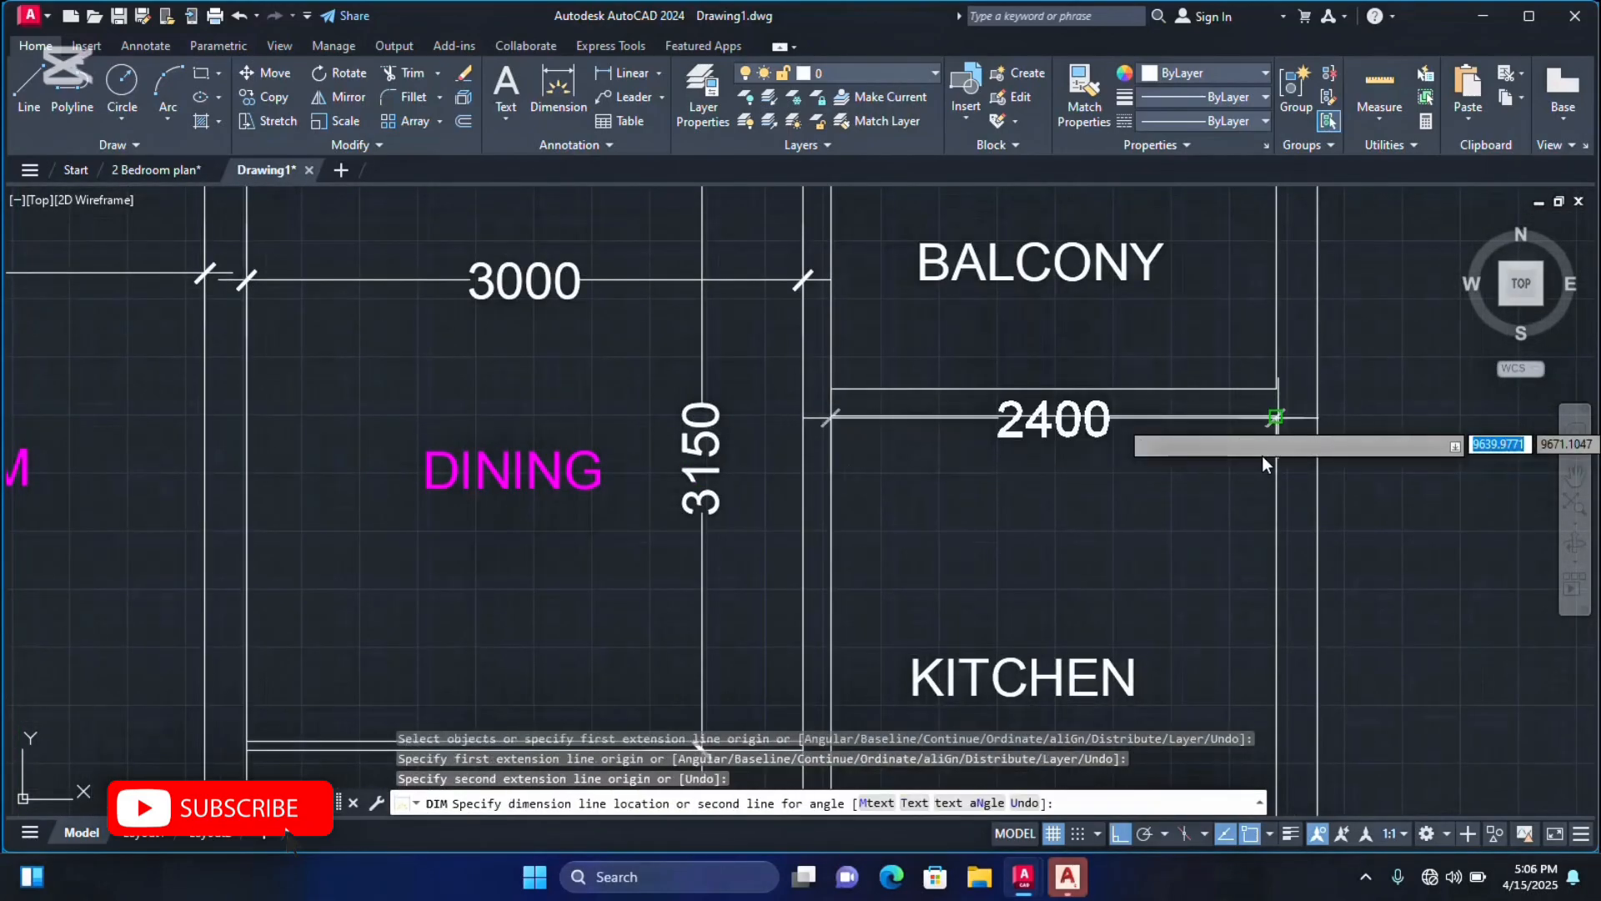
pyautogui.click(969, 365)
# Add a vertical dimension between the kitchen's upper-right and lower-right inner corners, placing it inside the room beside the KITCHEN label.
pyautogui.scroll(-2, 1025, 409)
pyautogui.scroll(4, 1159, 379)
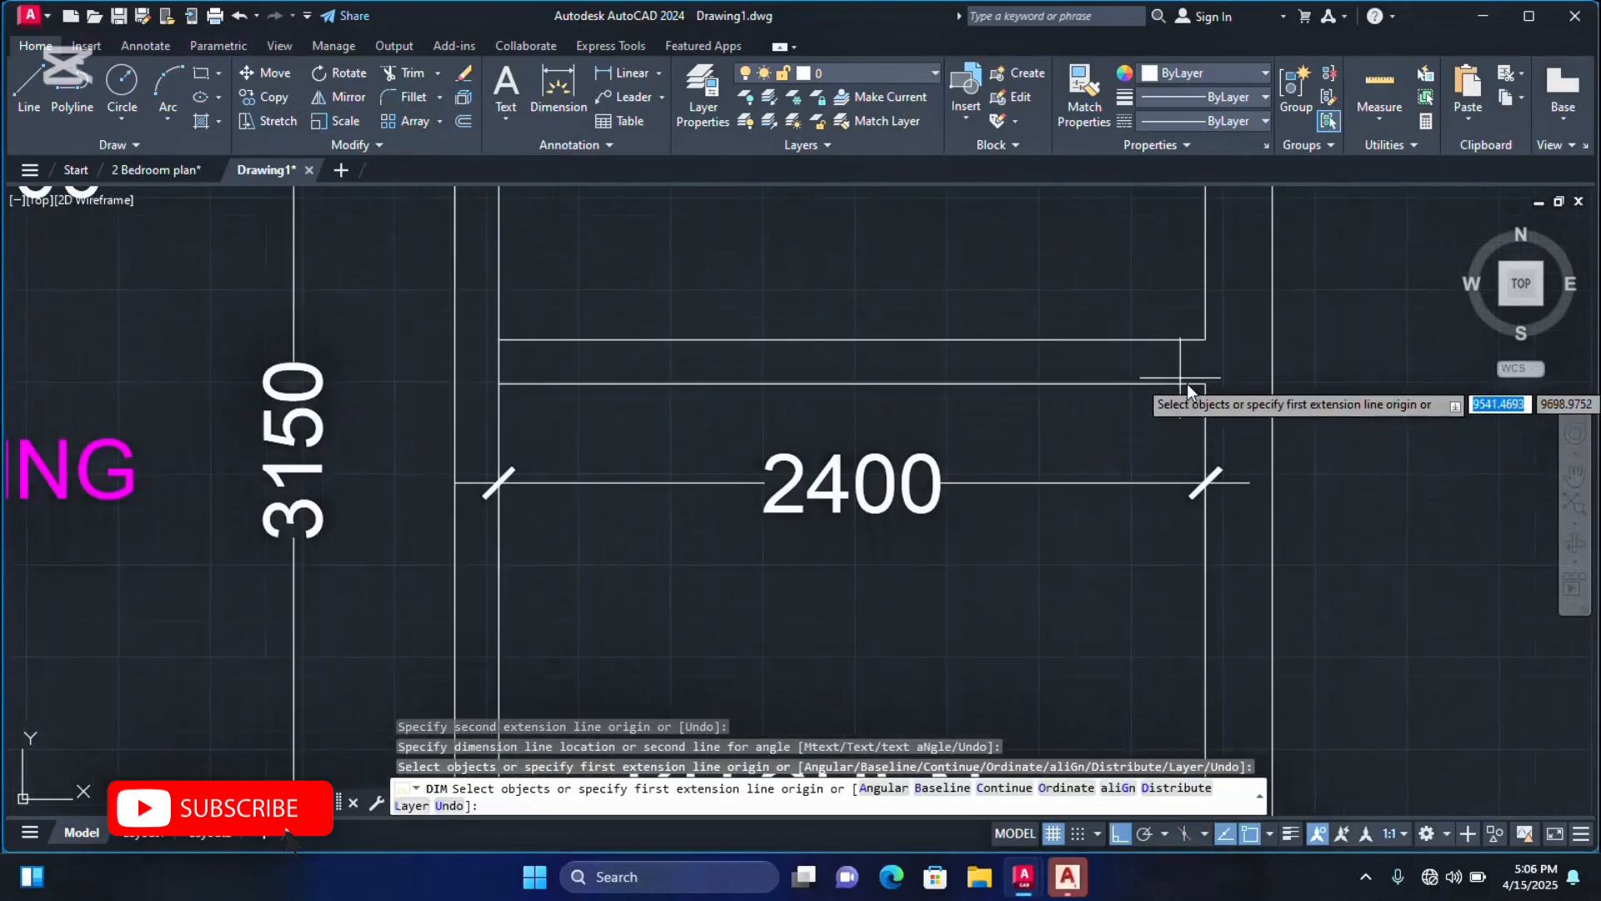
pyautogui.click(1204, 384)
pyautogui.scroll(-2, 1199, 359)
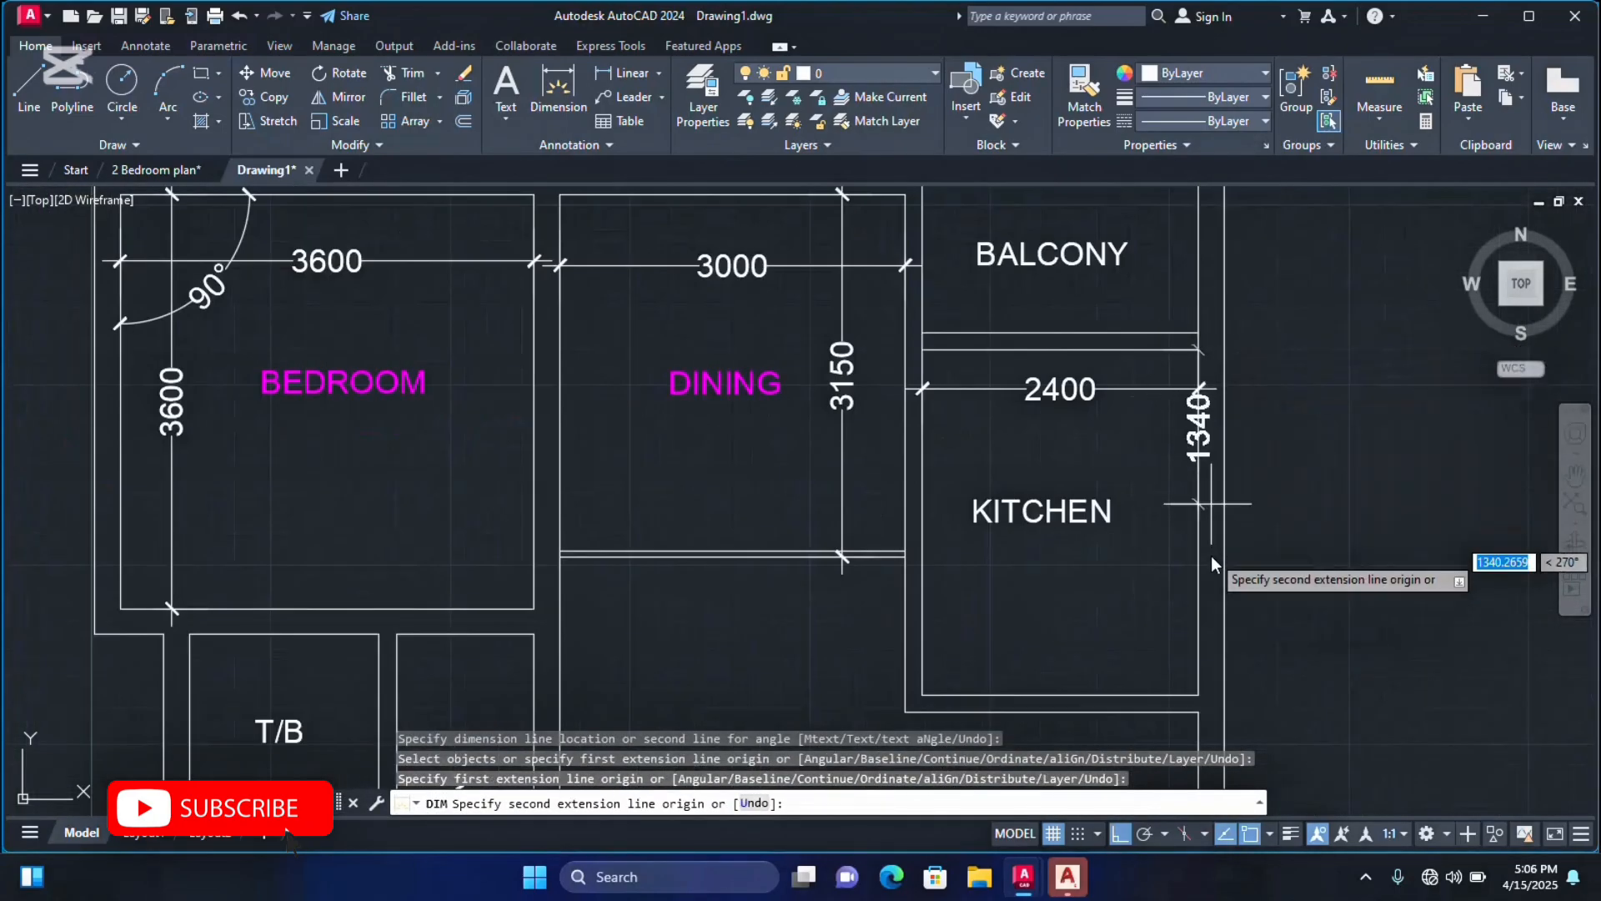
pyautogui.scroll(4, 1194, 688)
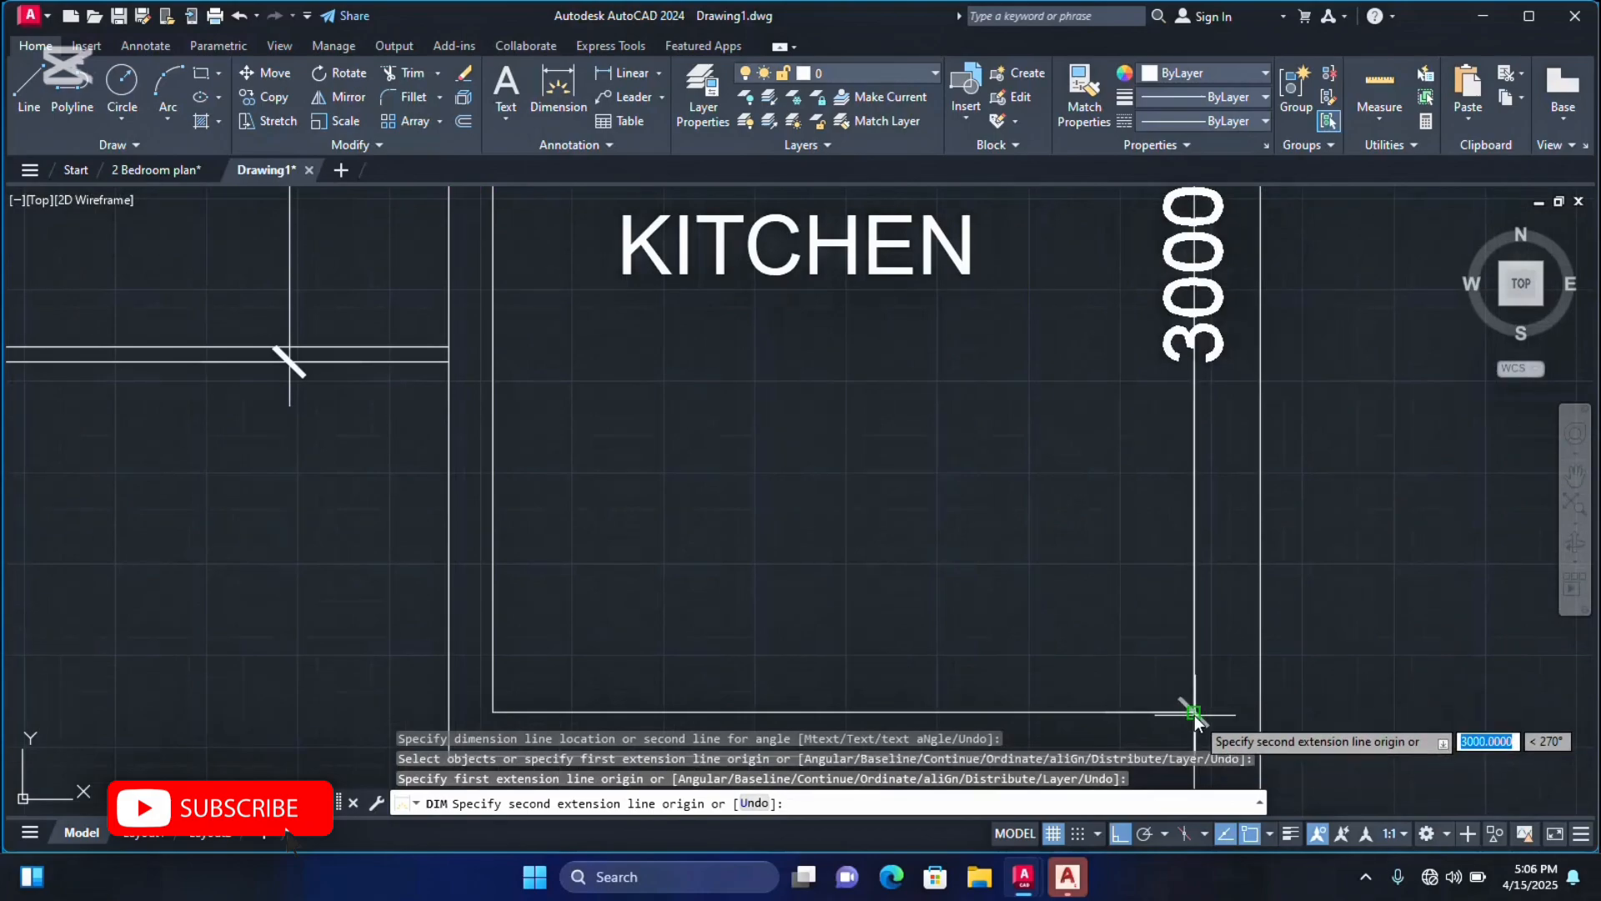
pyautogui.click(1194, 714)
pyautogui.scroll(-4, 1101, 627)
pyautogui.click(1097, 549)
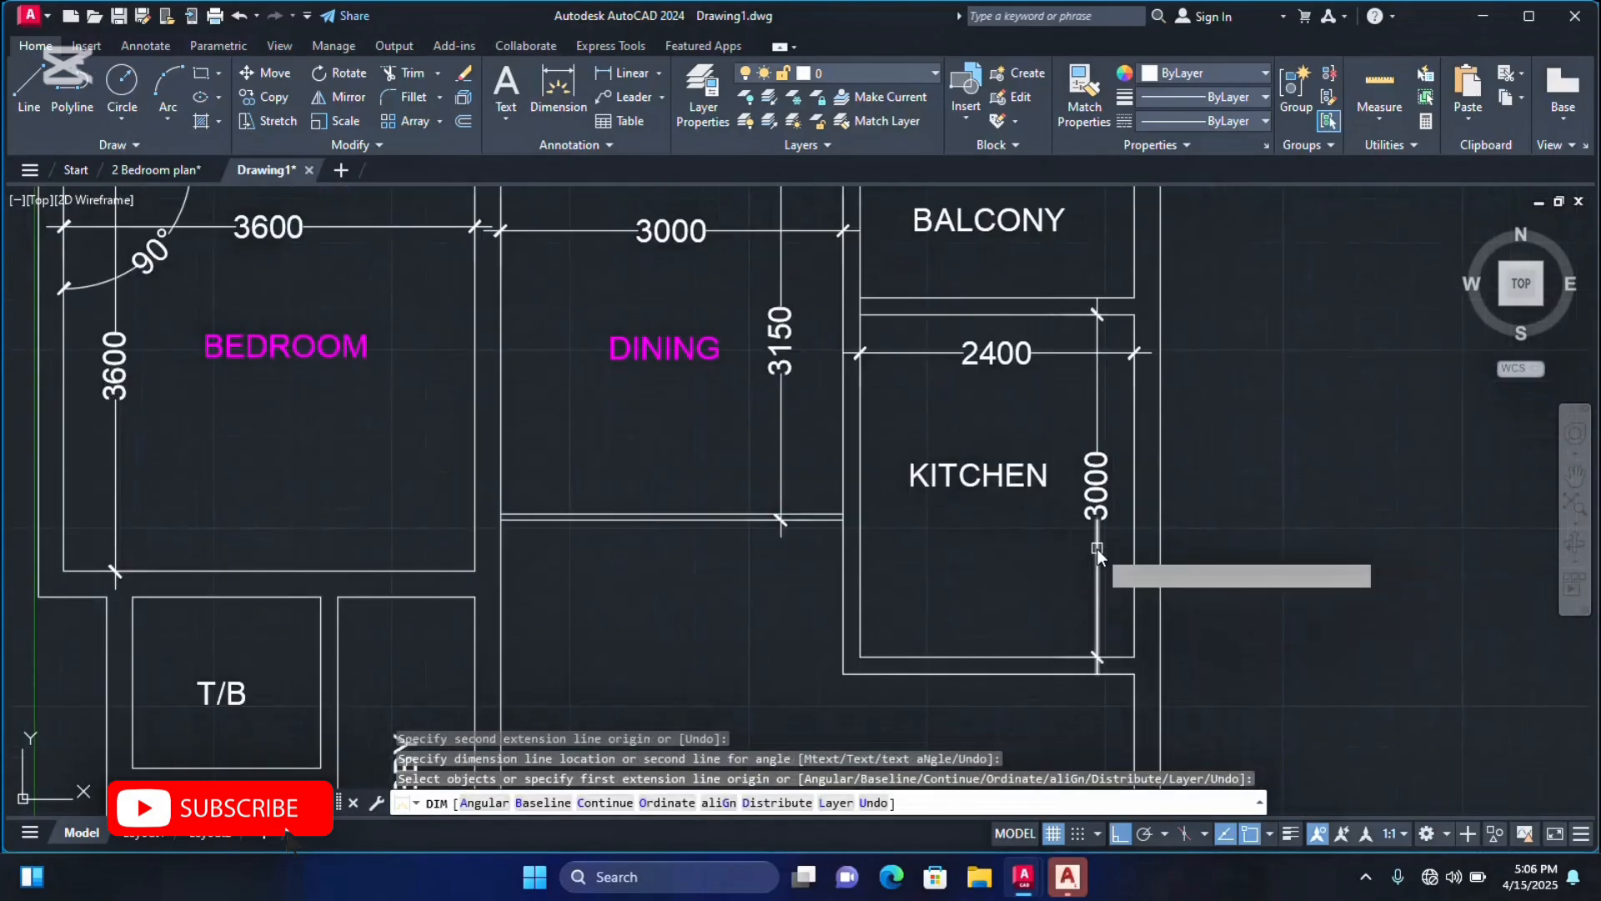
pyautogui.write('c')
pyautogui.press('Return')
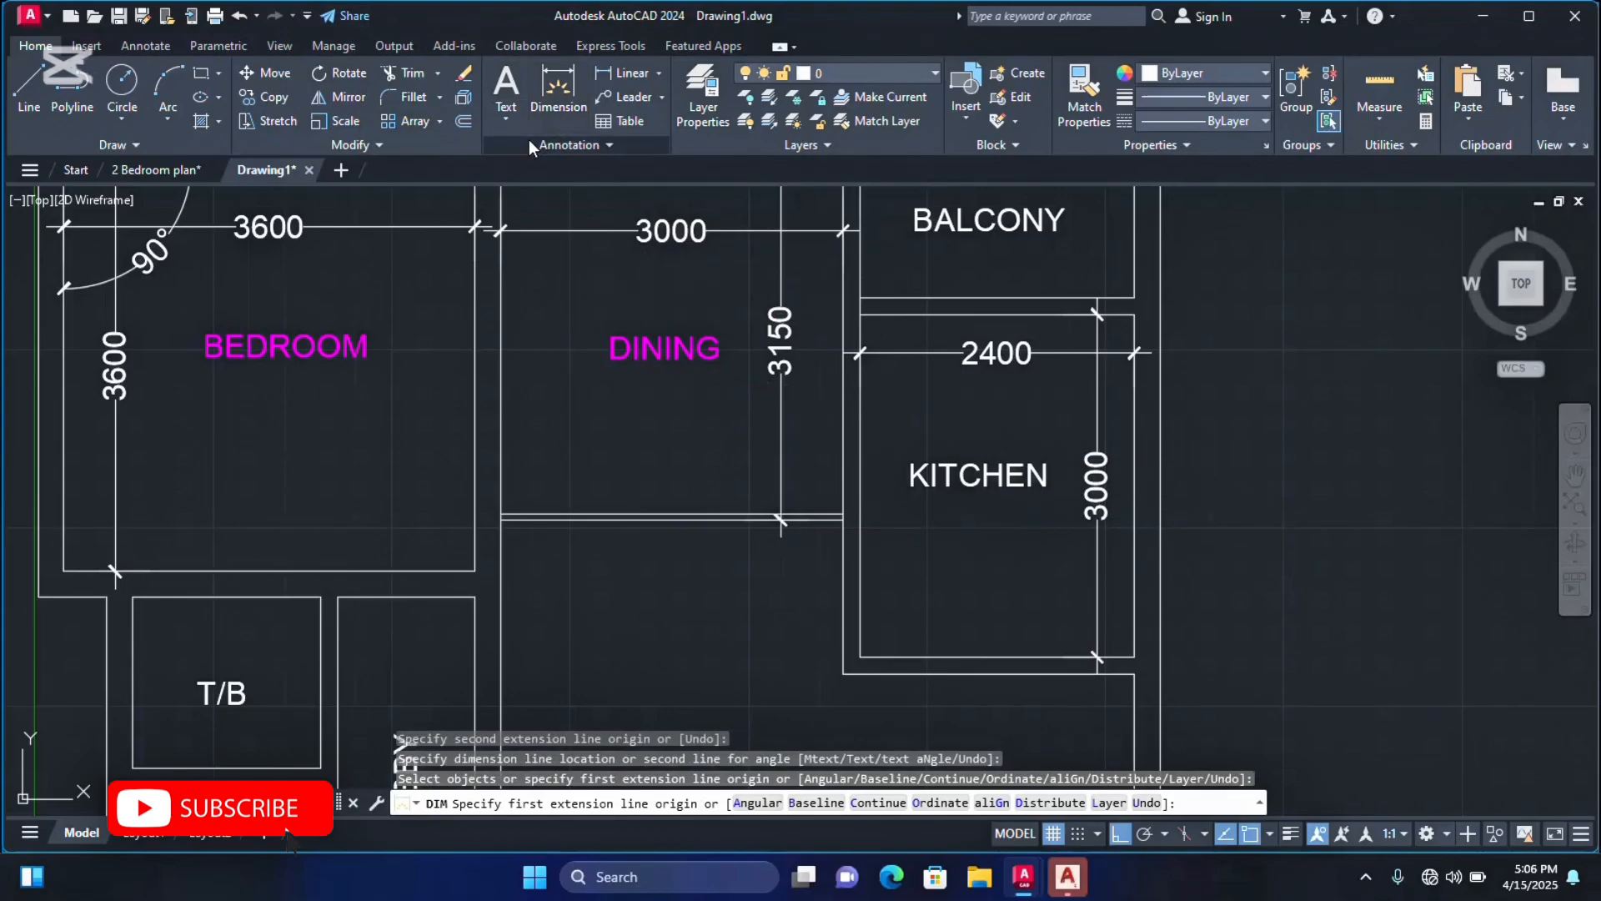
# Add a vertical dimension along the sitting room's right wall, from its lower-right corner to the kitchen's lower wall, placing it inside the room.
pyautogui.scroll(-6, 959, 434)
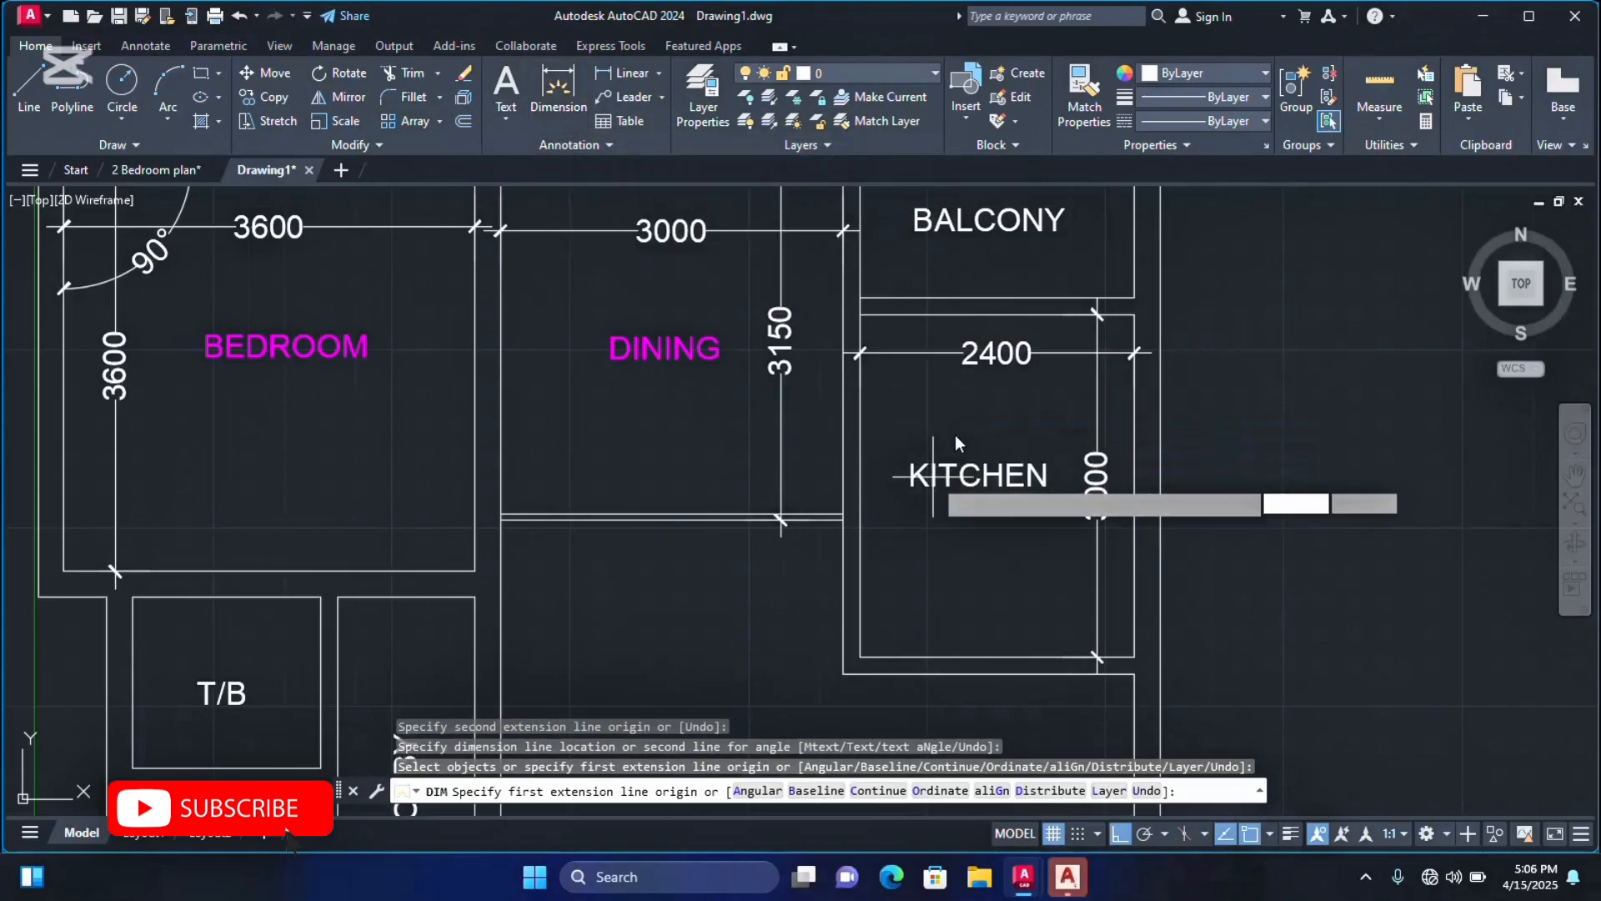
pyautogui.scroll(4, 1037, 609)
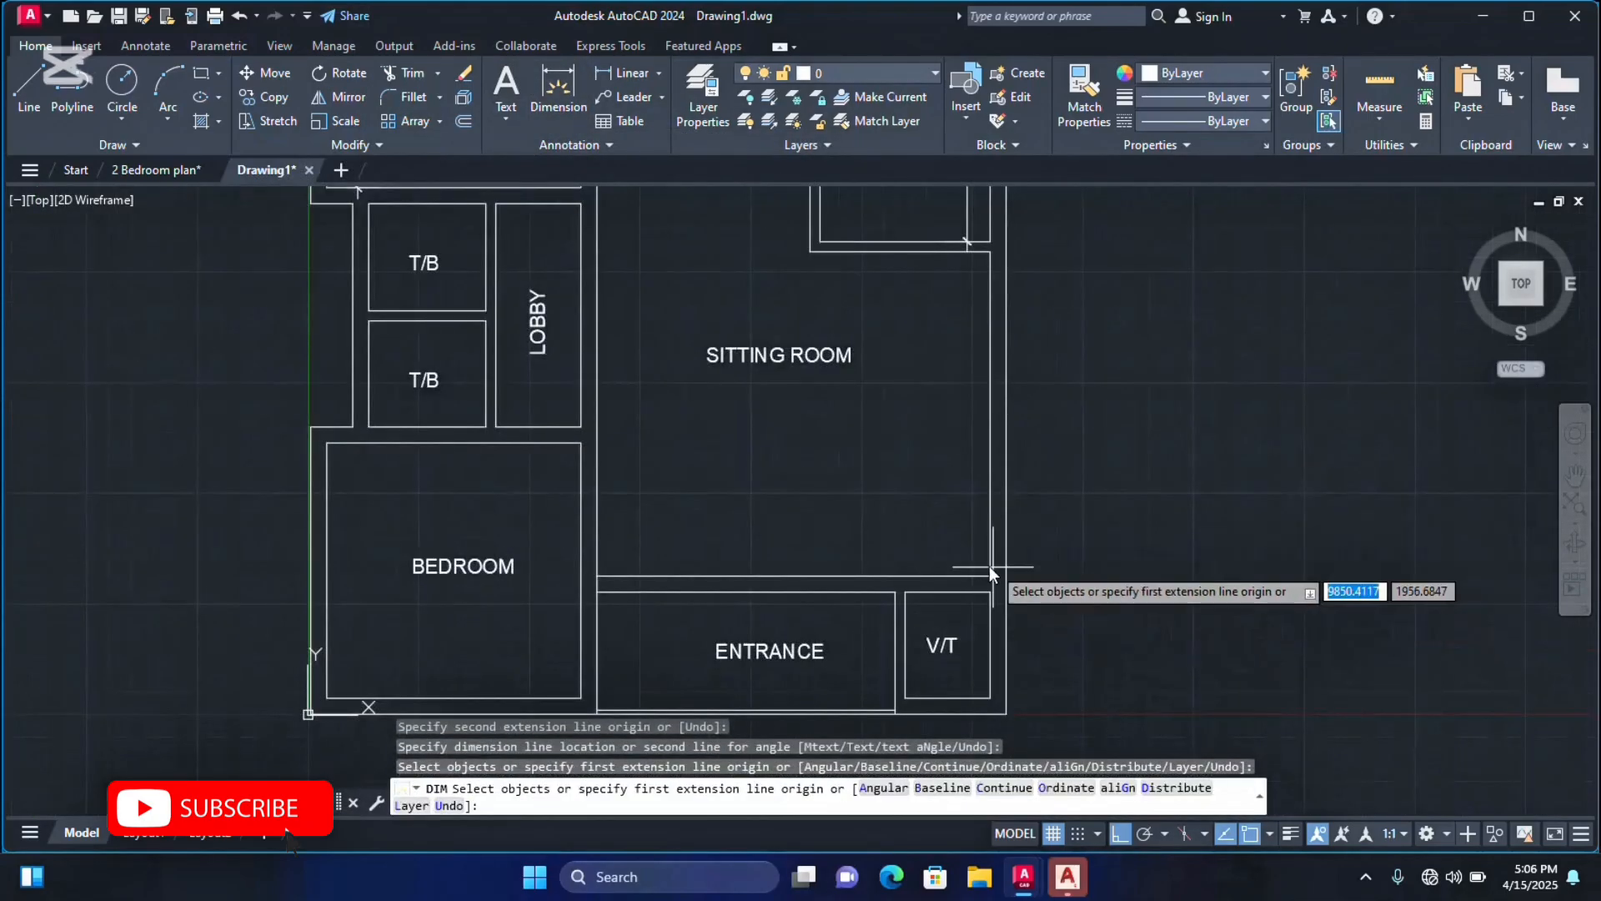
pyautogui.press('Return')
pyautogui.click(989, 575)
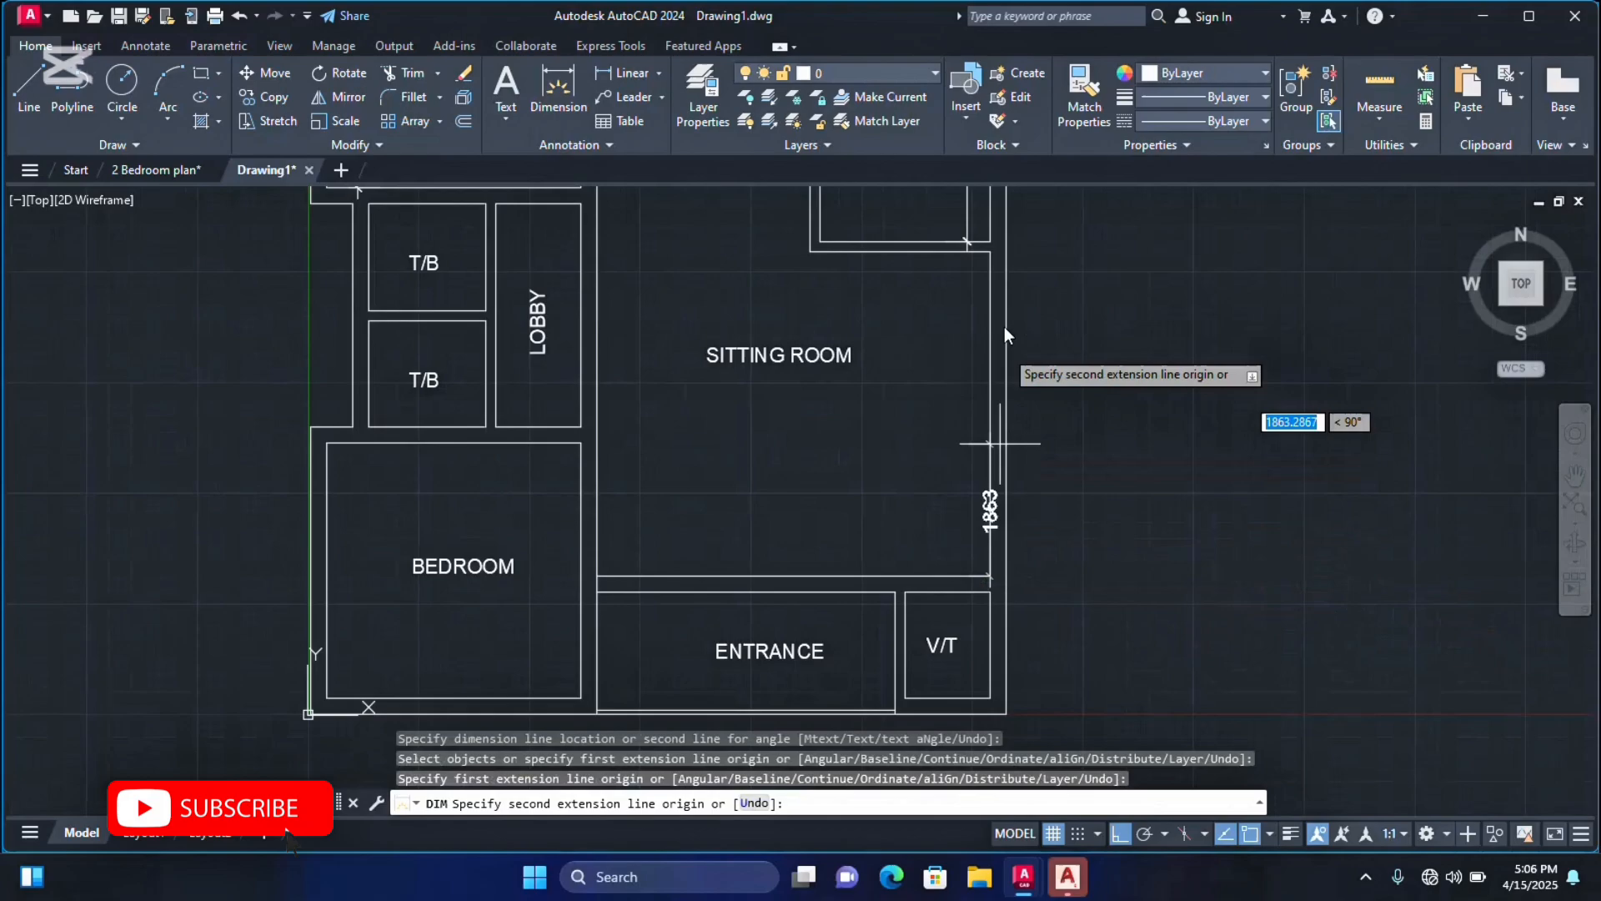
pyautogui.click(992, 251)
pyautogui.click(954, 367)
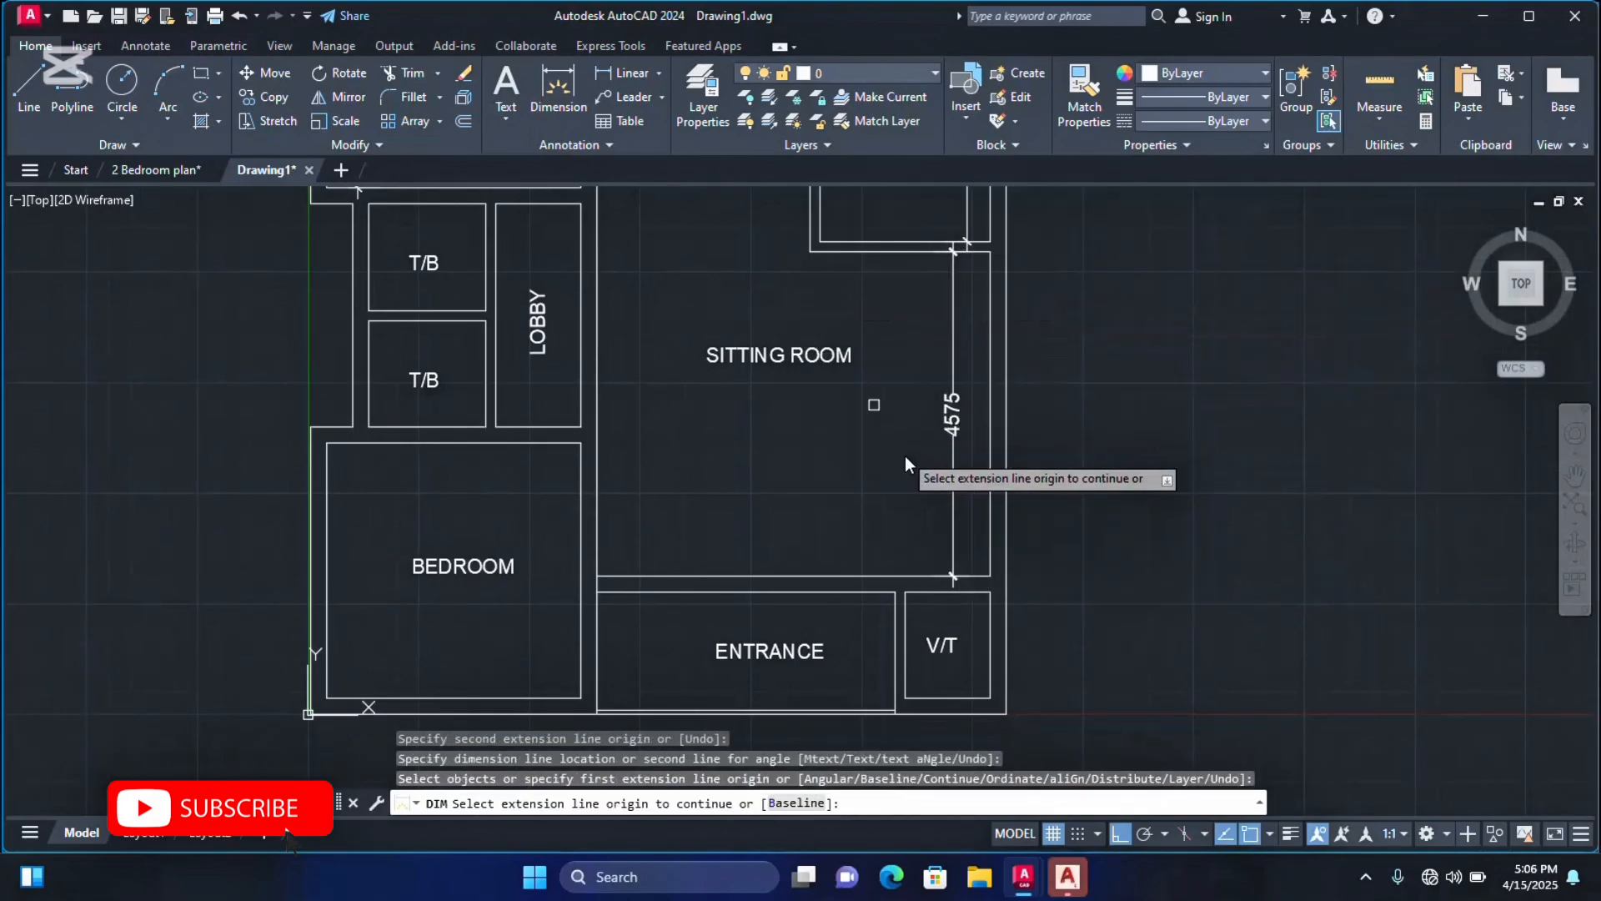
# Add a horizontal dimension across the sitting room from the corner below the kitchen to the opposite wall, placing it above the SITTING ROOM label.
pyautogui.scroll(-2, 937, 292)
pyautogui.scroll(5, 949, 302)
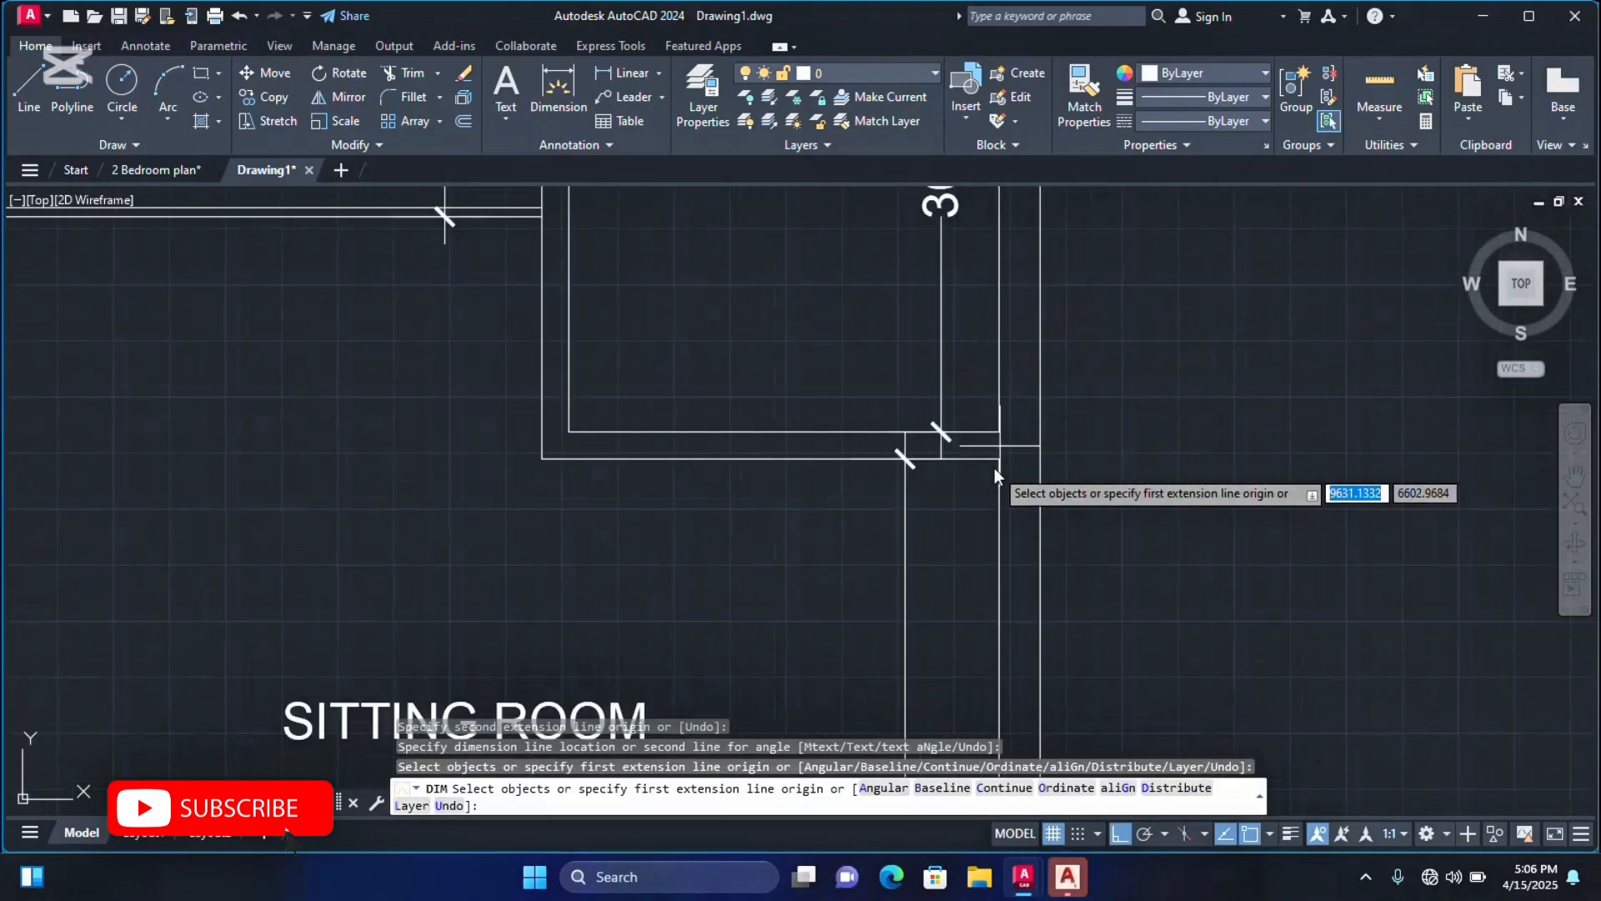
pyautogui.press('Return')
pyautogui.click(1000, 459)
pyautogui.scroll(-3, 1003, 457)
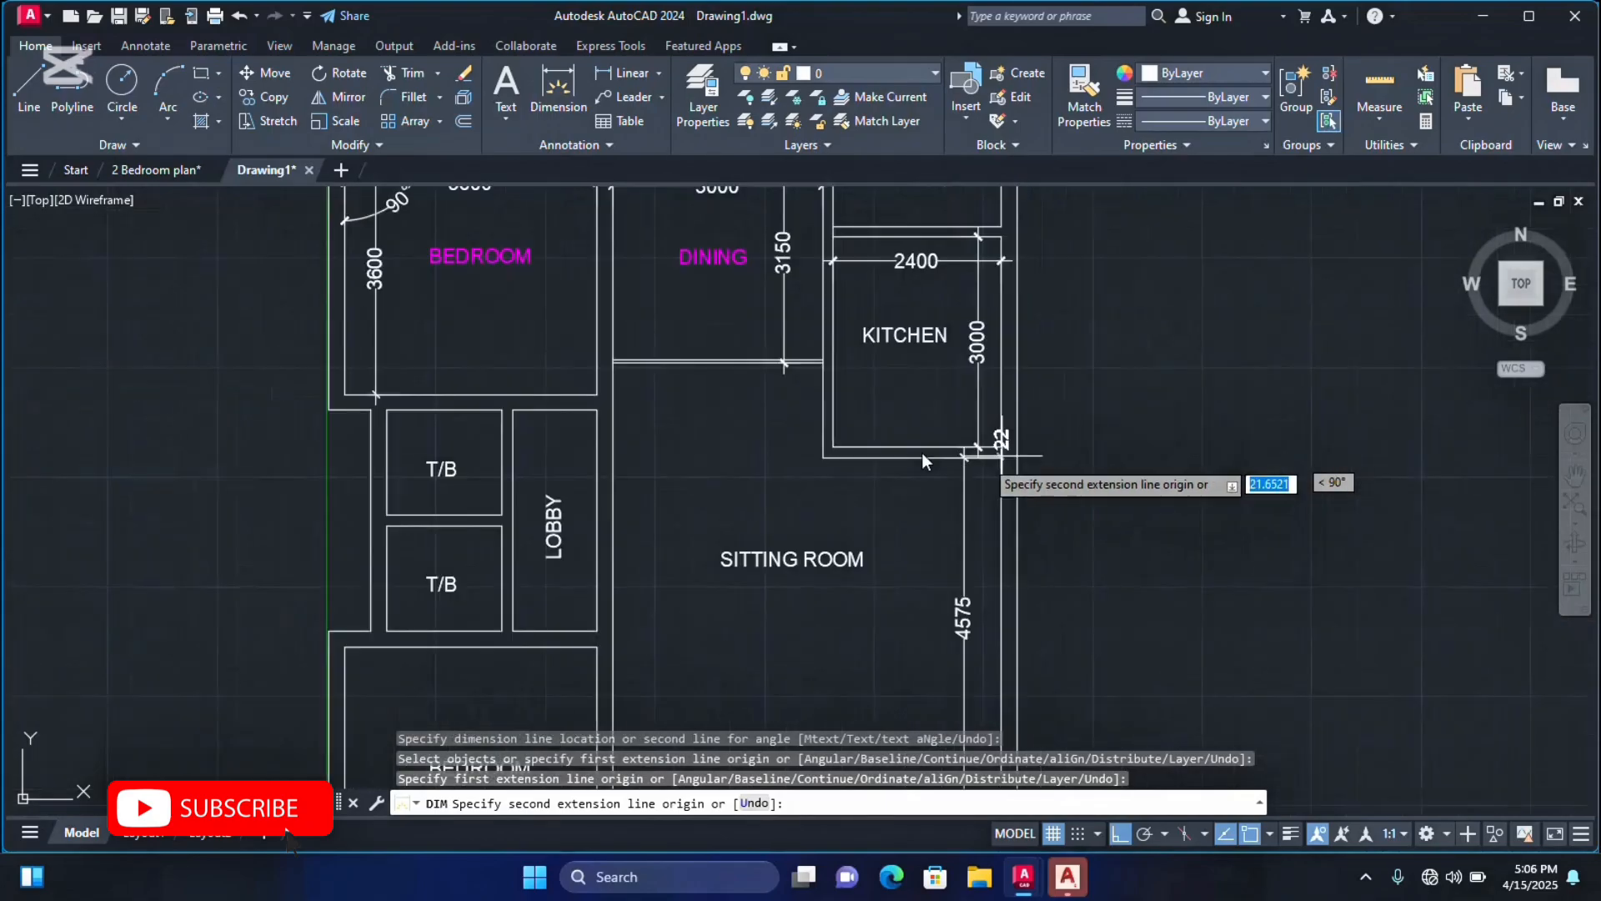
pyautogui.click(615, 364)
pyautogui.scroll(2, 754, 504)
pyautogui.click(773, 481)
# Add a horizontal dimension between the upper T/B room's upper inner corners, placing it inside the room above the T/B label.
pyautogui.scroll(-2, 814, 390)
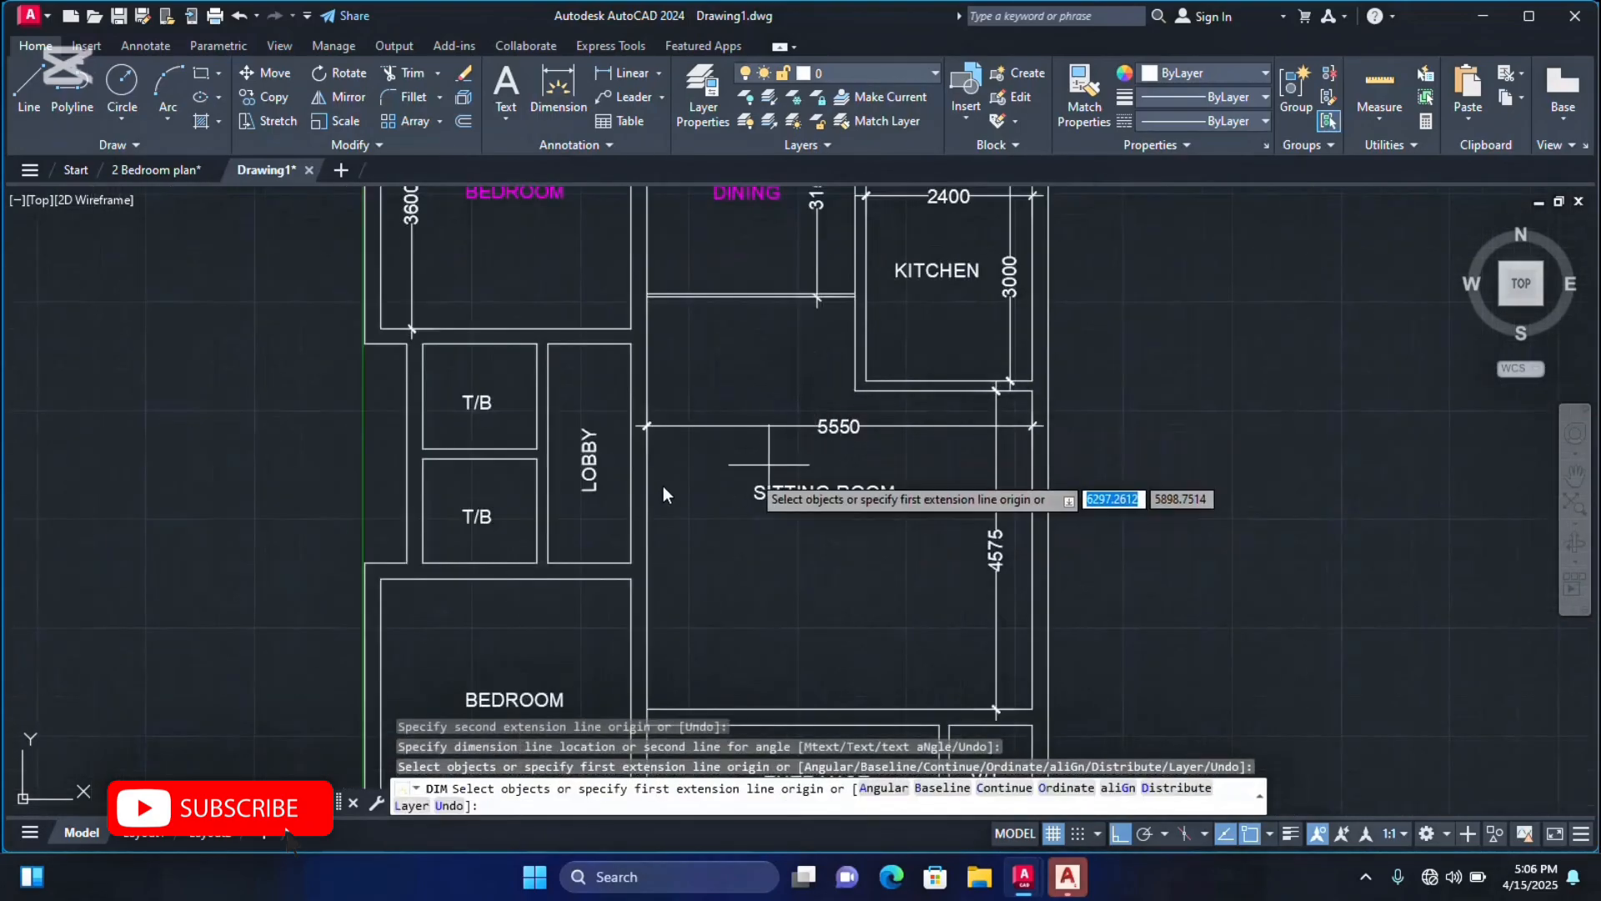
pyautogui.scroll(3, 367, 325)
pyautogui.press('Return')
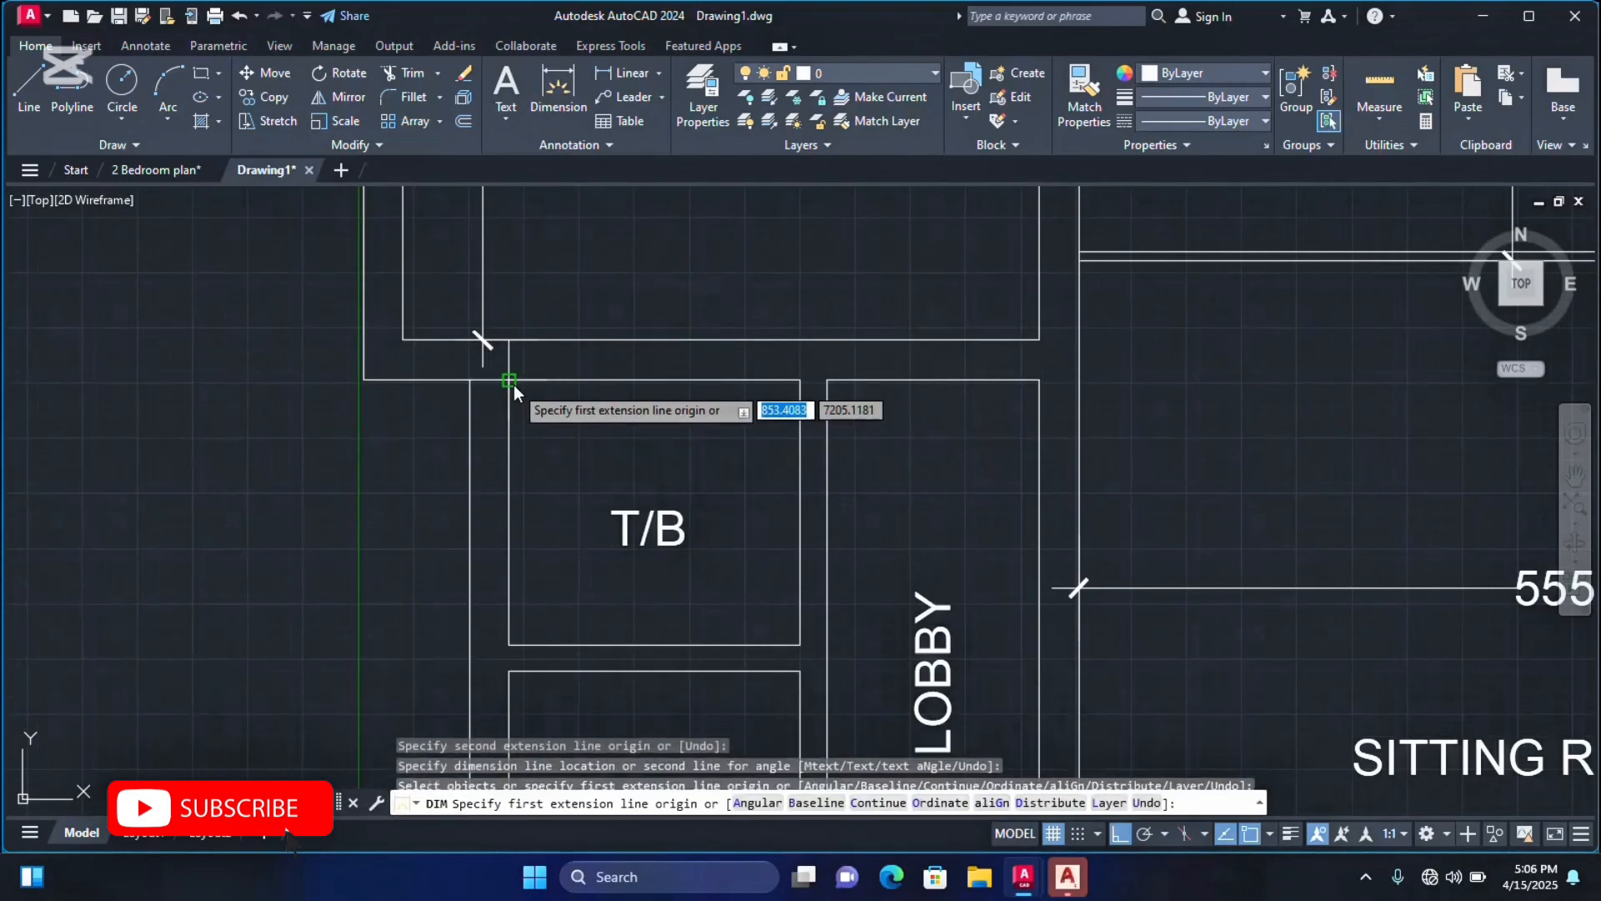
pyautogui.click(514, 384)
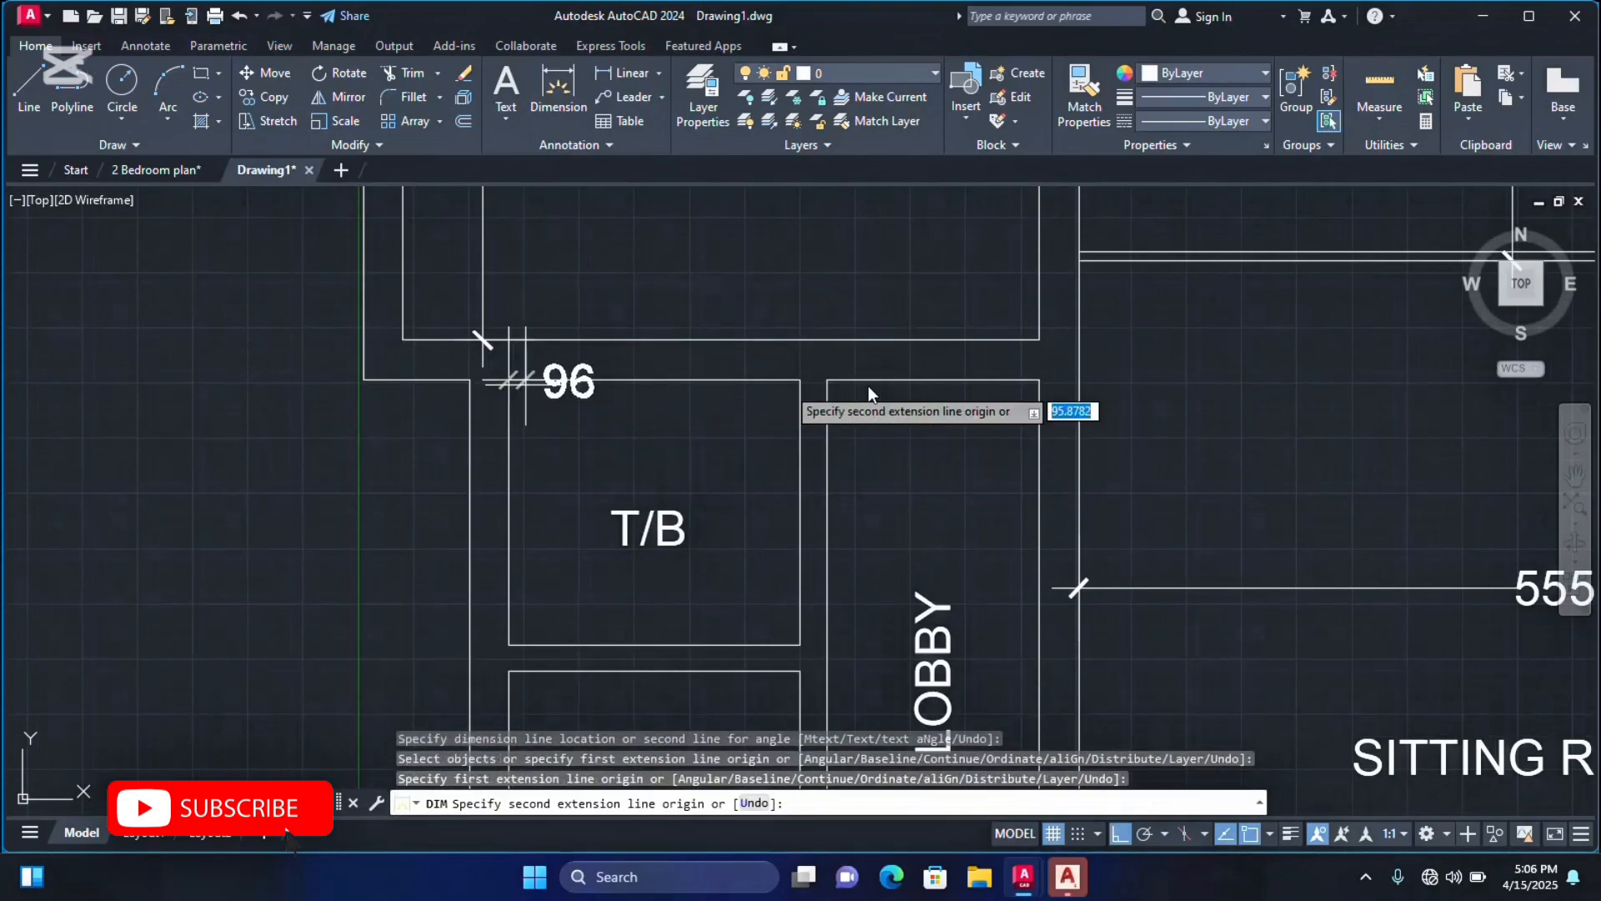
pyautogui.click(799, 380)
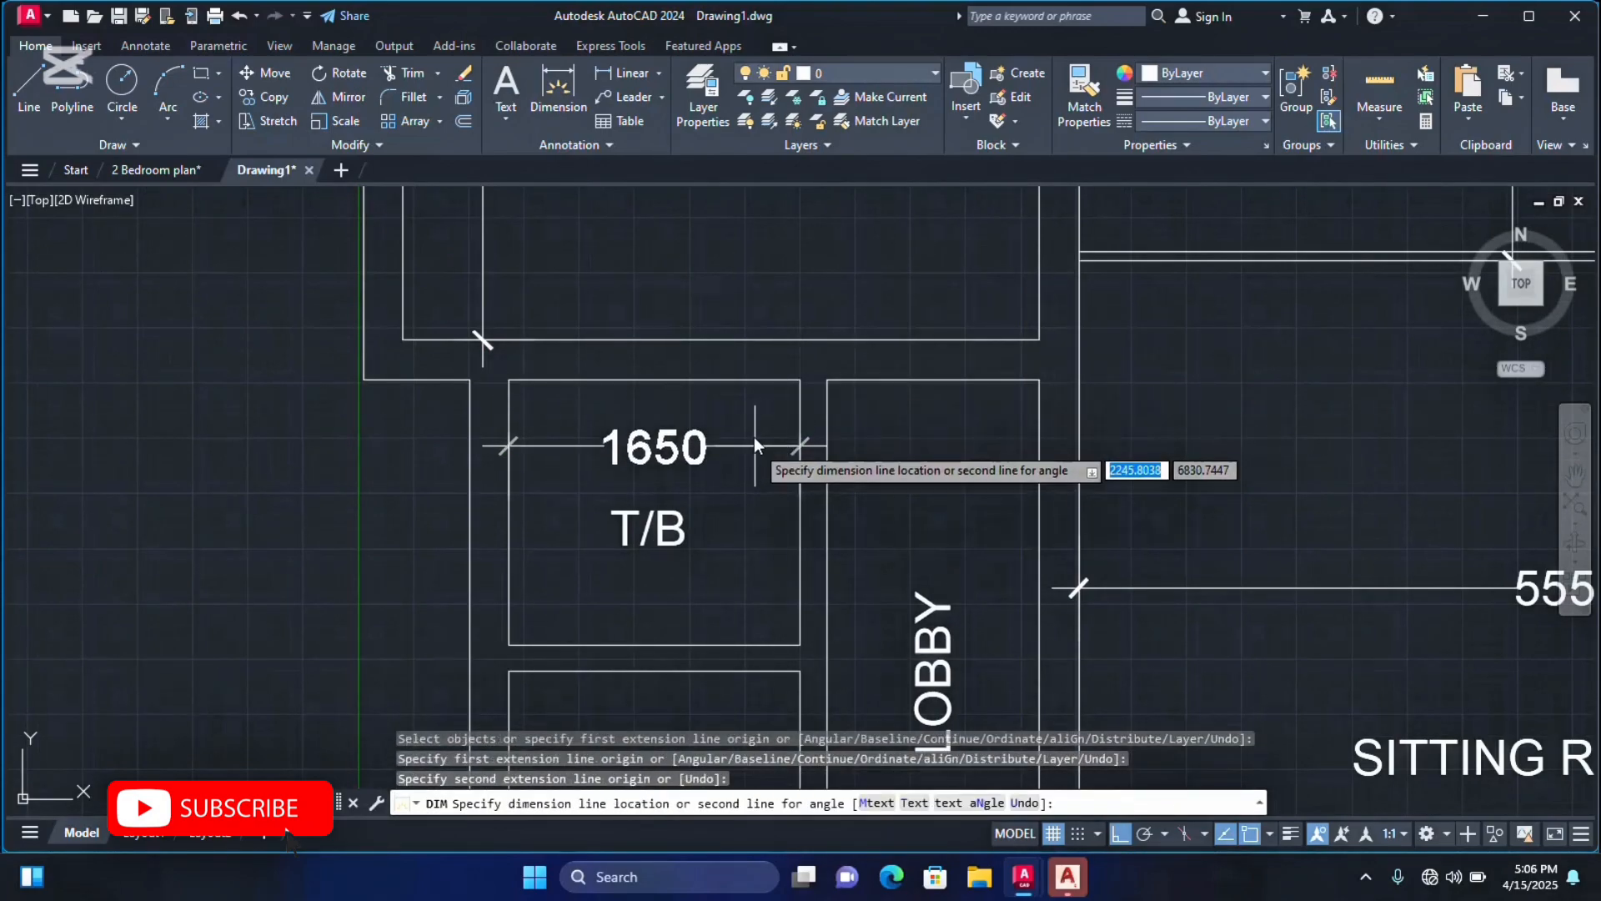
pyautogui.click(754, 432)
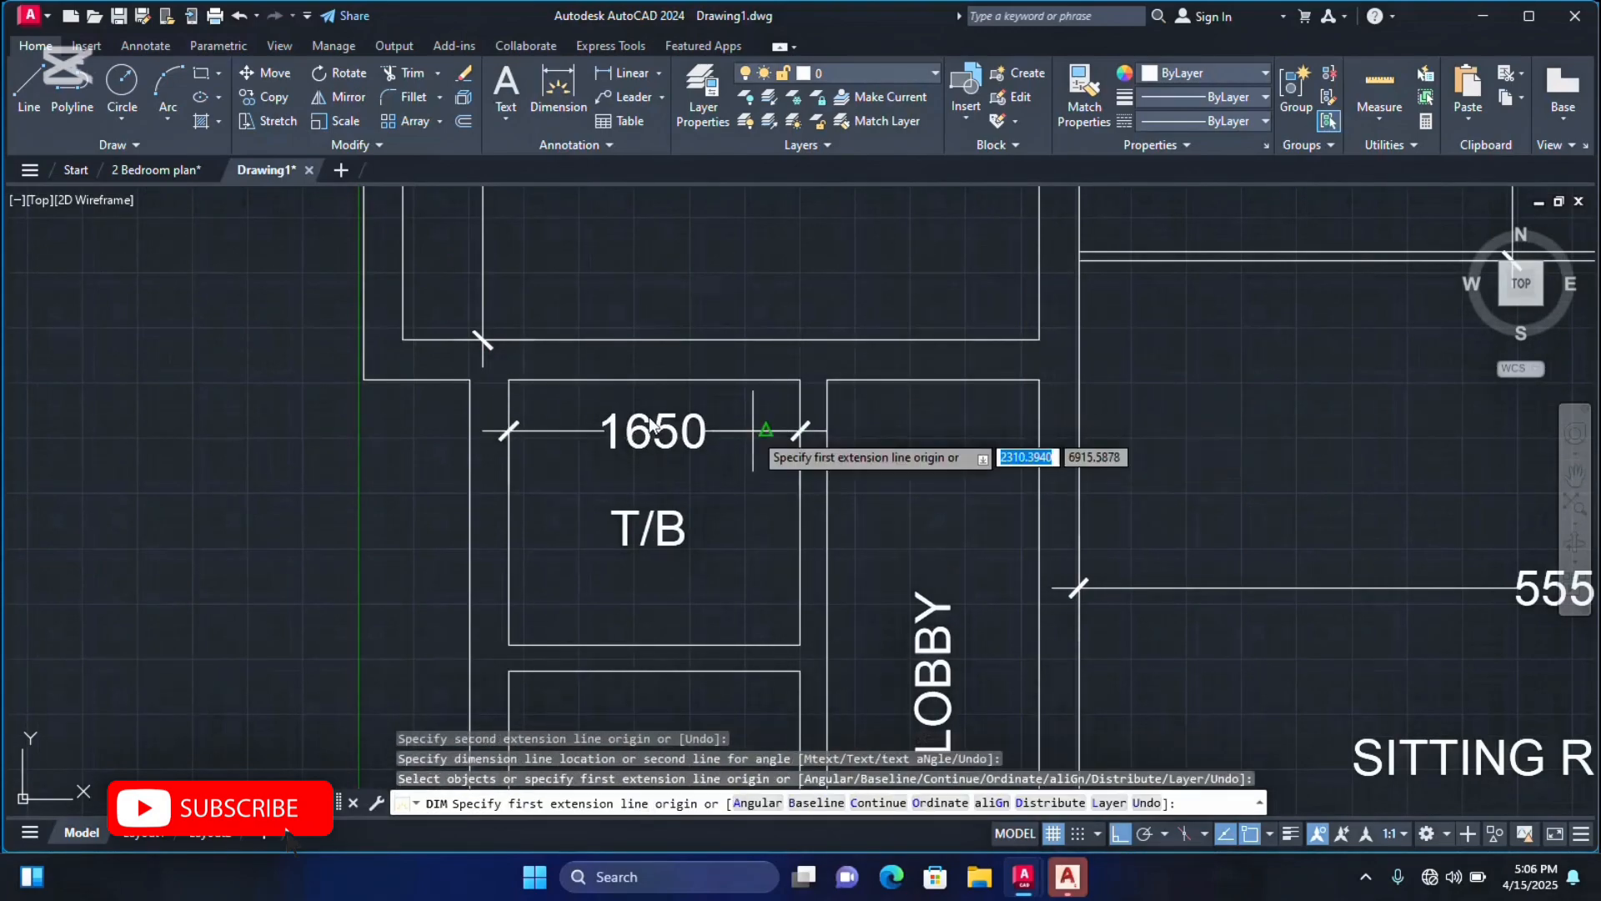
# Add a vertical dimension between the upper T/B room's upper-left and lower-left inner corners, placing it inside beside the T/B label.
pyautogui.click(507, 379)
pyautogui.click(509, 646)
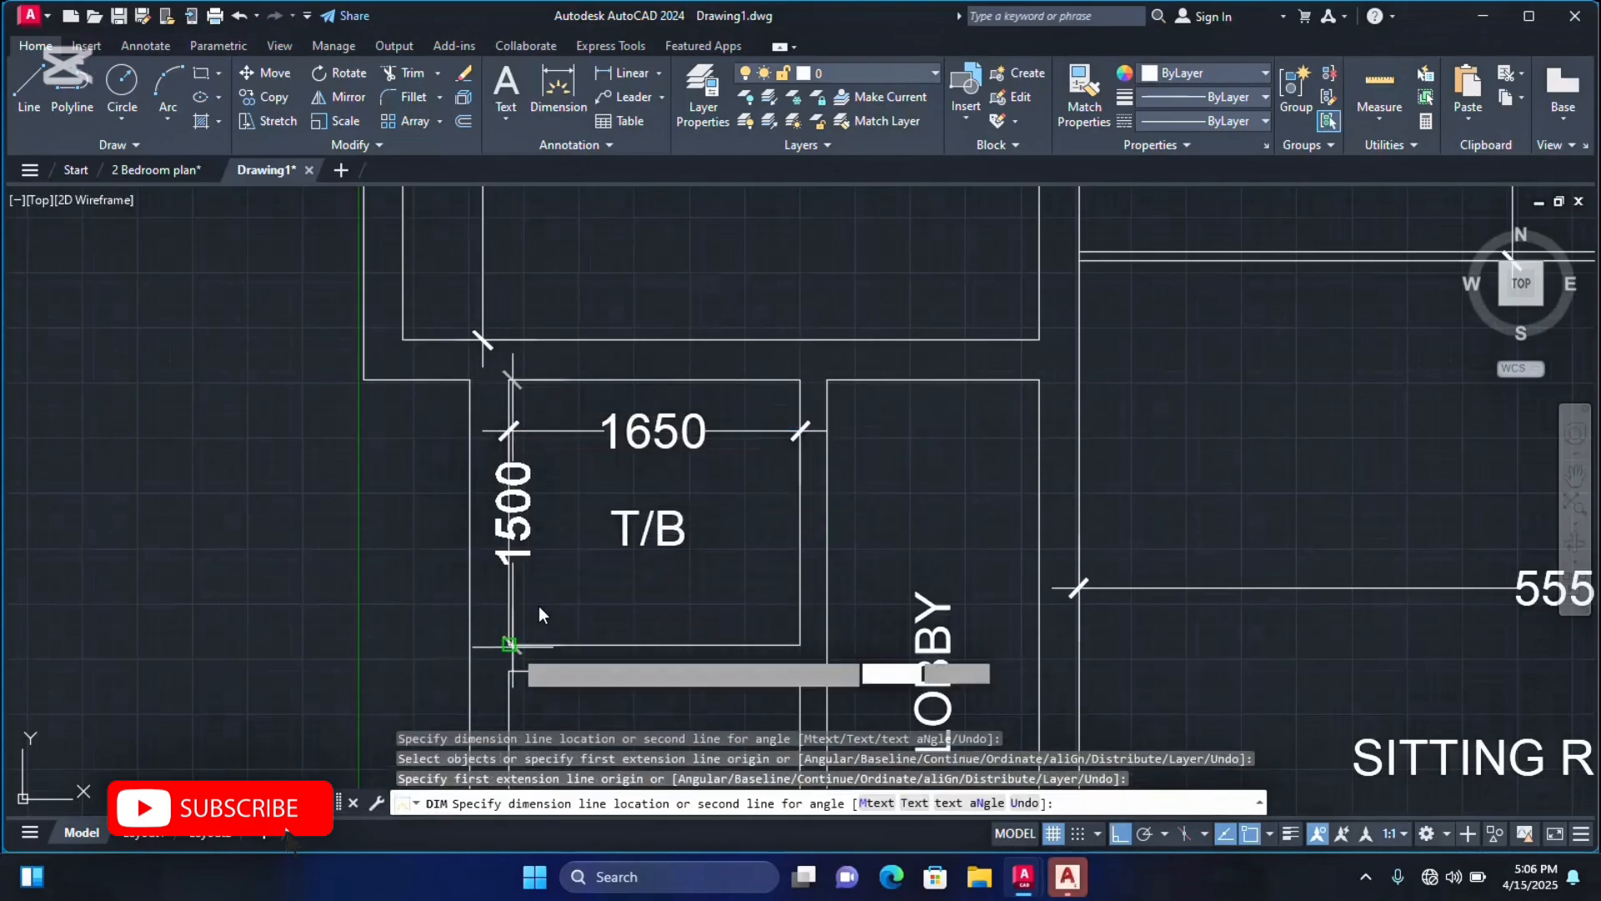
pyautogui.click(577, 593)
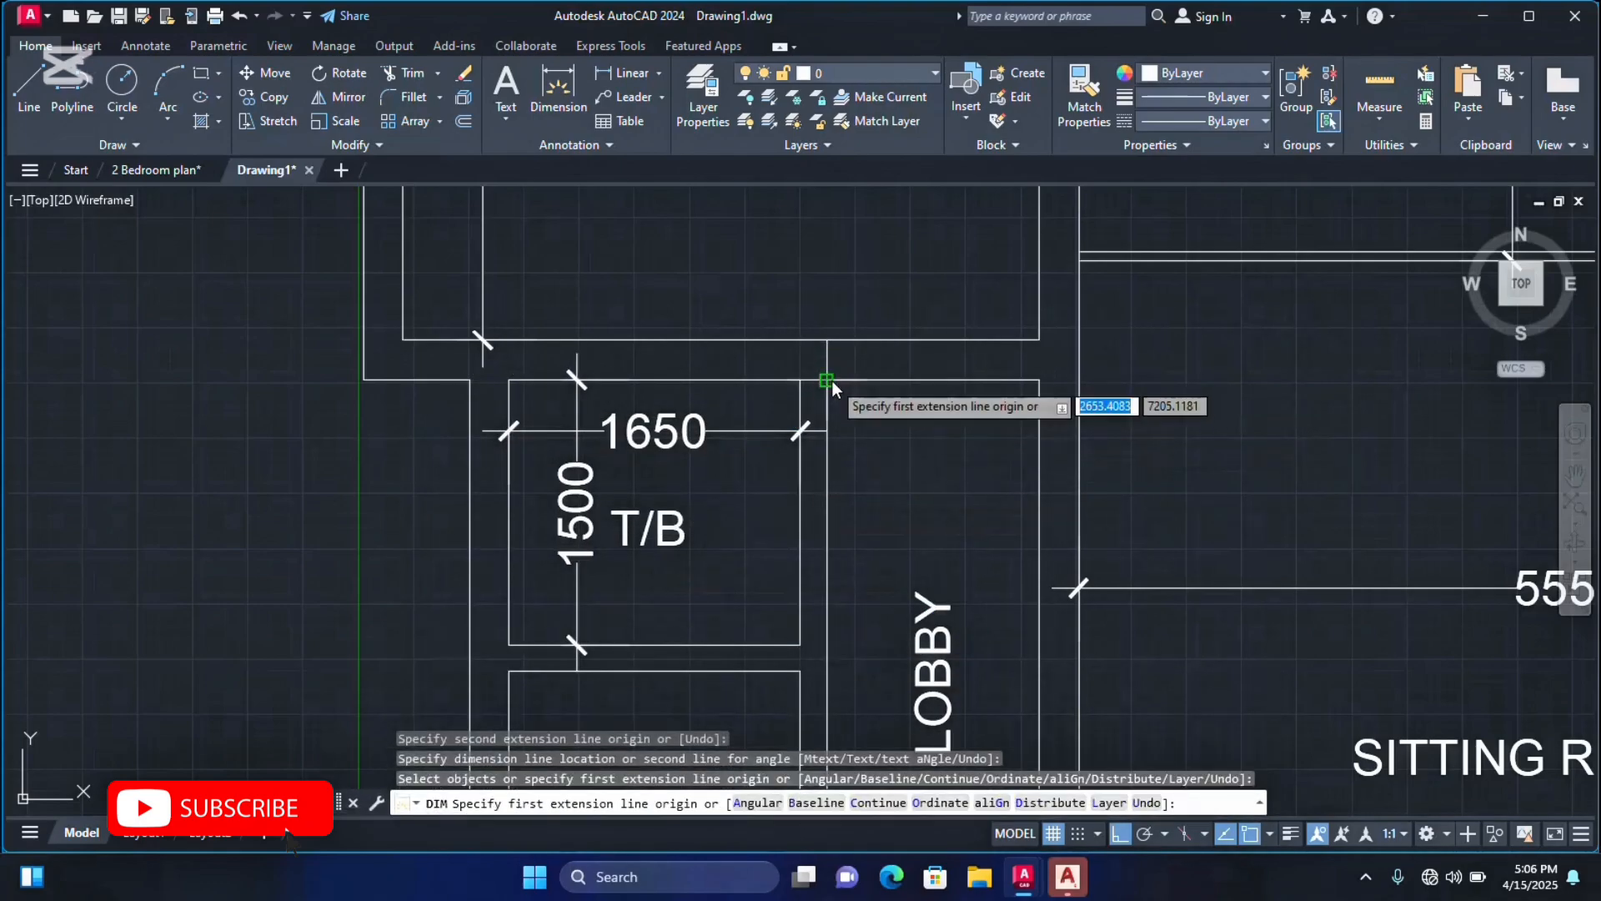
# Add a horizontal dimension between the lobby's upper inner corners, placing it above the LOBBY label in line with the T/B width dimension.
pyautogui.click(827, 380)
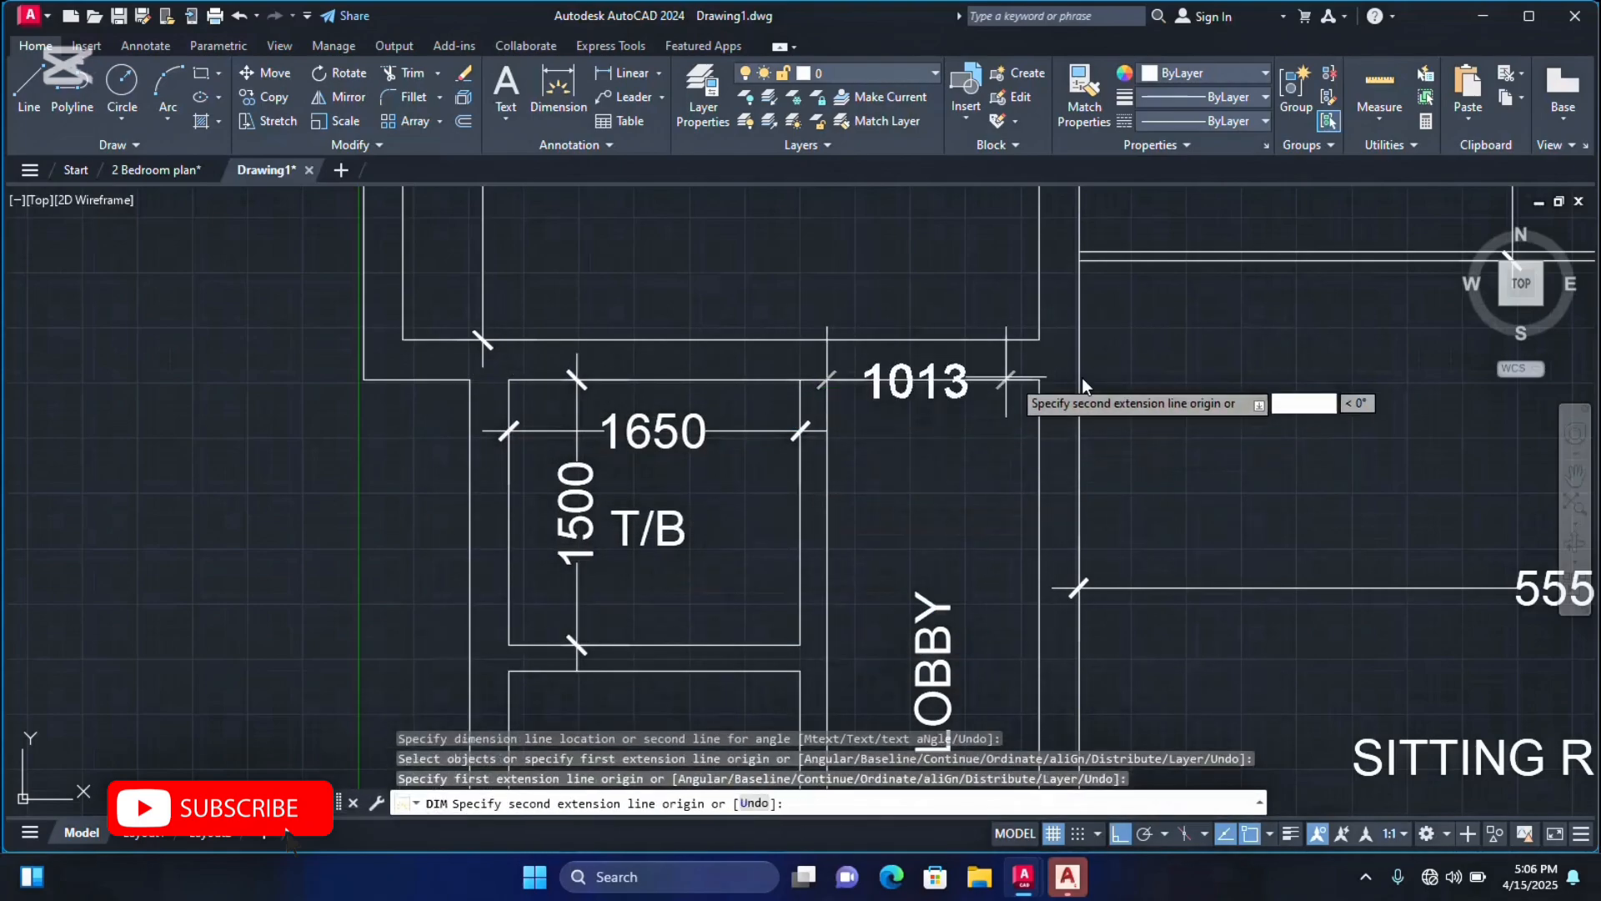
pyautogui.click(1038, 381)
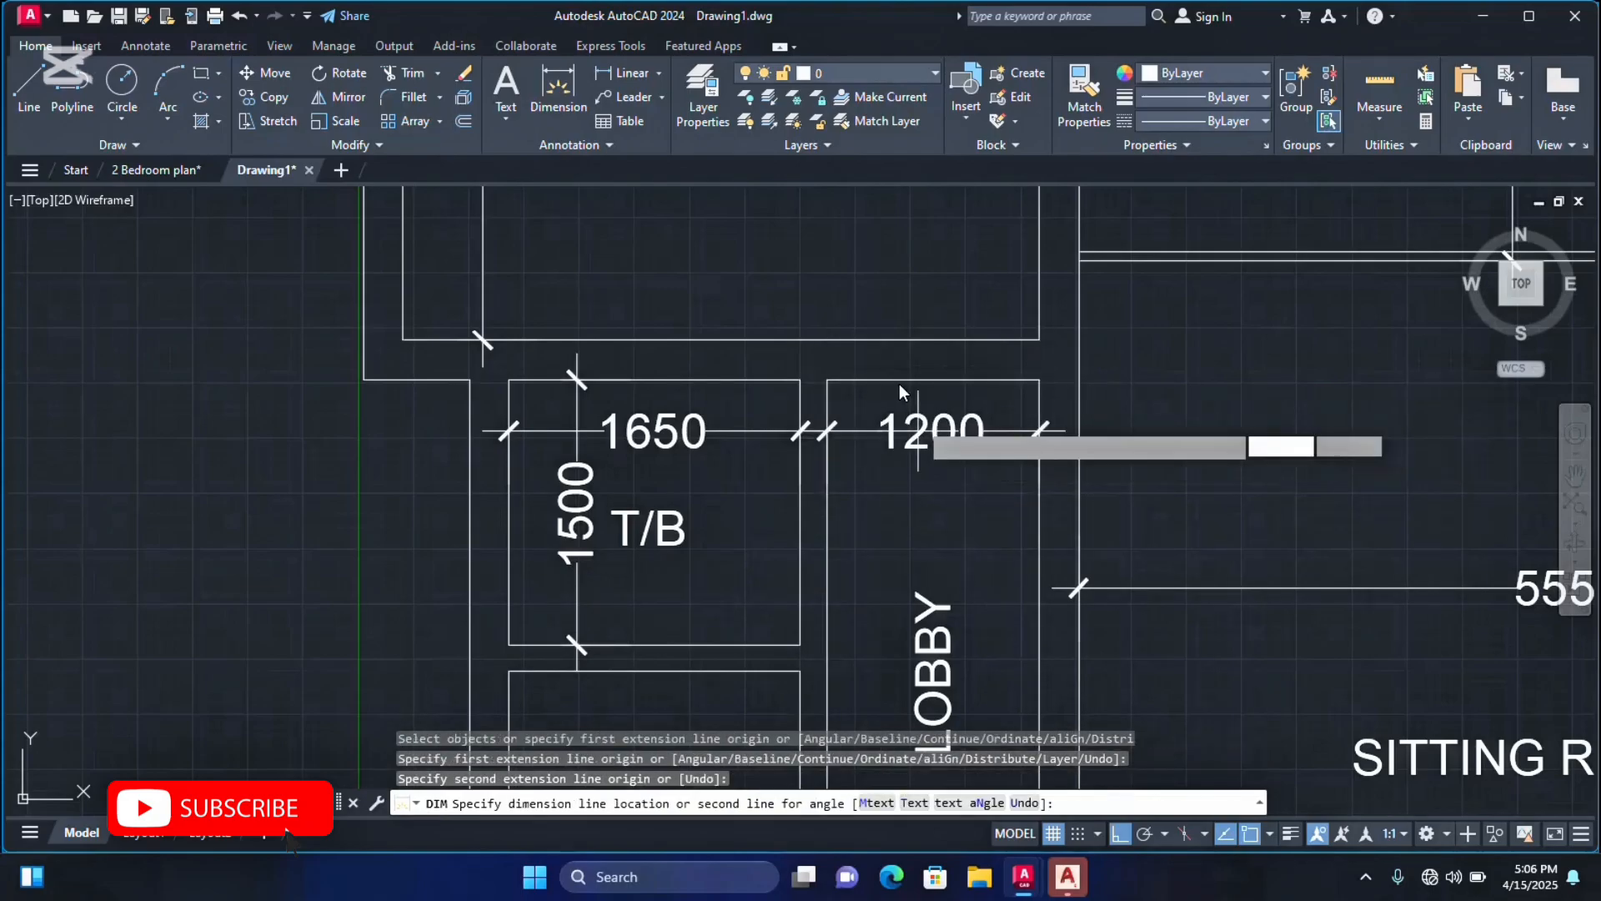
pyautogui.click(899, 384)
# Add a horizontal dimension between the lower T/B room's upper inner corners, placing it inside the room above the T/B label.
pyautogui.scroll(-5, 872, 457)
pyautogui.scroll(3, 818, 502)
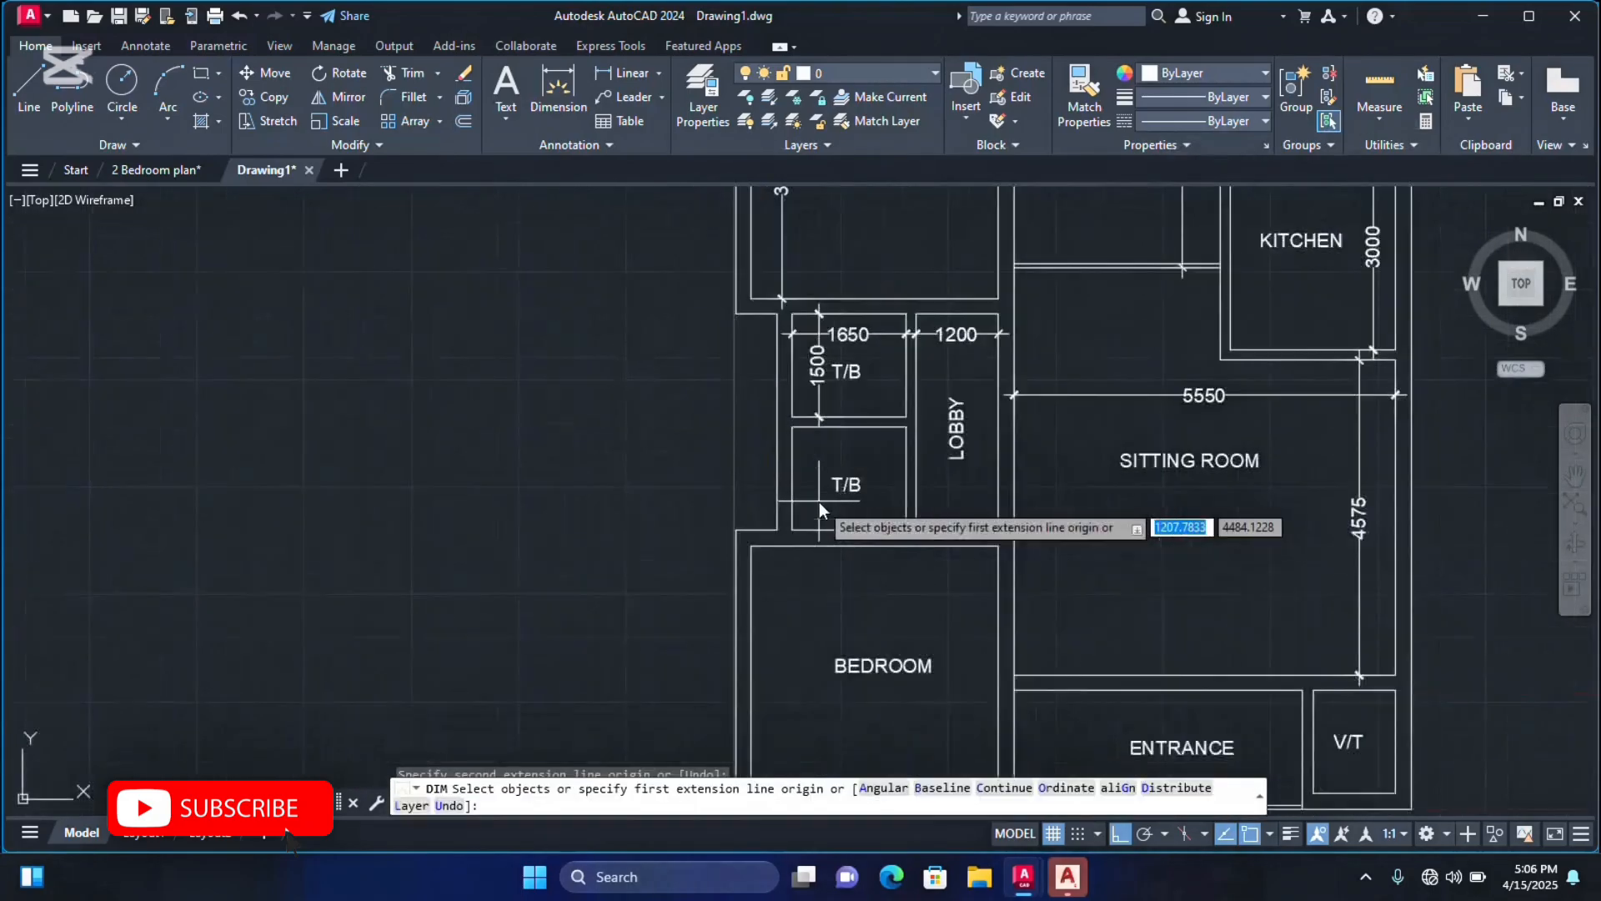
pyautogui.click(792, 427)
pyautogui.click(906, 428)
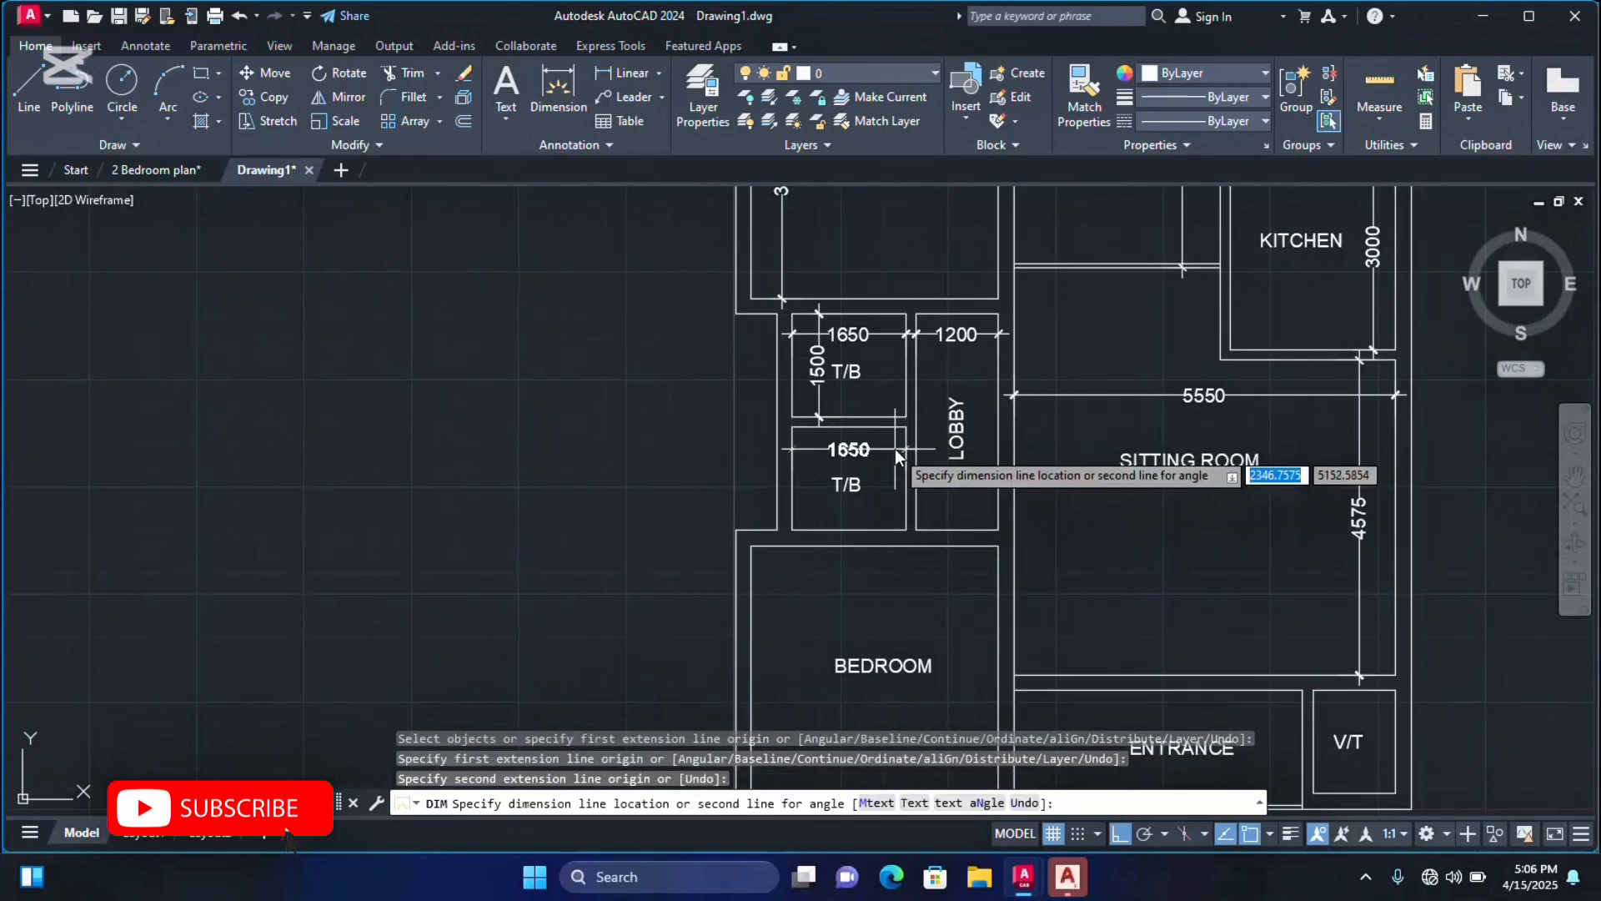
pyautogui.click(894, 449)
# Add a vertical dimension between the lower T/B room's lower-left and upper-left inner corners, placing it inside beside the T/B label.
pyautogui.scroll(5, 762, 479)
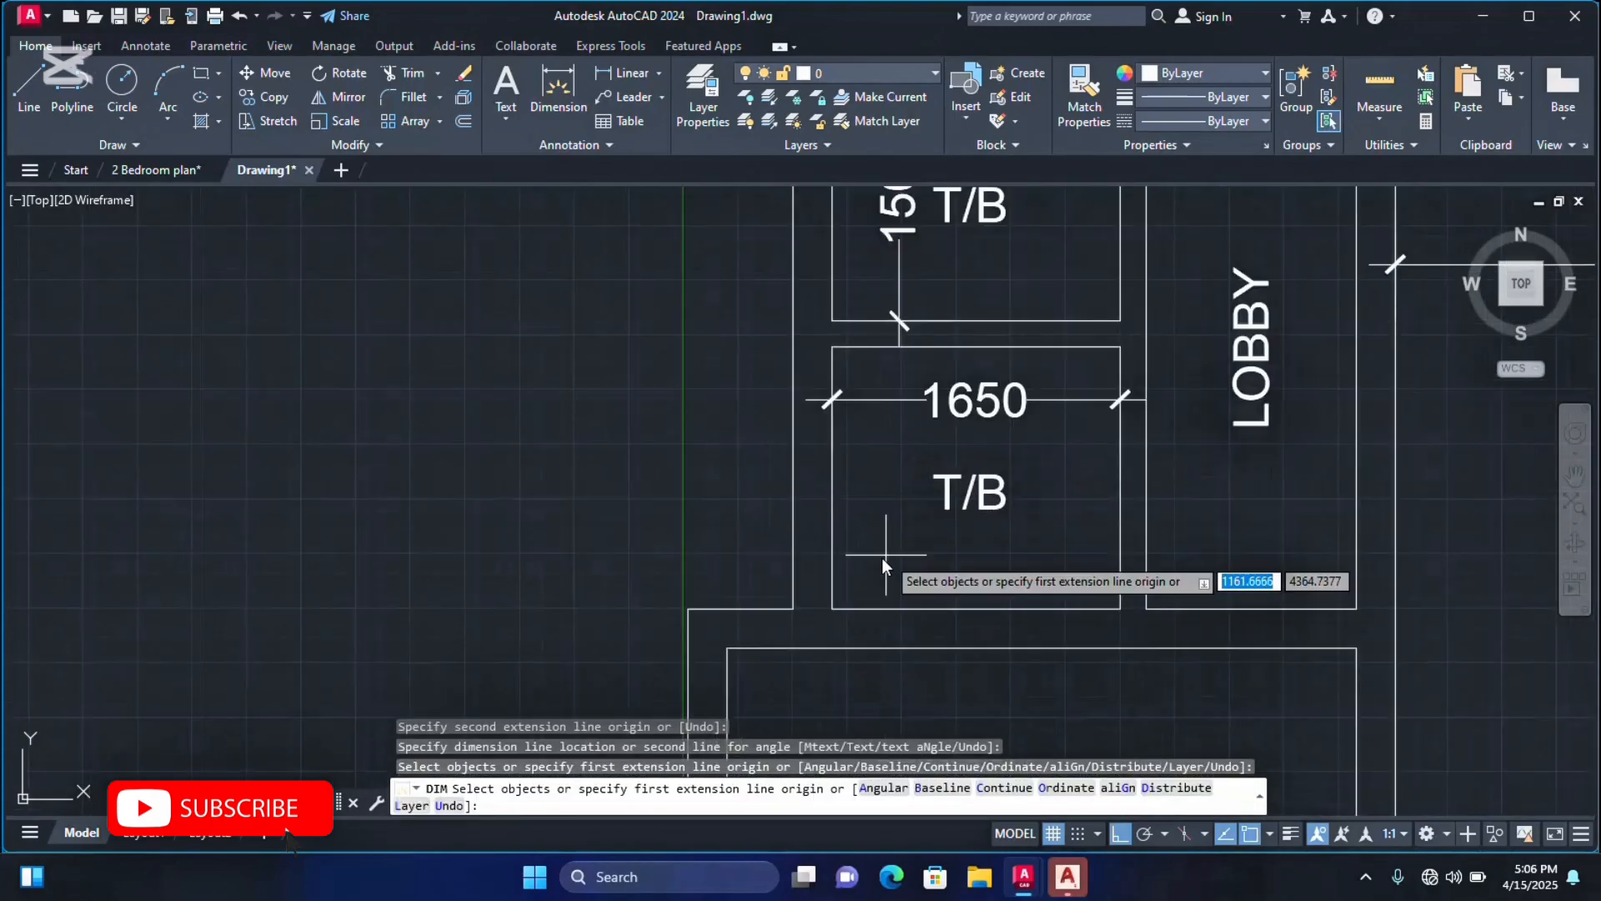
pyautogui.click(837, 607)
pyautogui.click(833, 609)
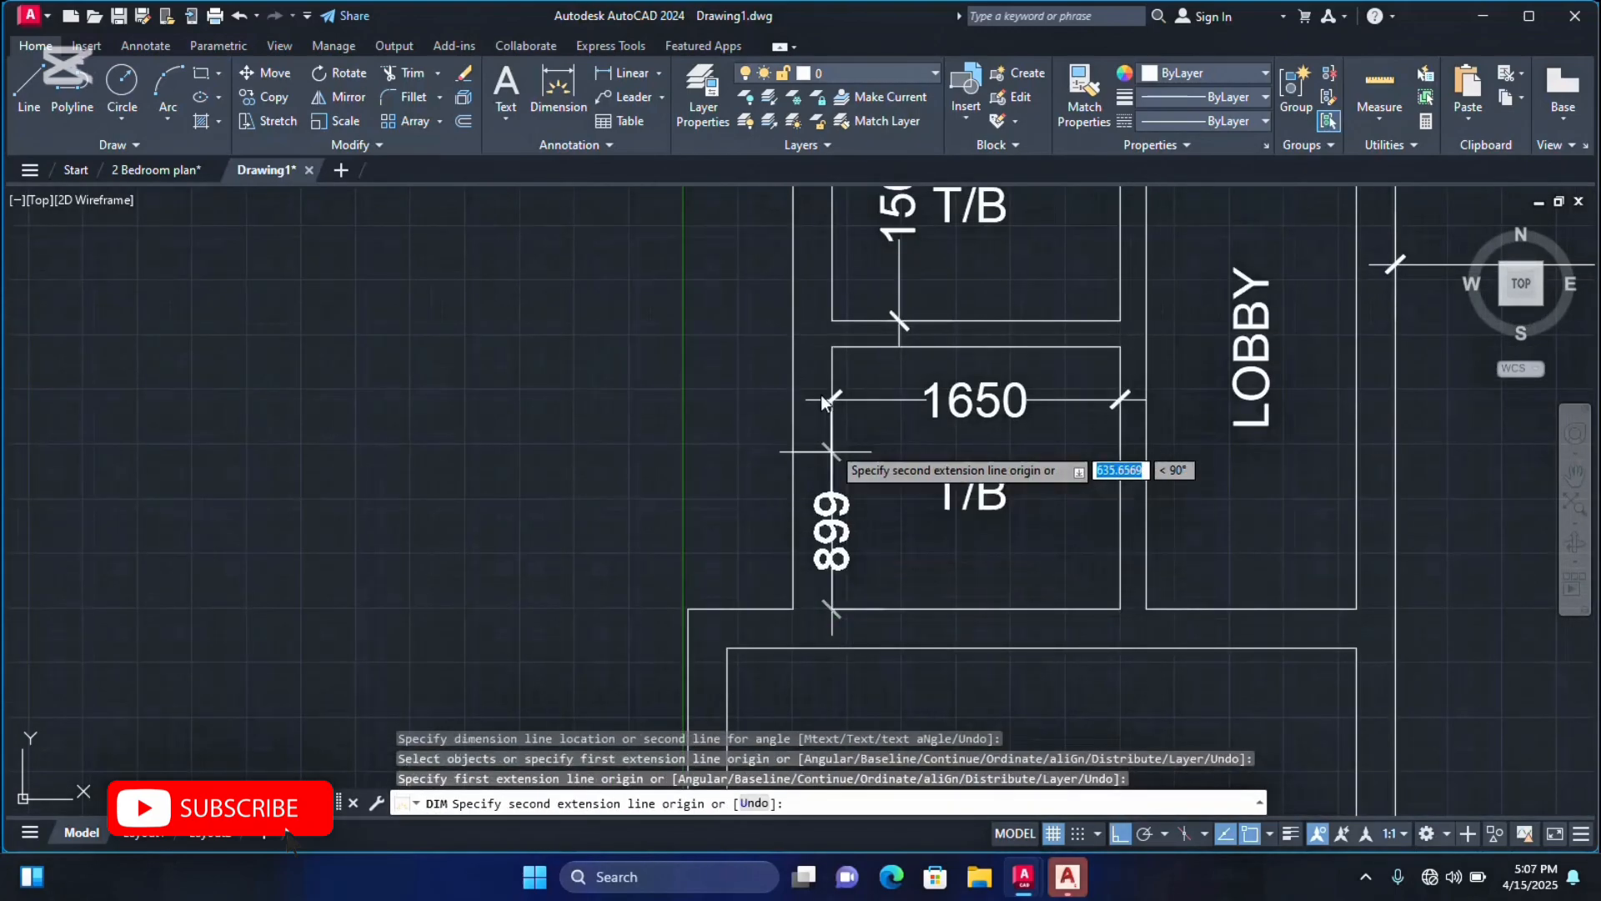
pyautogui.click(834, 348)
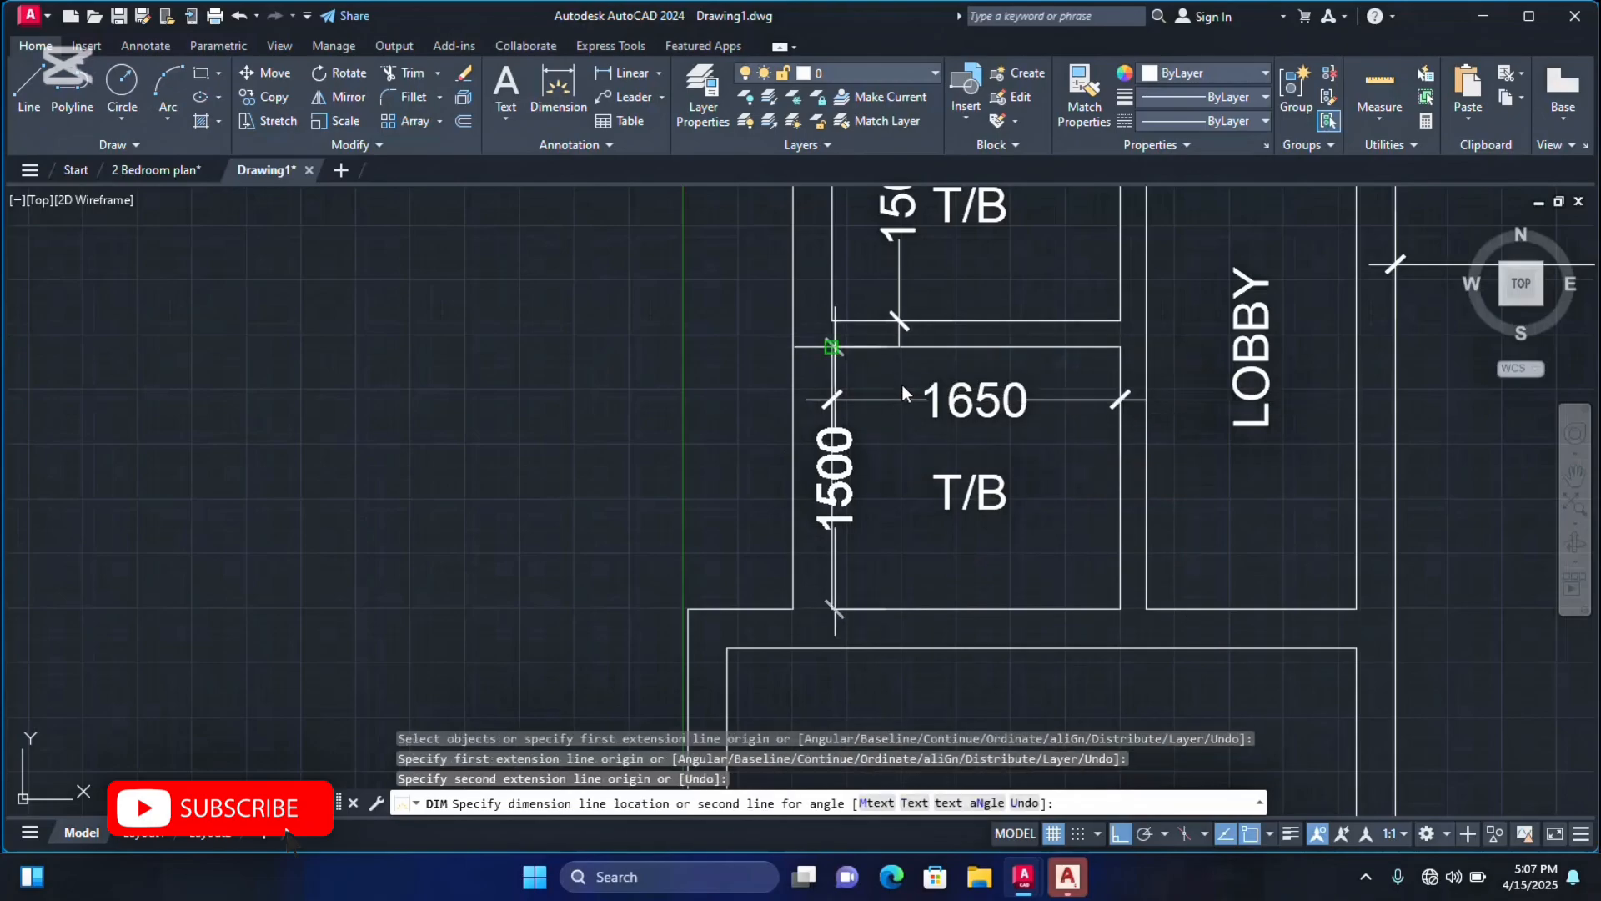
pyautogui.click(901, 398)
# Add a horizontal dimension between the lower bedroom's upper inner corners, placing it inside the room above the BEDROOM label.
pyautogui.scroll(-5, 889, 400)
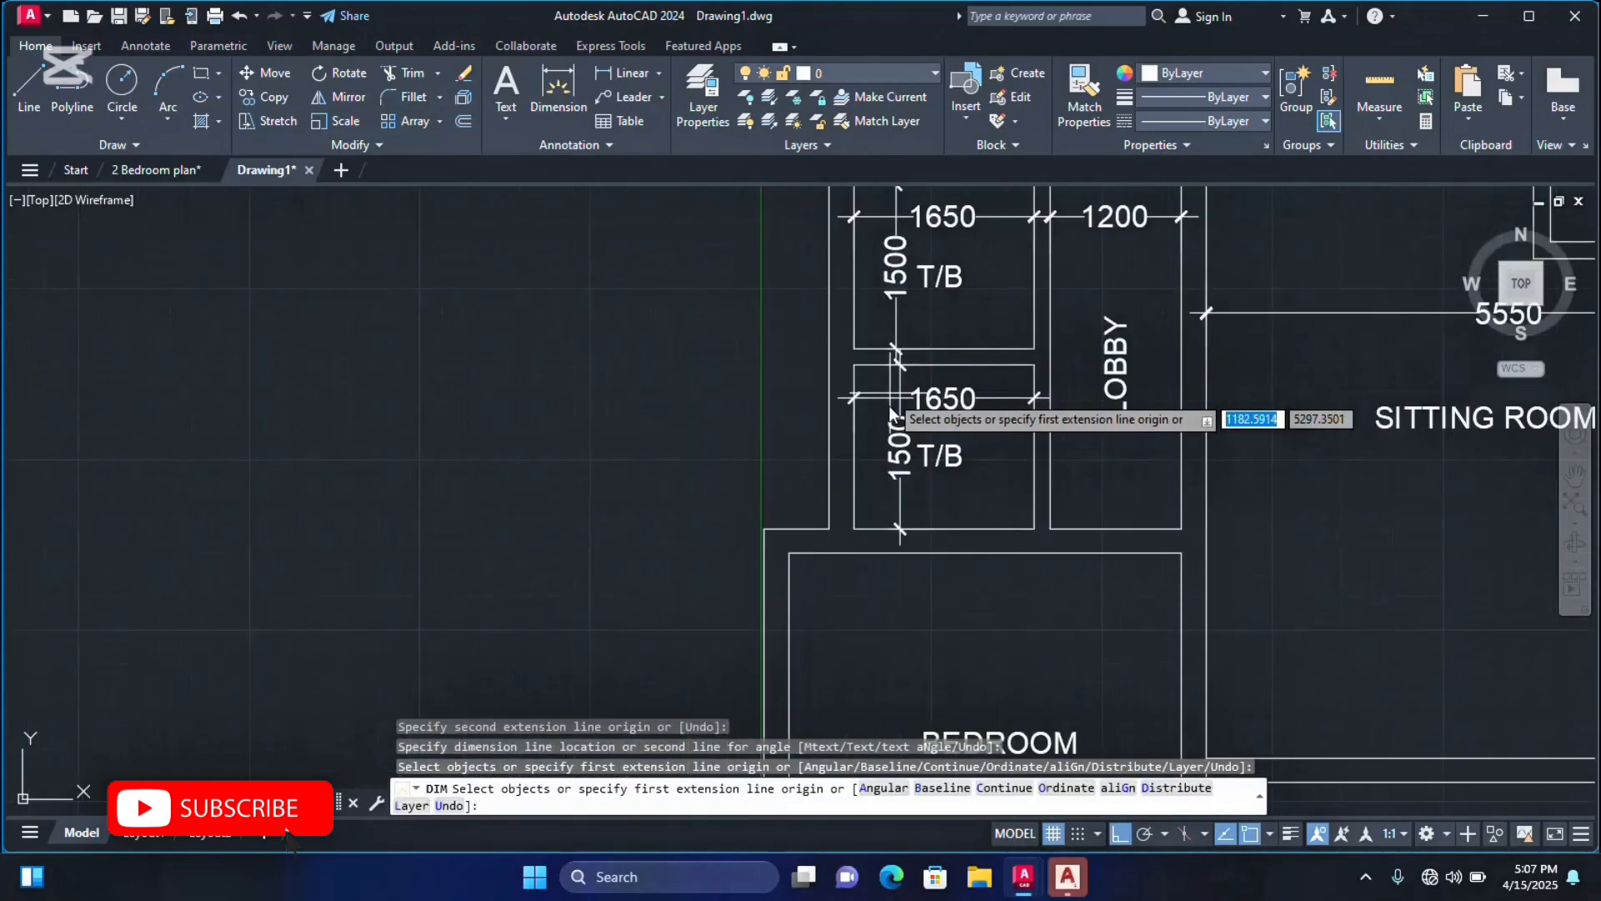
pyautogui.scroll(5, 884, 518)
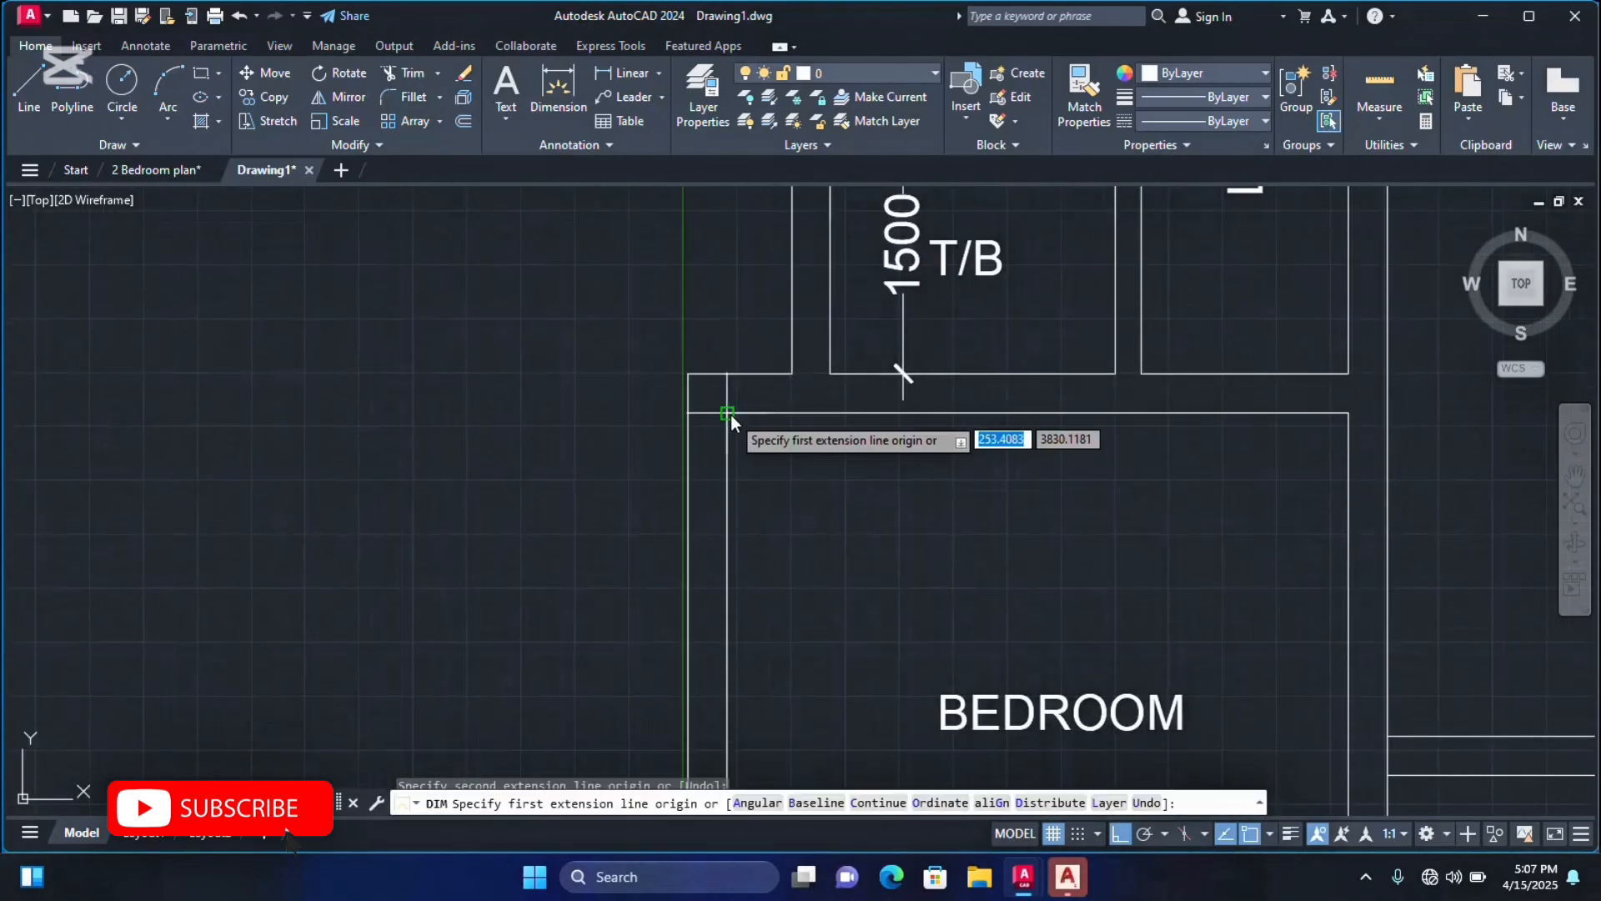
pyautogui.click(724, 417)
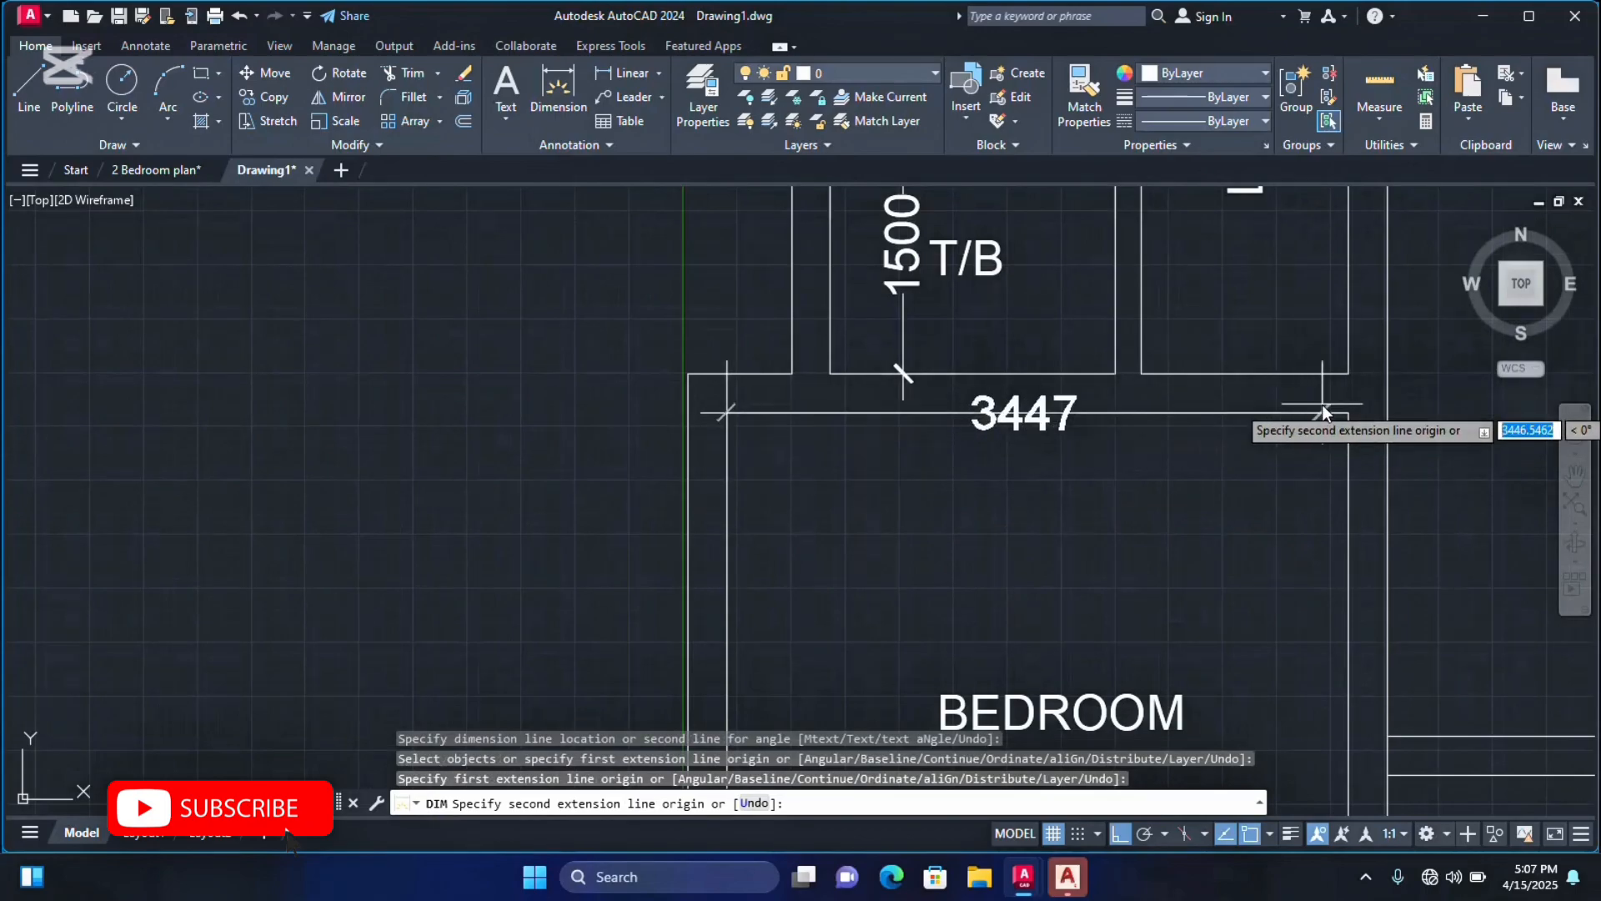
pyautogui.click(1351, 414)
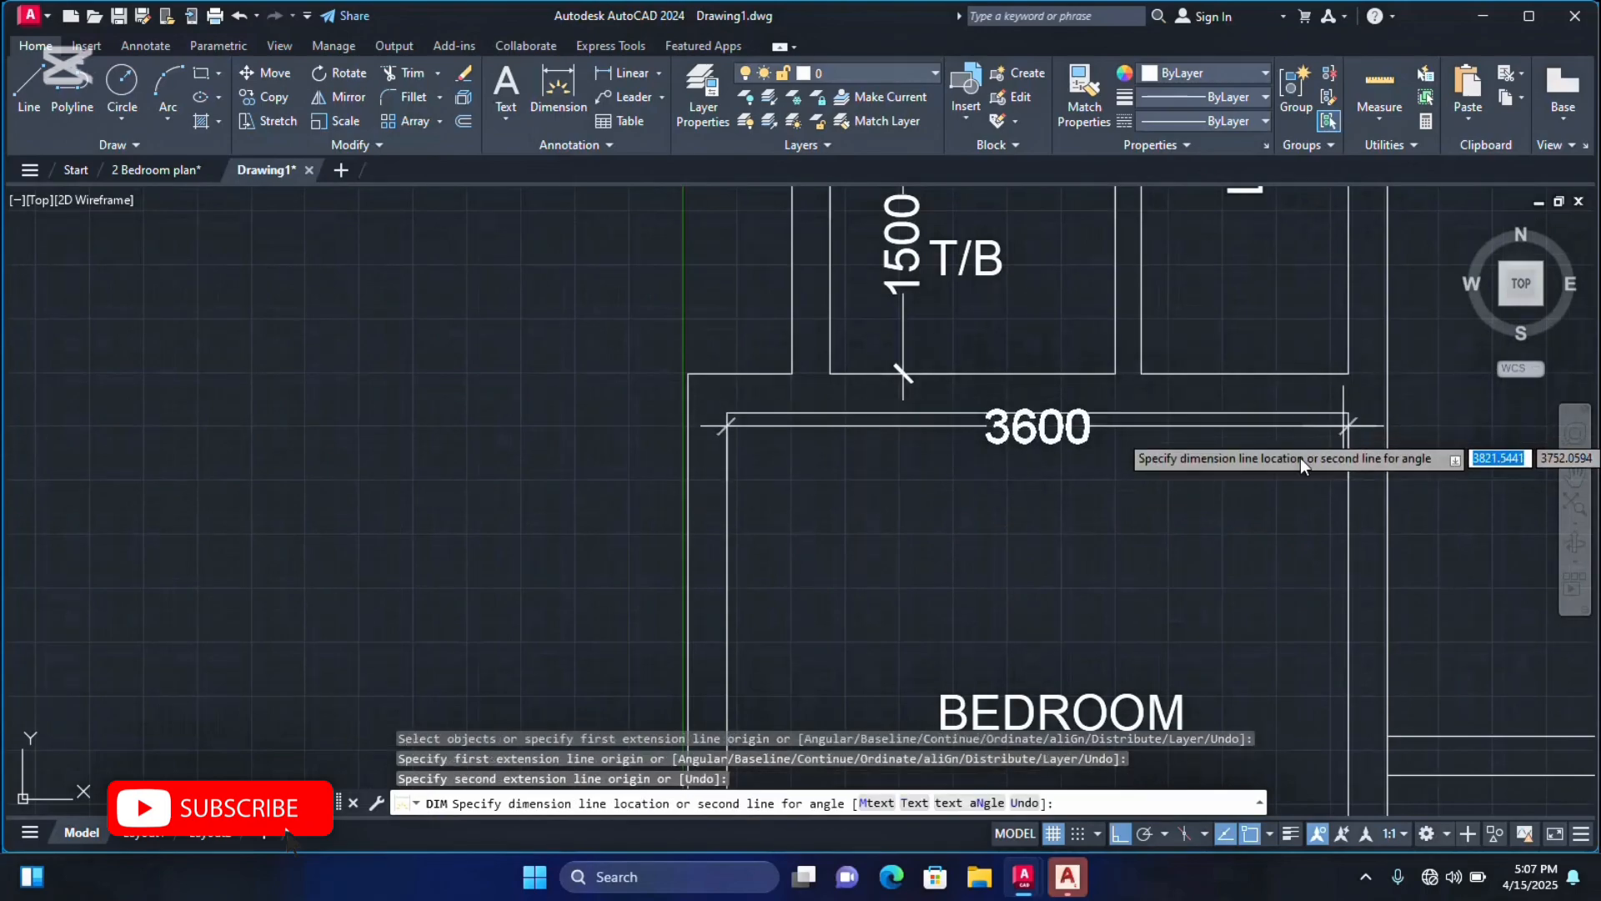
pyautogui.click(1151, 484)
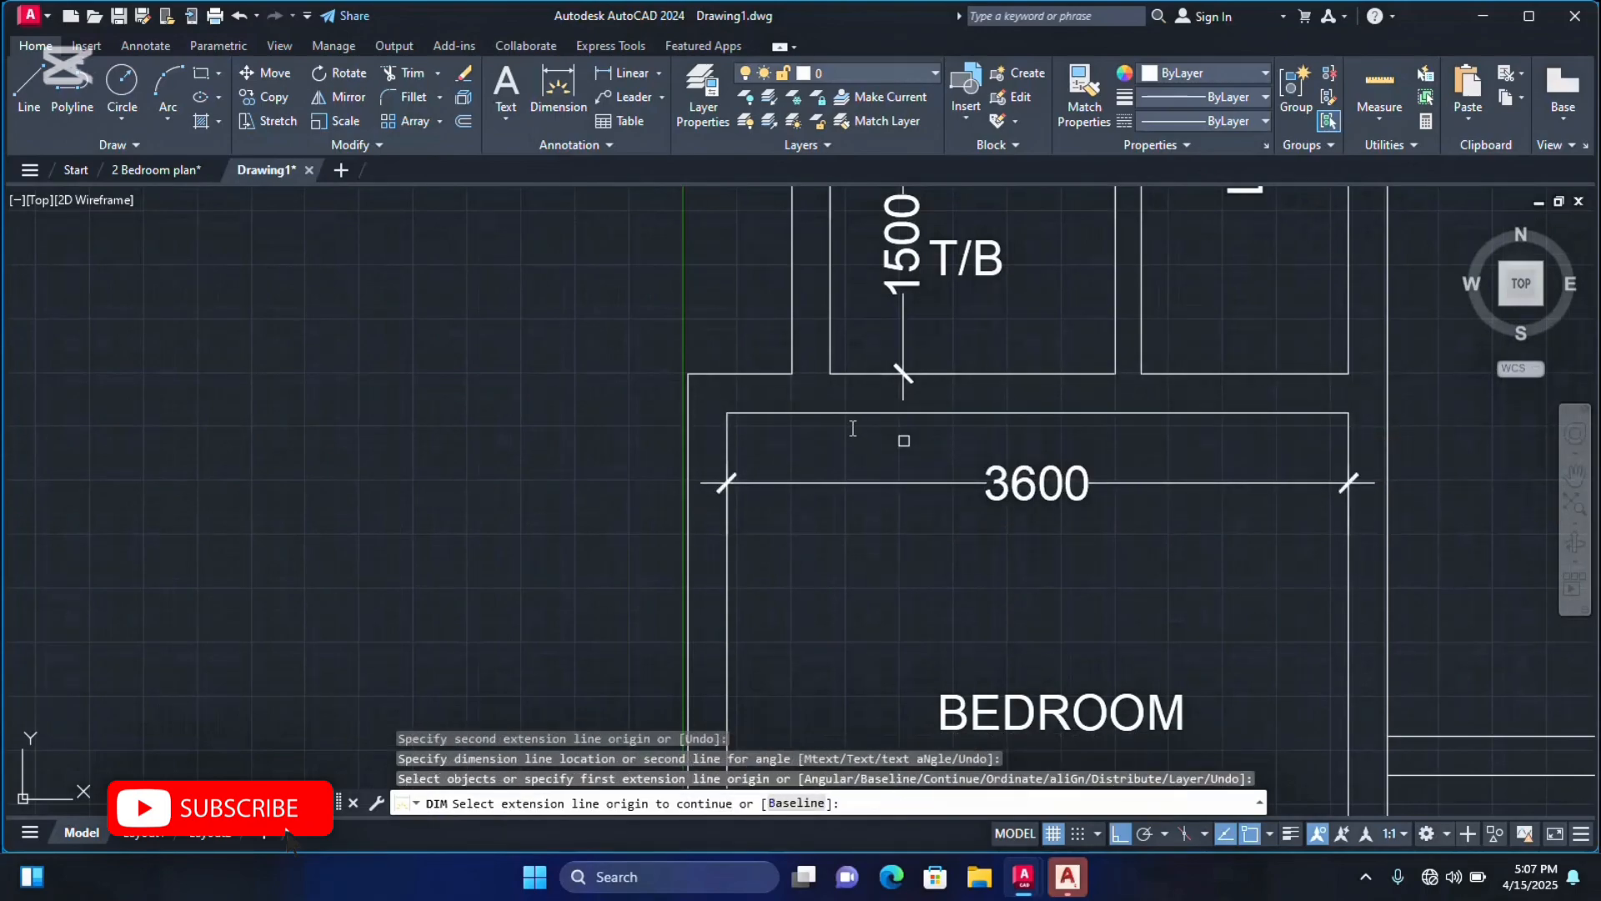
# Add a vertical dimension between the lower bedroom's upper-left and lower-left inner corners, placing it inside the room beside the BEDROOM label.
pyautogui.click(725, 417)
pyautogui.scroll(-5, 729, 450)
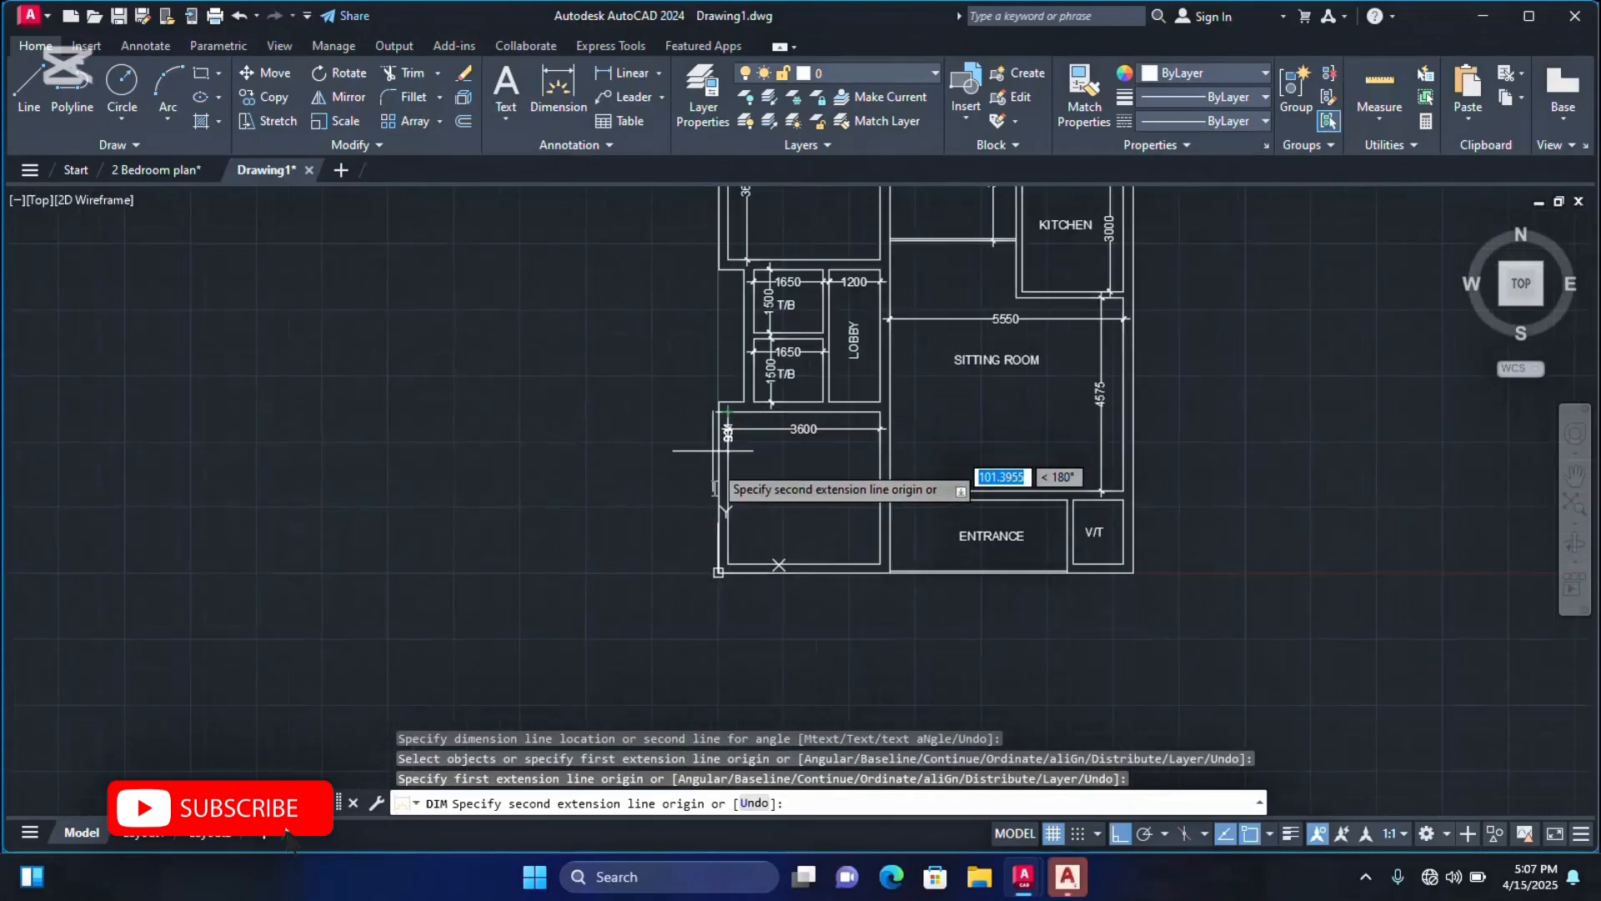
pyautogui.scroll(4, 726, 542)
pyautogui.scroll(2, 726, 567)
pyautogui.click(727, 574)
pyautogui.scroll(-4, 727, 574)
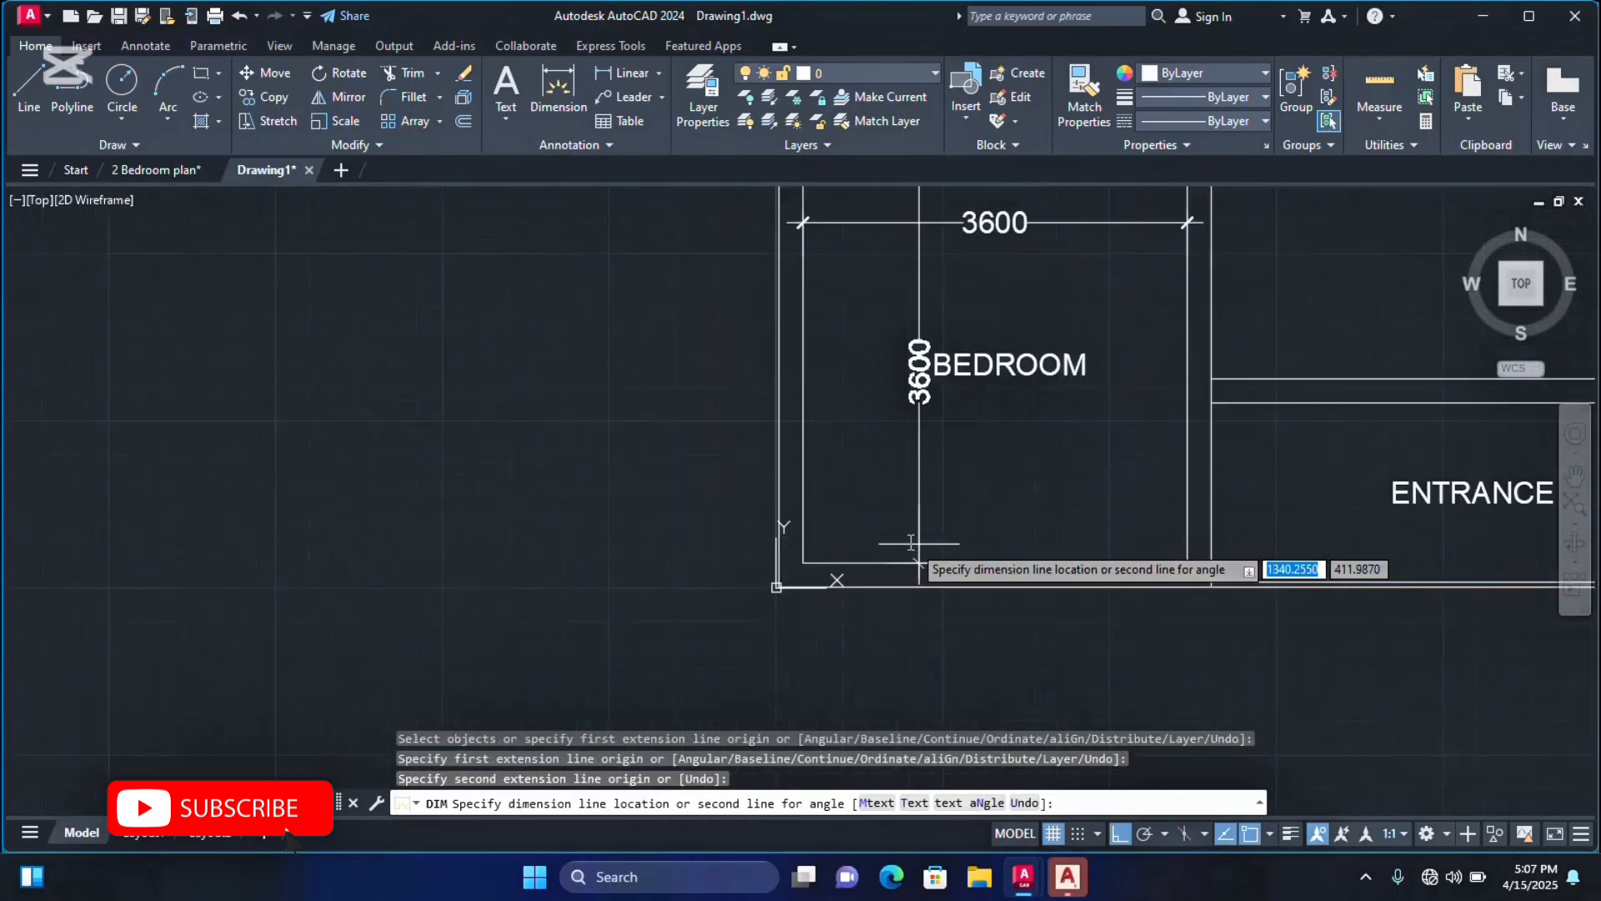
pyautogui.click(872, 538)
# Add a horizontal dimension between the entrance's upper-right and upper-left inner corners, placing it inside above the ENTRANCE label.
pyautogui.scroll(5, 1423, 469)
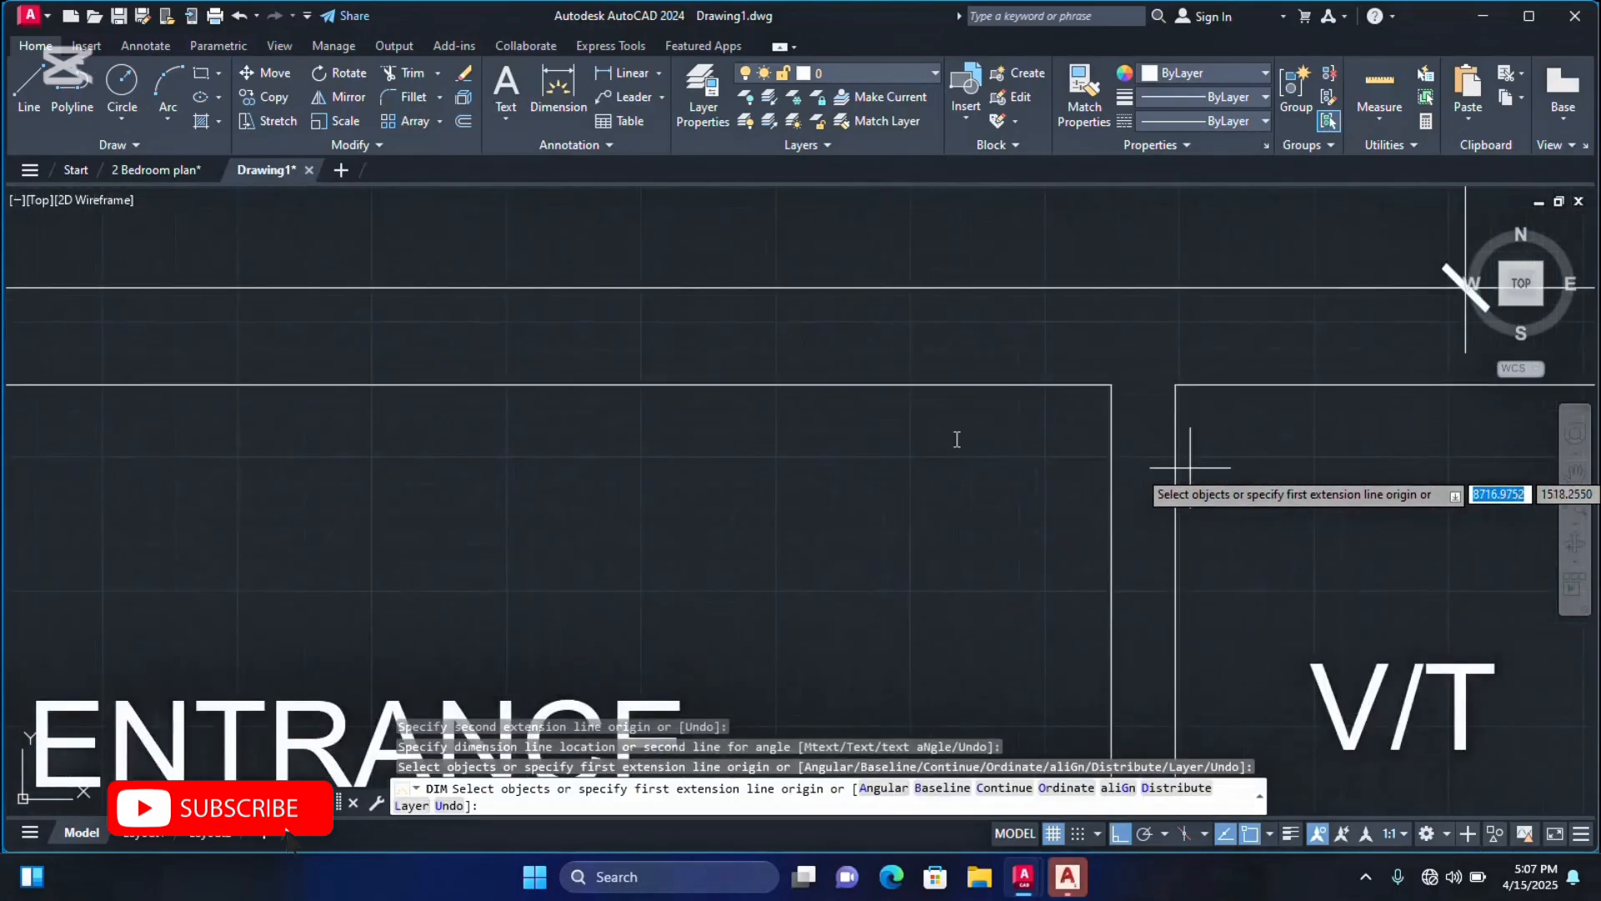
pyautogui.scroll(-2, 1138, 377)
pyautogui.click(998, 412)
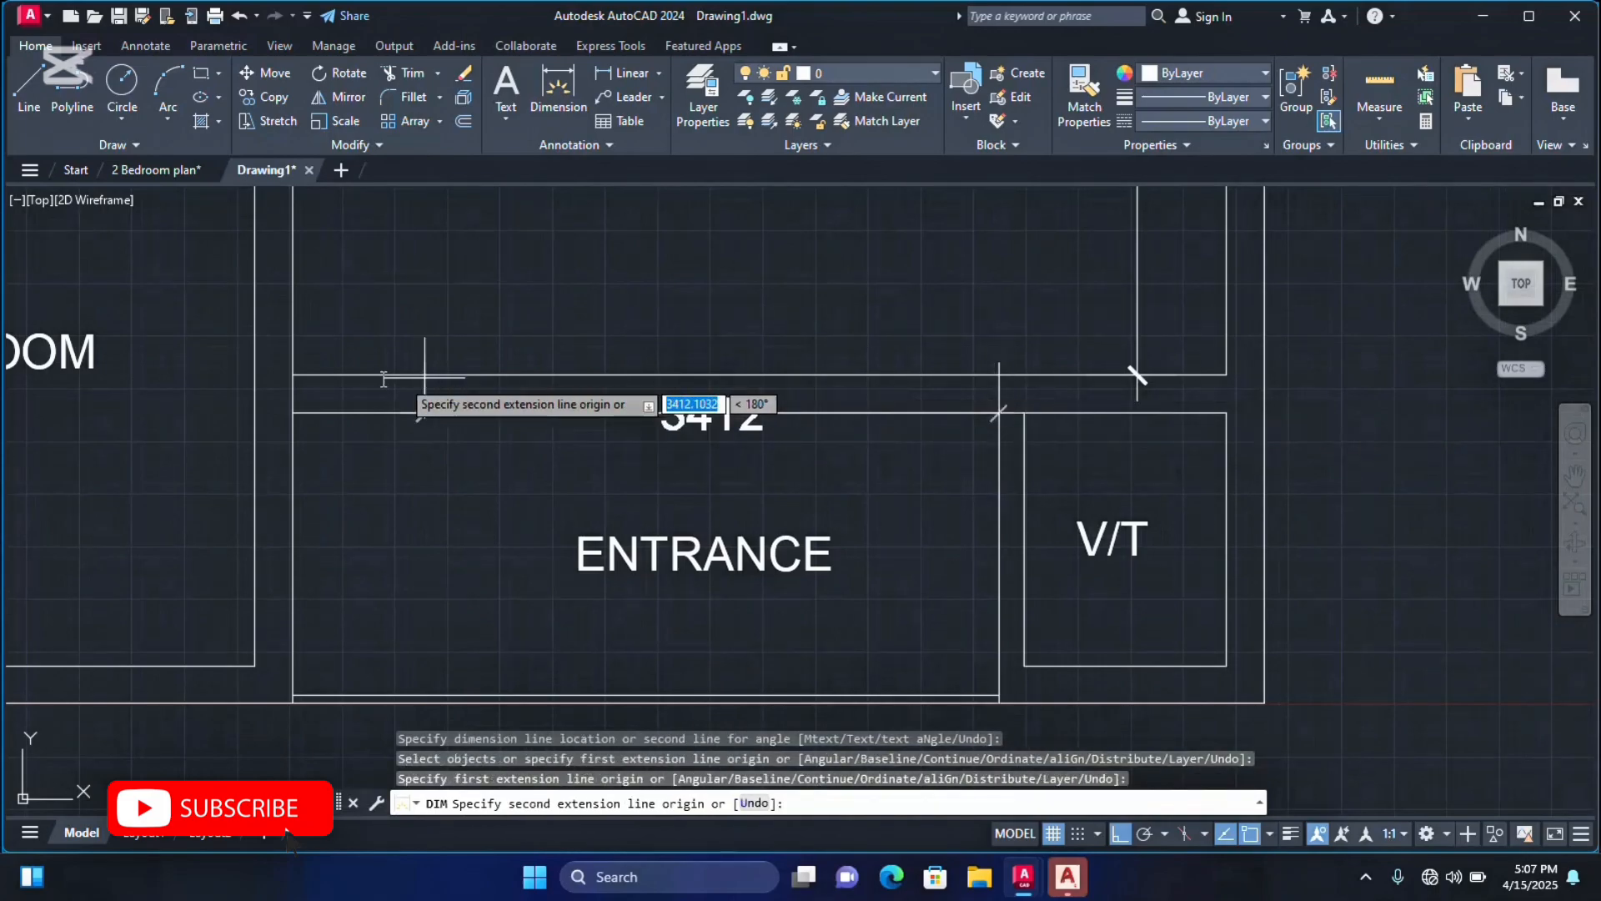
pyautogui.click(292, 414)
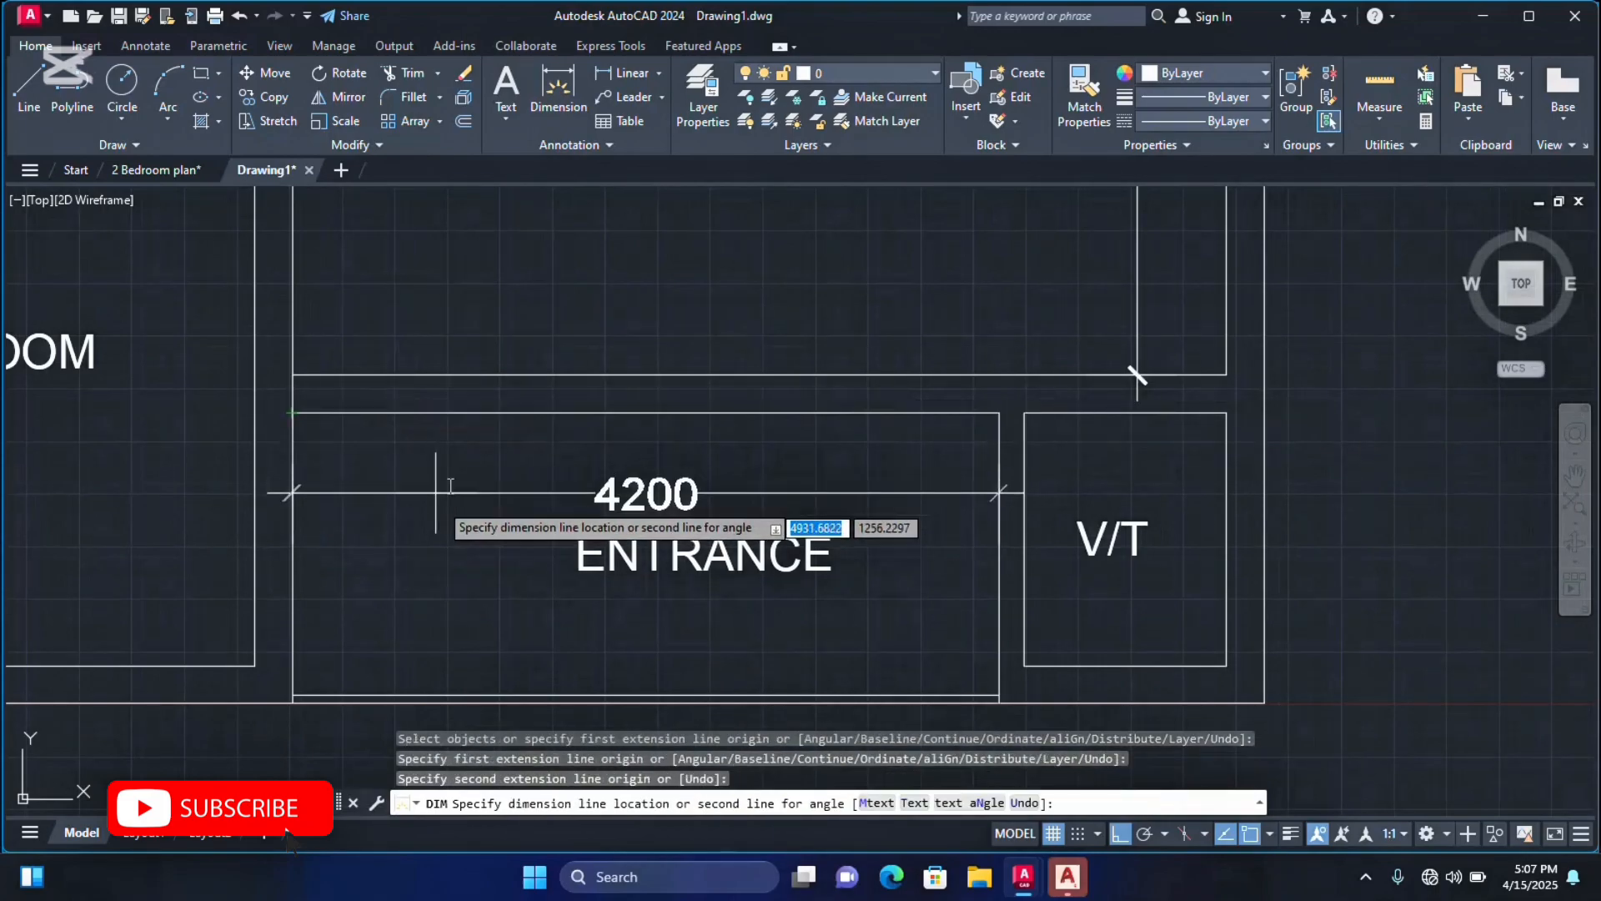
pyautogui.click(816, 471)
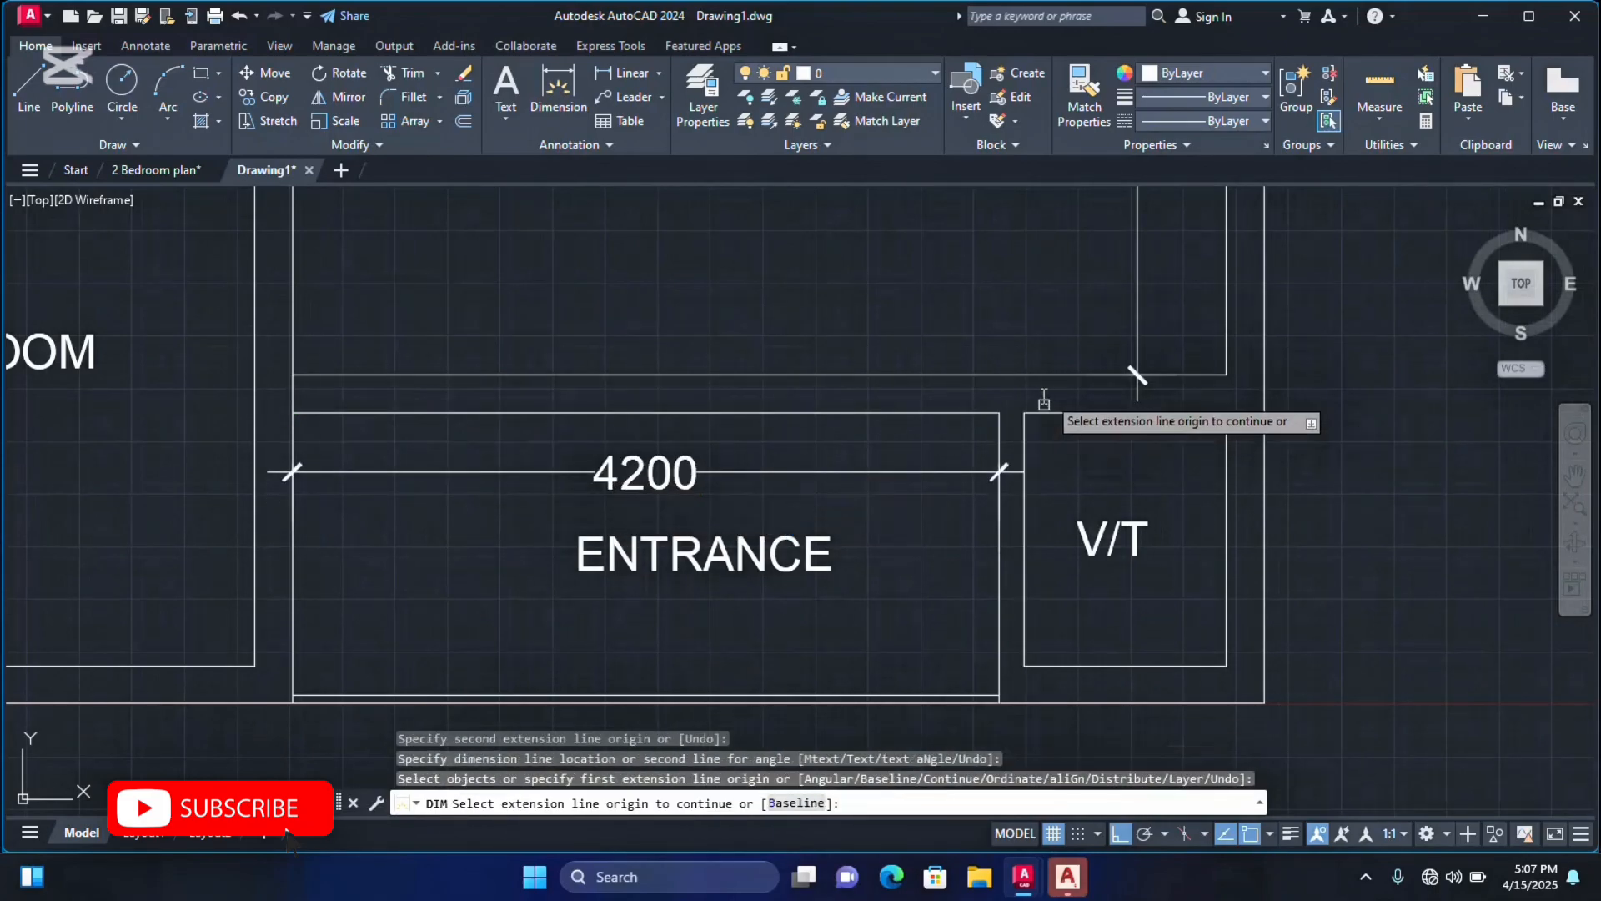
# Add a vertical dimension from the entrance's upper-right inner corner to the outer bottom line, placing it between the ENTRANCE label and the V/T wall.
pyautogui.click(998, 413)
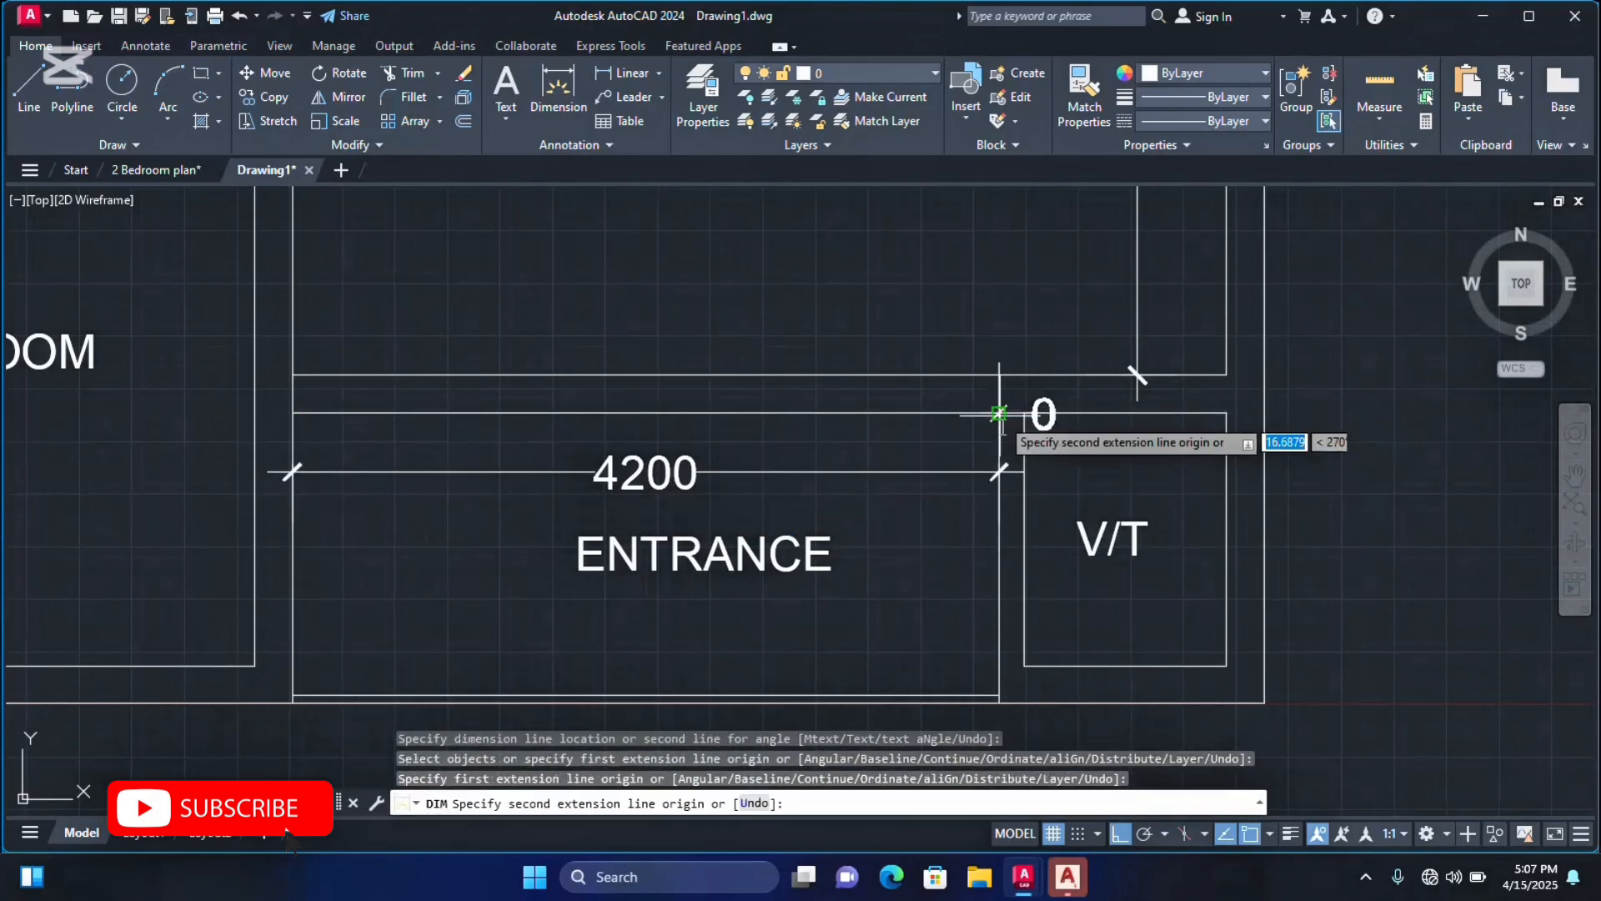
pyautogui.click(998, 703)
pyautogui.click(925, 635)
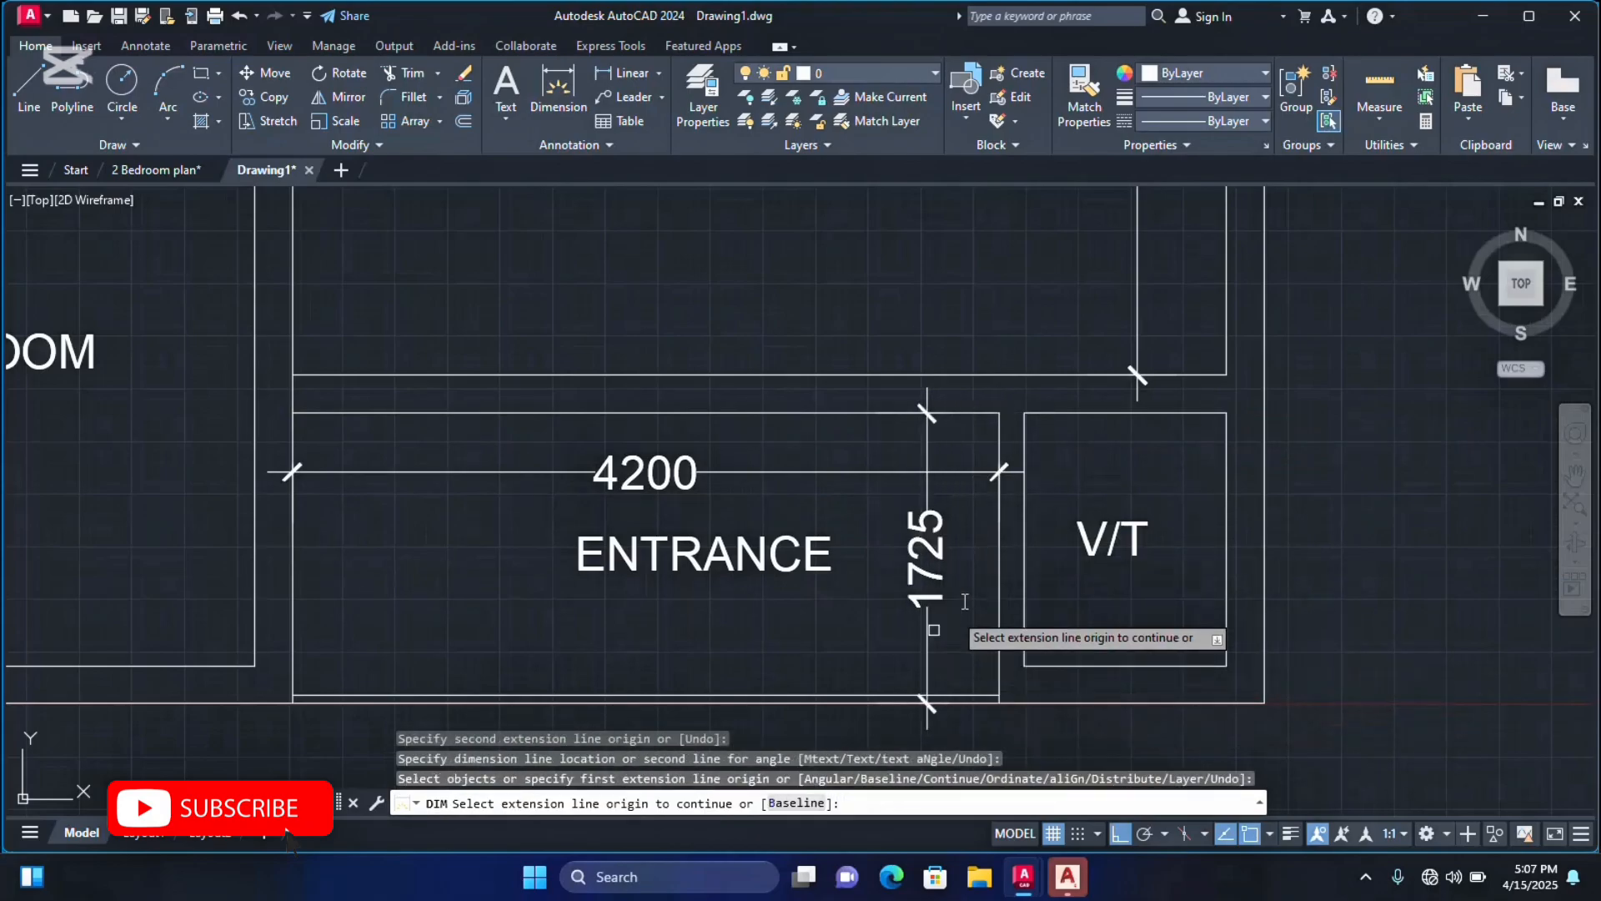
# Add a horizontal dimension between the V/T room's lower-left and lower-right inner corners, placing it inside below the V/T label.
pyautogui.scroll(-4, 969, 592)
pyautogui.scroll(5, 984, 599)
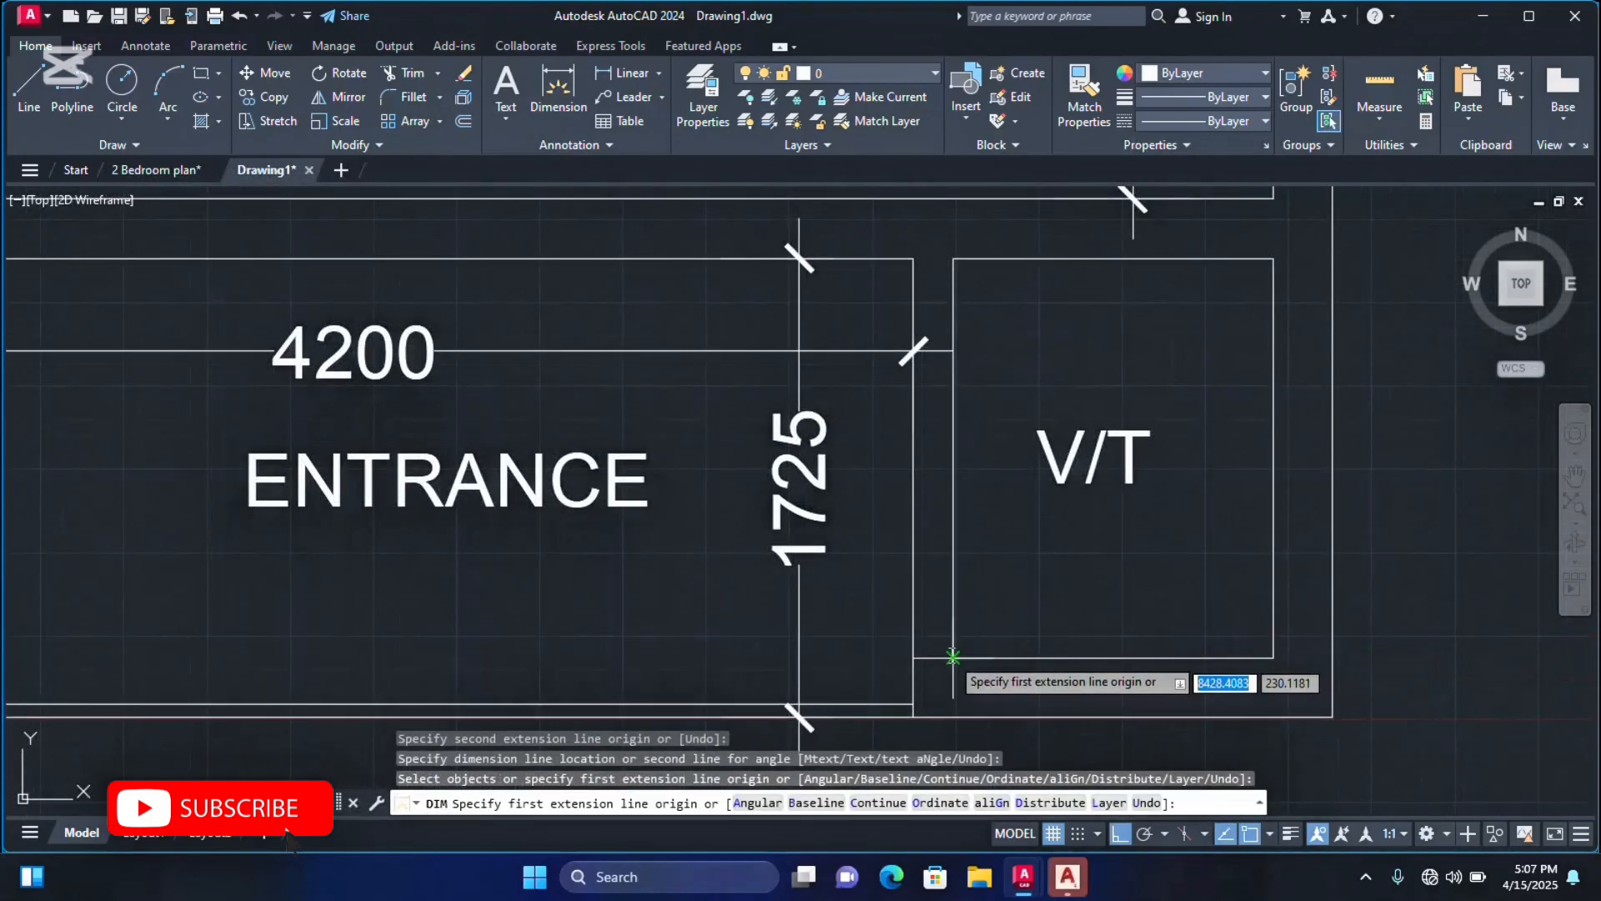
pyautogui.click(951, 656)
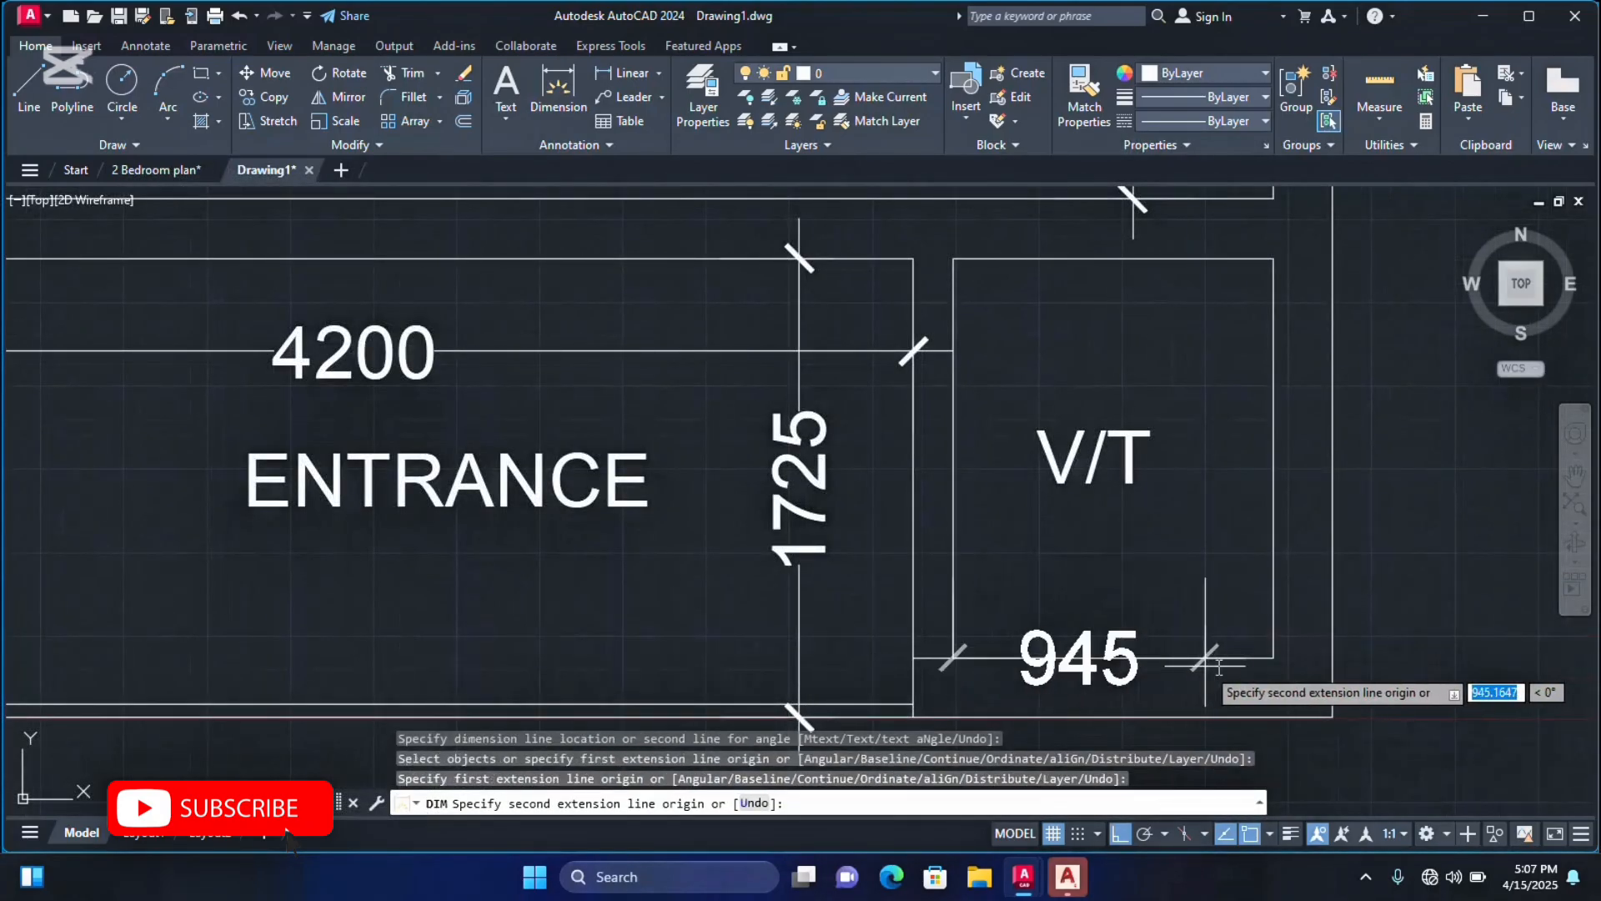
pyautogui.click(1271, 657)
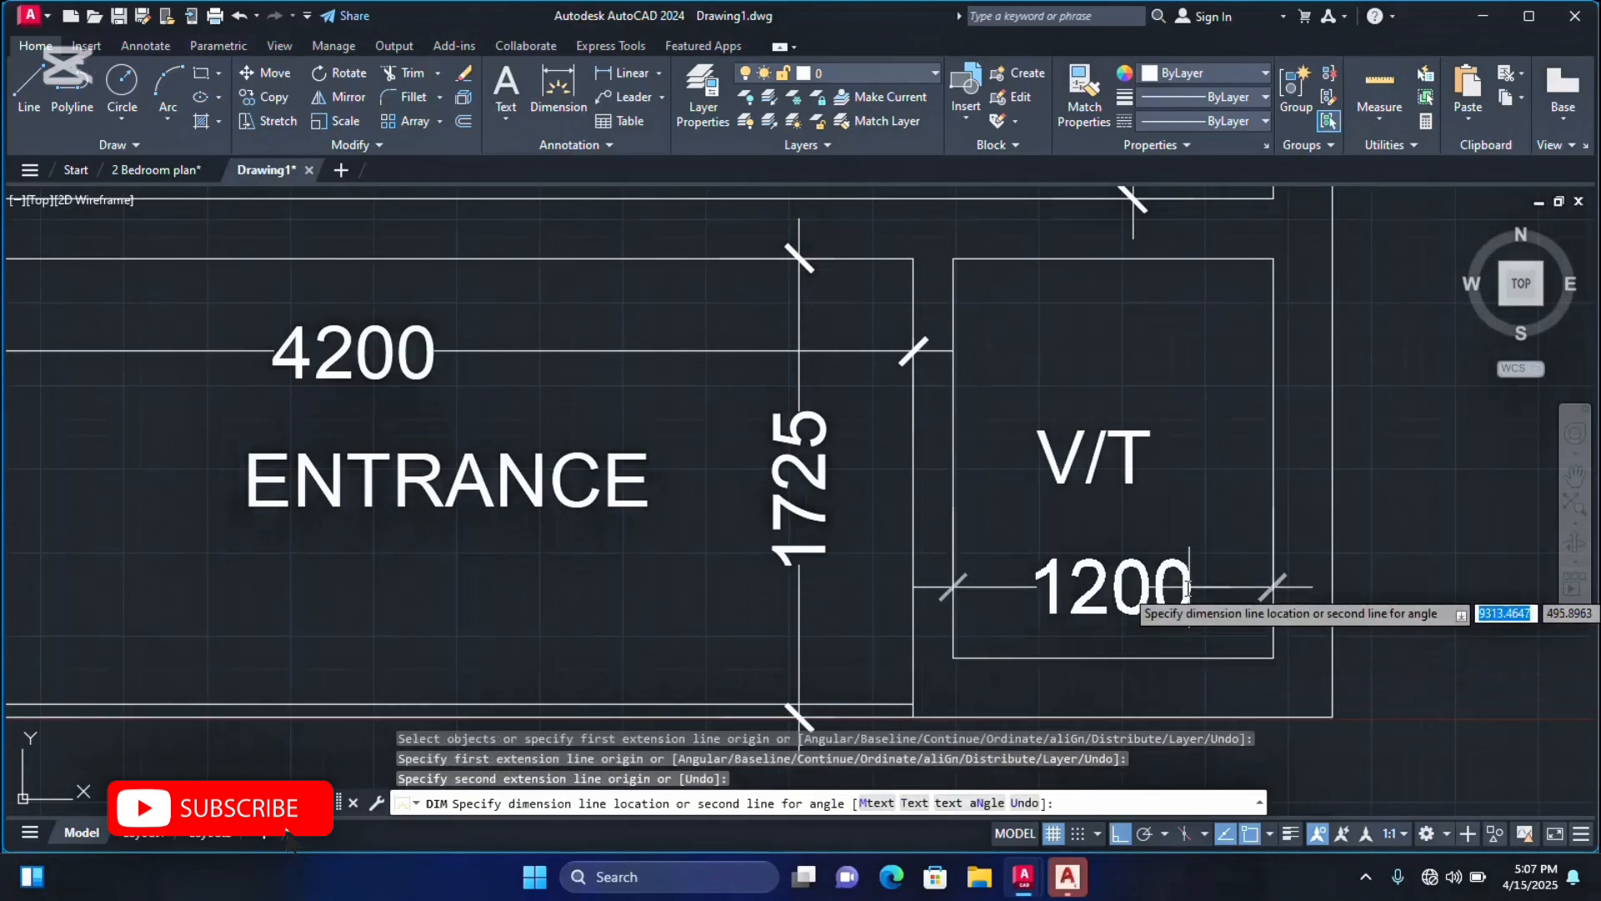
pyautogui.click(1134, 586)
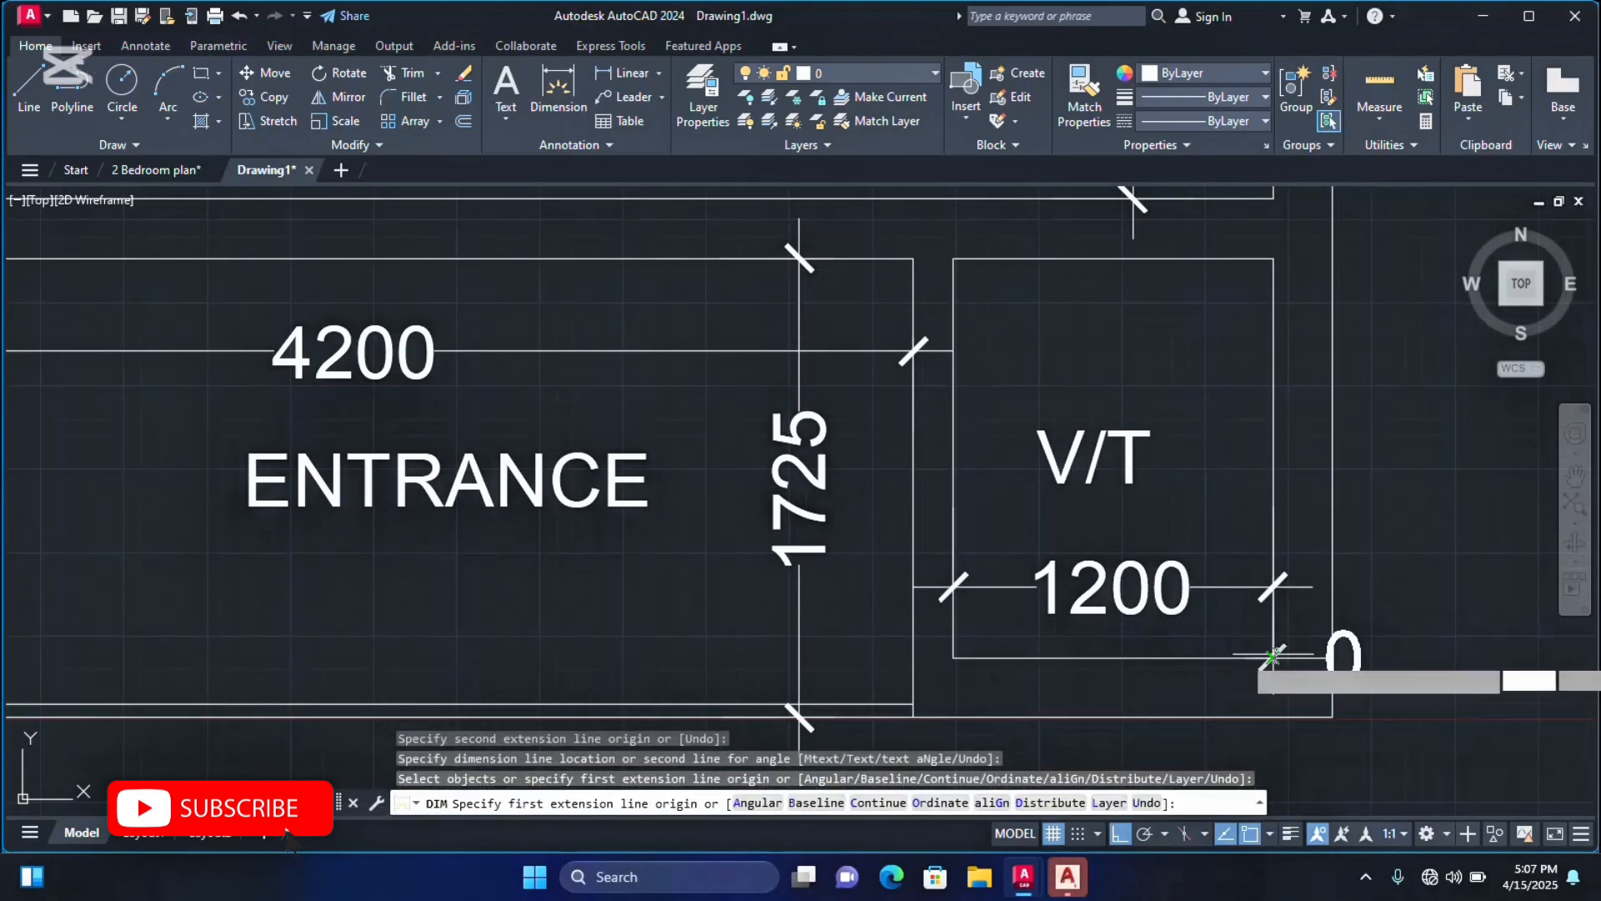
# Add a vertical dimension between the V/T room's lower-right and upper-right inner corners, placing it inside beside the V/T label.
pyautogui.click(1273, 657)
pyautogui.click(1271, 258)
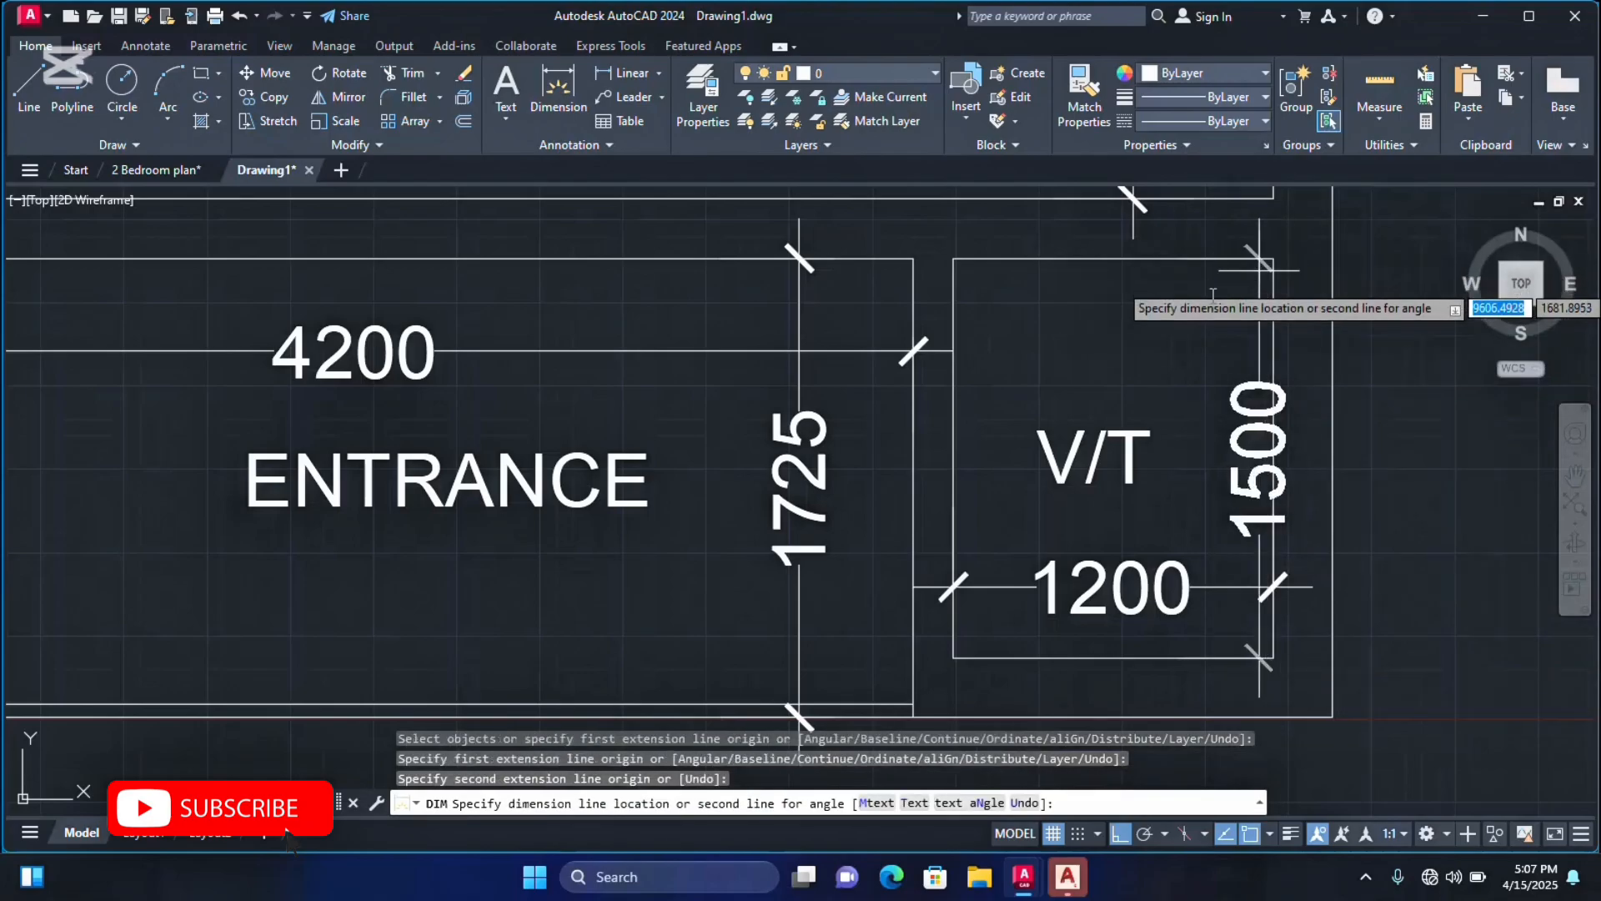
pyautogui.click(1269, 283)
# Add a vertical dimension from the outer top line to the balcony's lower-right inner corner, placing it inside beside the BALCONY label.
pyautogui.scroll(-10, 1053, 642)
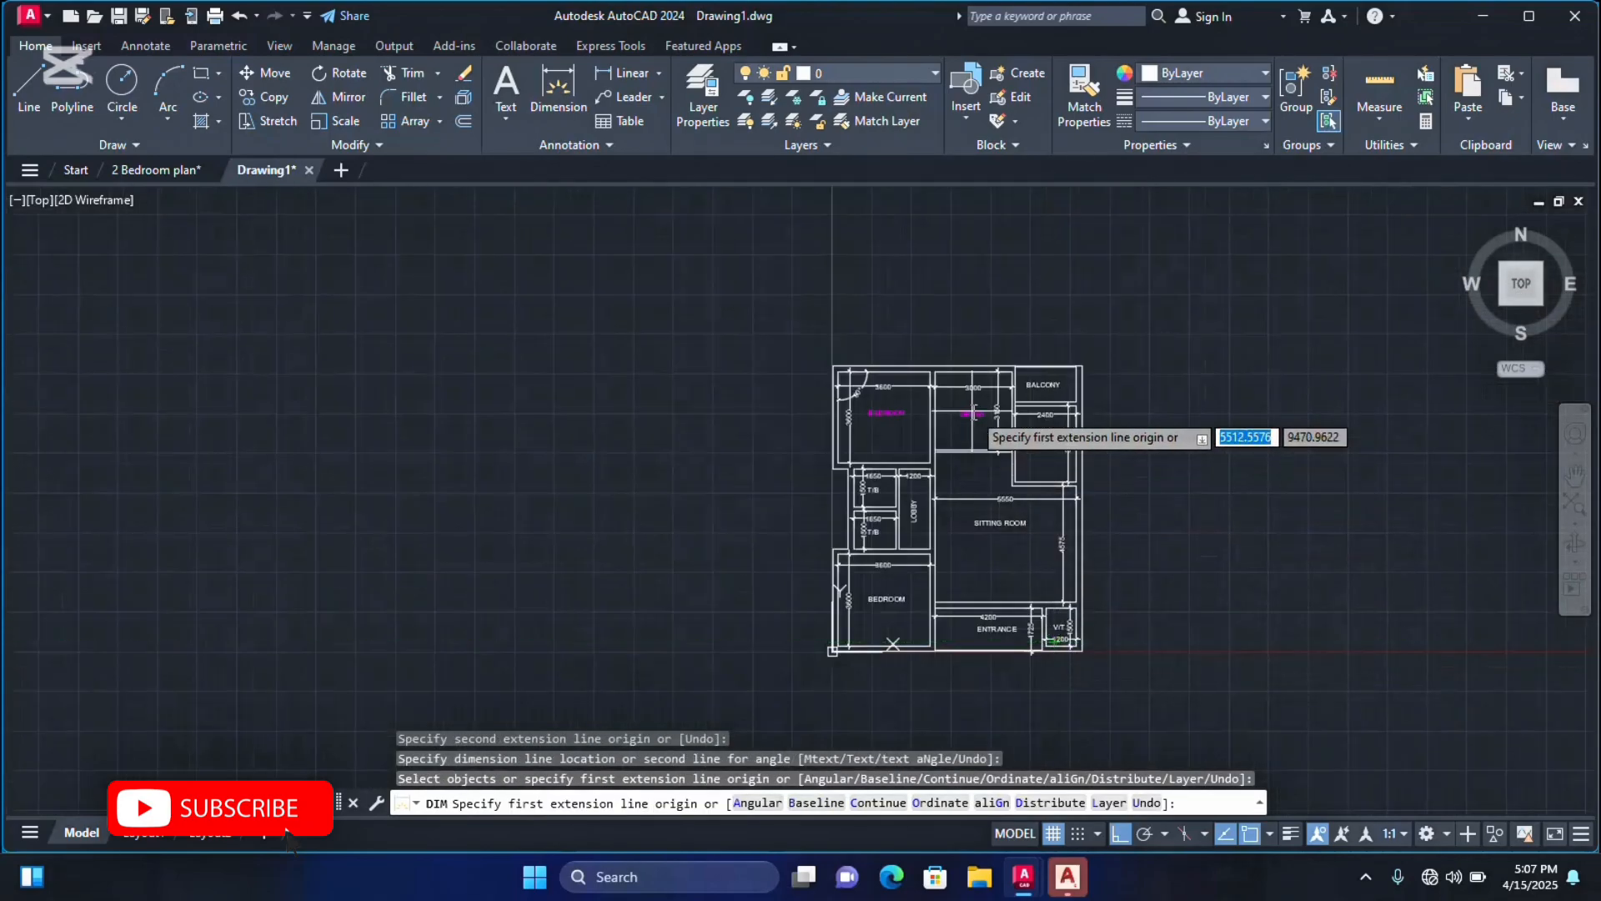
pyautogui.scroll(4, 1034, 409)
pyautogui.scroll(4, 1216, 284)
pyautogui.scroll(2, 1218, 281)
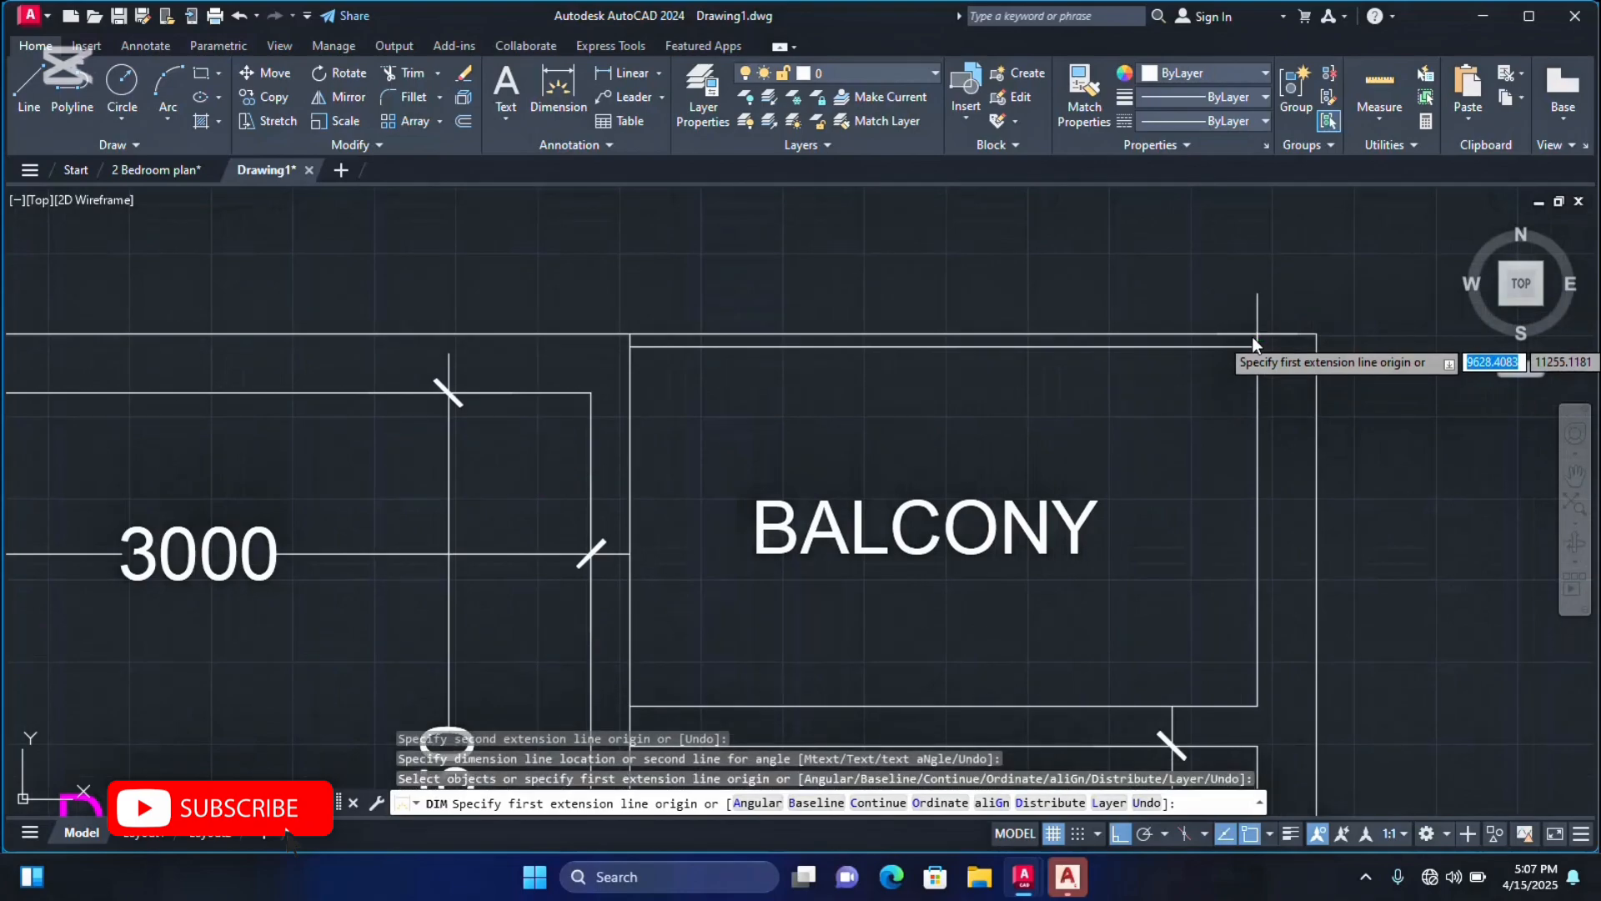
pyautogui.click(1262, 532)
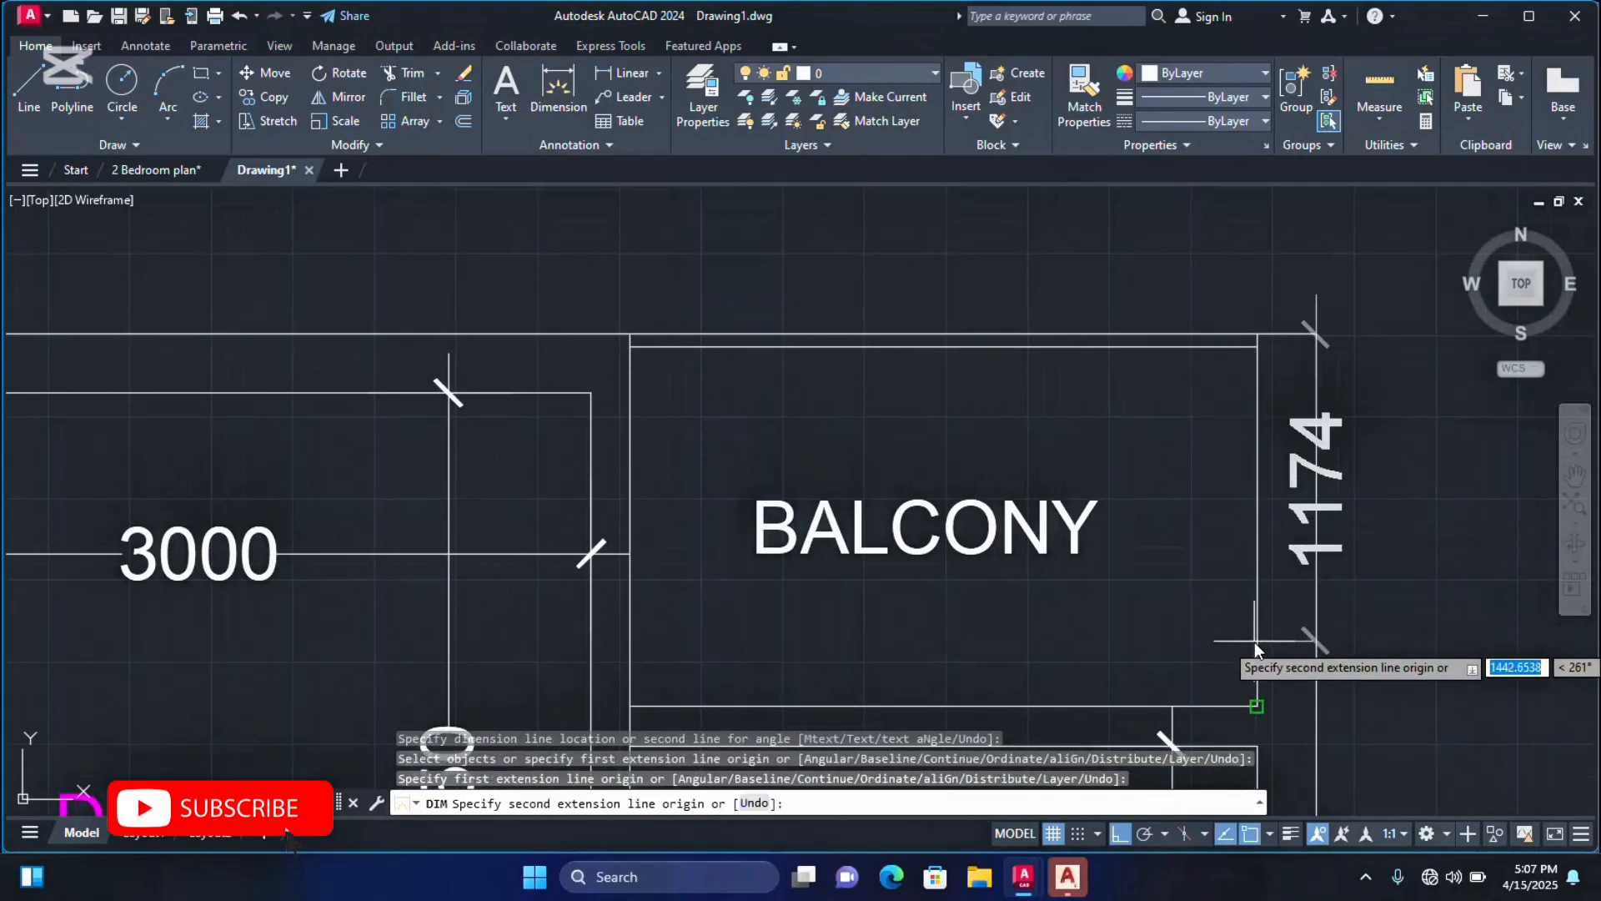
pyautogui.press('Escape')
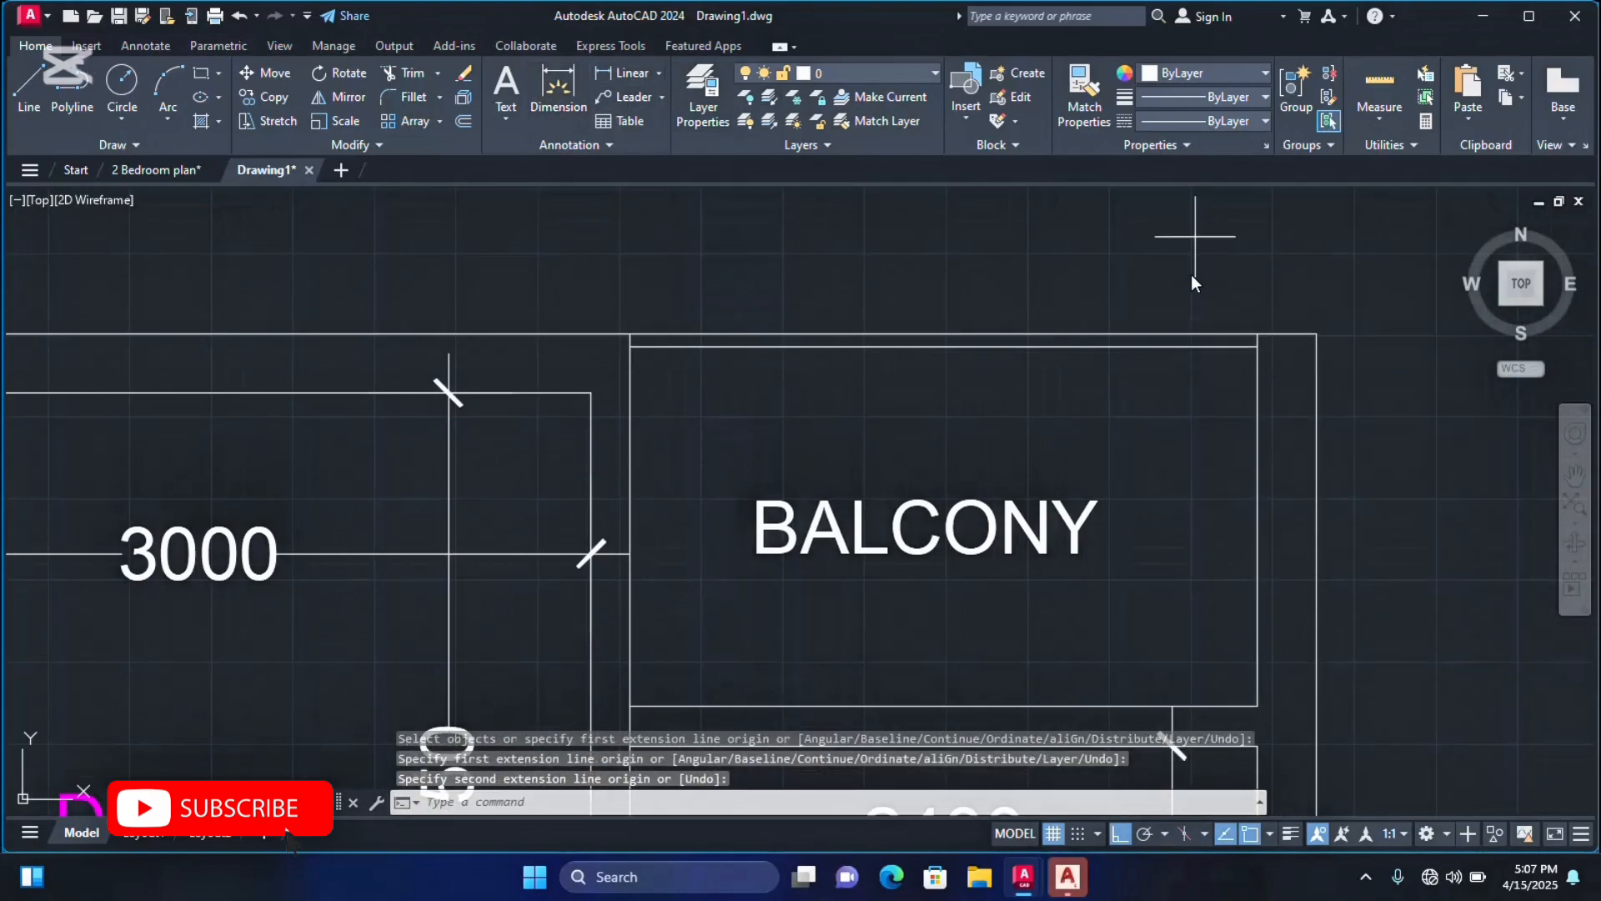
pyautogui.write('dim')
pyautogui.press('Return')
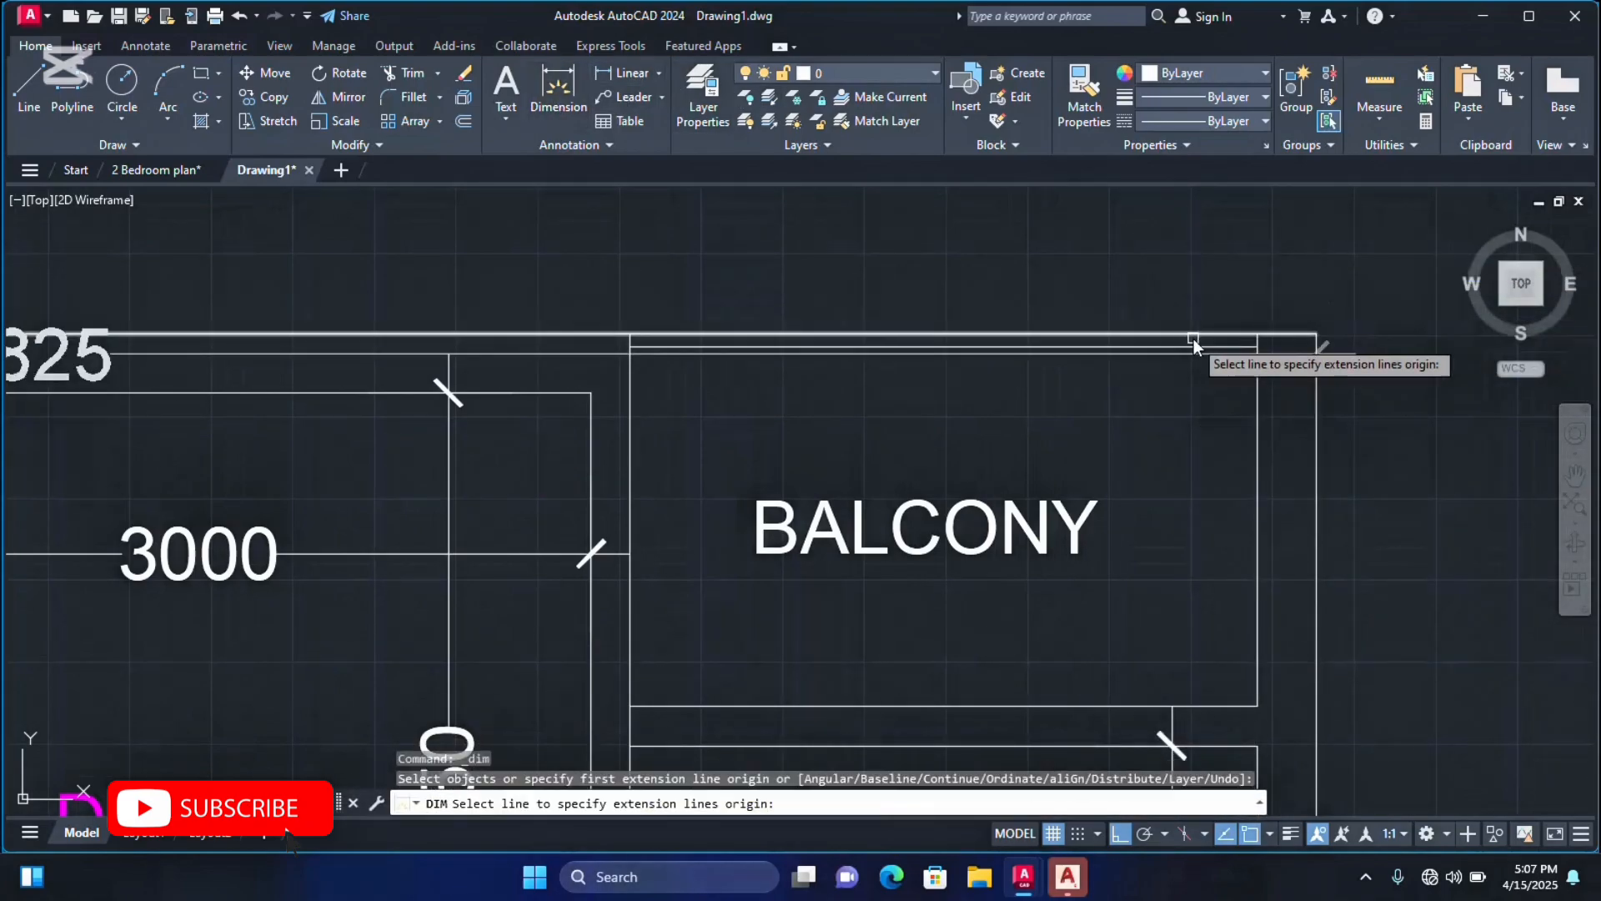
pyautogui.click(1261, 332)
pyautogui.scroll(-3, 1247, 421)
pyautogui.scroll(3, 1255, 467)
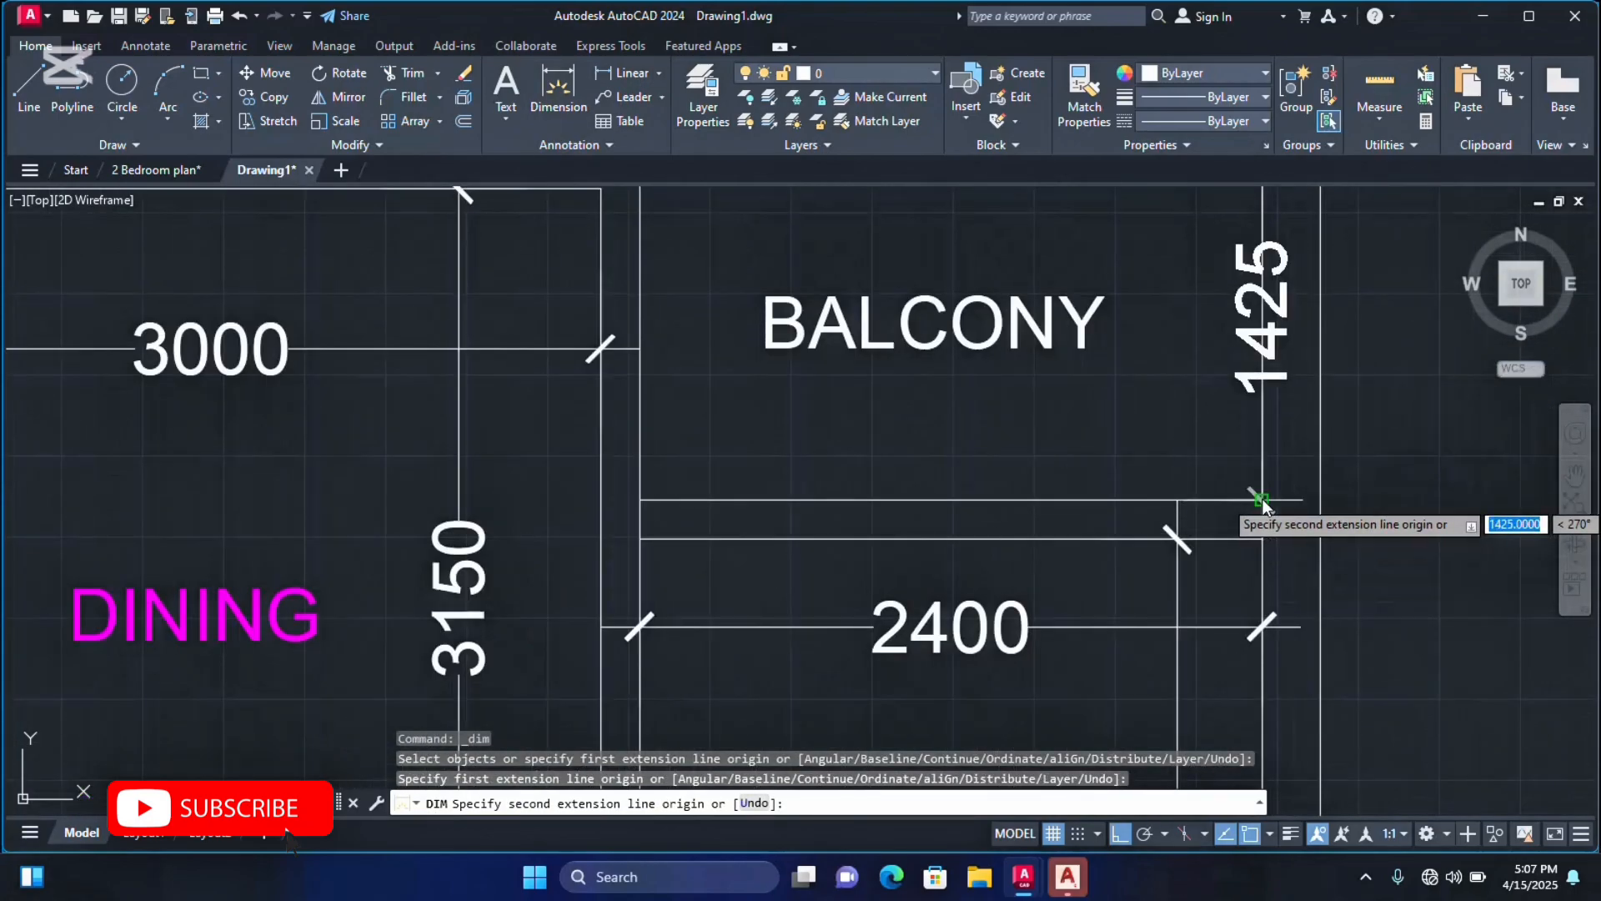
pyautogui.click(1263, 499)
pyautogui.click(1202, 482)
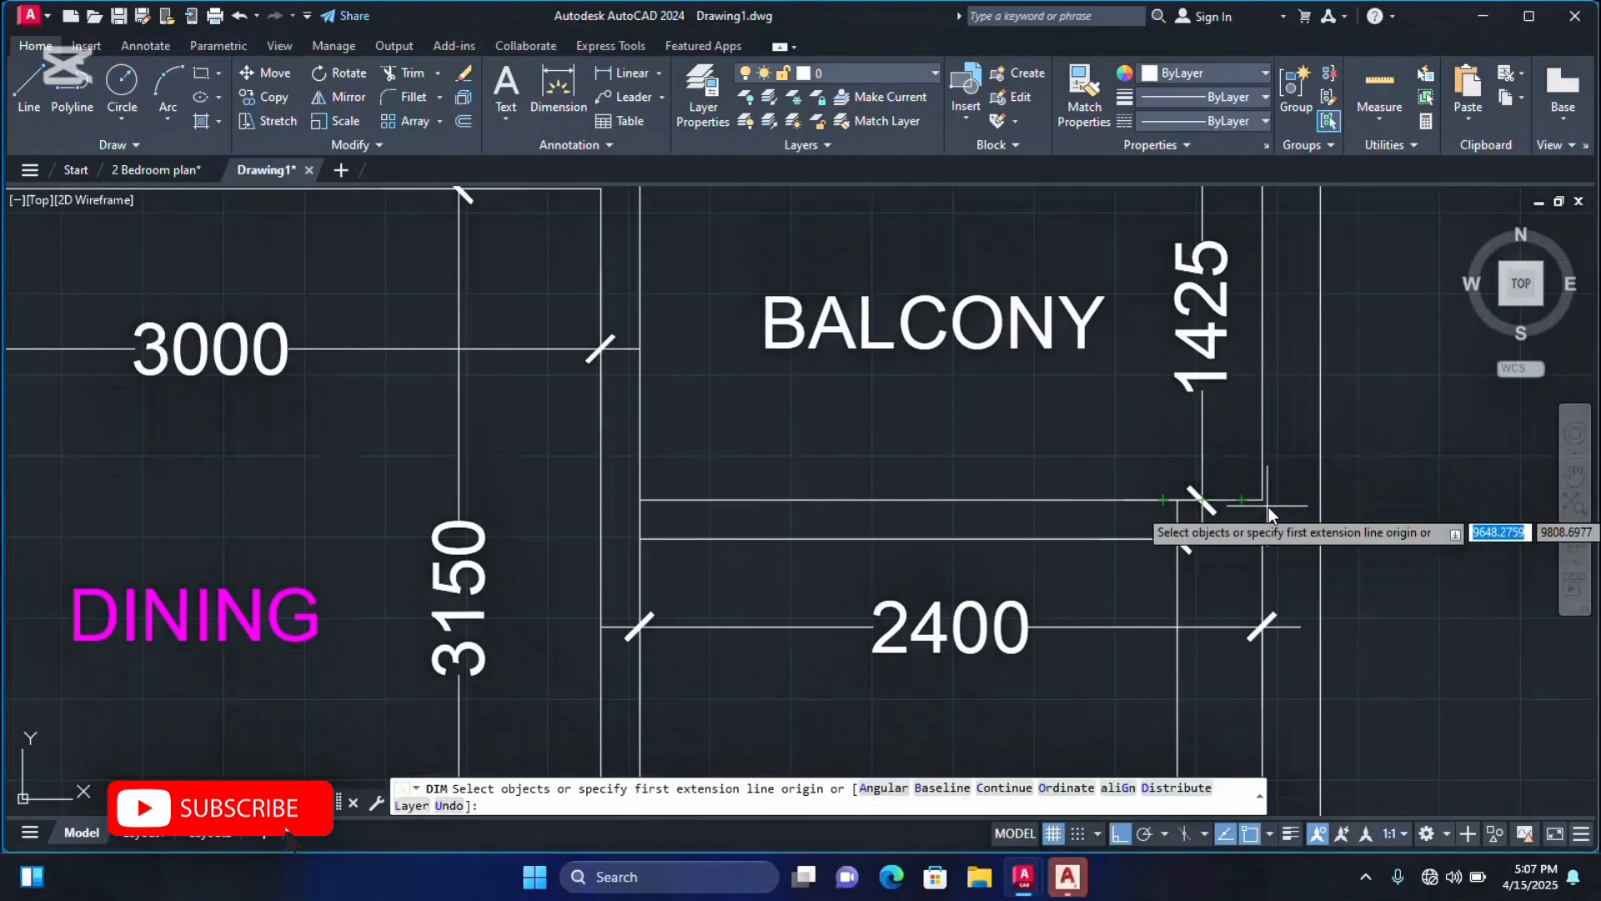
# Add a horizontal dimension between the balcony's lower-right and lower-left inner corners, placing it inside below the BALCONY label.
pyautogui.click(1262, 500)
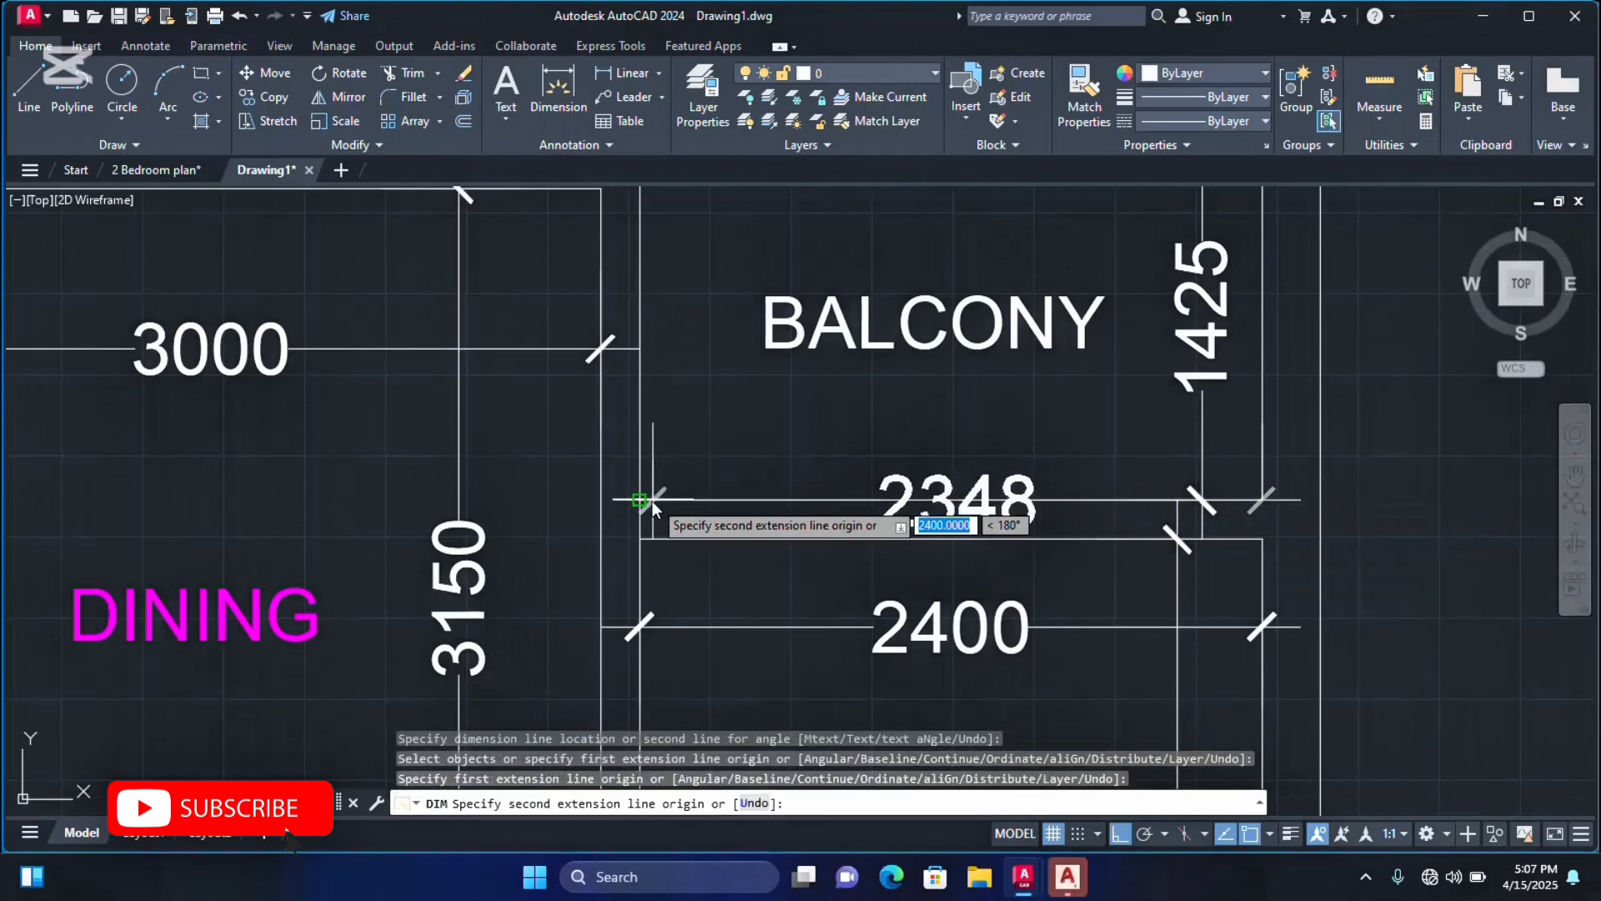
pyautogui.click(649, 501)
pyautogui.click(682, 447)
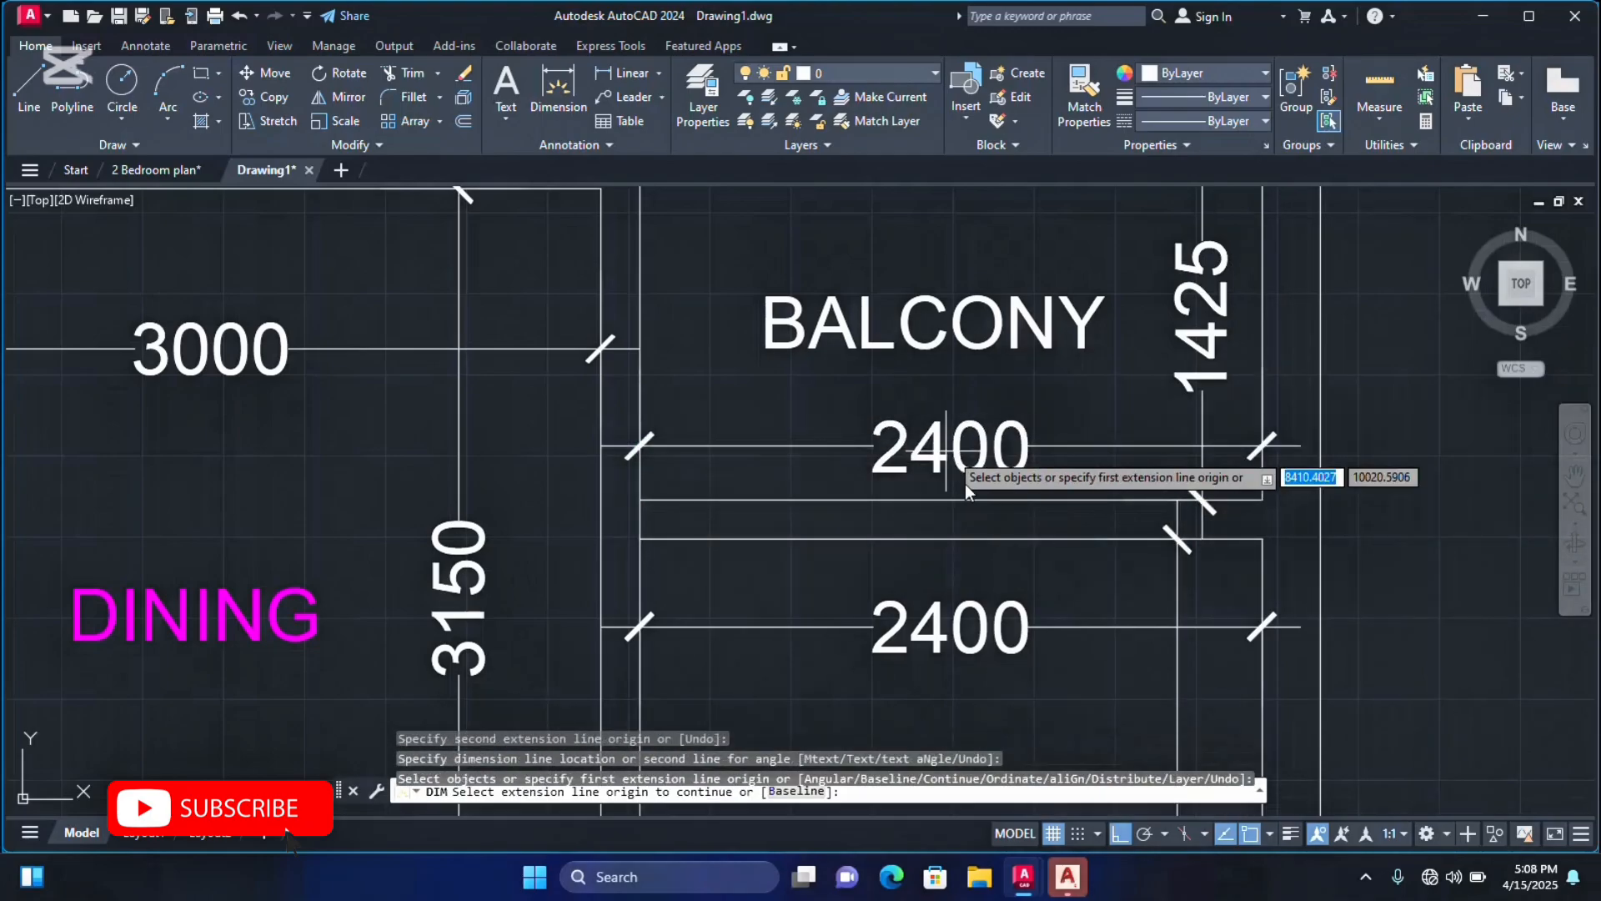
# Add a horizontal dimension from the kitchen's lower-left outer corner to the left end of the dining divider, placing it just below the divider.
pyautogui.scroll(-4, 963, 484)
pyautogui.scroll(4, 967, 485)
pyautogui.scroll(-4, 993, 466)
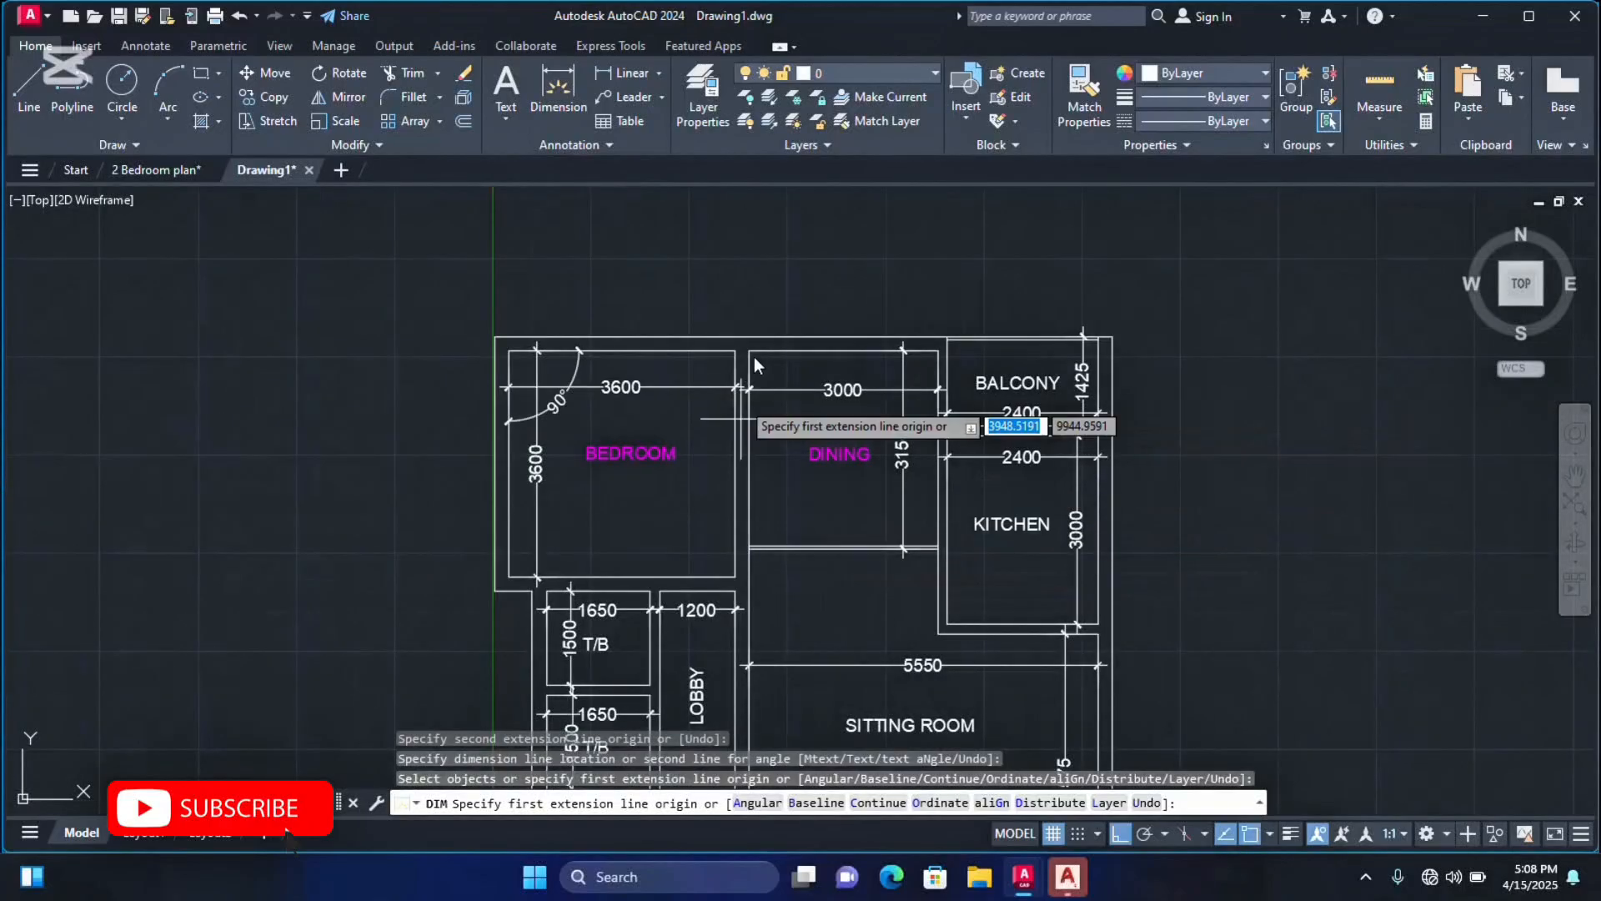
pyautogui.scroll(-2, 766, 422)
pyautogui.scroll(5, 765, 509)
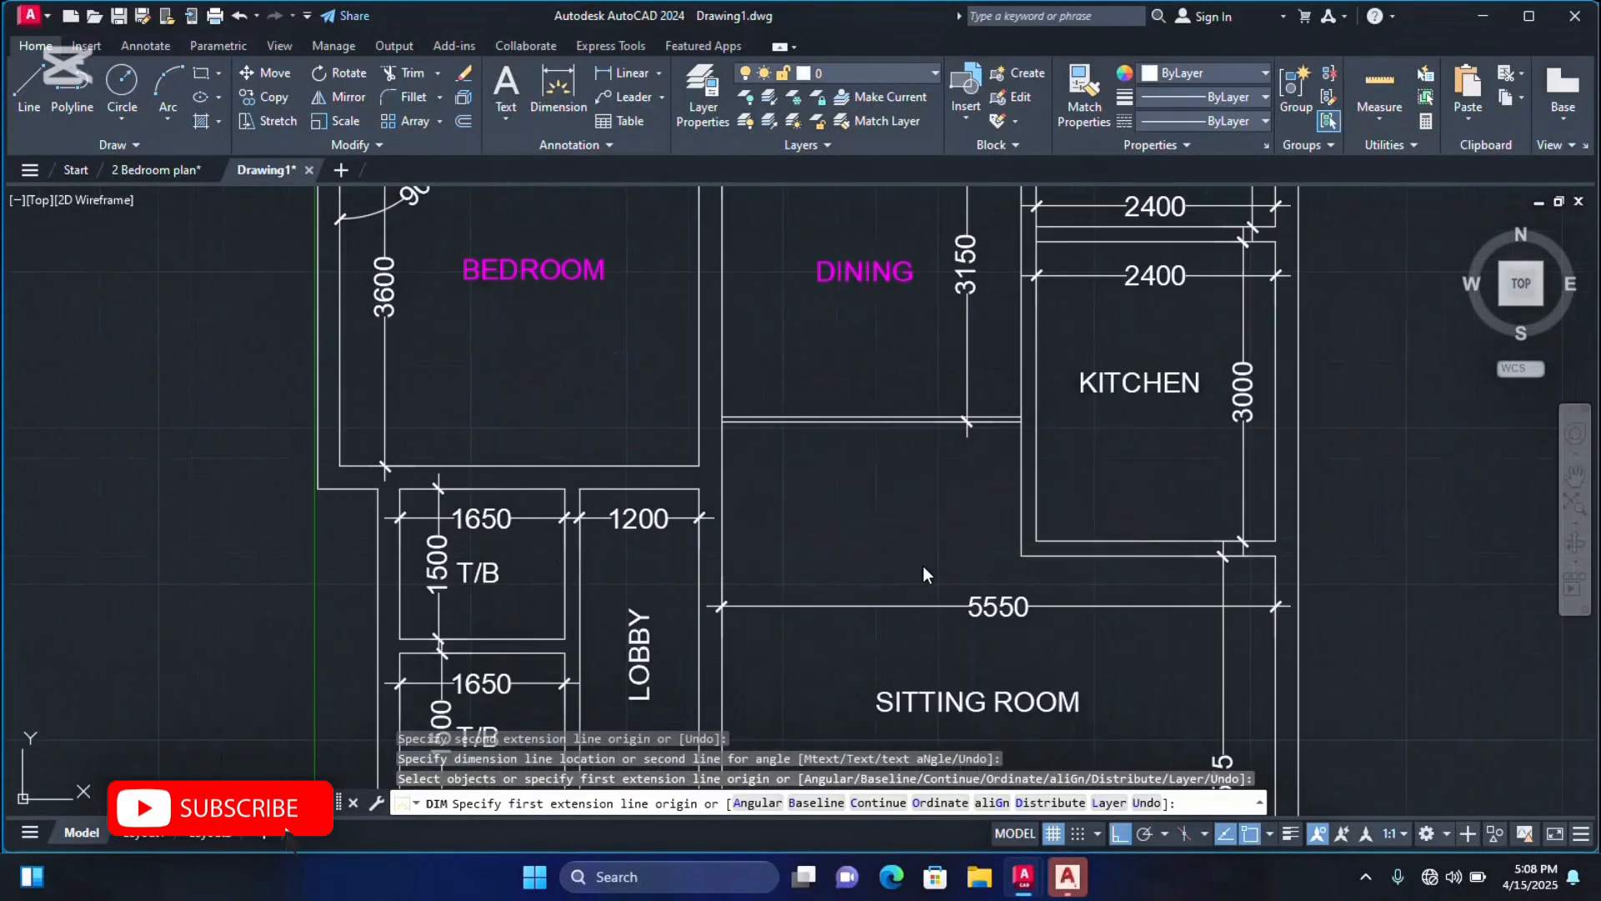
pyautogui.click(1023, 556)
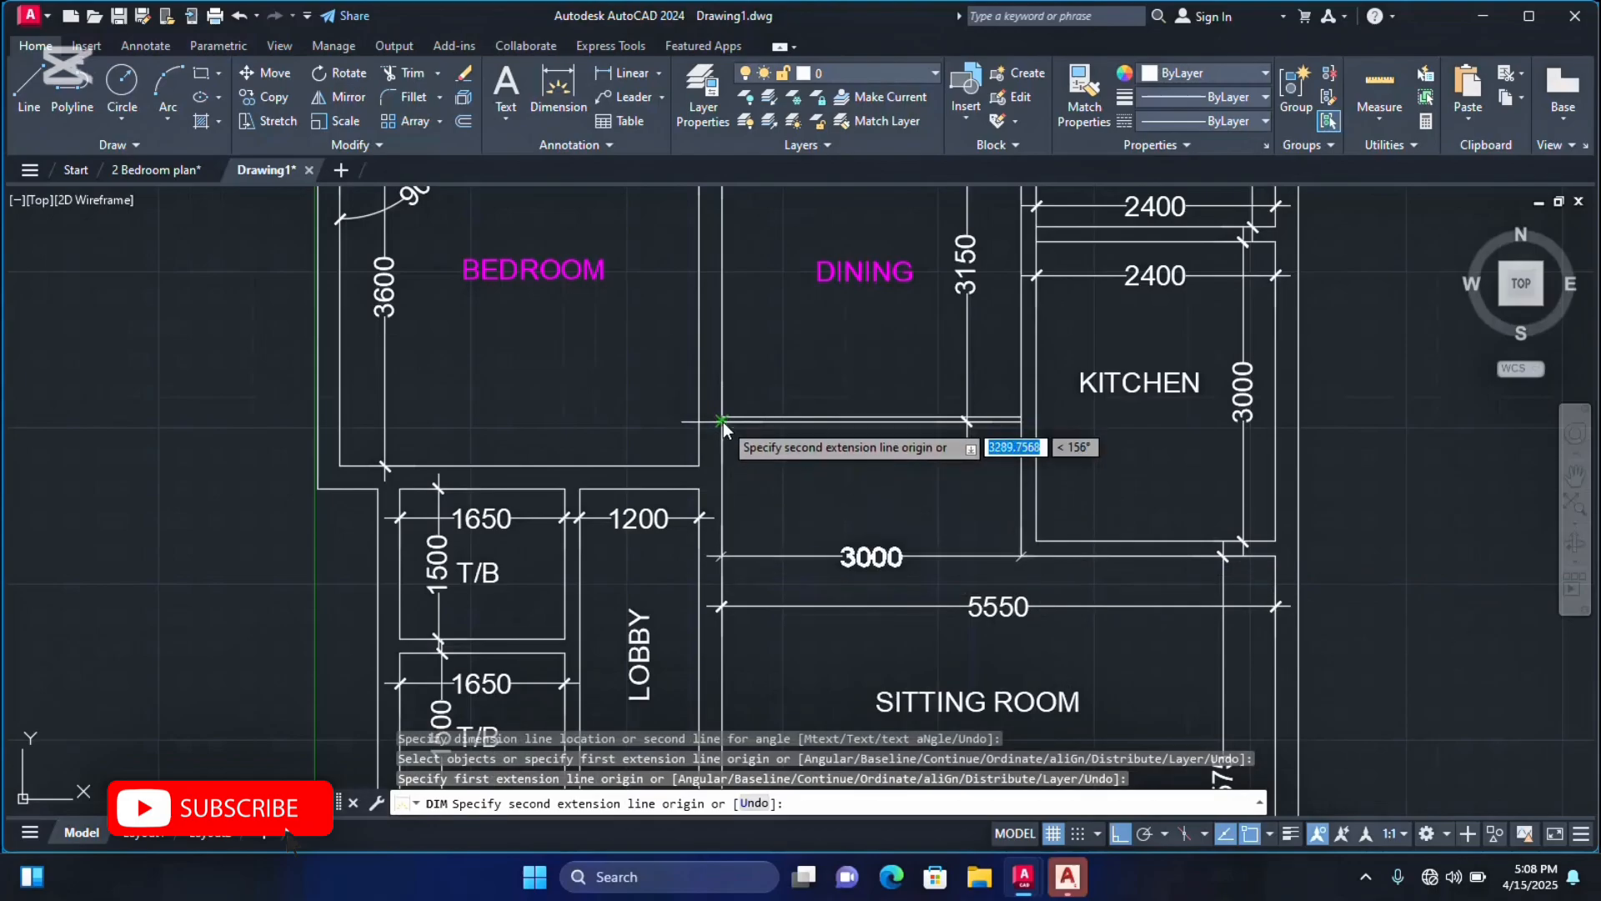
pyautogui.click(723, 421)
pyautogui.click(830, 490)
# Add a vertical dimension from the sitting room's lower-left inner corner to the left end of the dining divider, placing it inside the room.
pyautogui.scroll(-7, 925, 392)
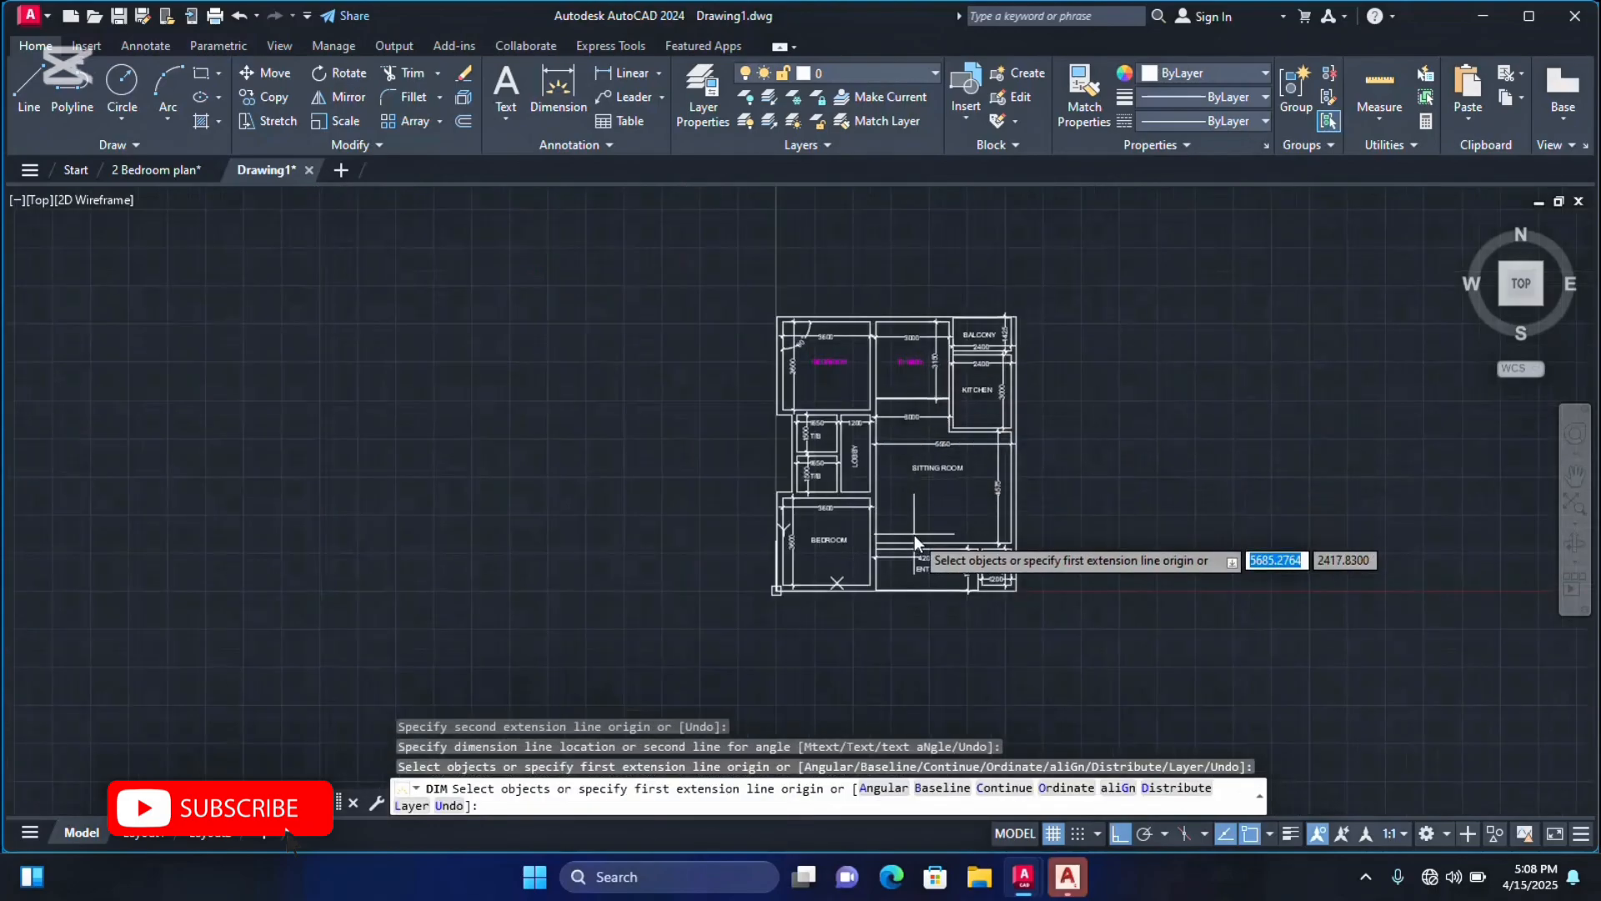
pyautogui.scroll(5, 914, 534)
pyautogui.scroll(-5, 871, 553)
pyautogui.scroll(5, 829, 567)
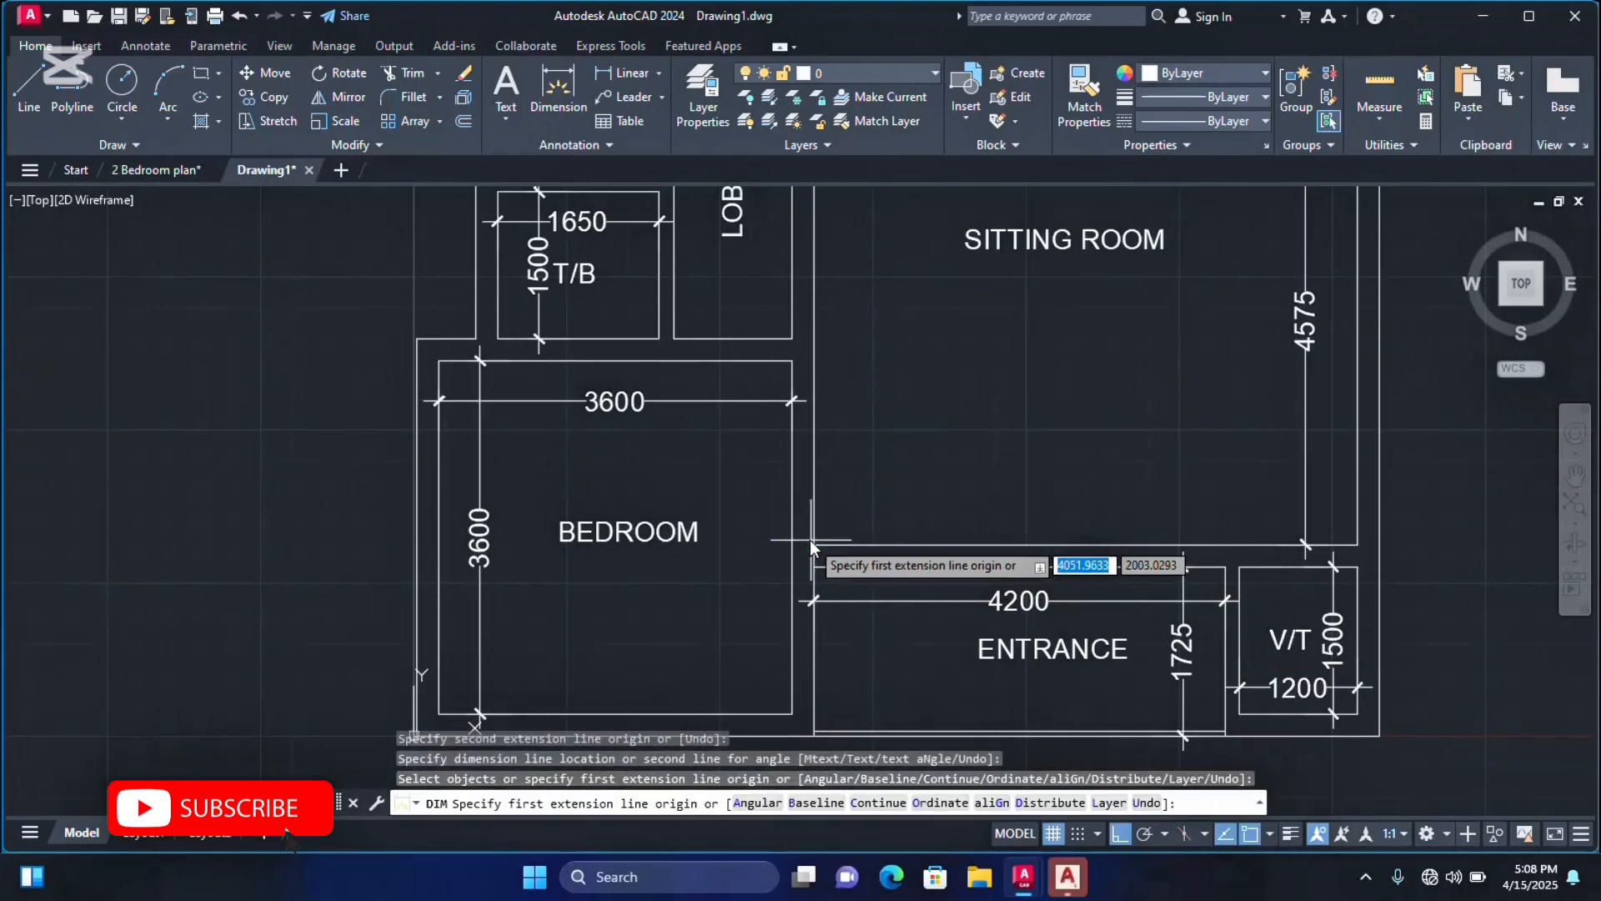
pyautogui.click(813, 547)
pyautogui.scroll(-2, 813, 546)
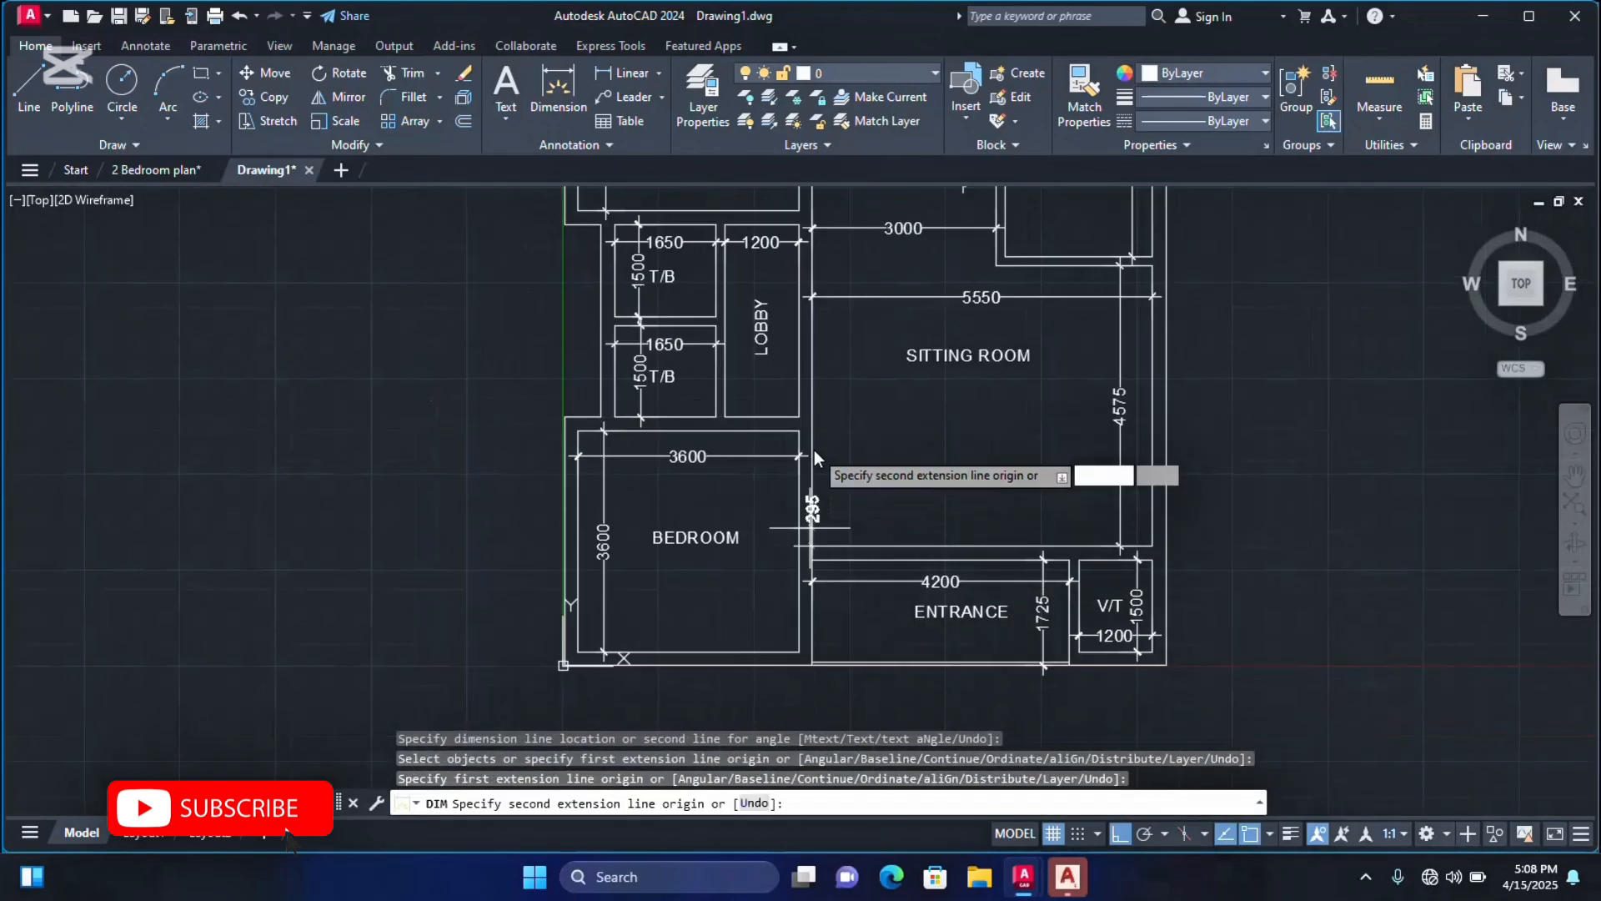
pyautogui.scroll(2, 821, 400)
pyautogui.scroll(-5, 815, 350)
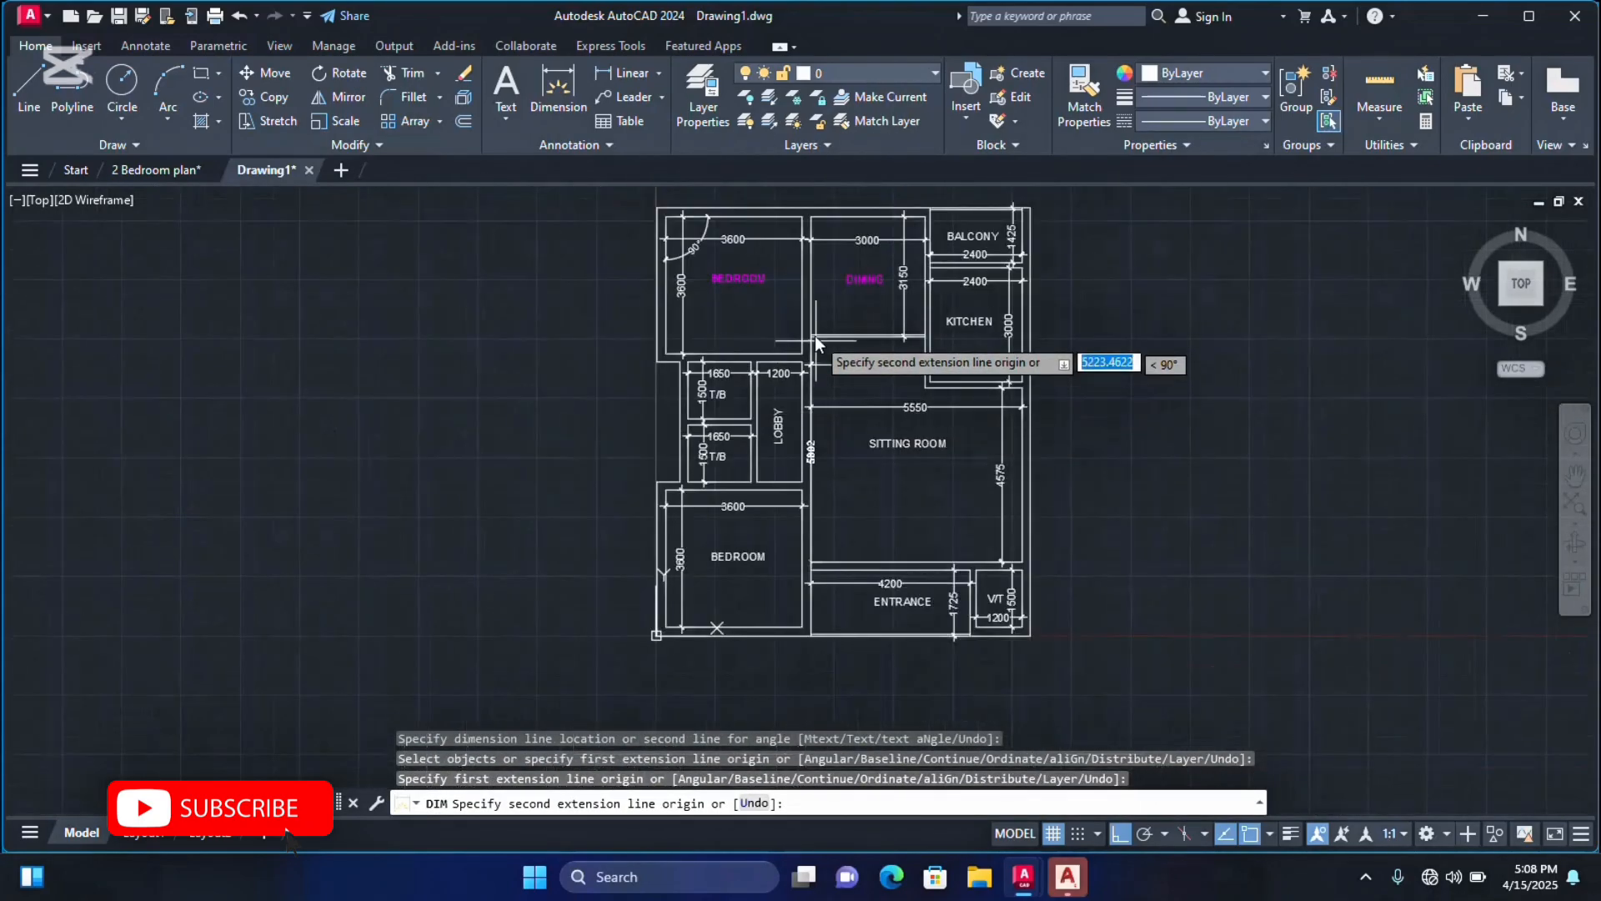
pyautogui.scroll(8, 814, 335)
pyautogui.click(770, 357)
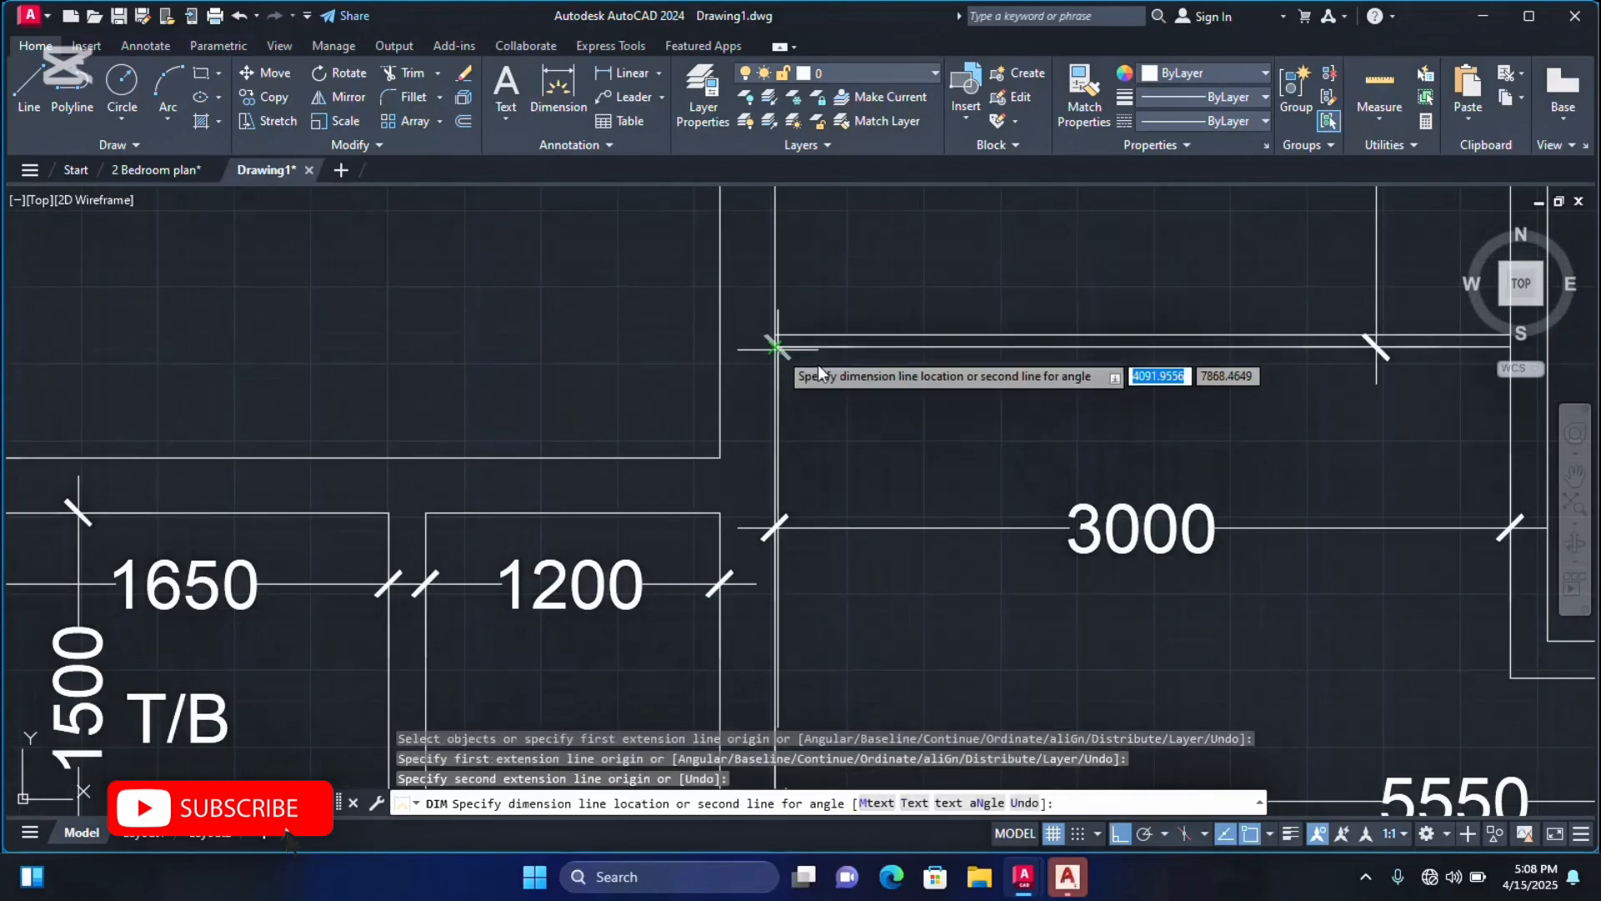
pyautogui.click(912, 402)
pyautogui.scroll(-4, 913, 402)
pyautogui.press('Escape')
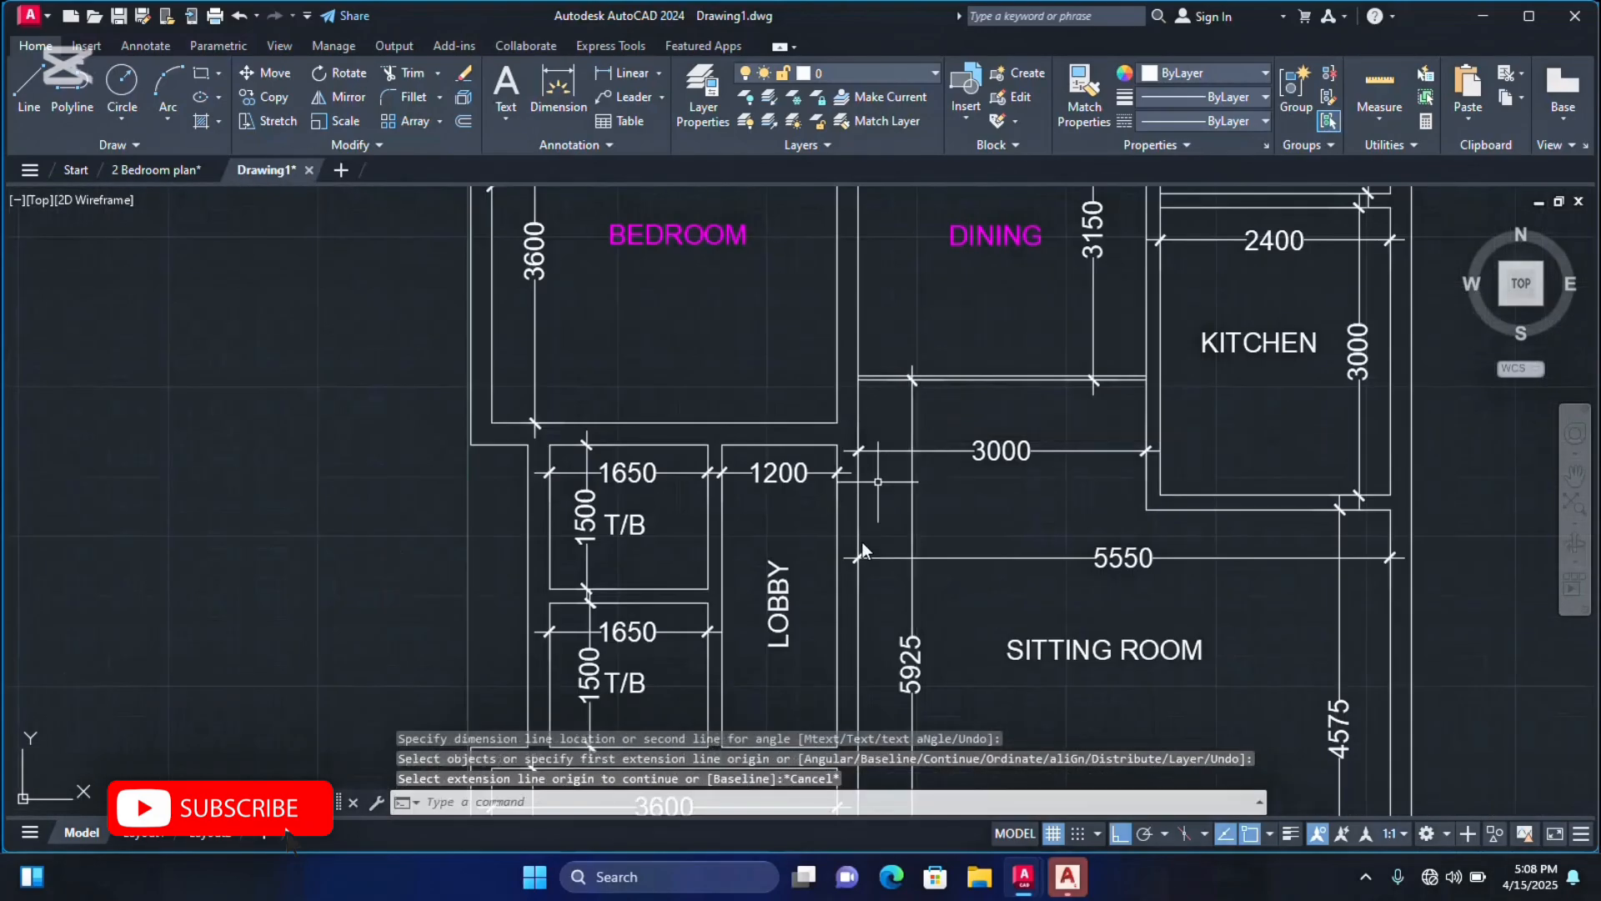
pyautogui.scroll(-4, 853, 447)
pyautogui.scroll(4, 876, 497)
pyautogui.scroll(2, 875, 497)
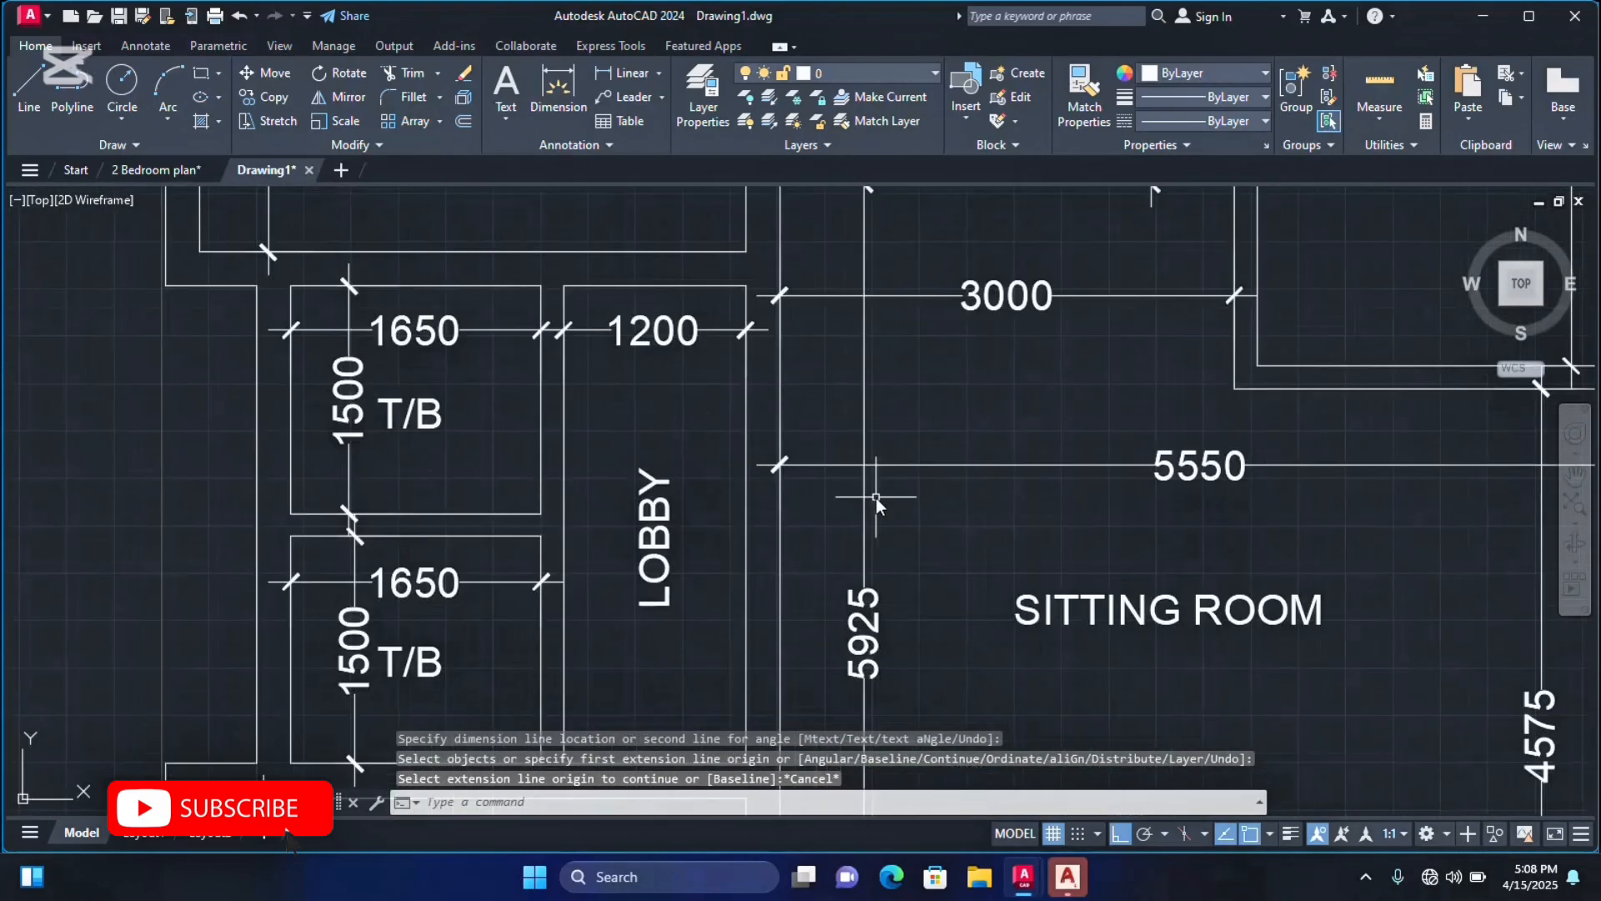